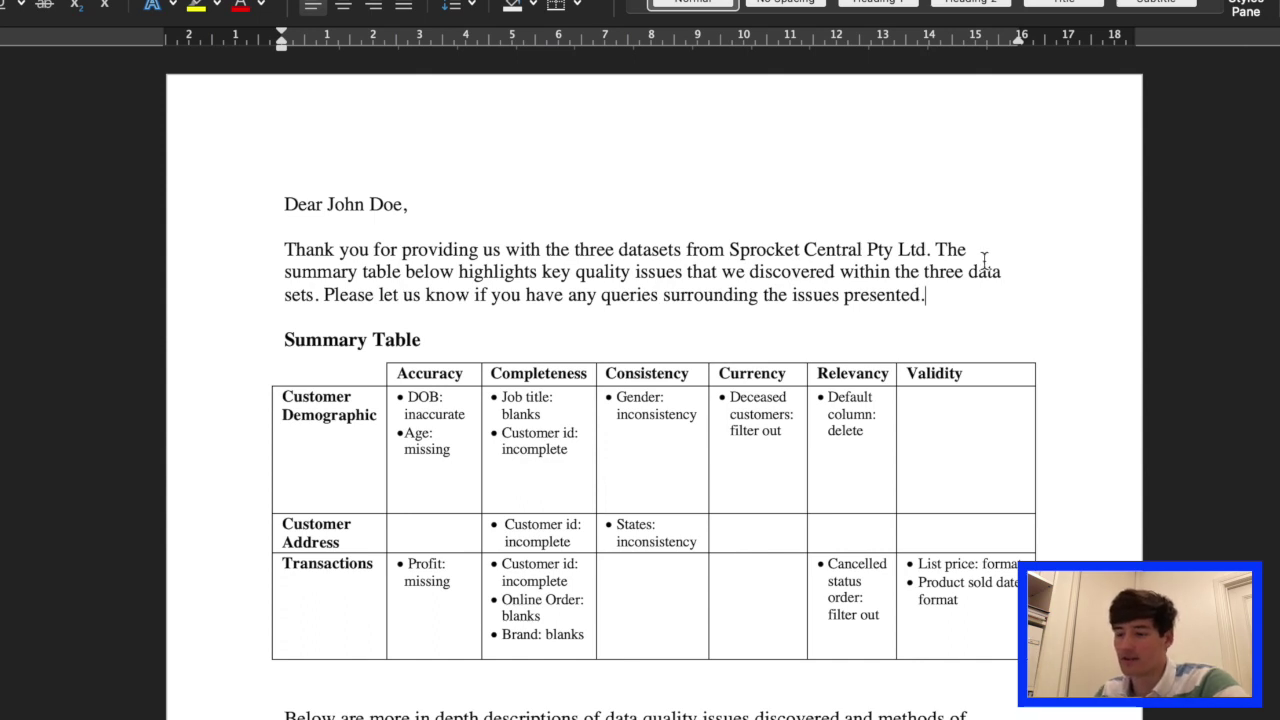
Review the letter's greeting, introductory paragraph and summary table of data quality issues.
scroll(984, 260, down, 2)
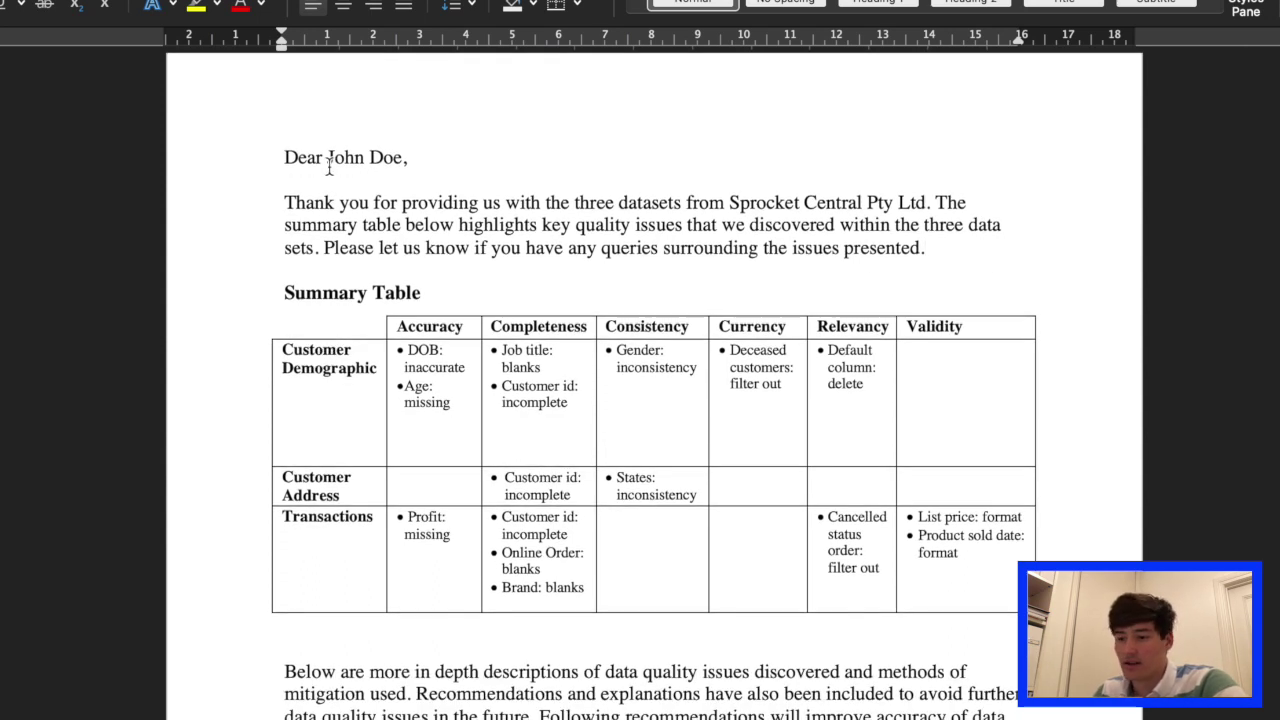
drag(326, 160, 397, 160)
click(490, 175)
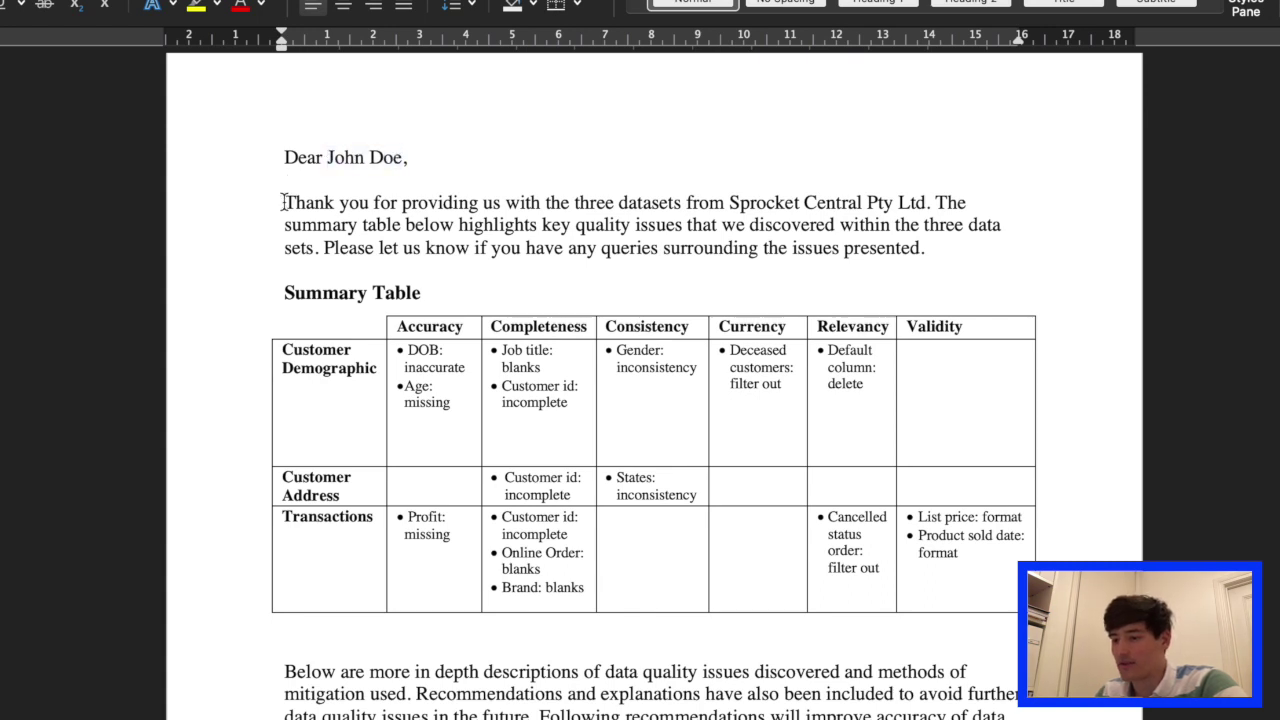
drag(283, 203, 934, 258)
click(934, 255)
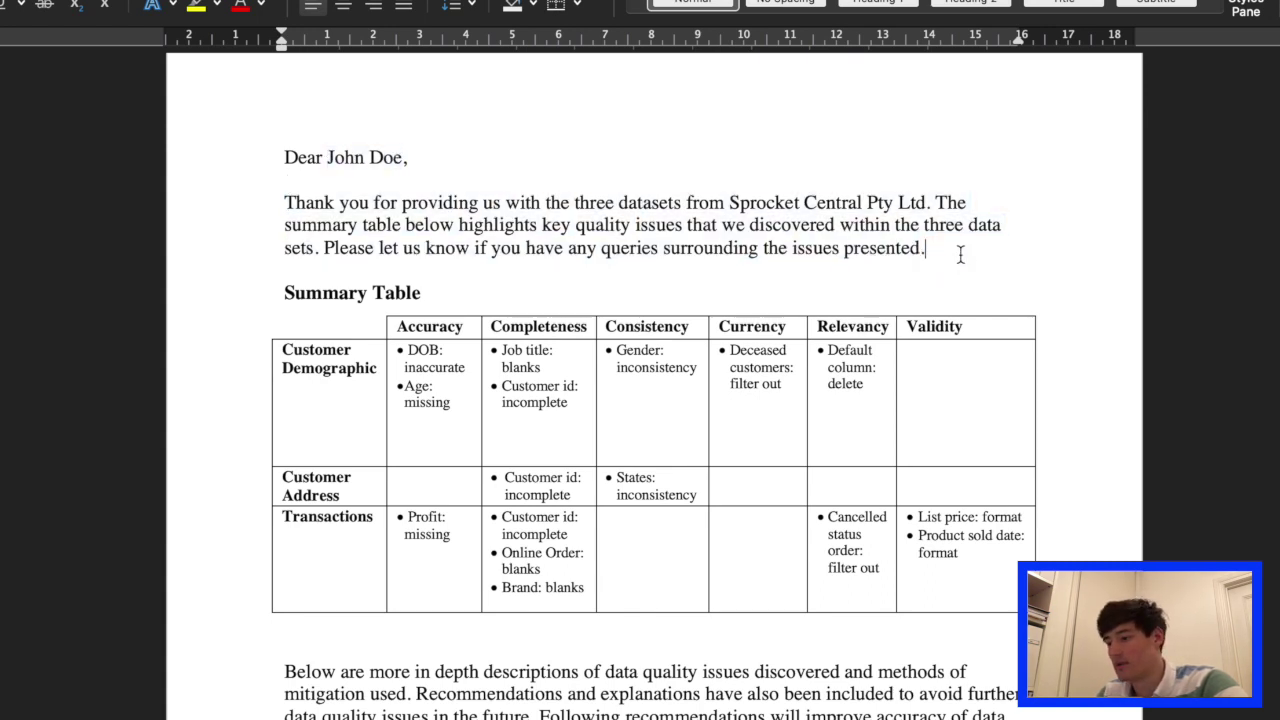
scroll(914, 403, down, 5)
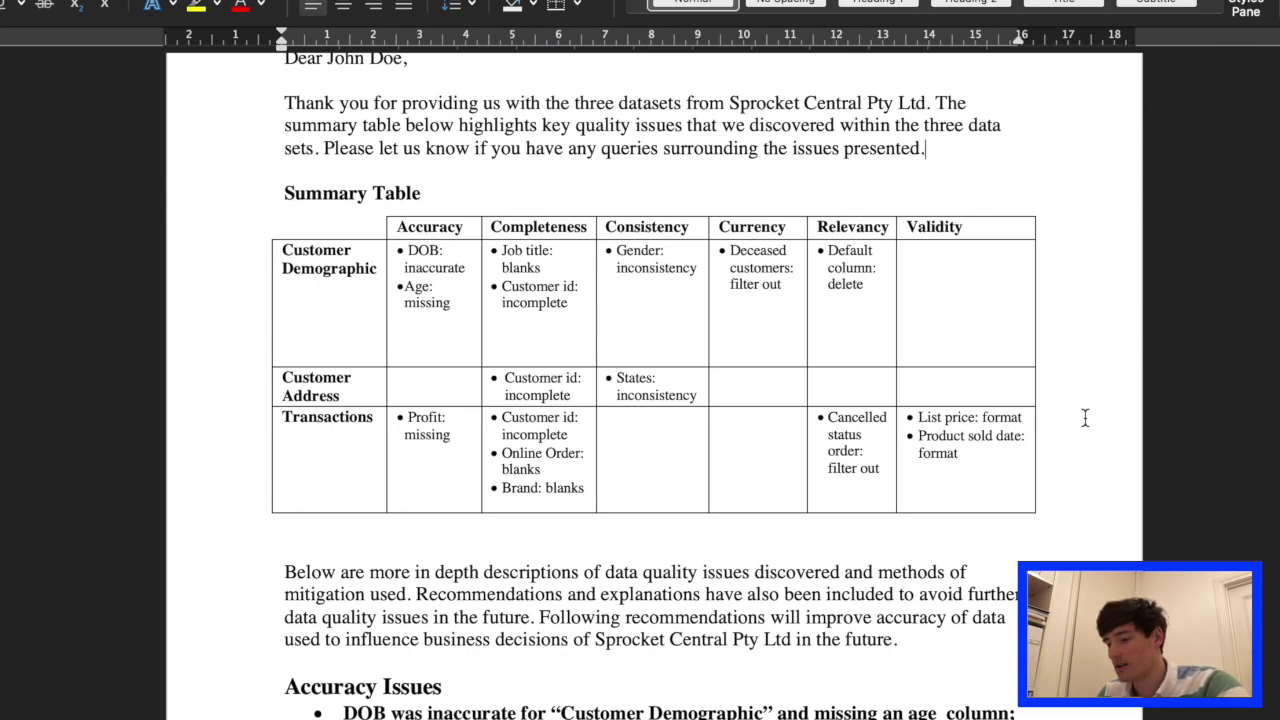
scroll(1085, 417, down, 10)
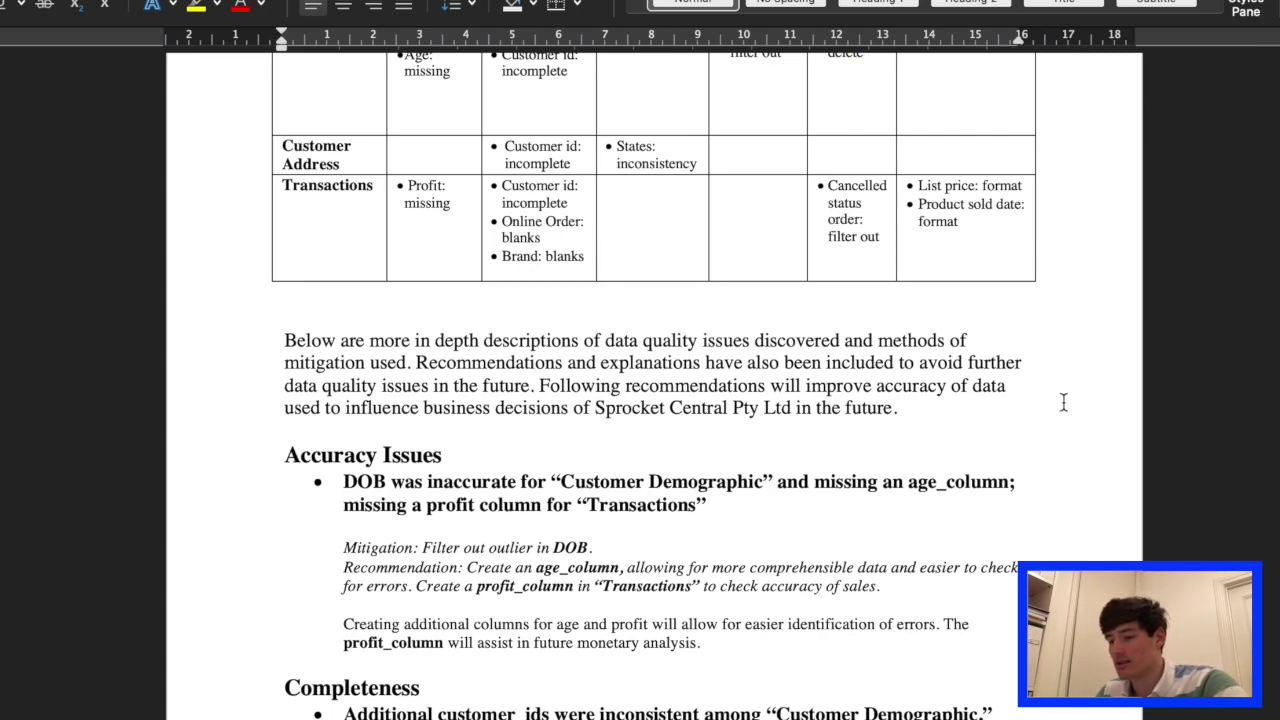
Examine the Accuracy Issues section, including its mitigation, recommendation and the explanation of the additional age and profit columns.
scroll(1063, 402, down, 9)
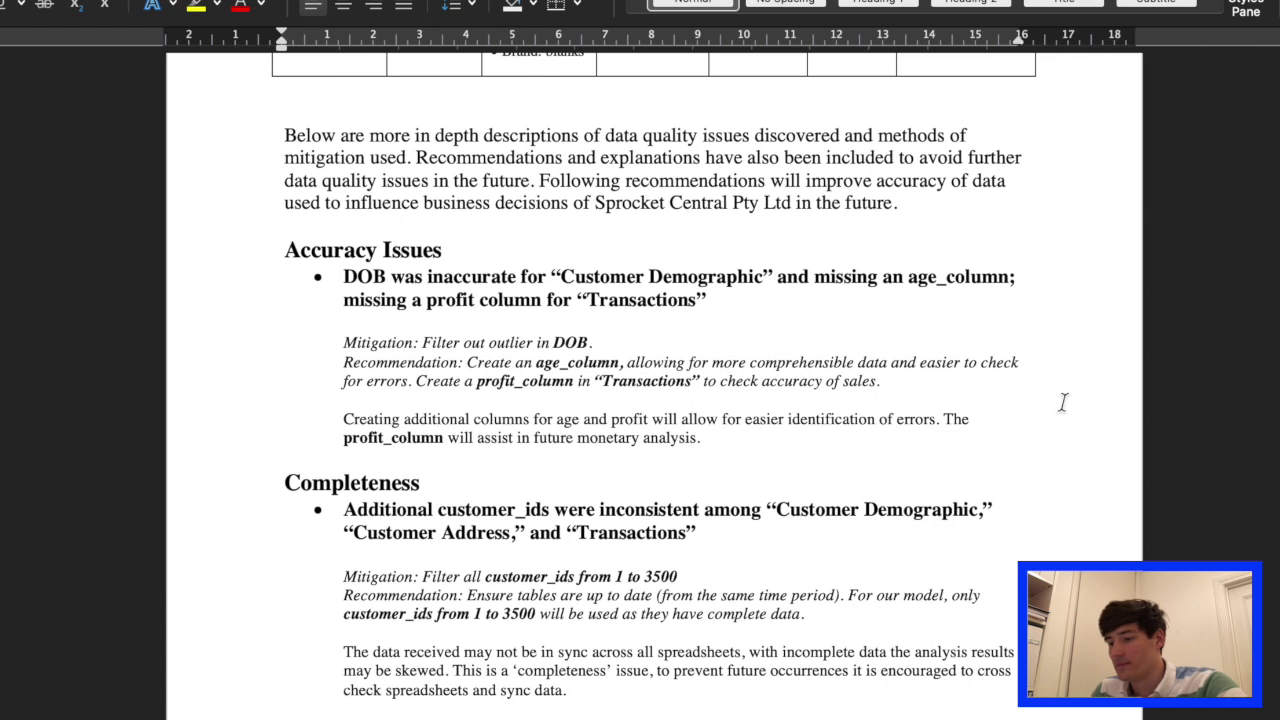
scroll(1063, 402, down, 4)
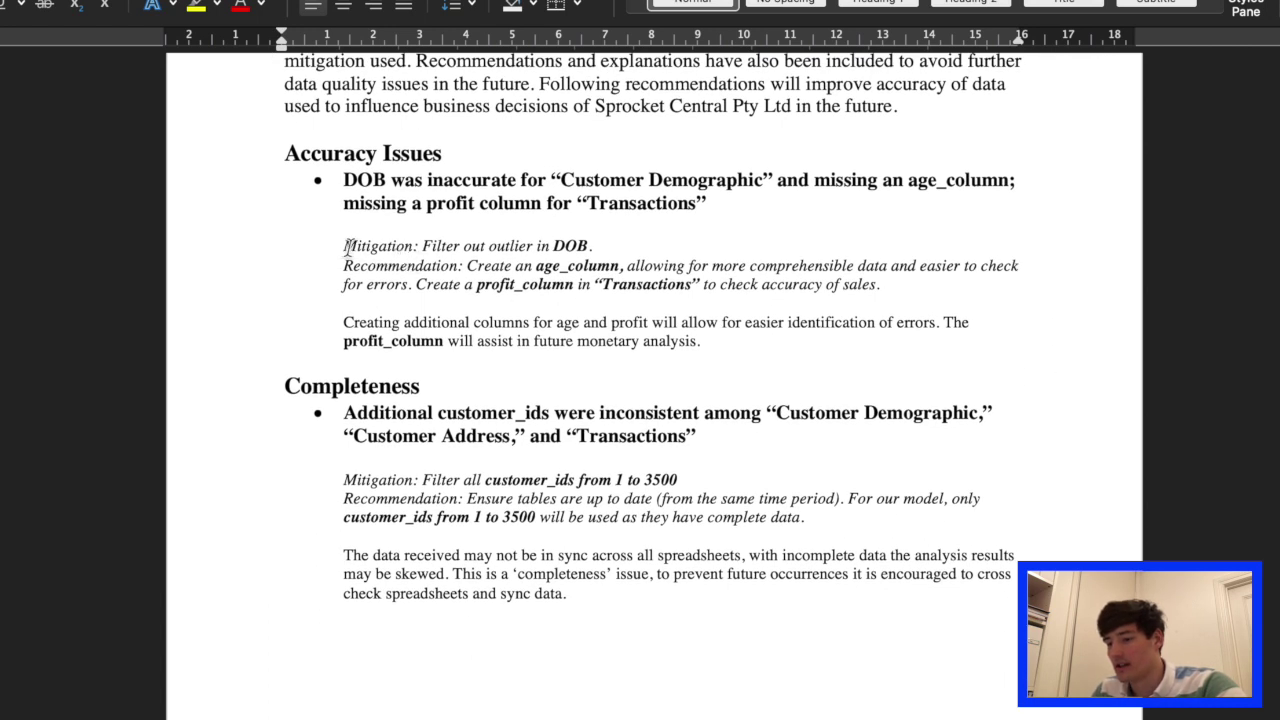
mouse_move(340, 245)
mouse_down()
mouse_move(410, 246)
mouse_move(433, 264)
mouse_up()
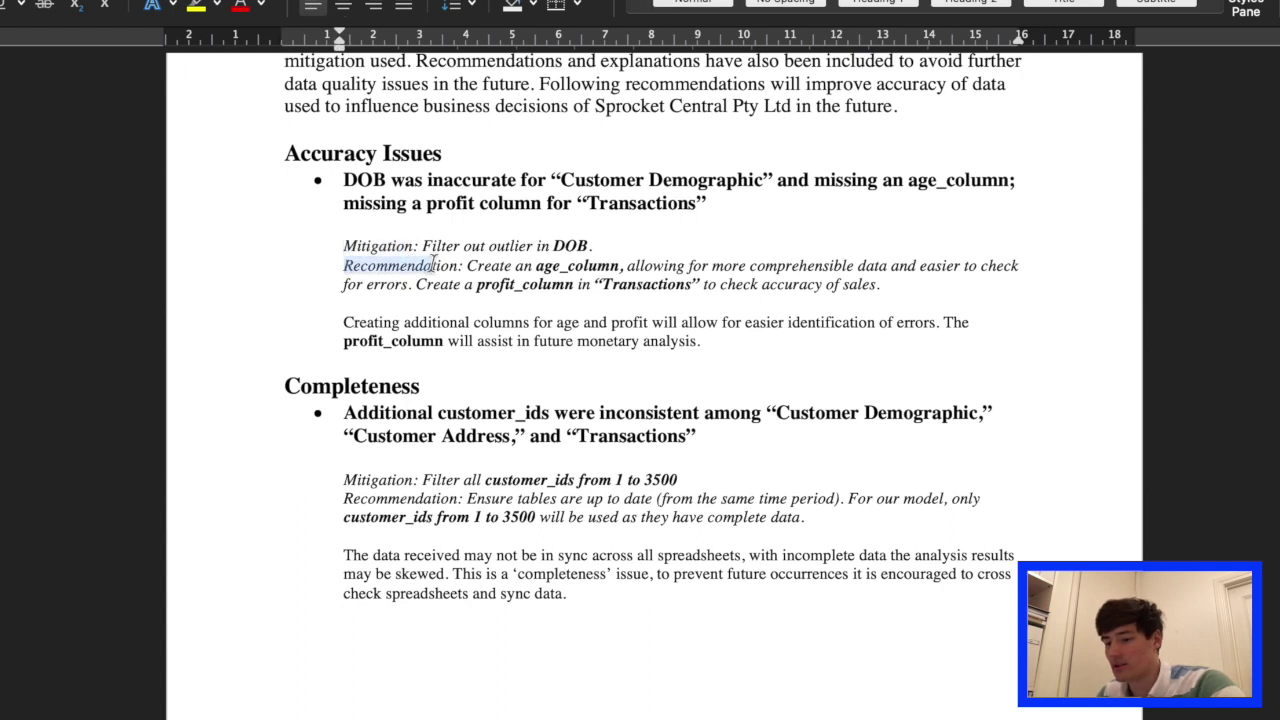
click(290, 296)
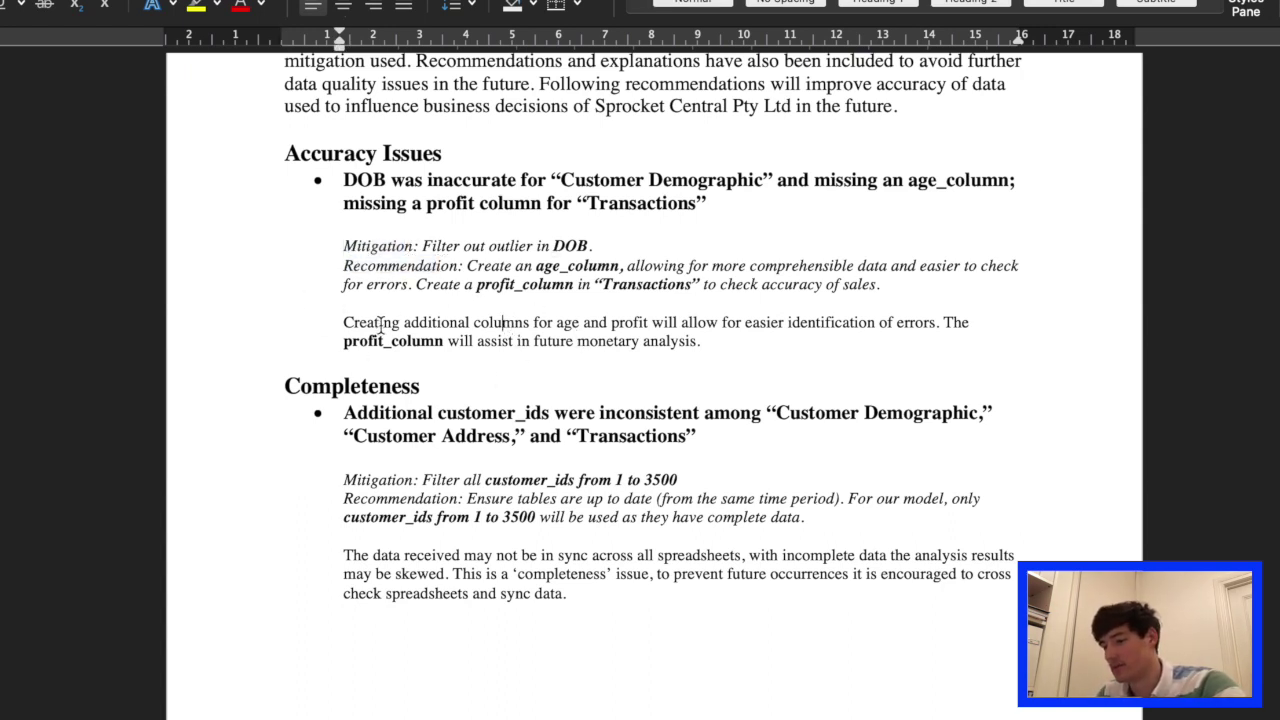
drag(348, 322, 464, 318)
click(250, 350)
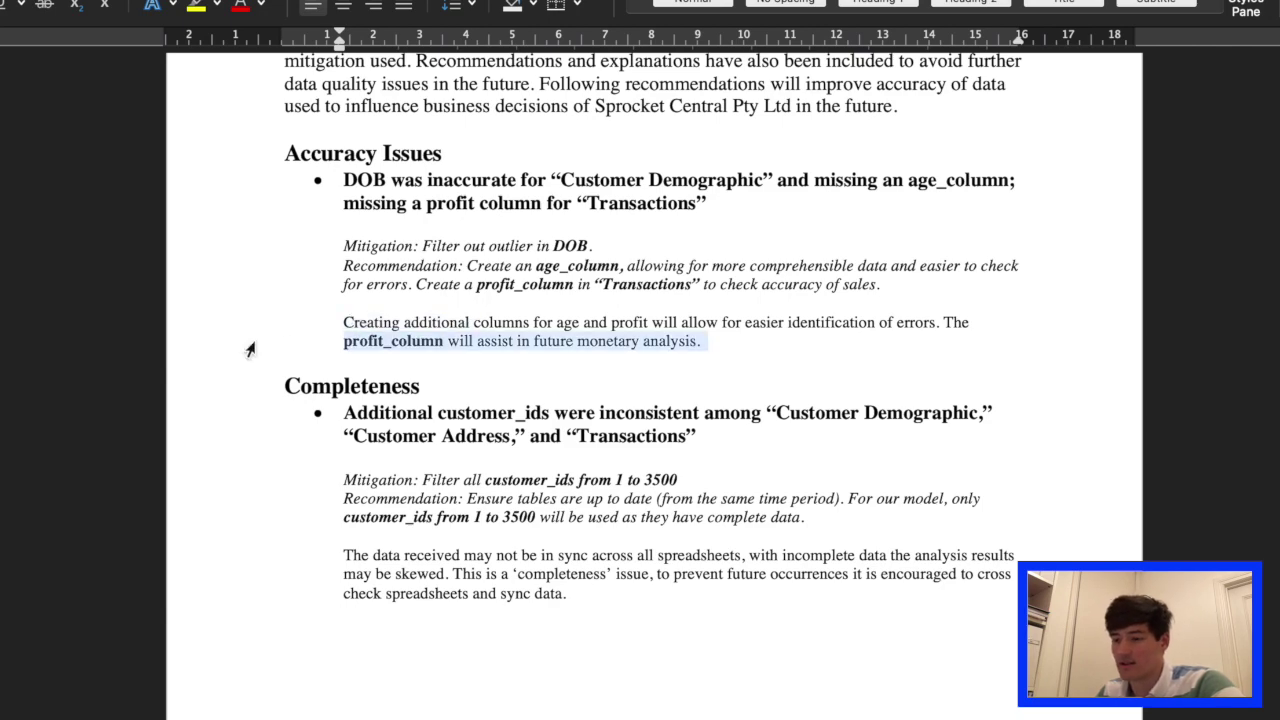
click(863, 362)
scroll(1068, 485, down, 6)
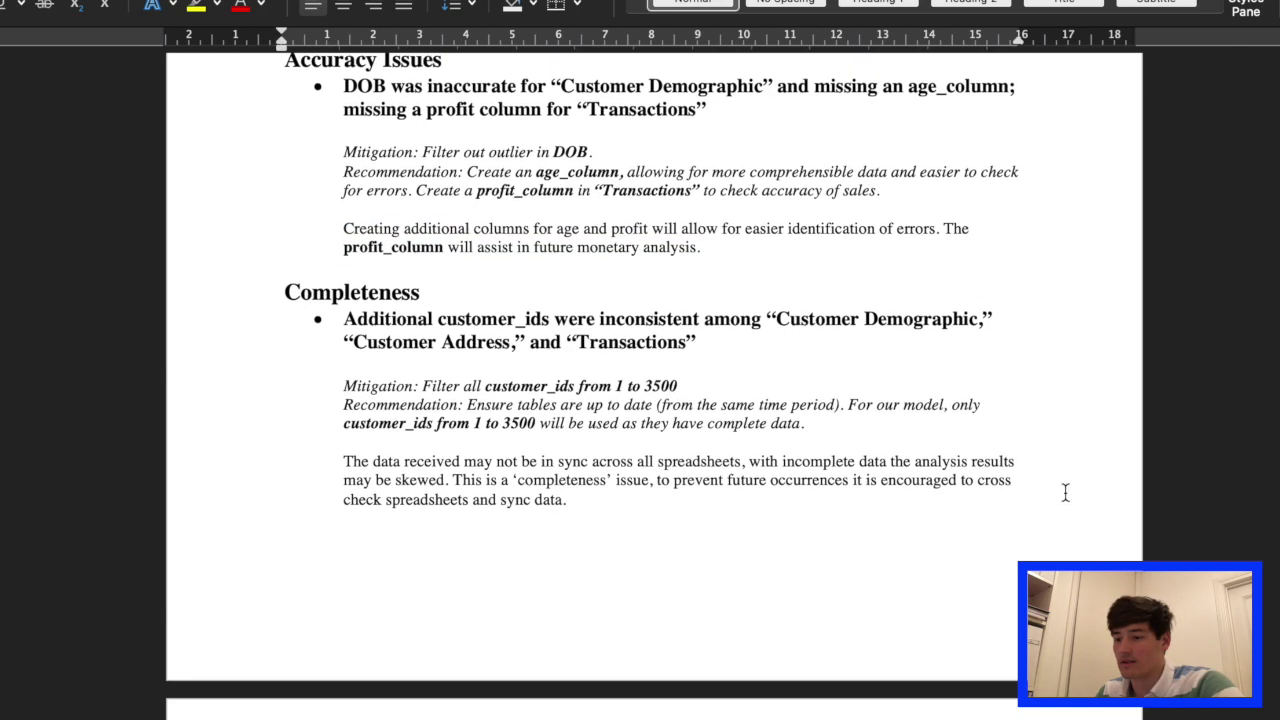
Read through the Completeness, Consistency, Currency, Relevancy and Validity sections and the closing paragraphs of the letter.
scroll(1065, 491, down, 10)
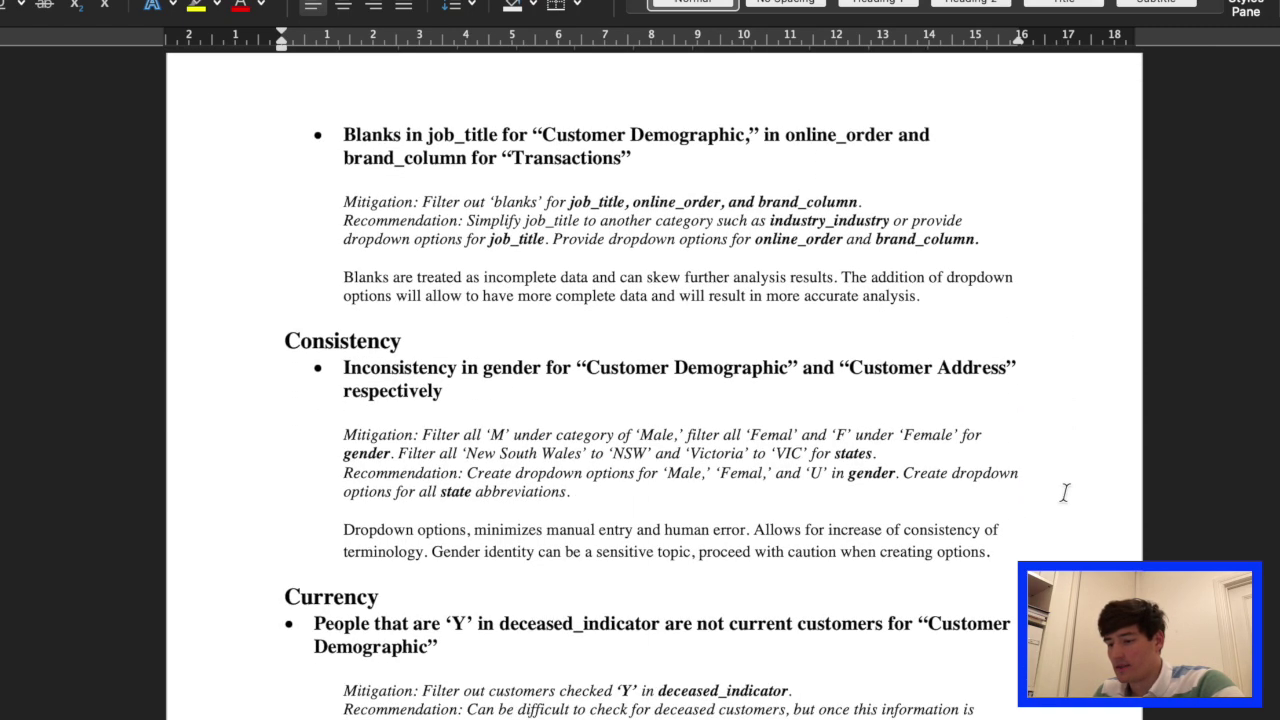
scroll(1065, 491, down, 9)
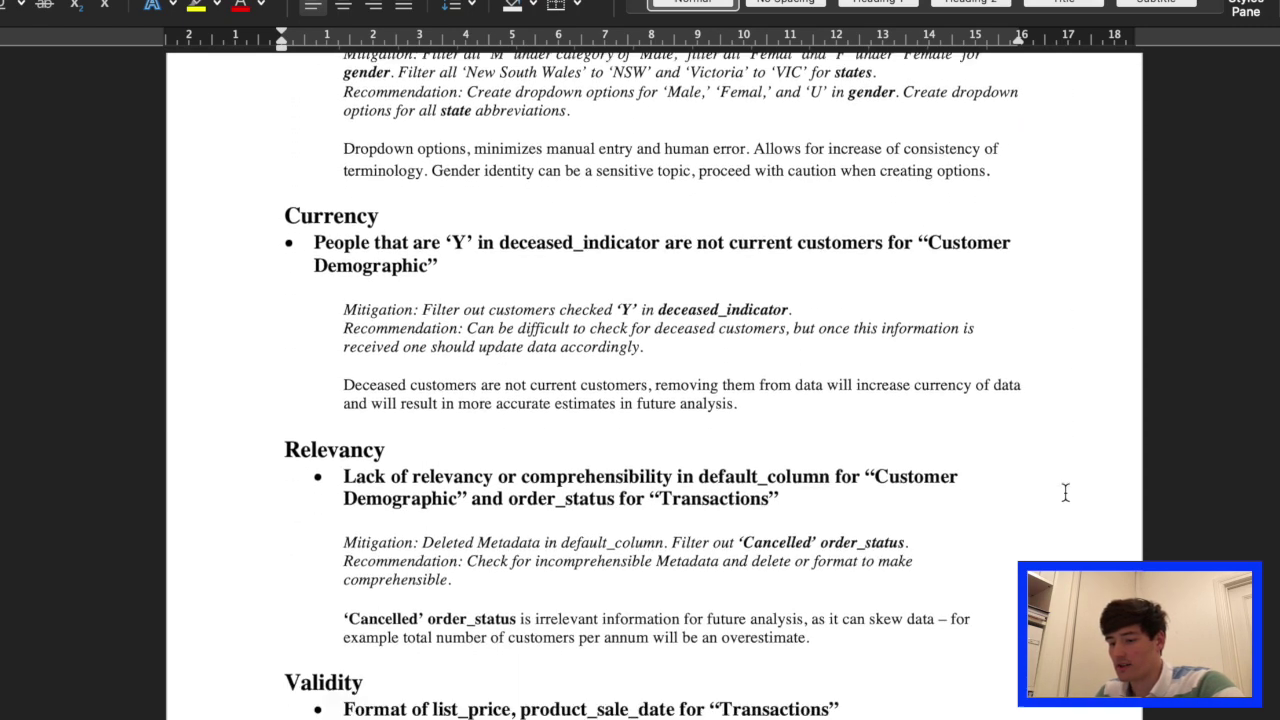
scroll(1065, 491, down, 2)
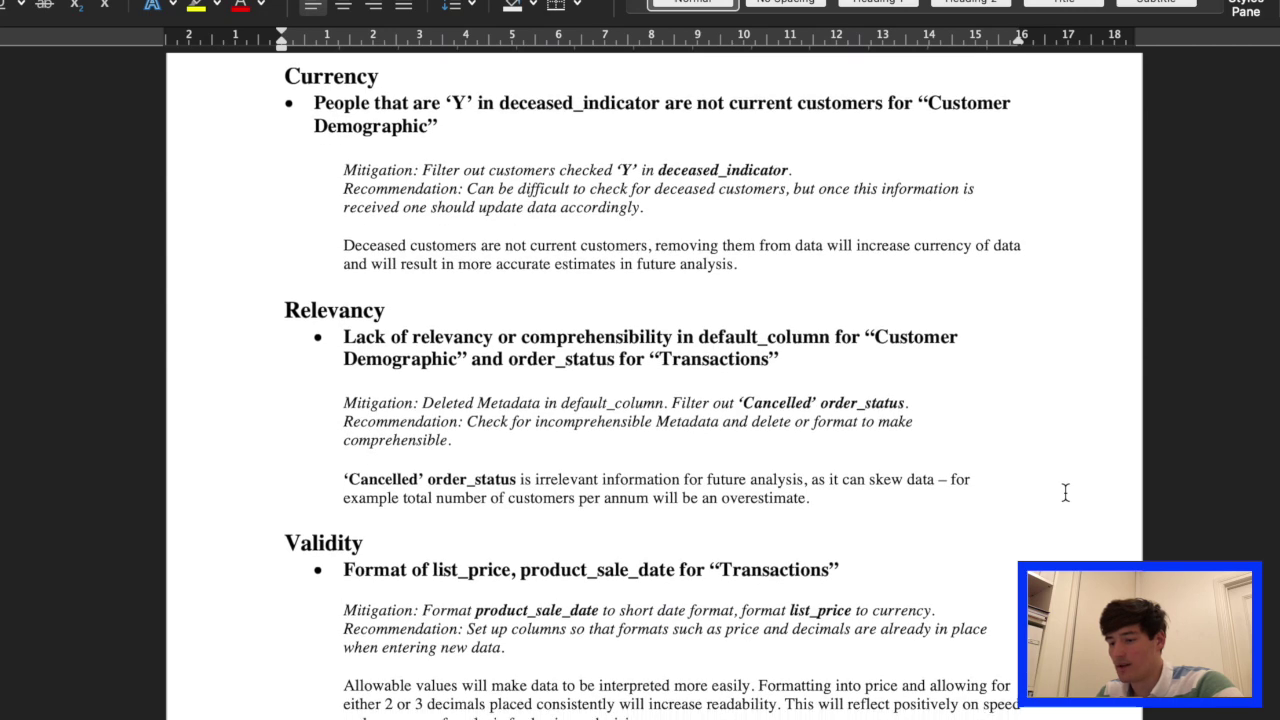
scroll(1065, 491, down, 15)
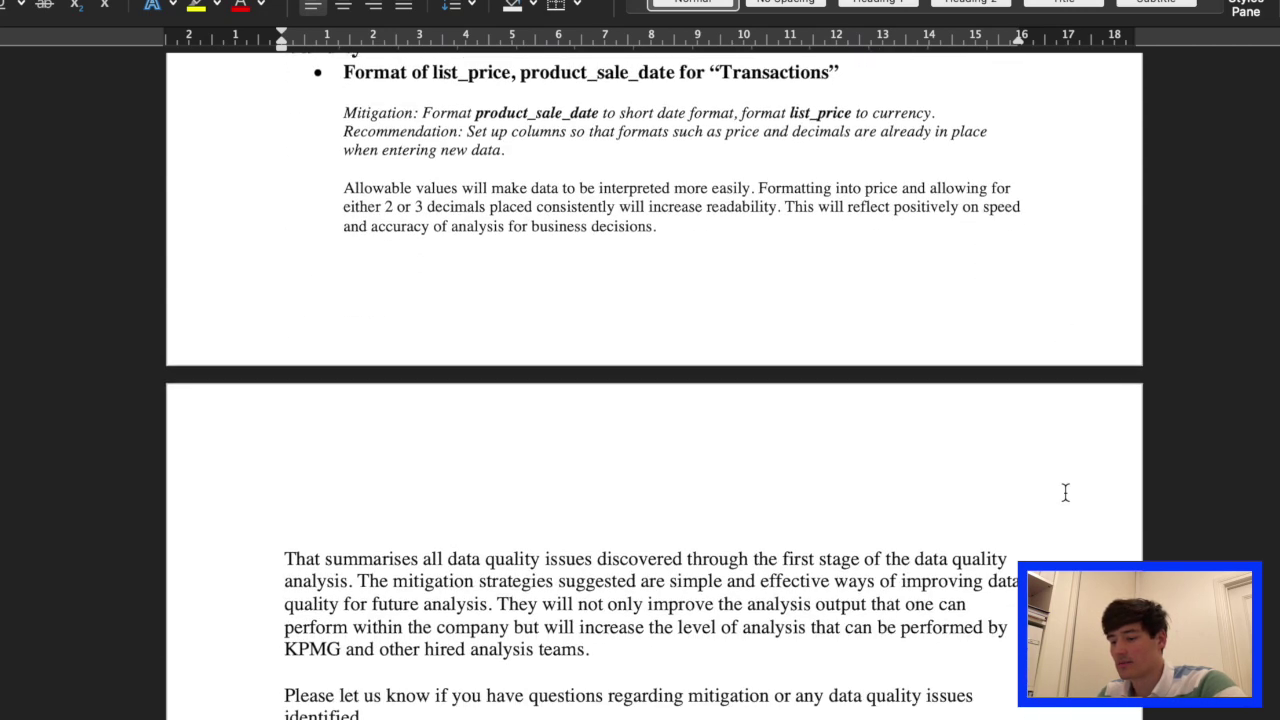
scroll(1065, 491, down, 2)
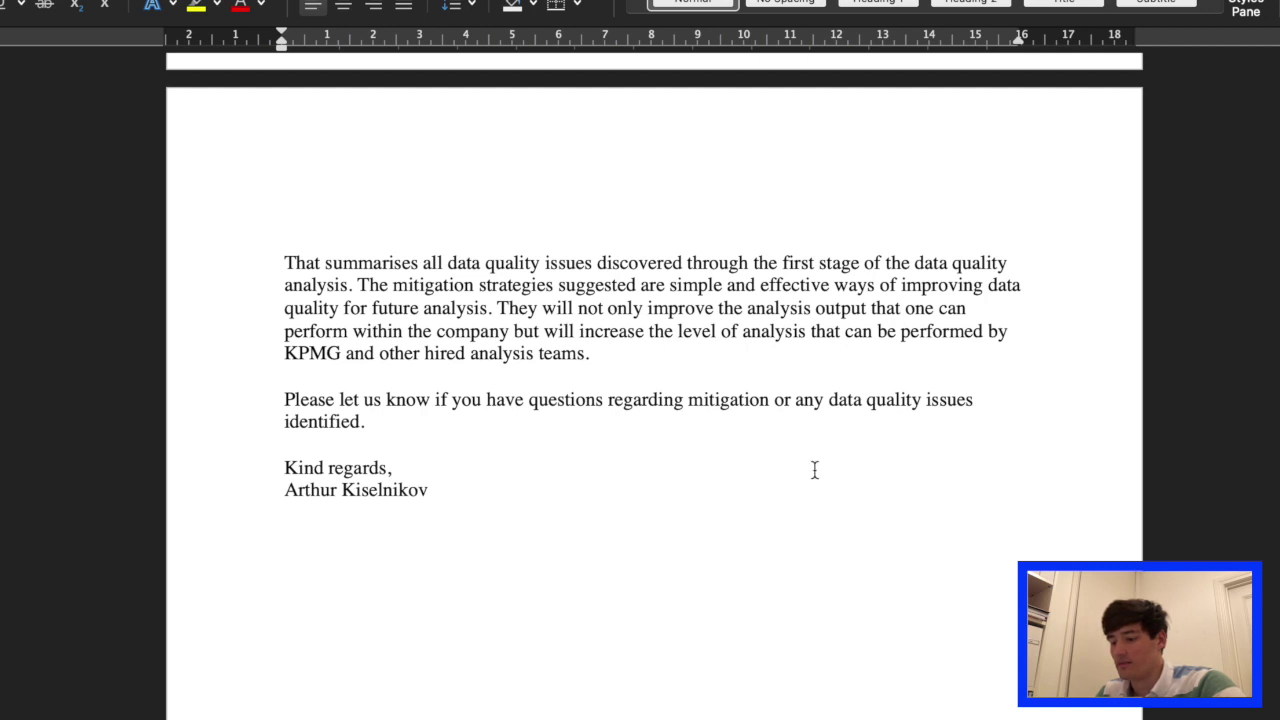
scroll(814, 470, up, 11)
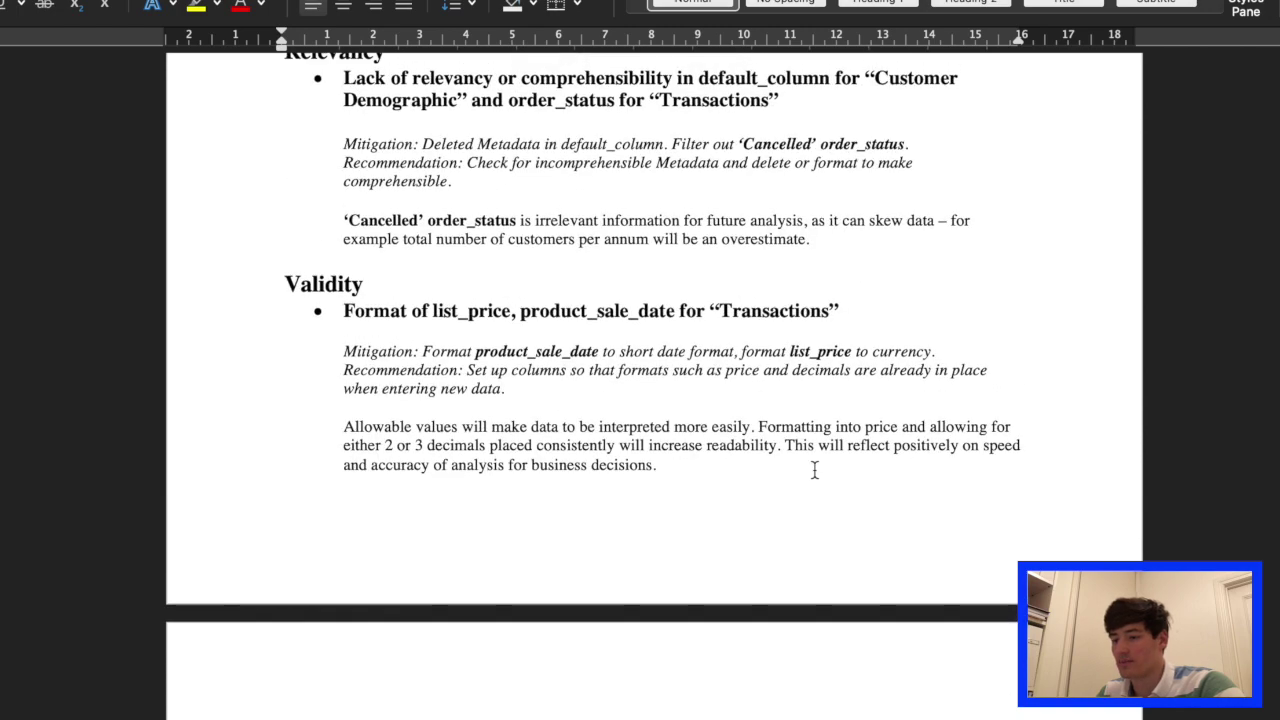
scroll(814, 470, up, 4)
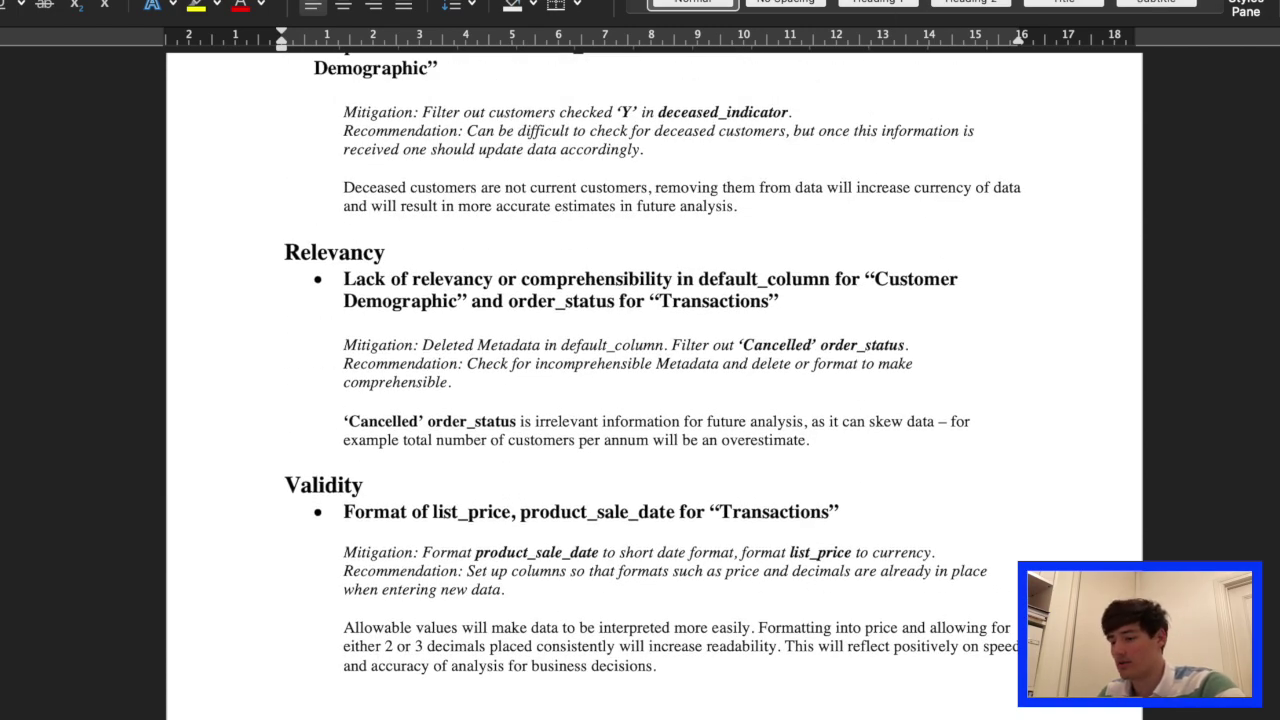
Switch to the KPMG_Data_final workbook in Excel and look through the Transactions sheet's columns up to the empty ones after profit.
key(super+Tab)
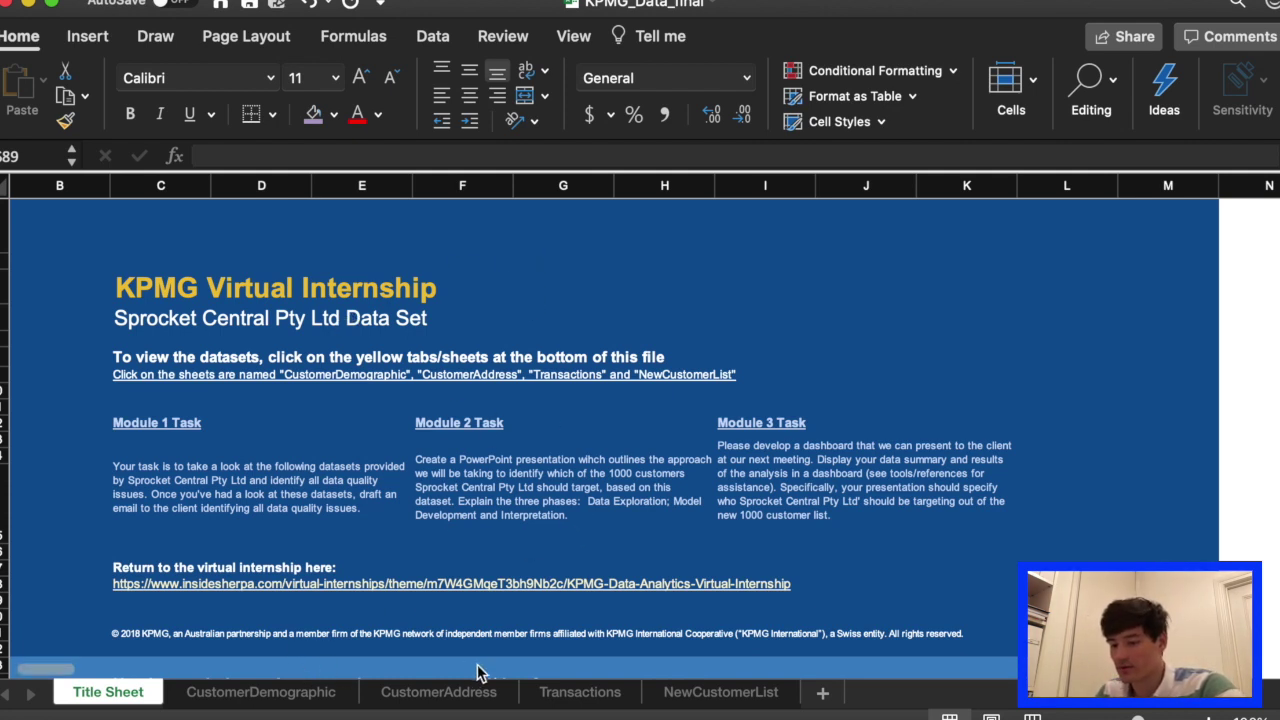
click(574, 693)
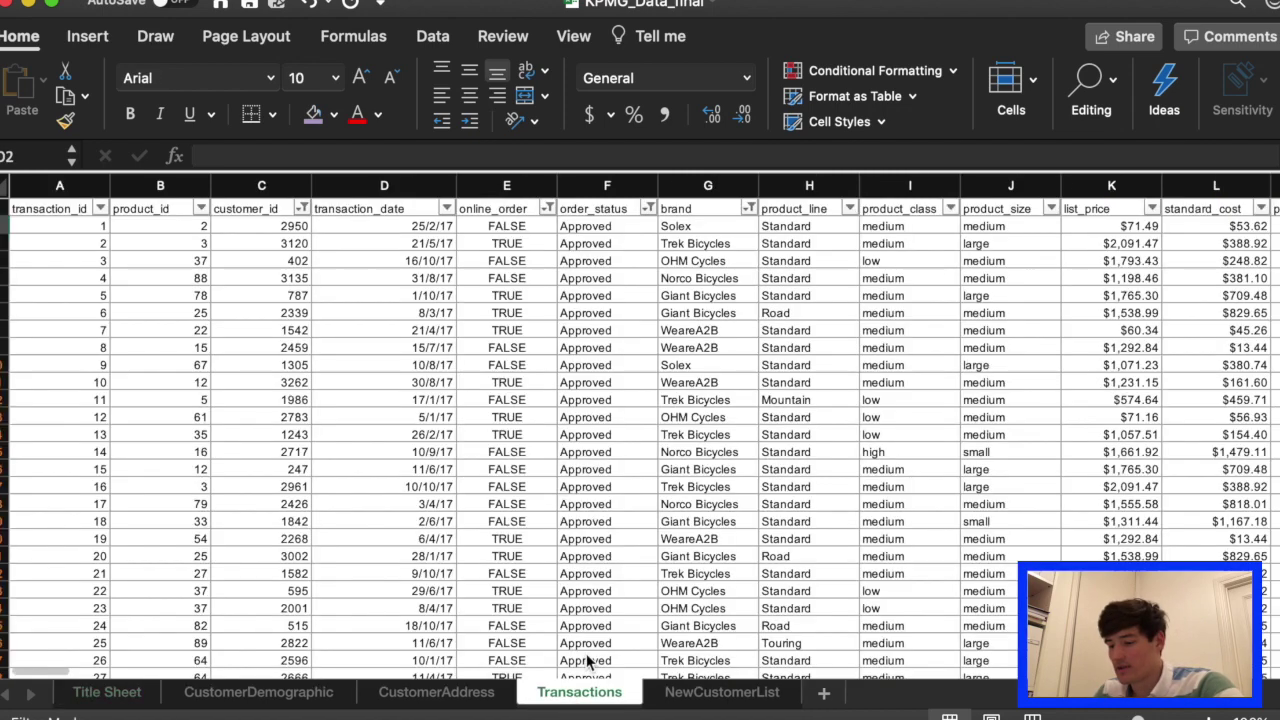
scroll(706, 488, right, 10)
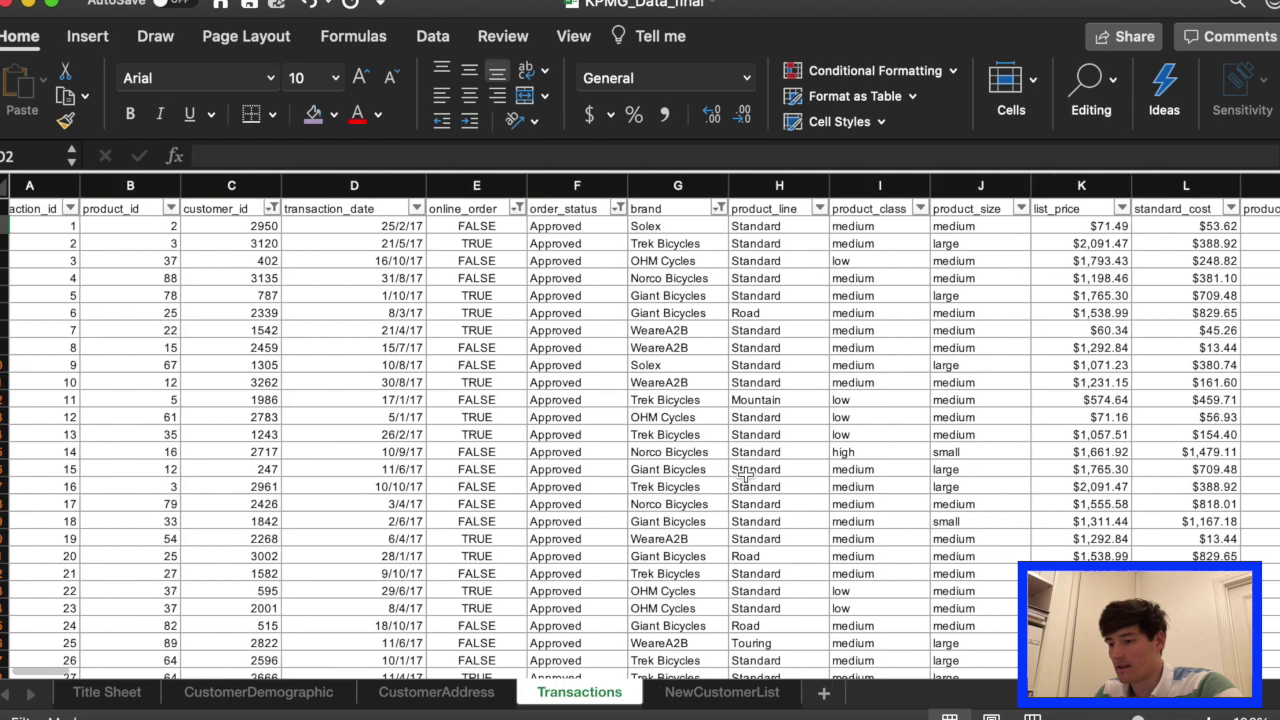
scroll(745, 475, right, 2)
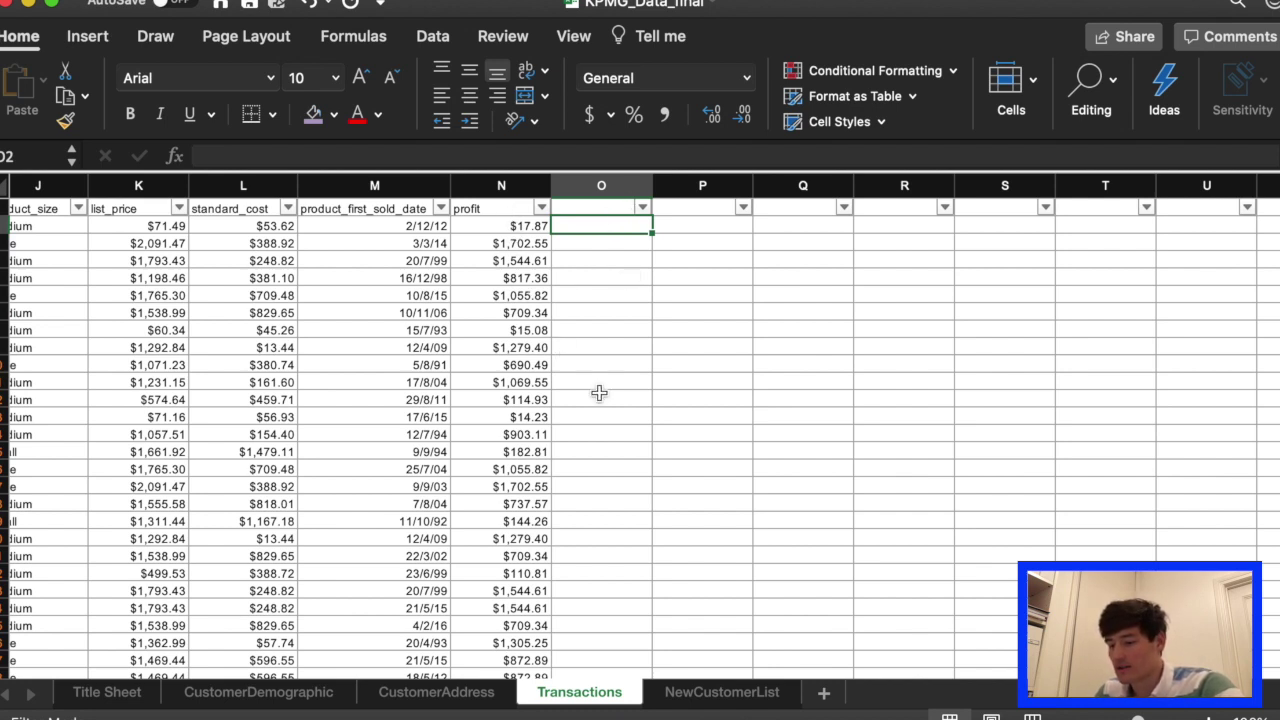
scroll(599, 393, left, 2)
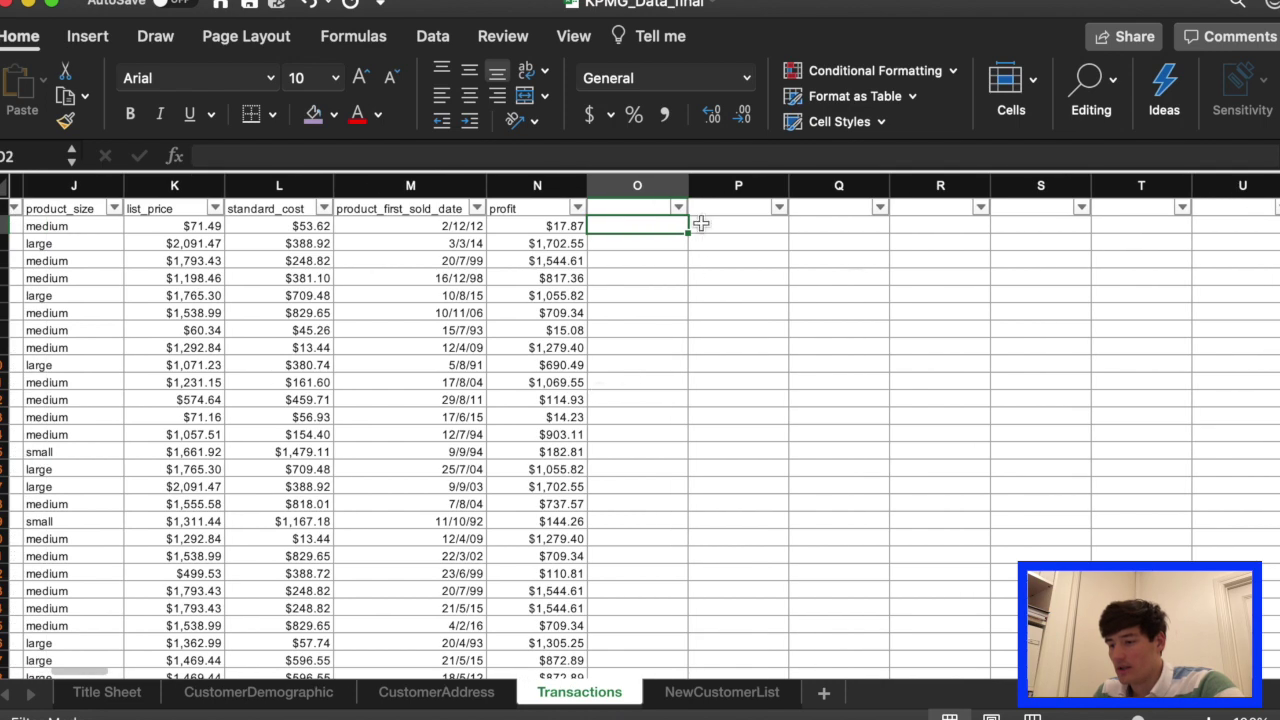
Examine the gender column on the CustomerDemographic sheet.
click(258, 692)
scroll(673, 345, right, 1)
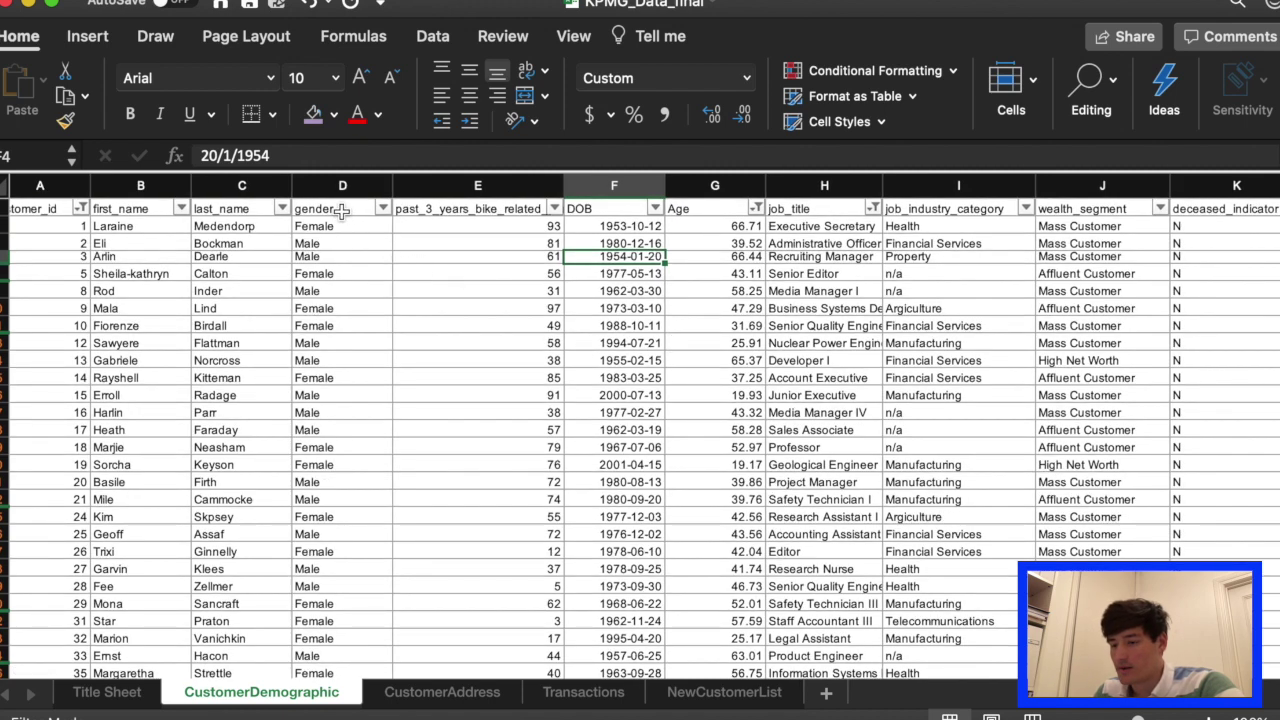
click(341, 210)
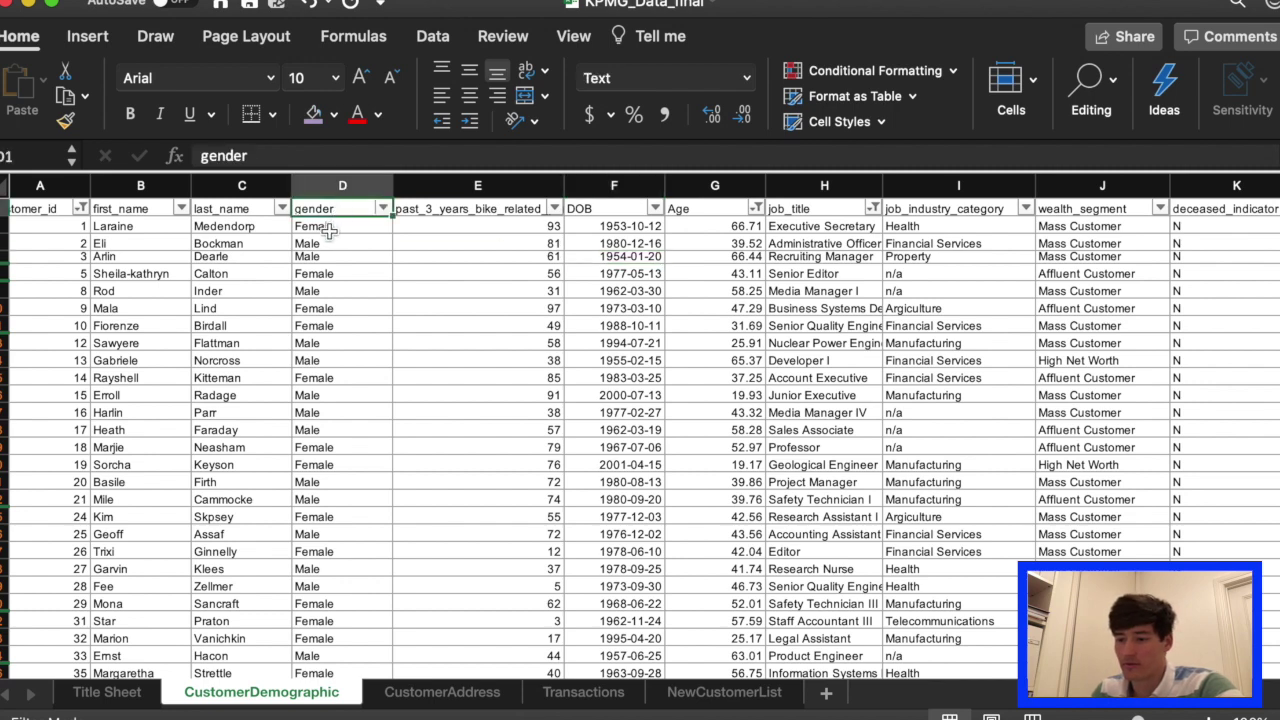
key(Down)
click(328, 210)
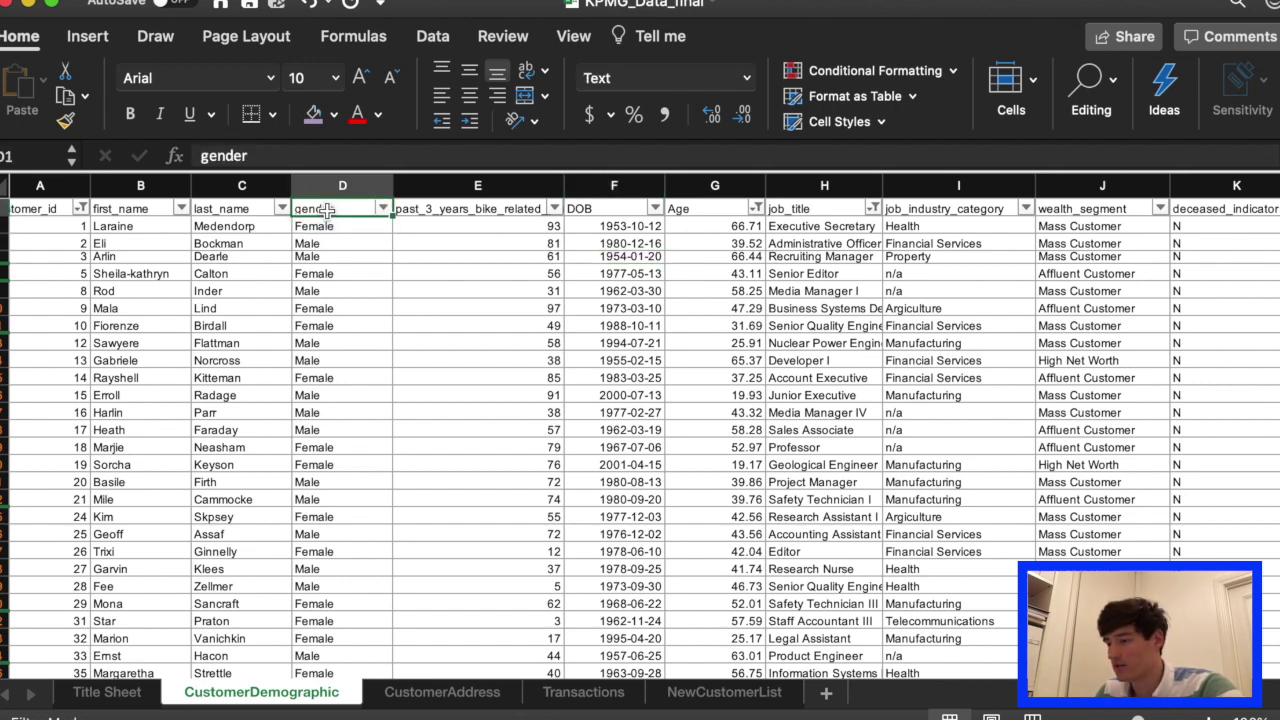
Add the header "gender" in cell O1 of the Transactions sheet, beside the profit column.
click(573, 692)
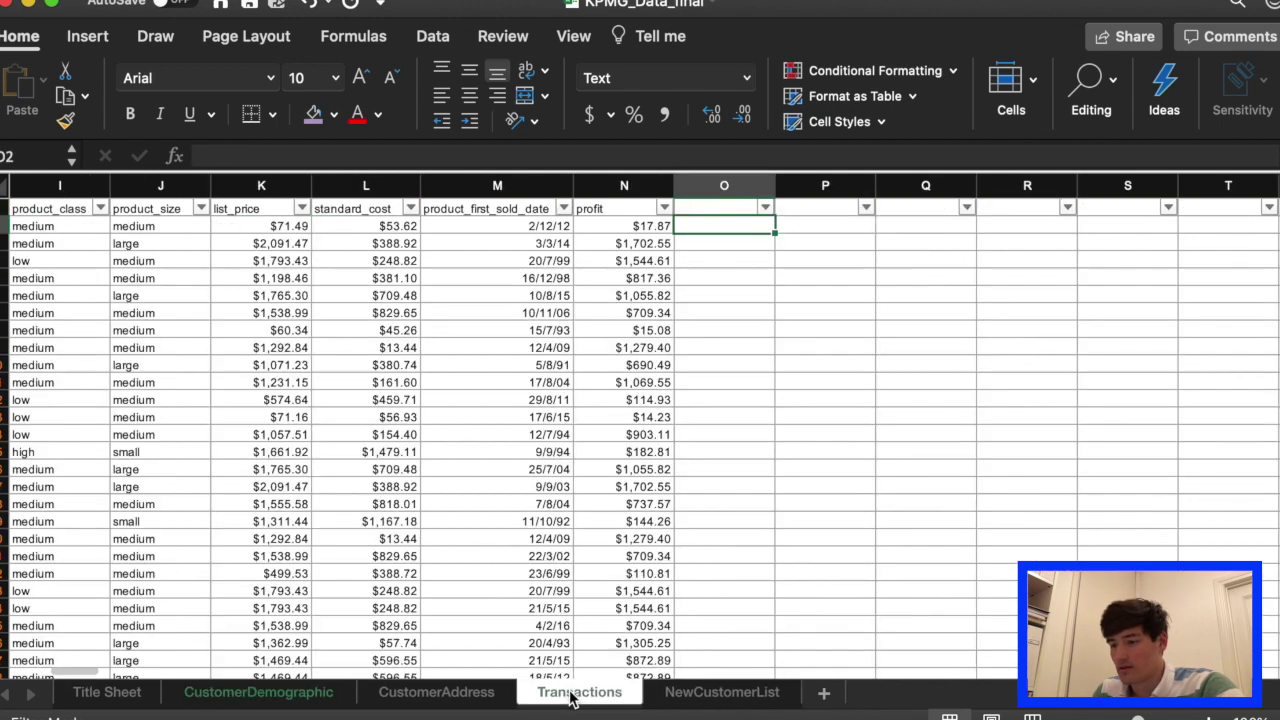
click(718, 209)
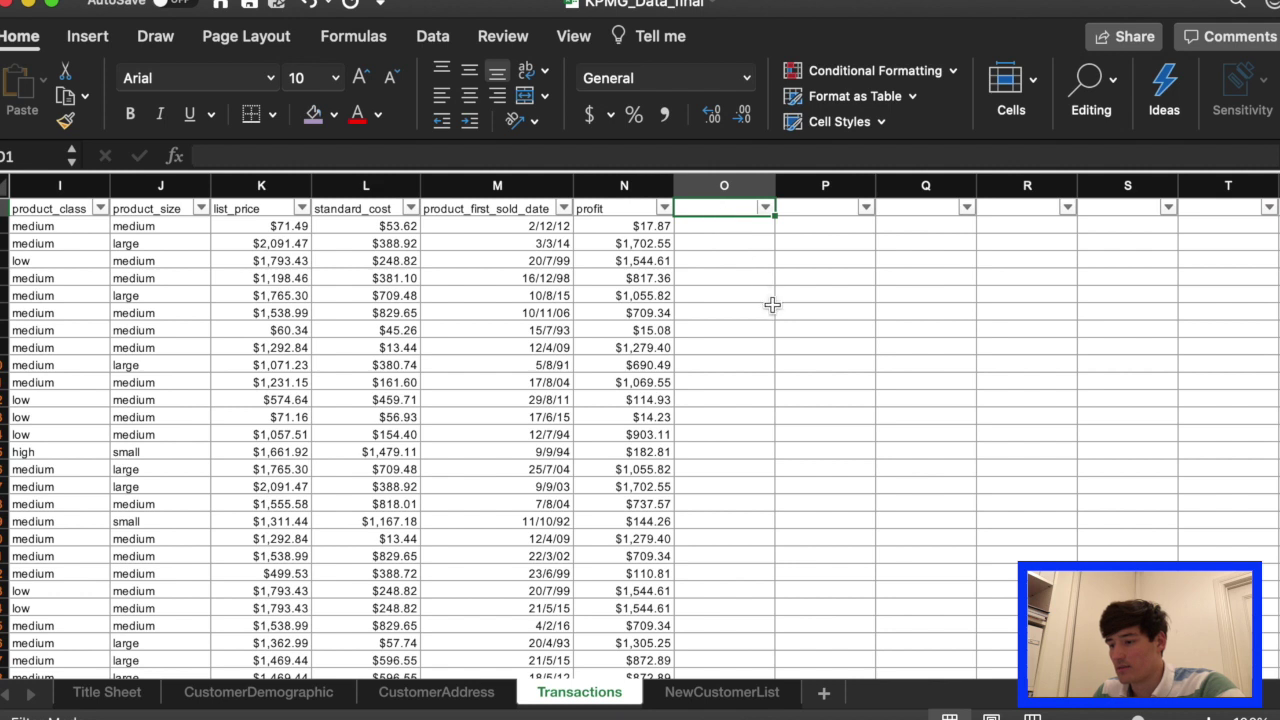
text(gende)
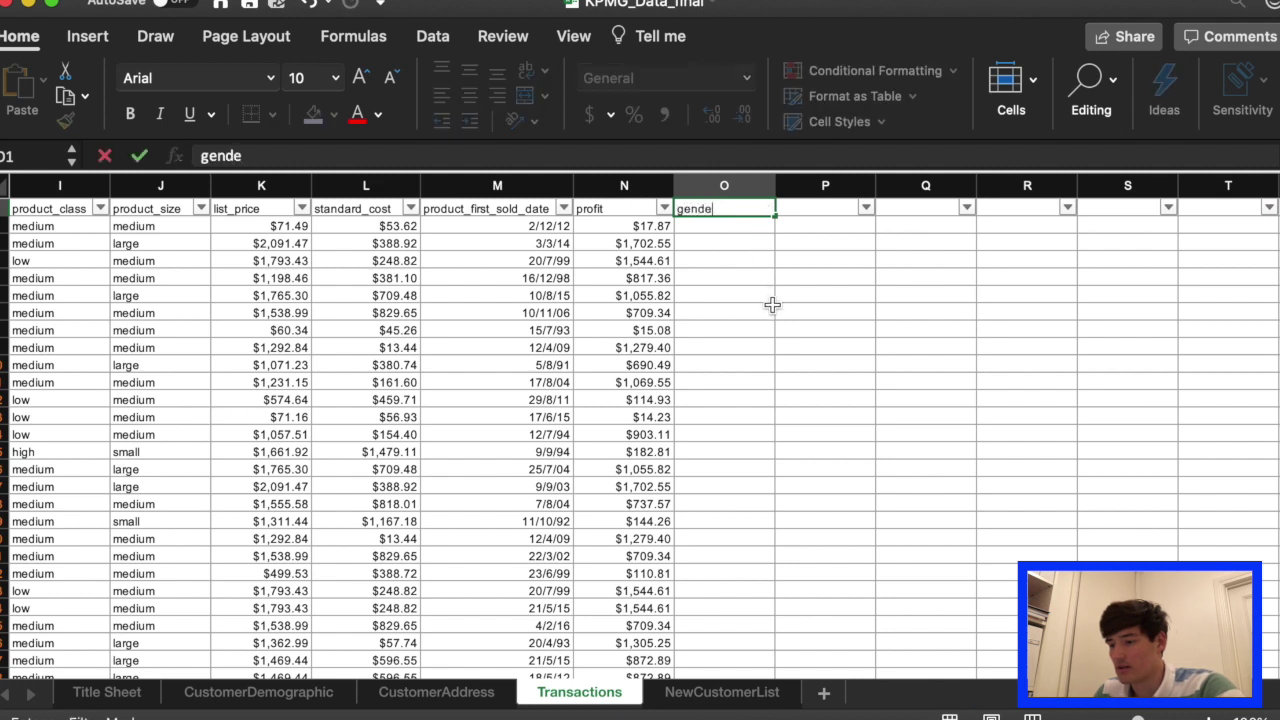
text(r)
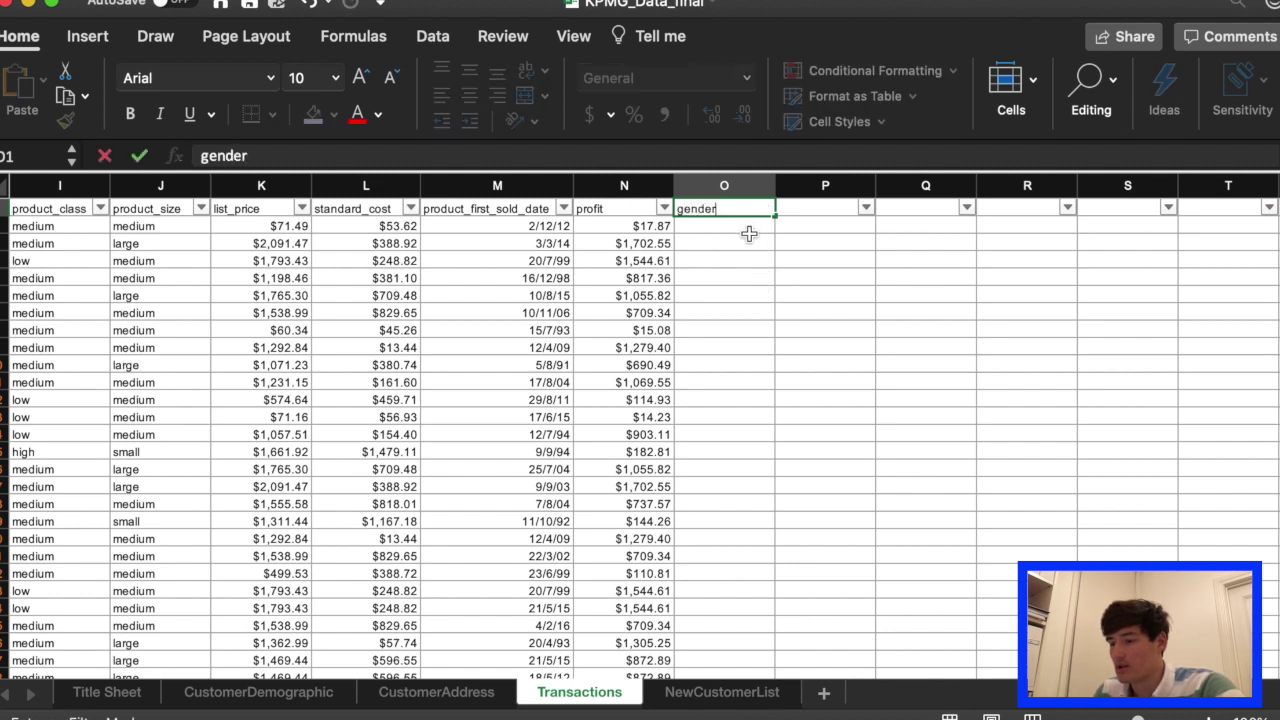
click(740, 230)
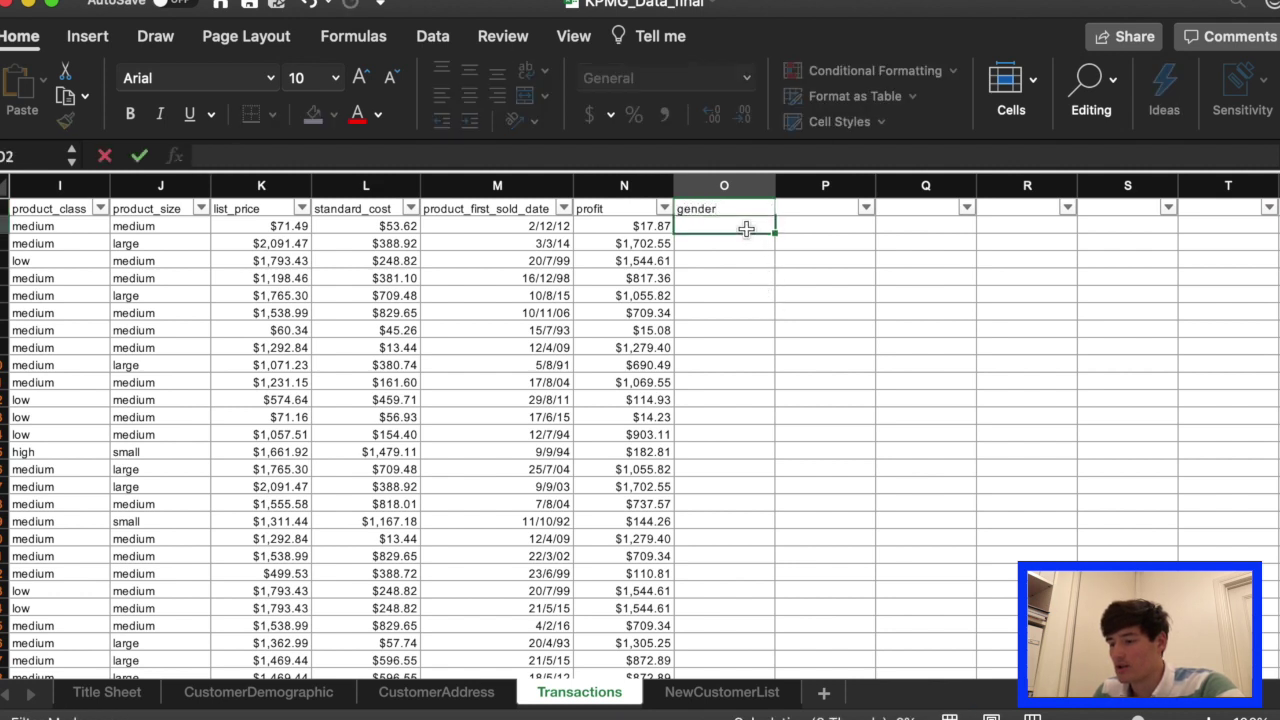
Start a VLOOKUP formula in cell O2 of the Transactions sheet with customer_id cell C2 as the lookup value.
click(259, 692)
click(588, 692)
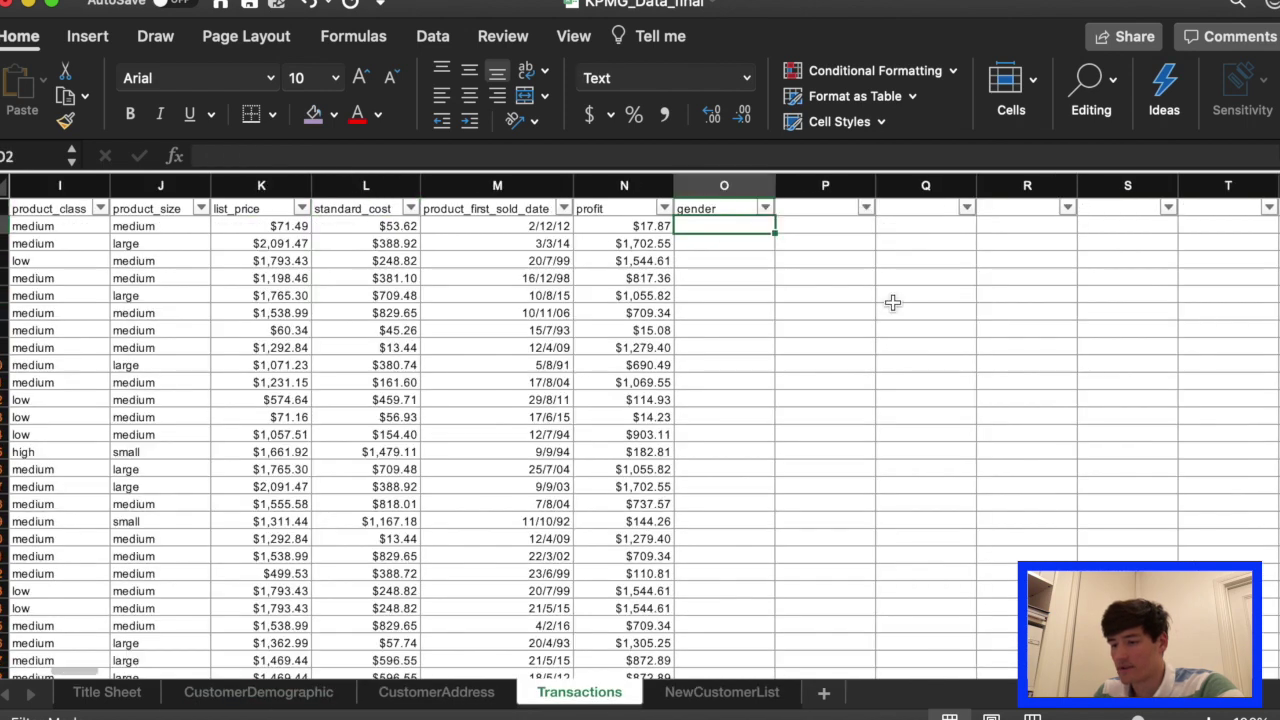
text(=V)
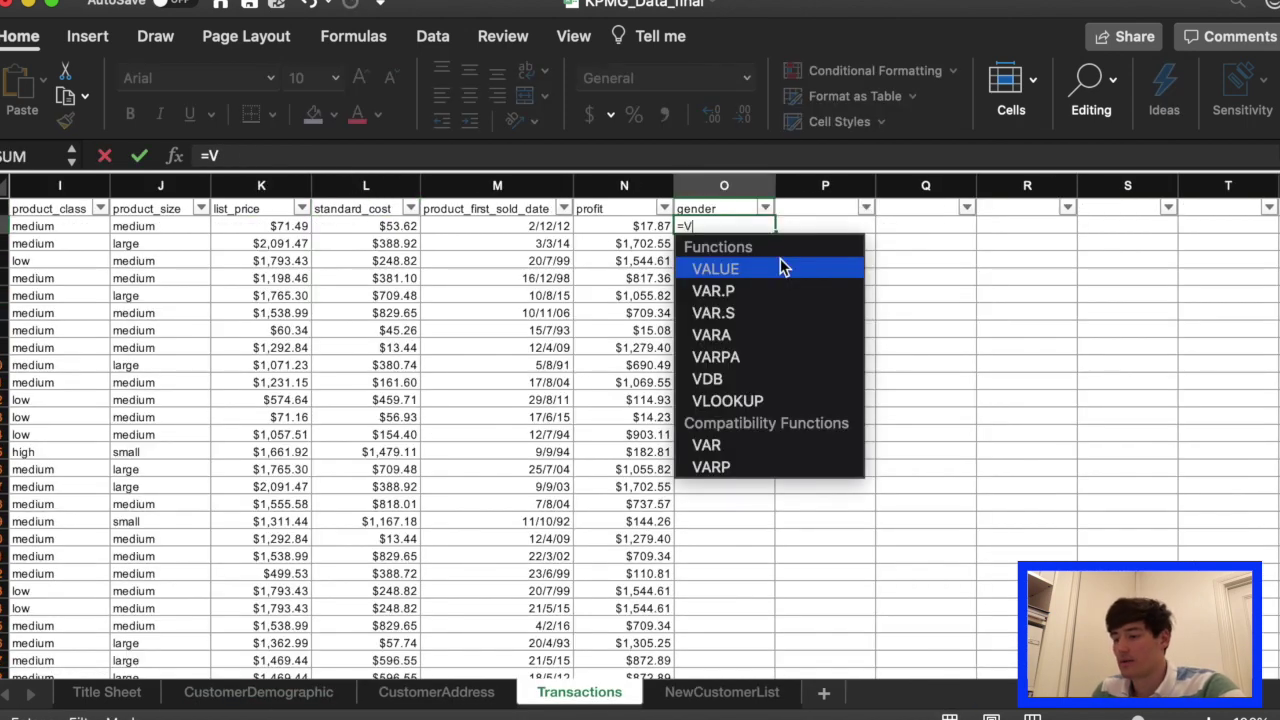
text(Loo)
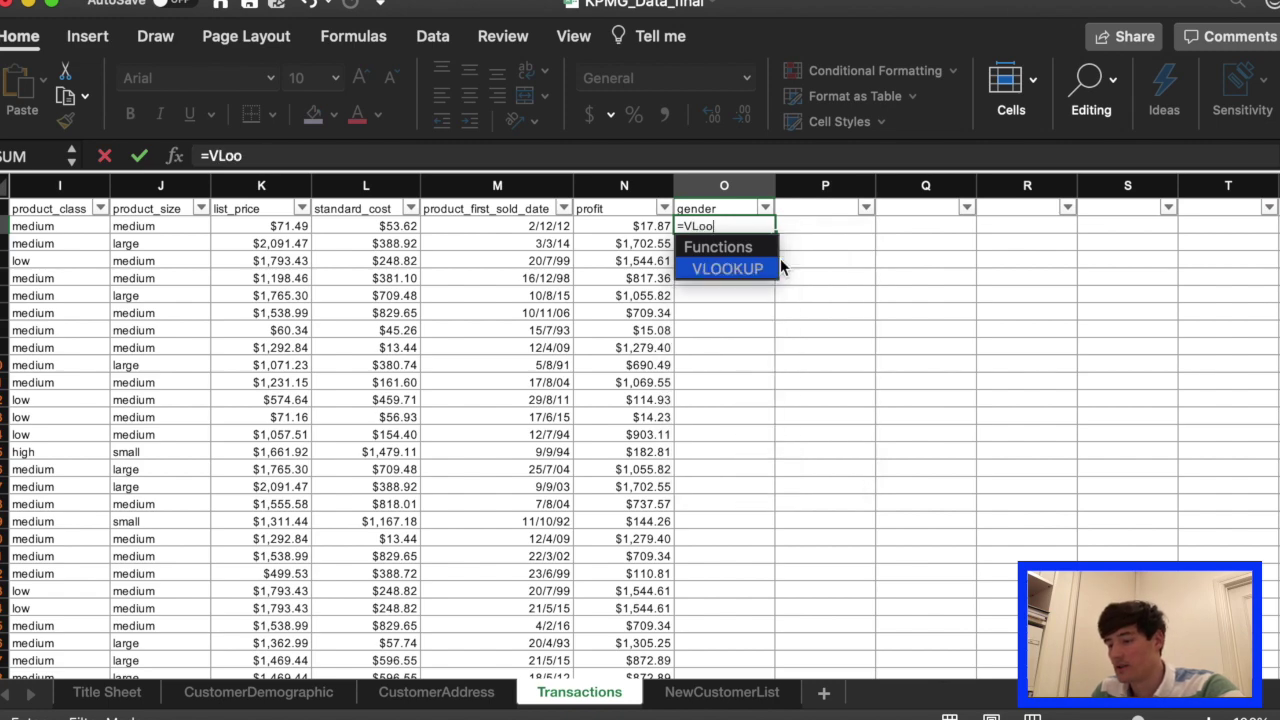
key(Tab)
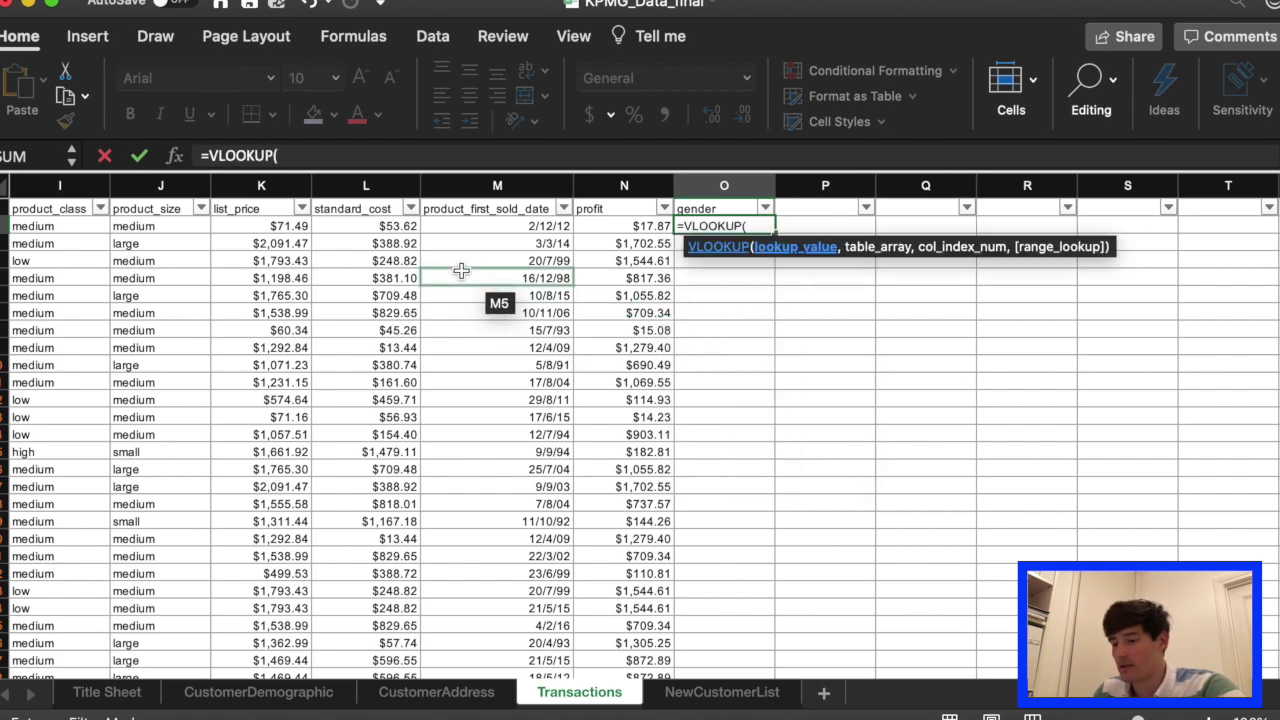
scroll(480, 280, left, 10)
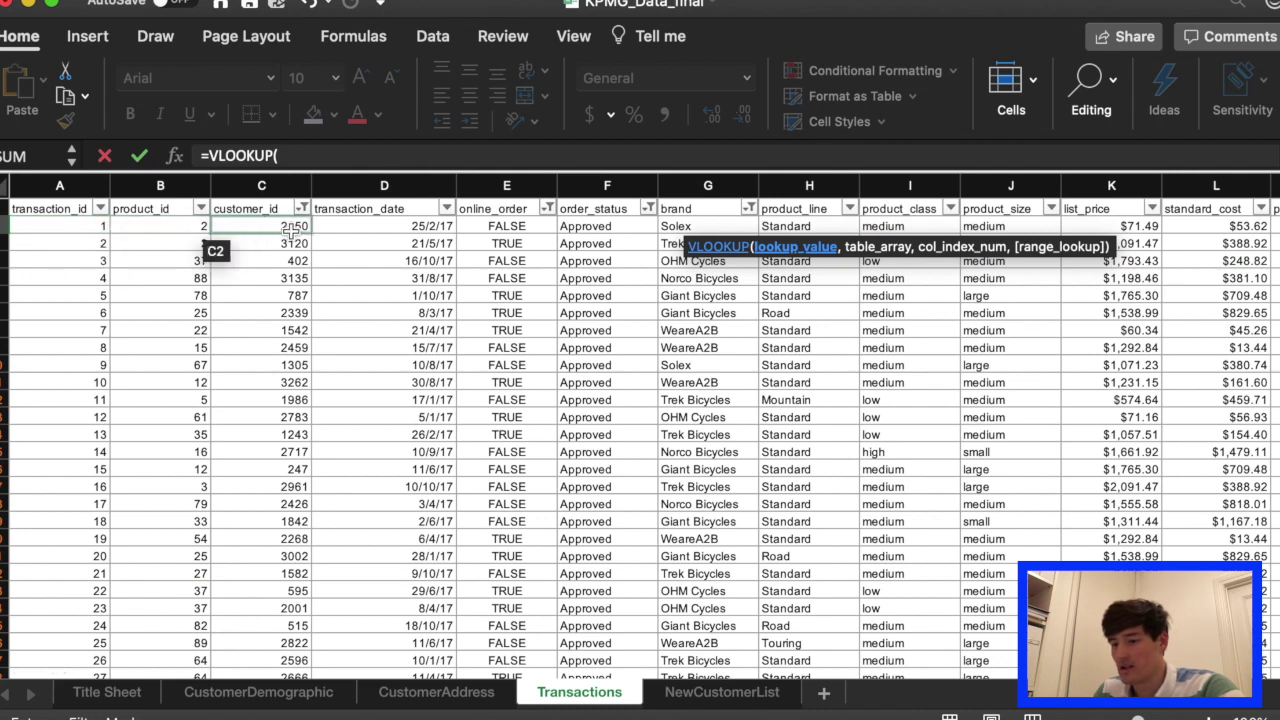
click(290, 229)
scroll(722, 331, right, 5)
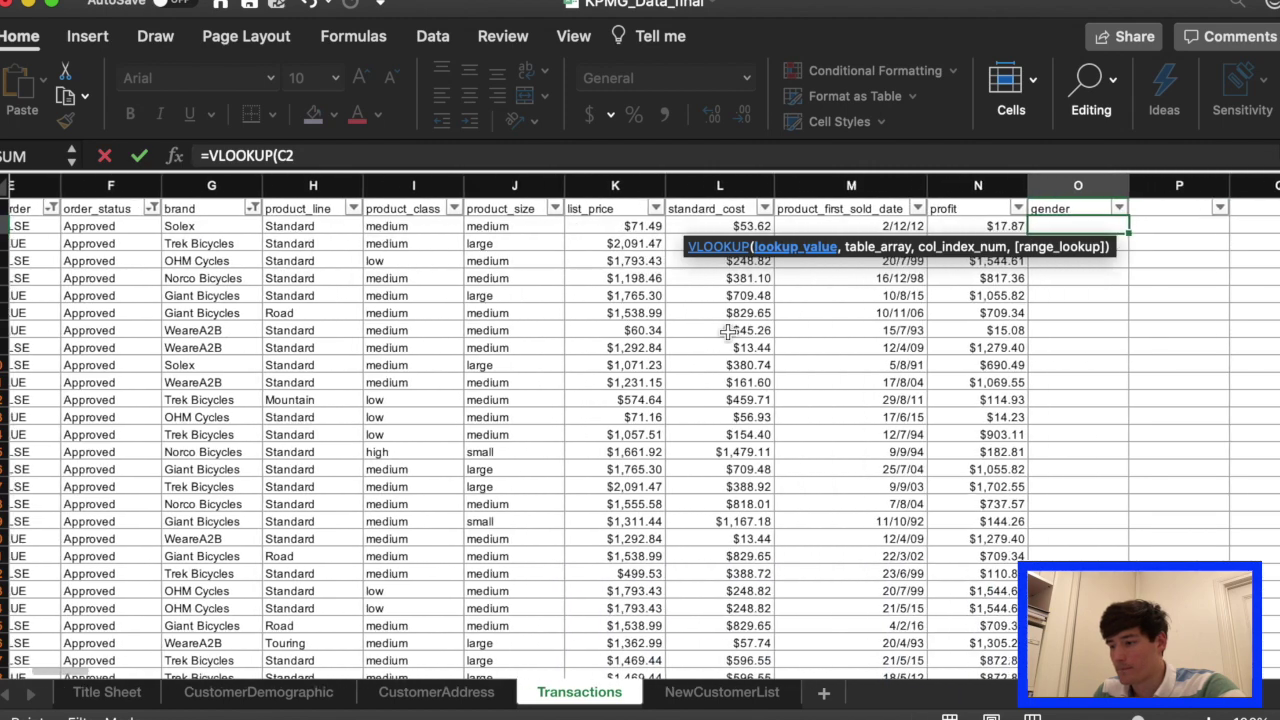
scroll(727, 332, right, 5)
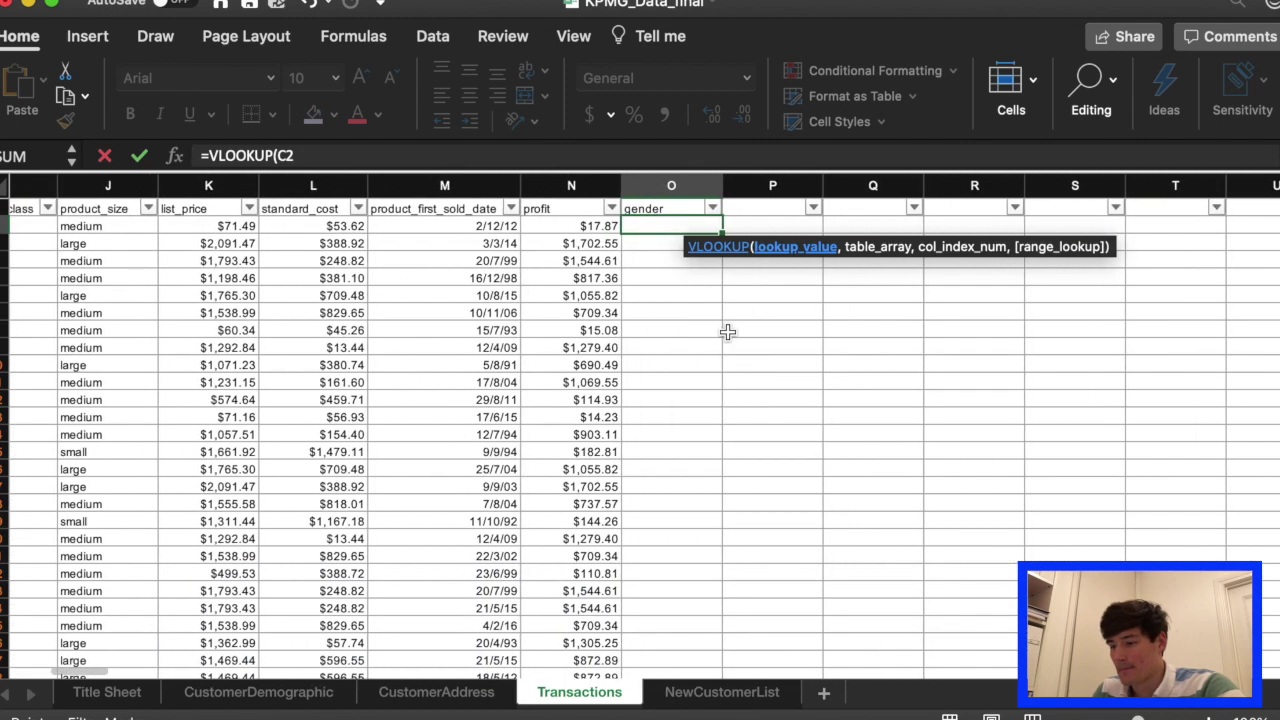
text(,)
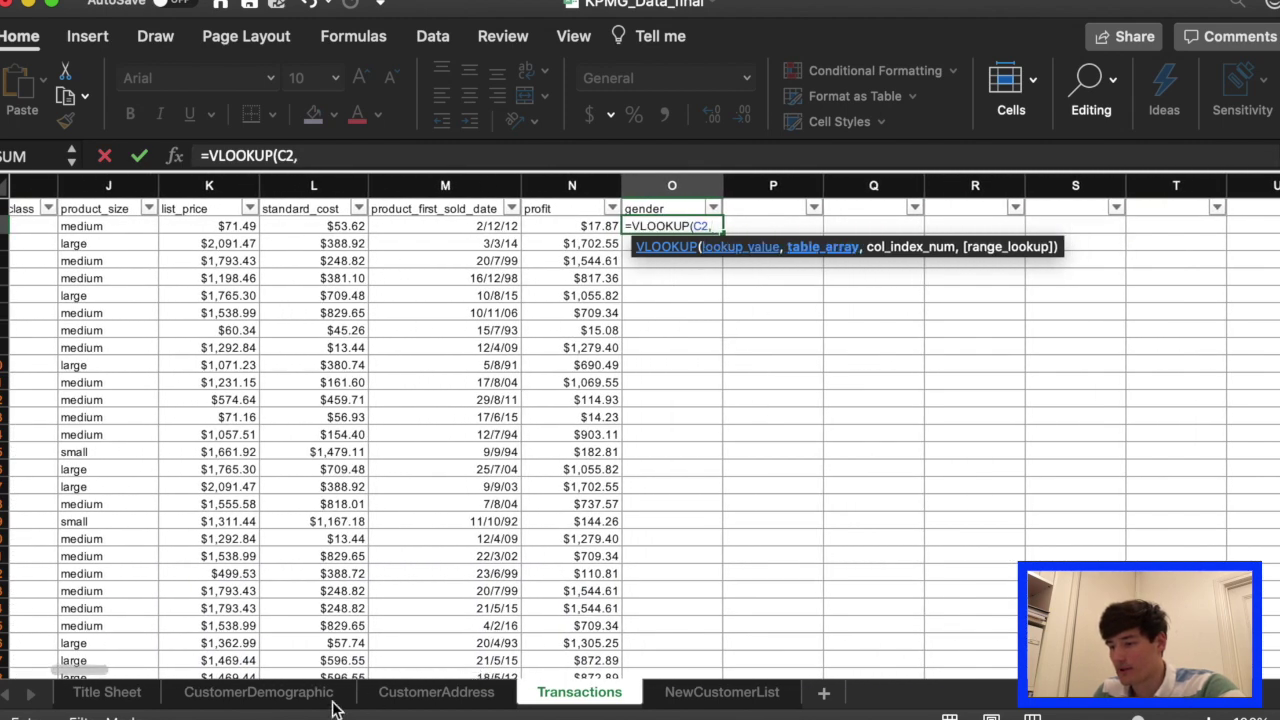
Complete the gender lookup with CustomerDemographic!A1:M3498 as the table array and column index 4.
click(258, 692)
scroll(160, 290, down, 10)
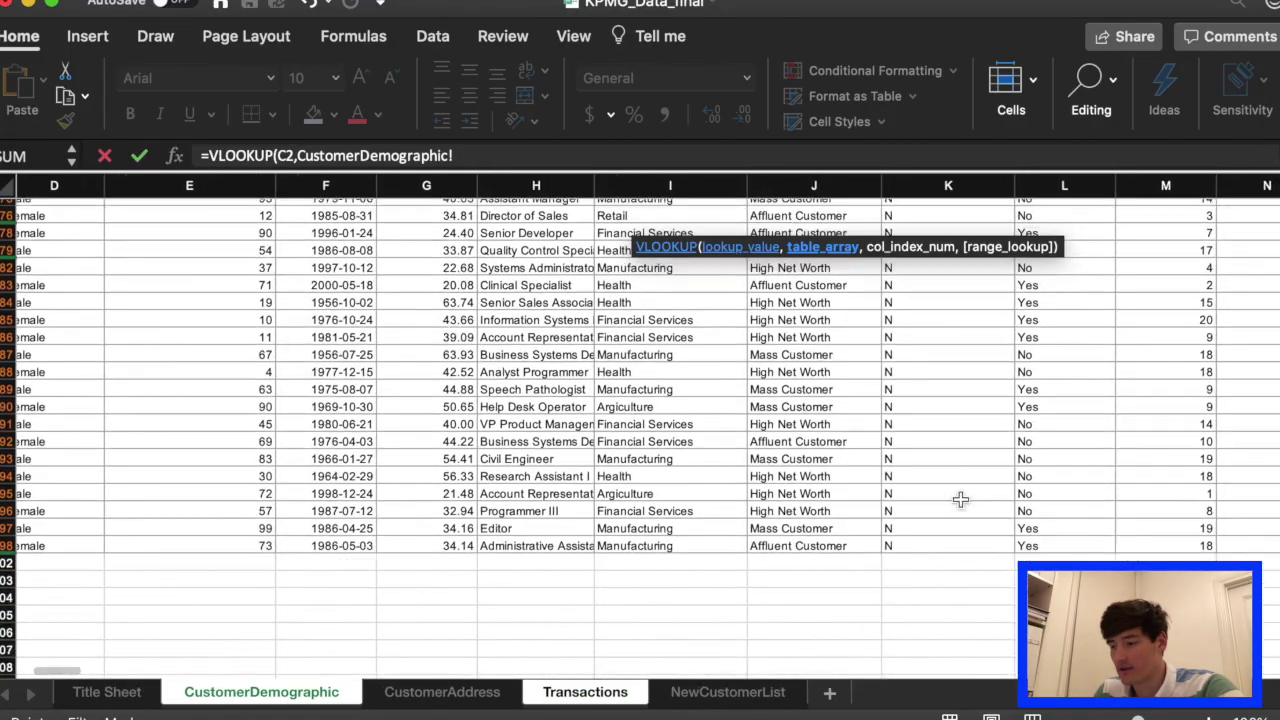
drag(1165, 545, 14, 216)
text(,4)
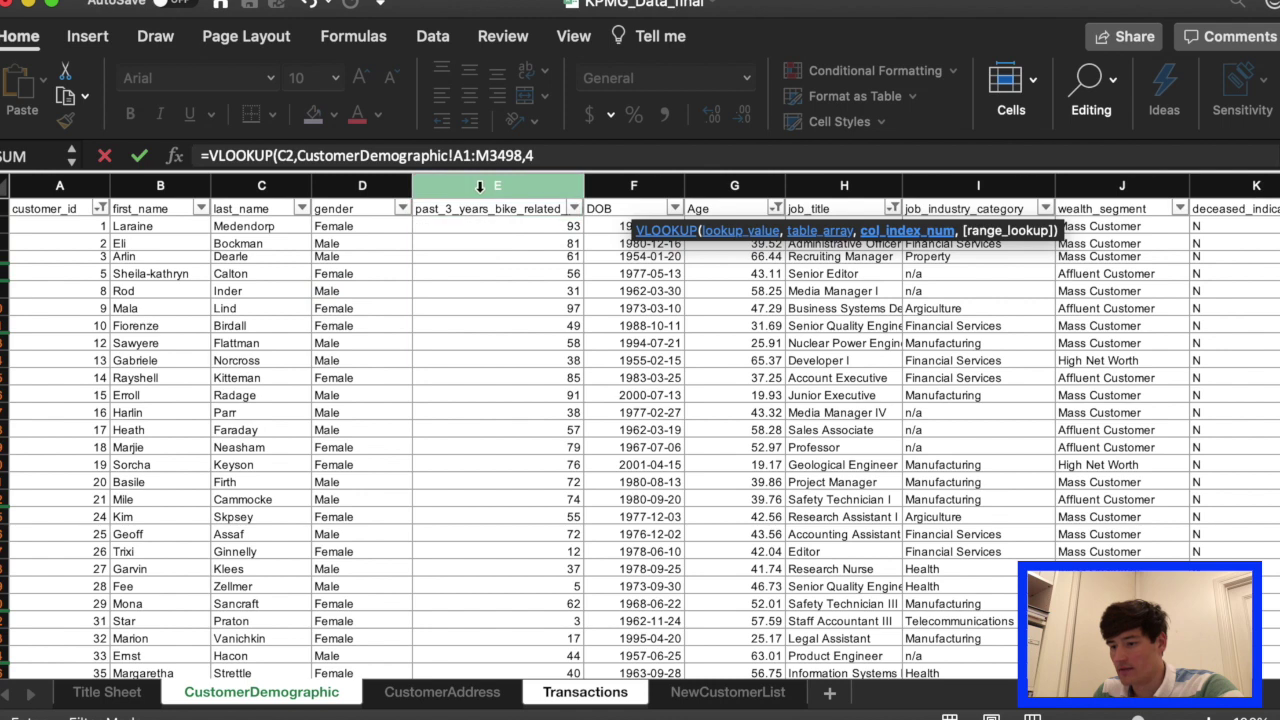
text())
key(Return)
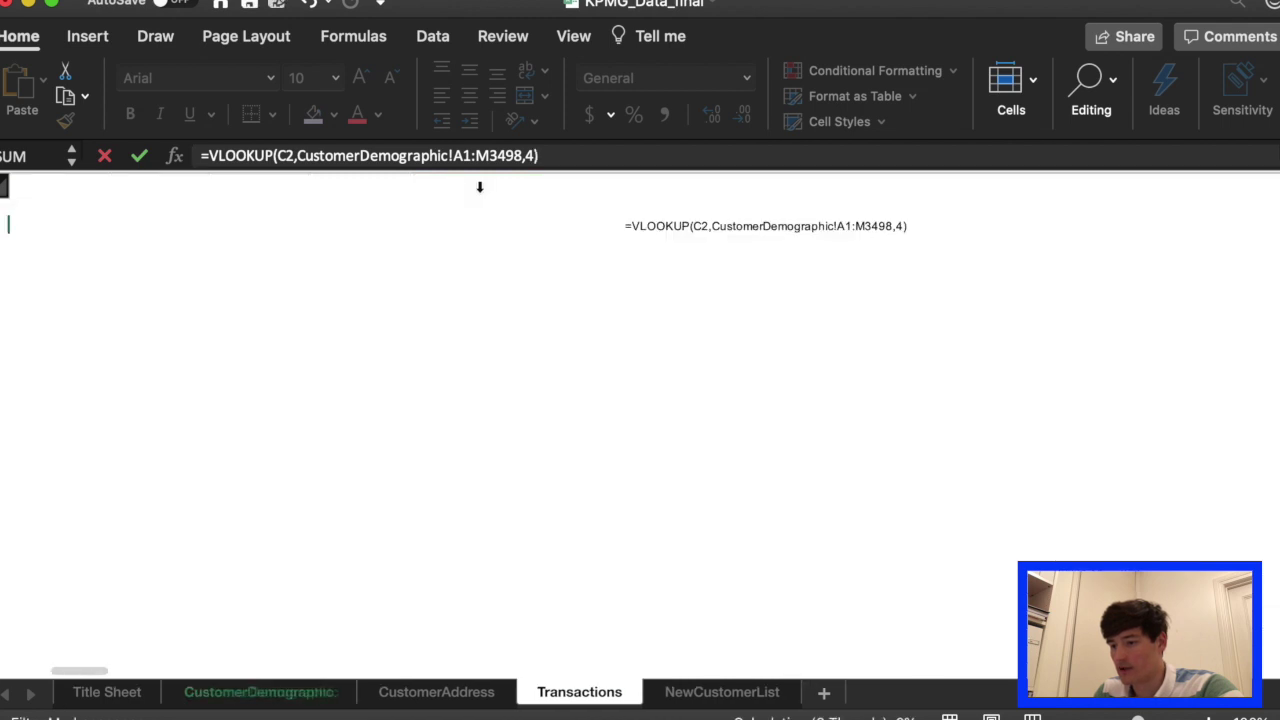
Fill the gender lookup formula from O2 down the whole column and check the results.
click(675, 224)
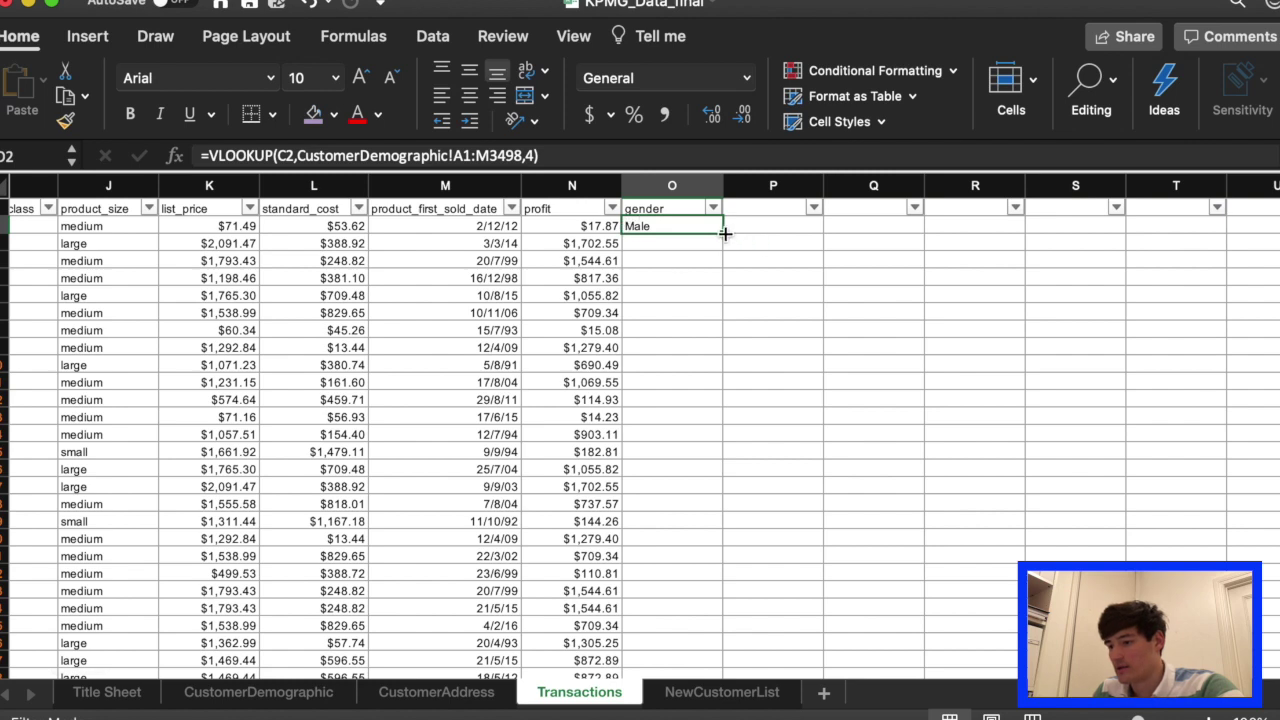
double_click(724, 233)
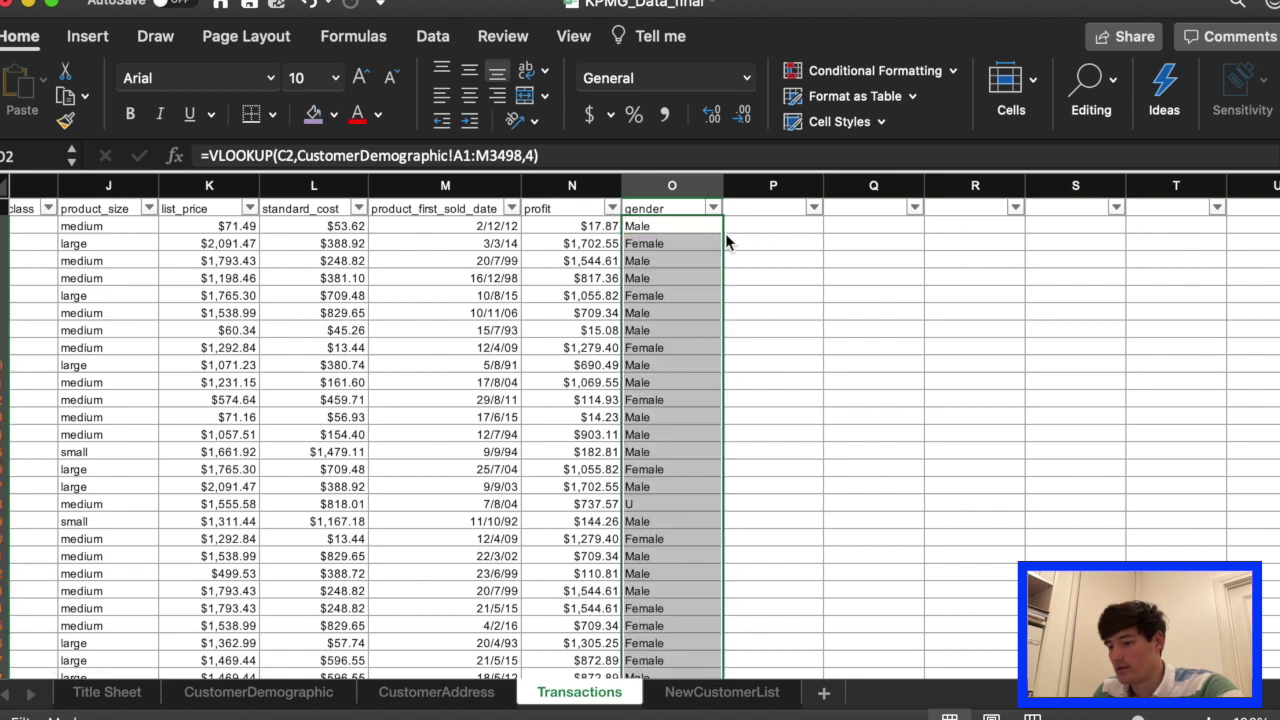
scroll(800, 450, down, 5)
scroll(800, 450, up, 5)
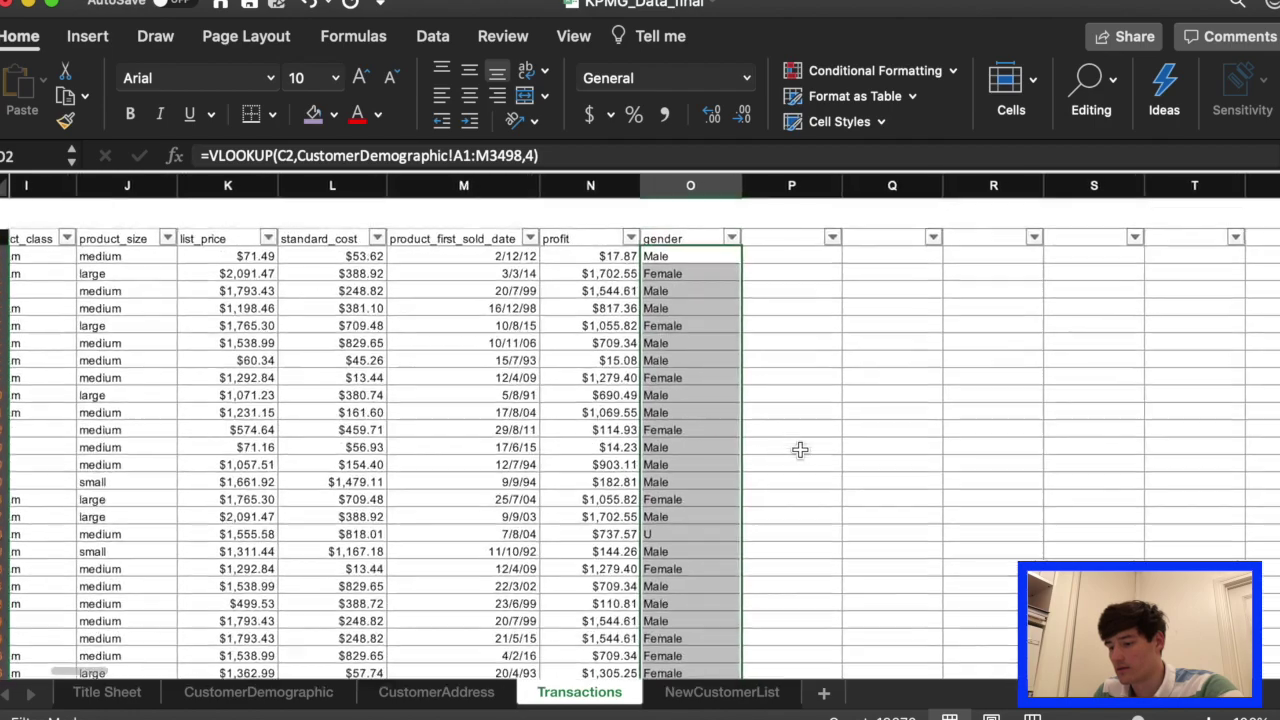
scroll(800, 450, down, 5)
scroll(790, 460, down, 10)
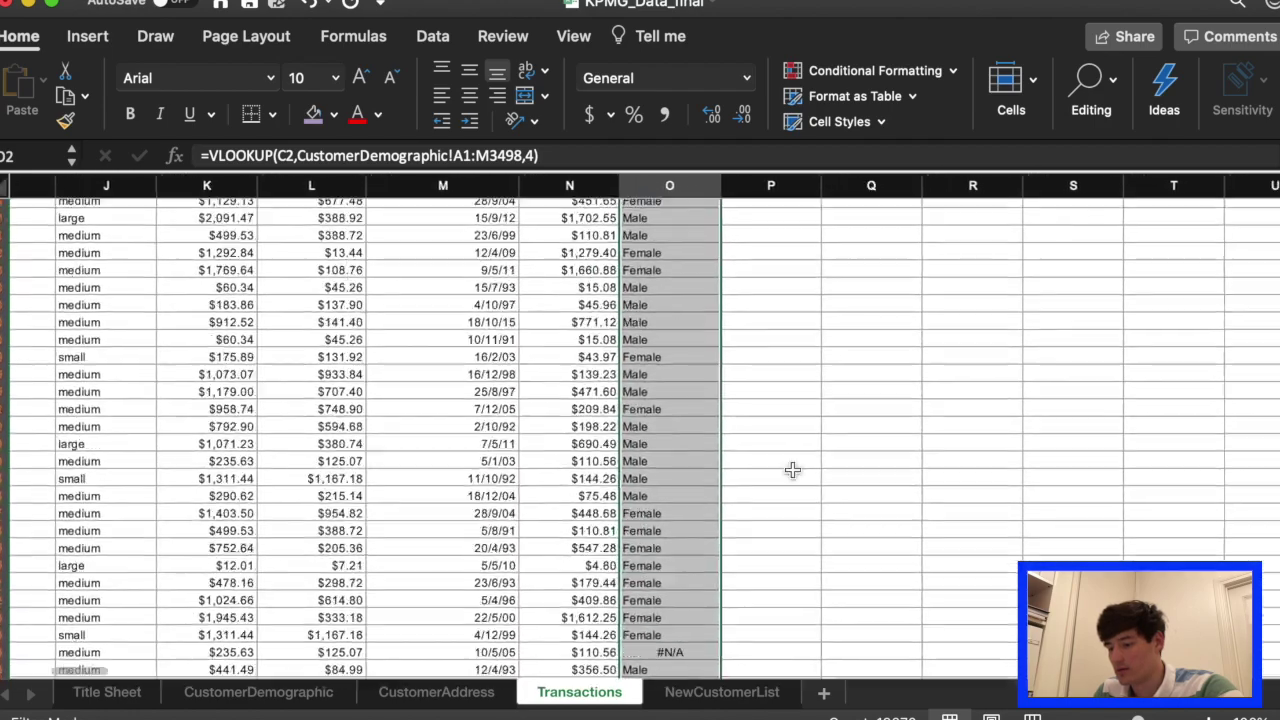
scroll(792, 470, up, 10)
scroll(792, 470, up, 10)
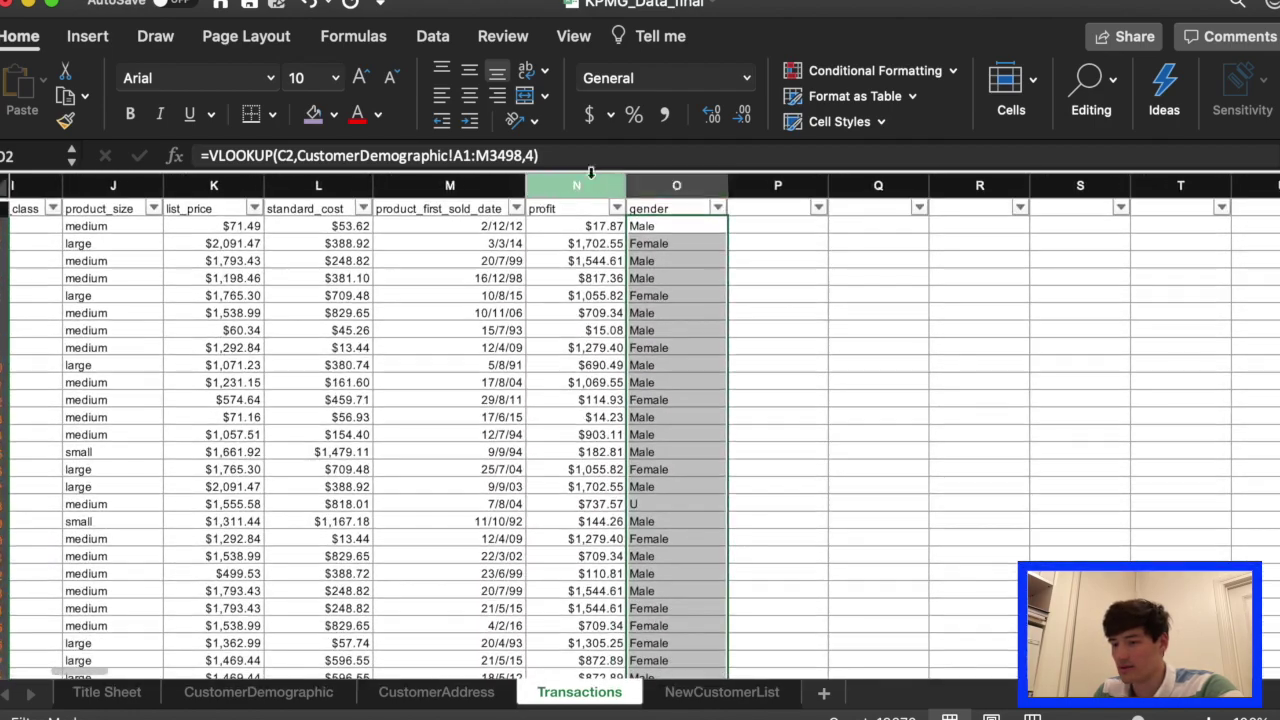
Make the table array in O2's gender formula absolute as CustomerDemographic!$A$1:$M$3498.
click(570, 156)
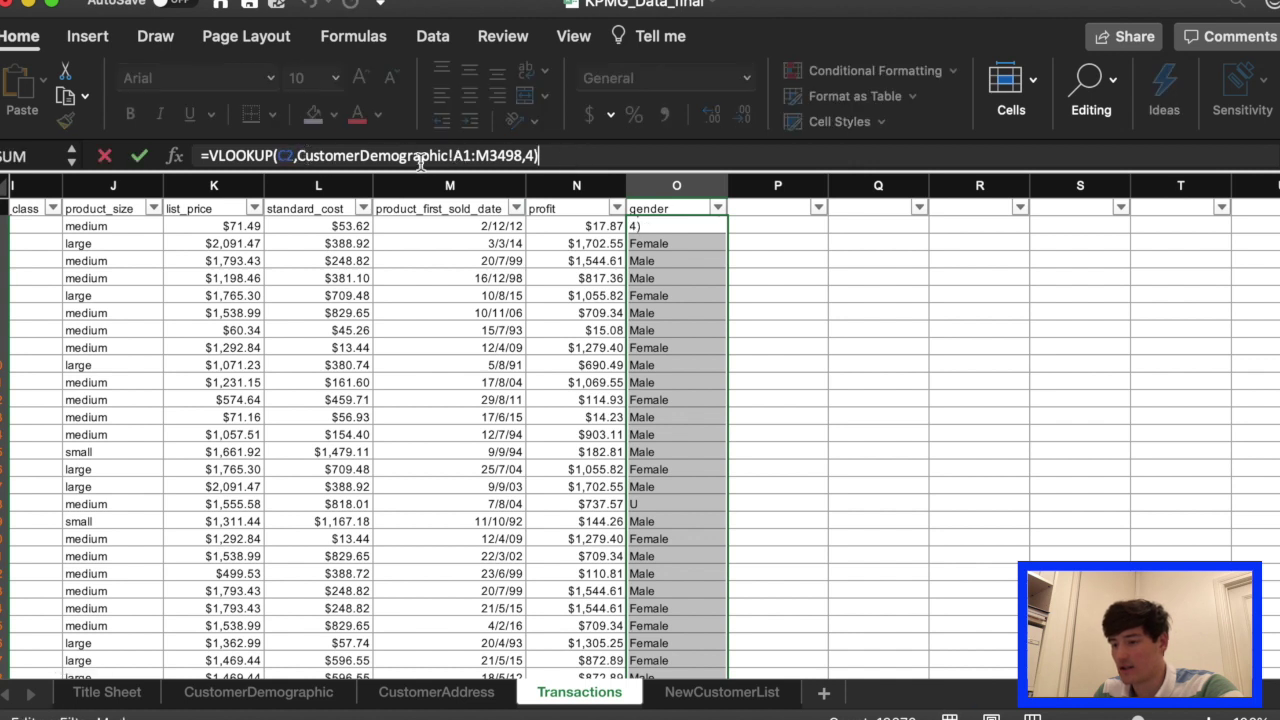
click(455, 156)
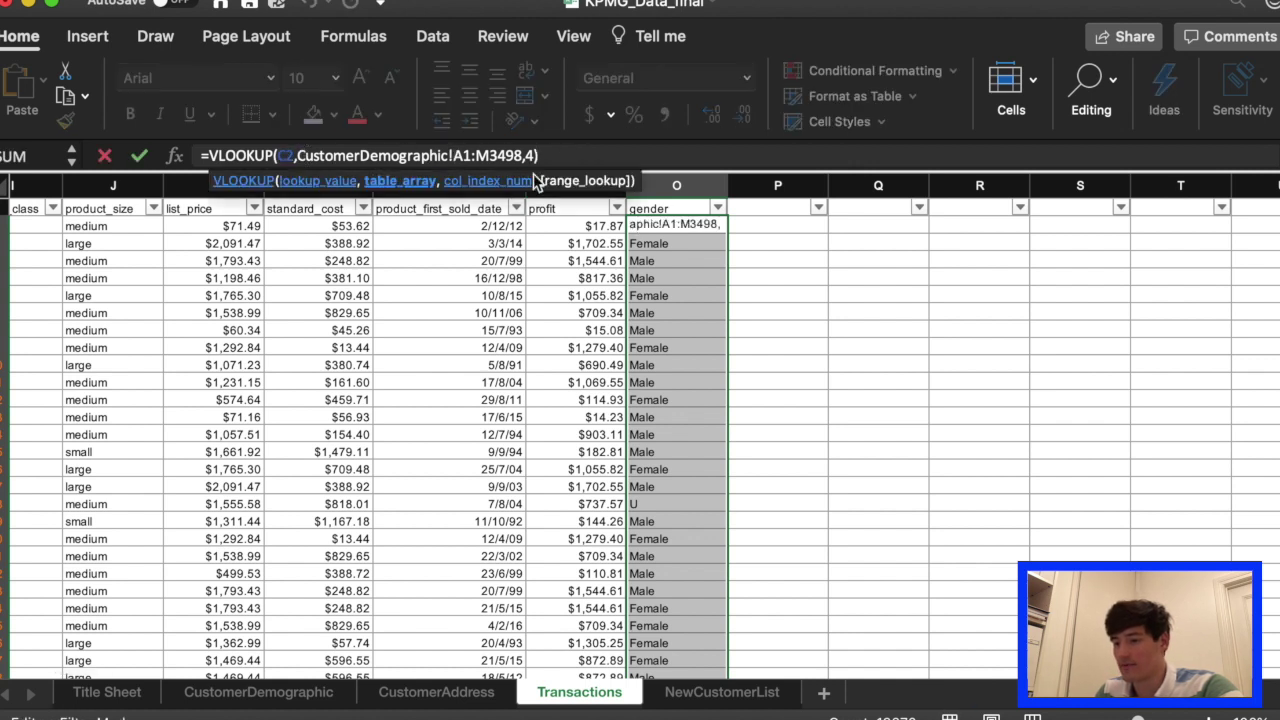
text($A$)
key(Right)
key(Right)
text($)
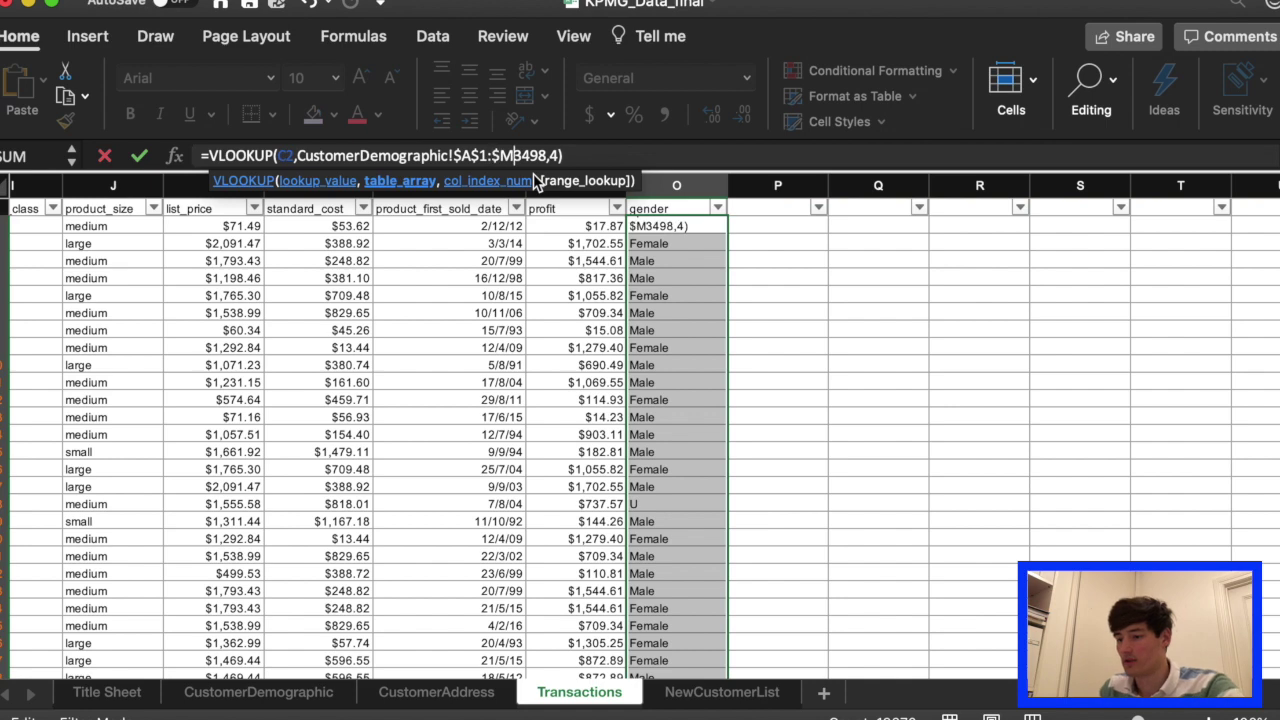
key(Right)
text($)
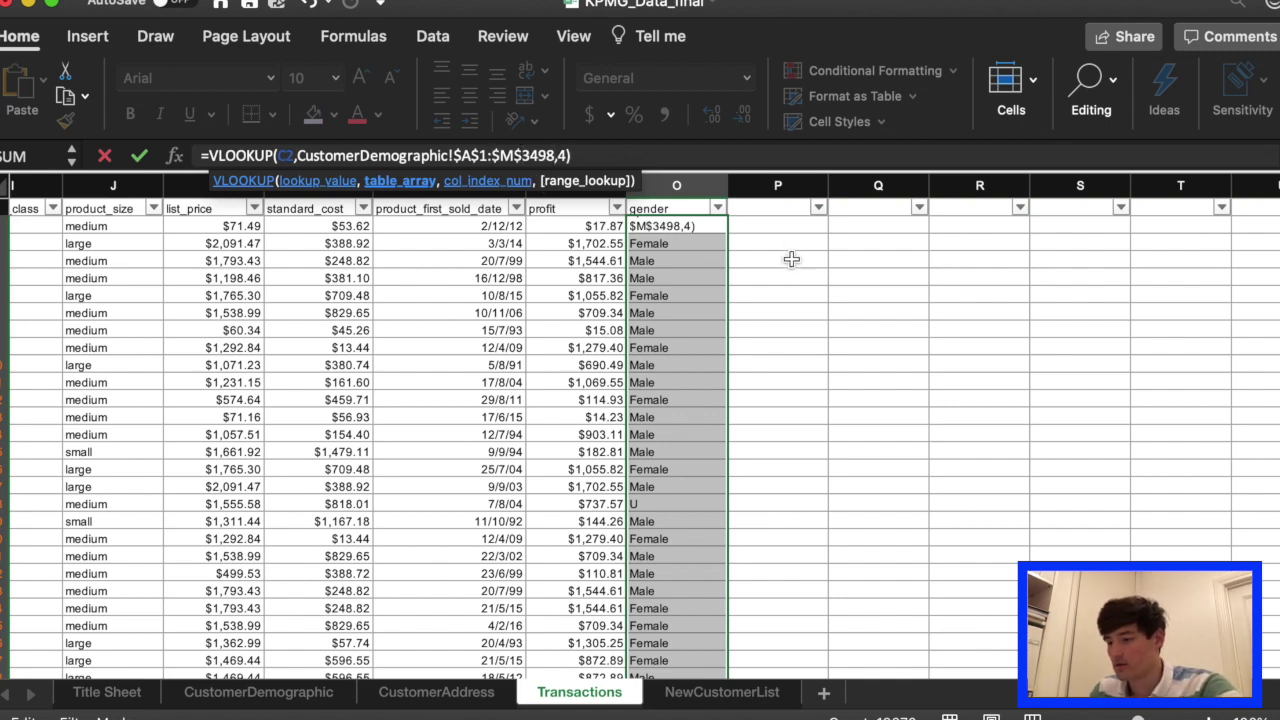
Clear the old gender results below O2 and fill the corrected formula down the column.
click(708, 242)
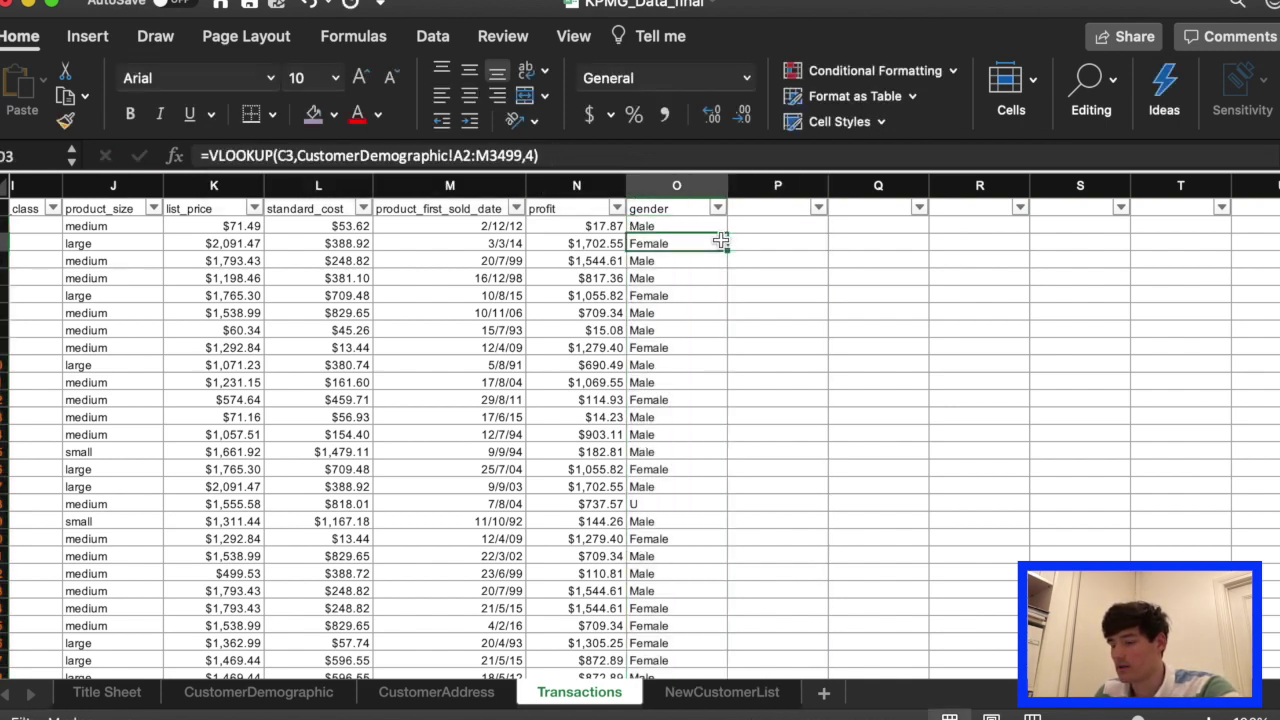
key(super+shift+Down)
key(super+z)
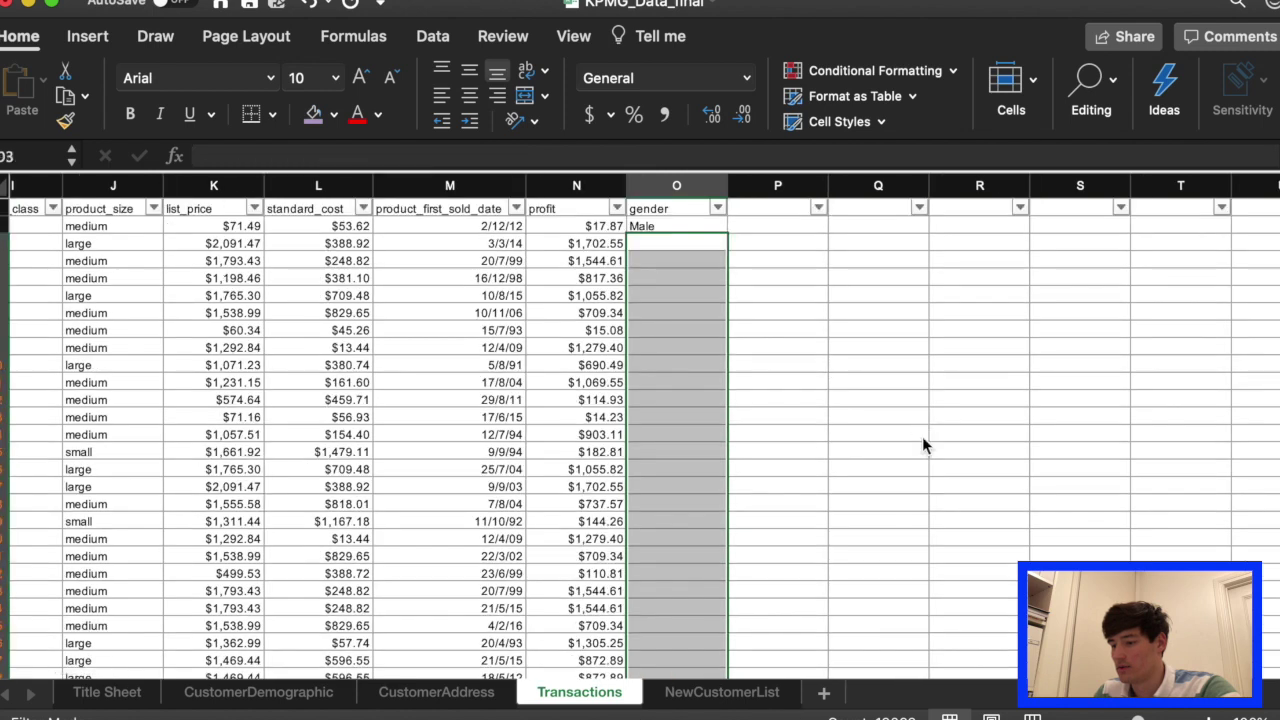
click(704, 226)
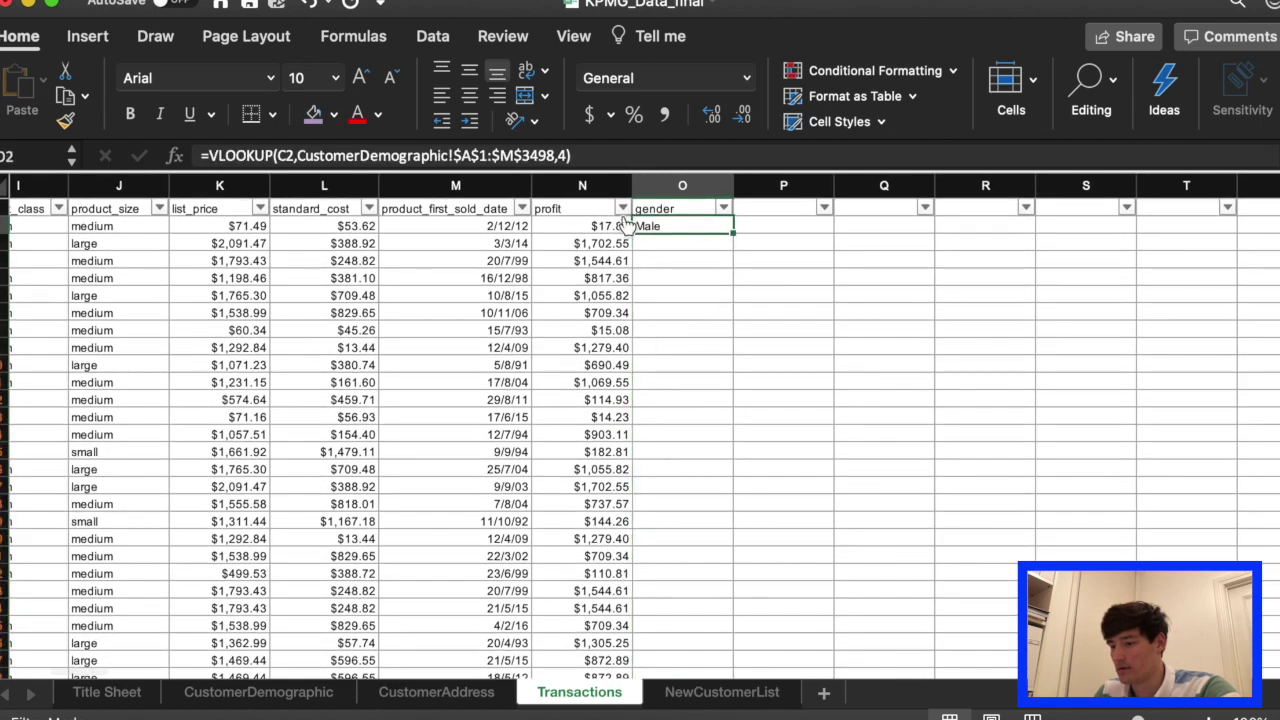
double_click(733, 232)
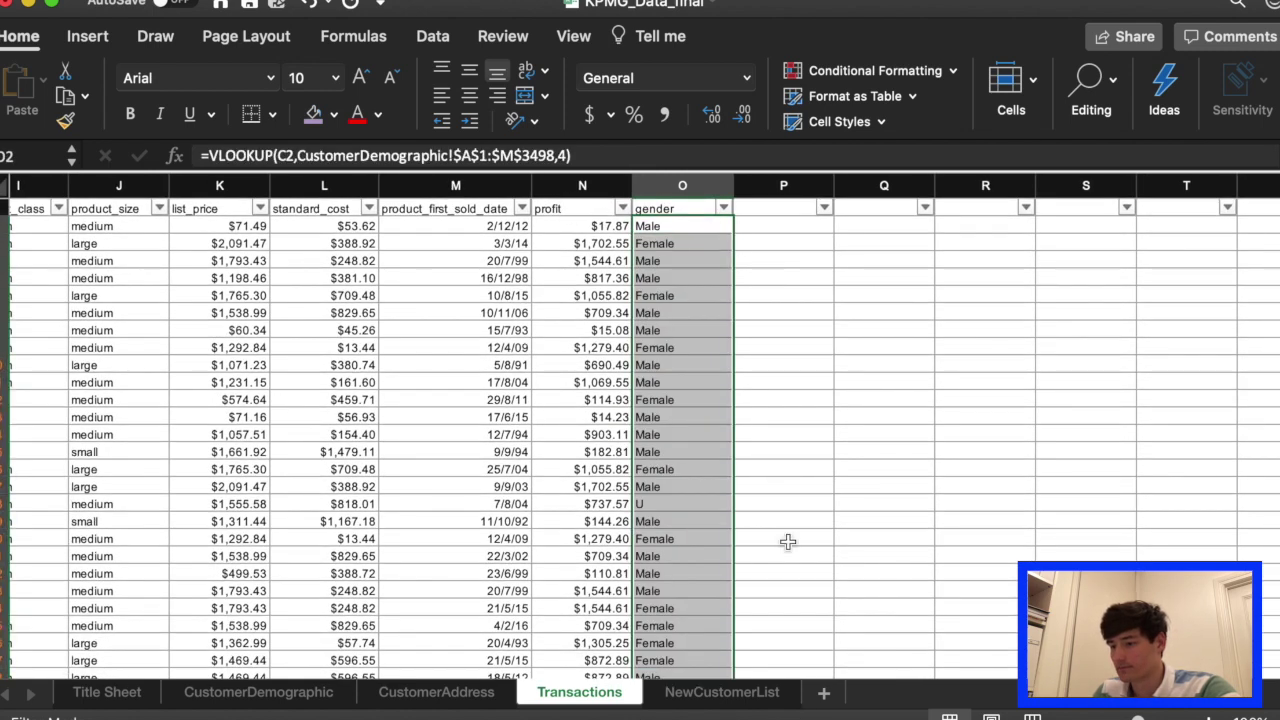
scroll(786, 540, down, 10)
scroll(788, 541, up, 15)
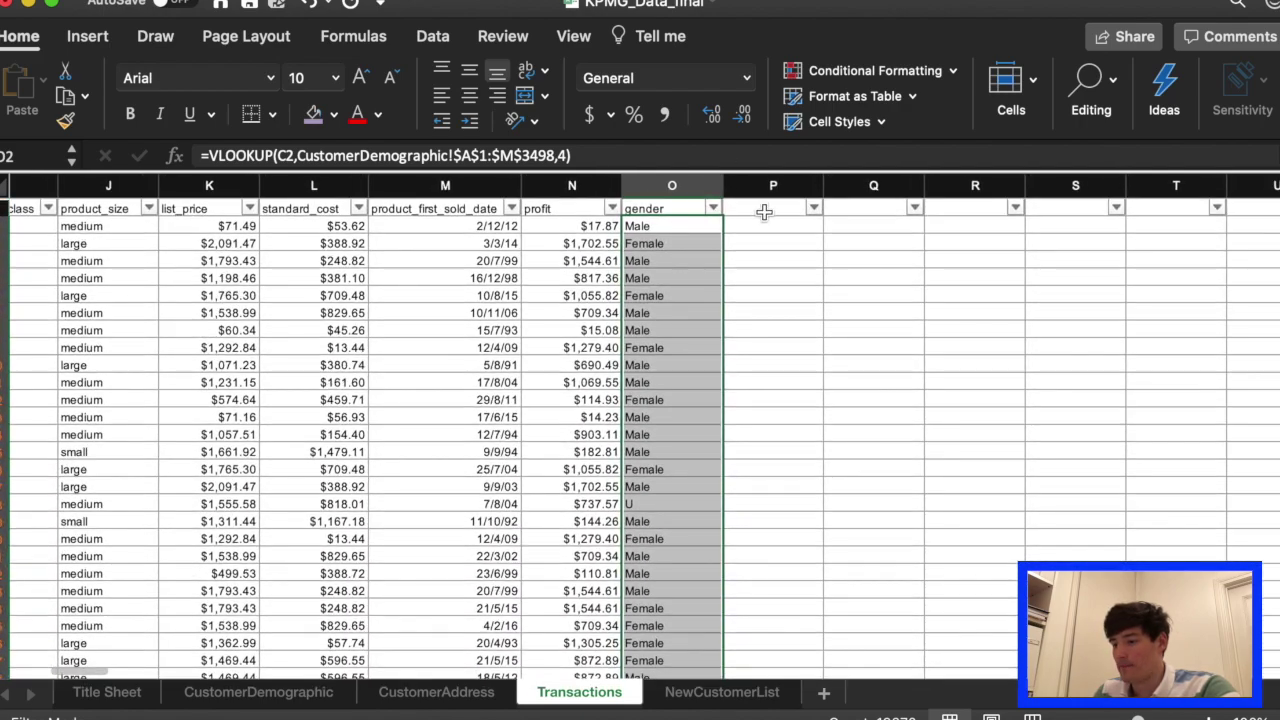
Copy the CustomerDemographic header cells from past_3_years_bike_related_purchases through tenure.
click(765, 210)
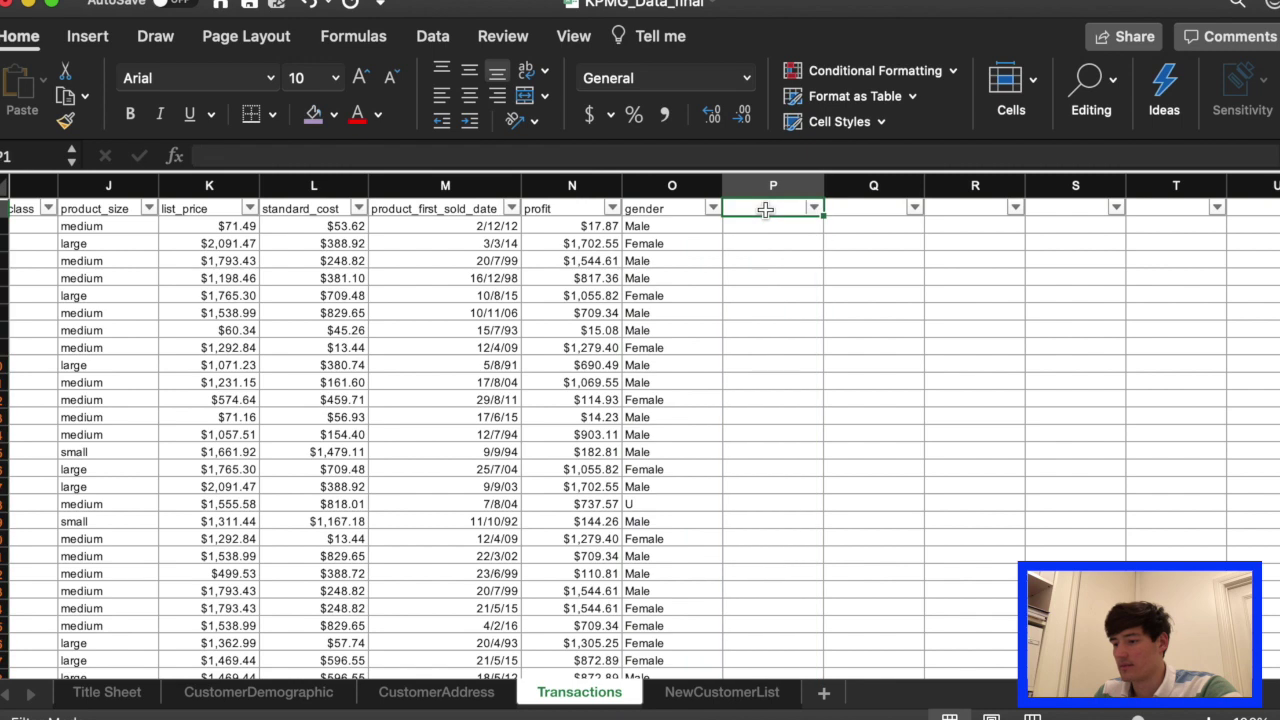
click(690, 226)
click(672, 205)
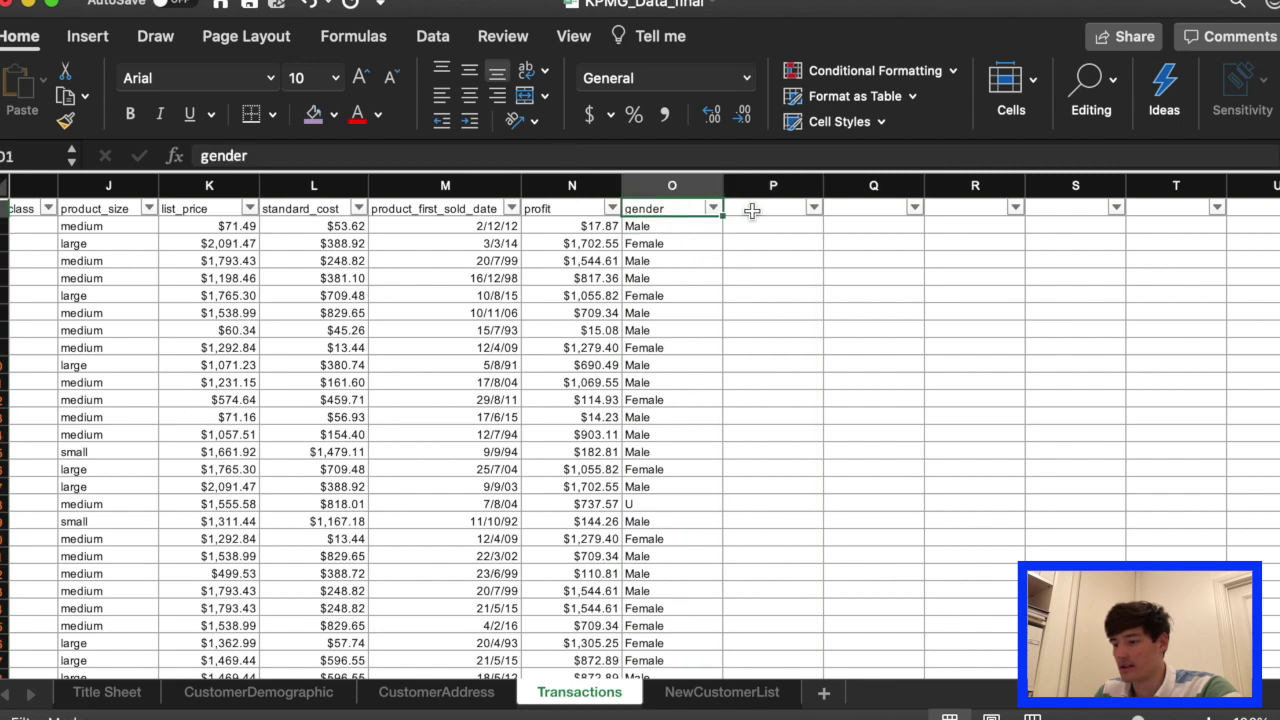
click(757, 208)
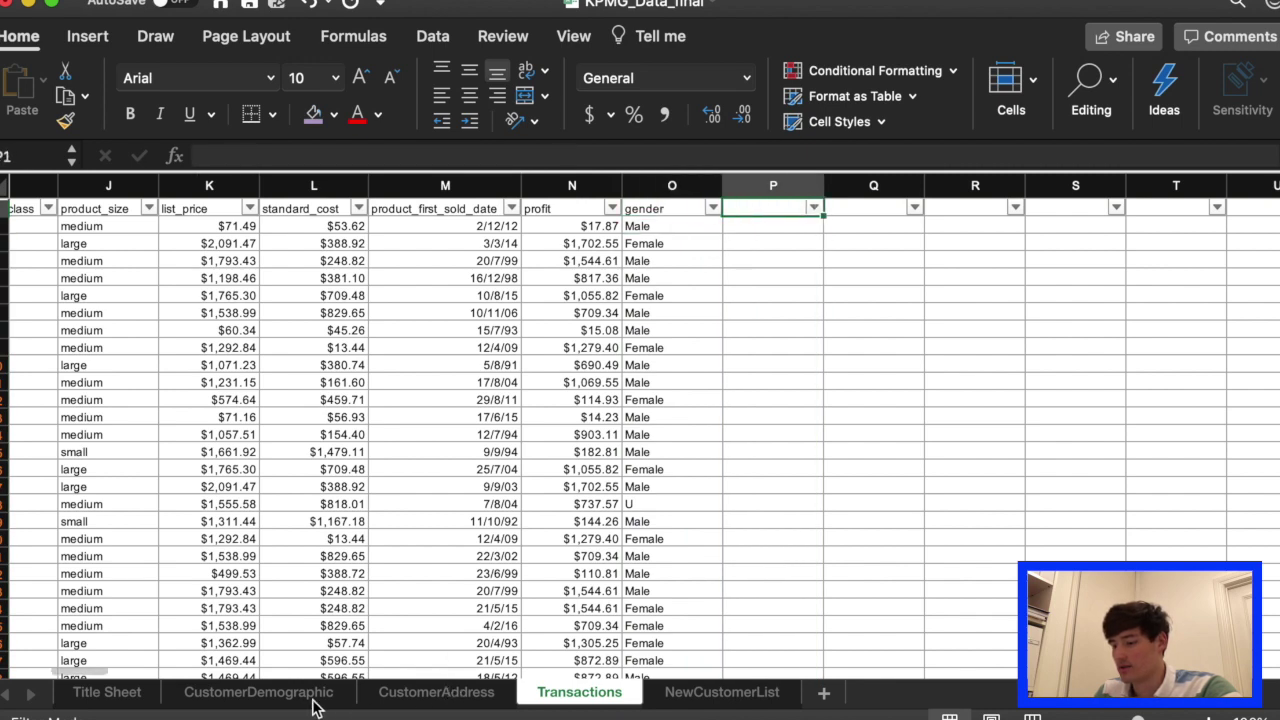
click(277, 694)
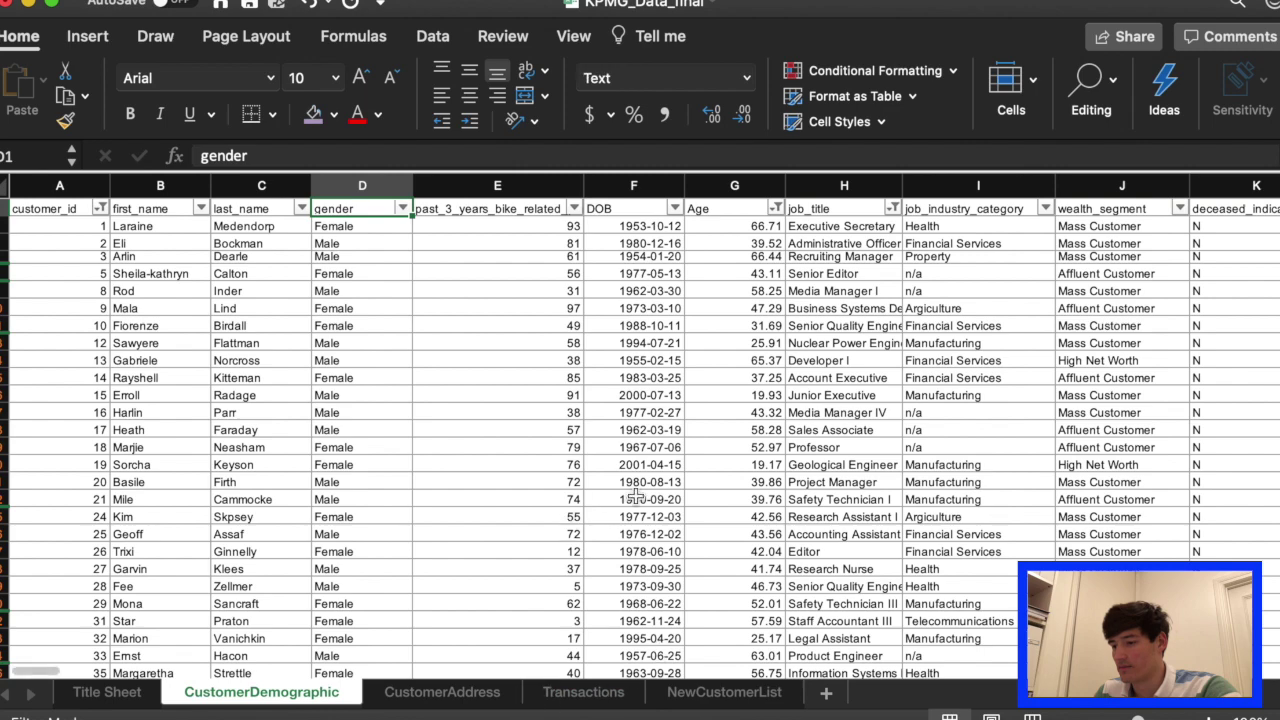
scroll(670, 472, right, 5)
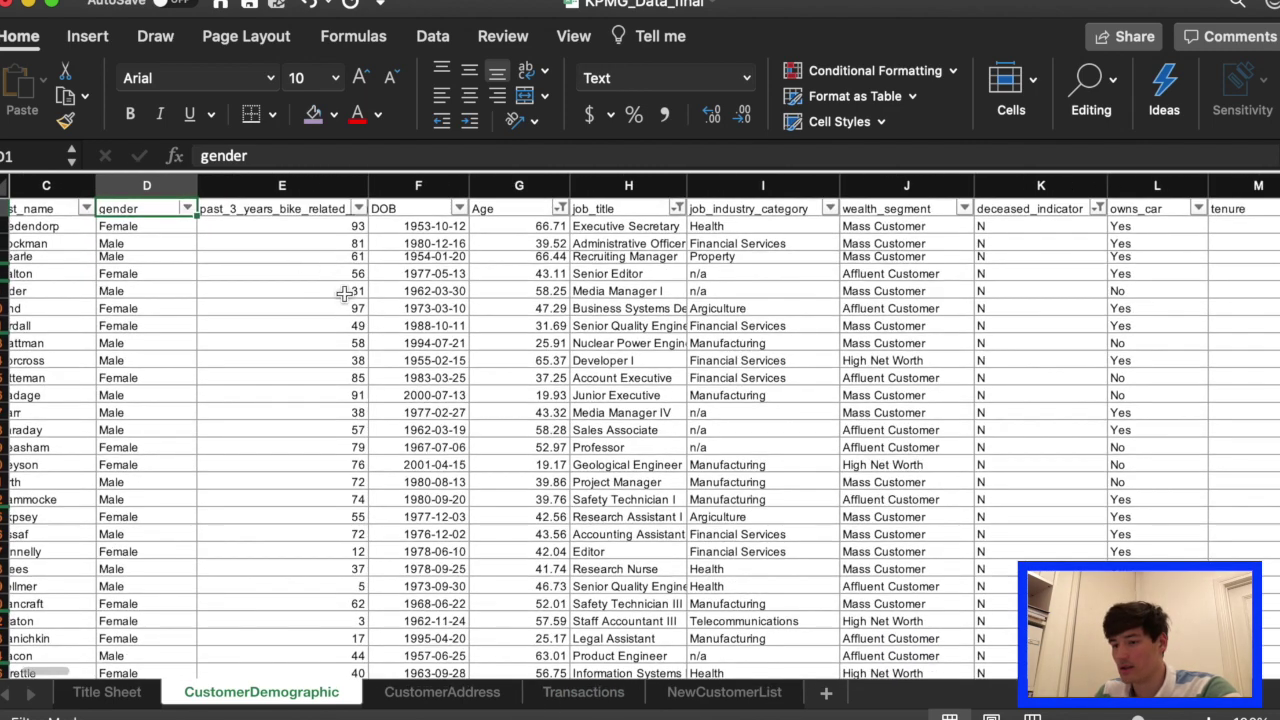
click(283, 209)
click(445, 243)
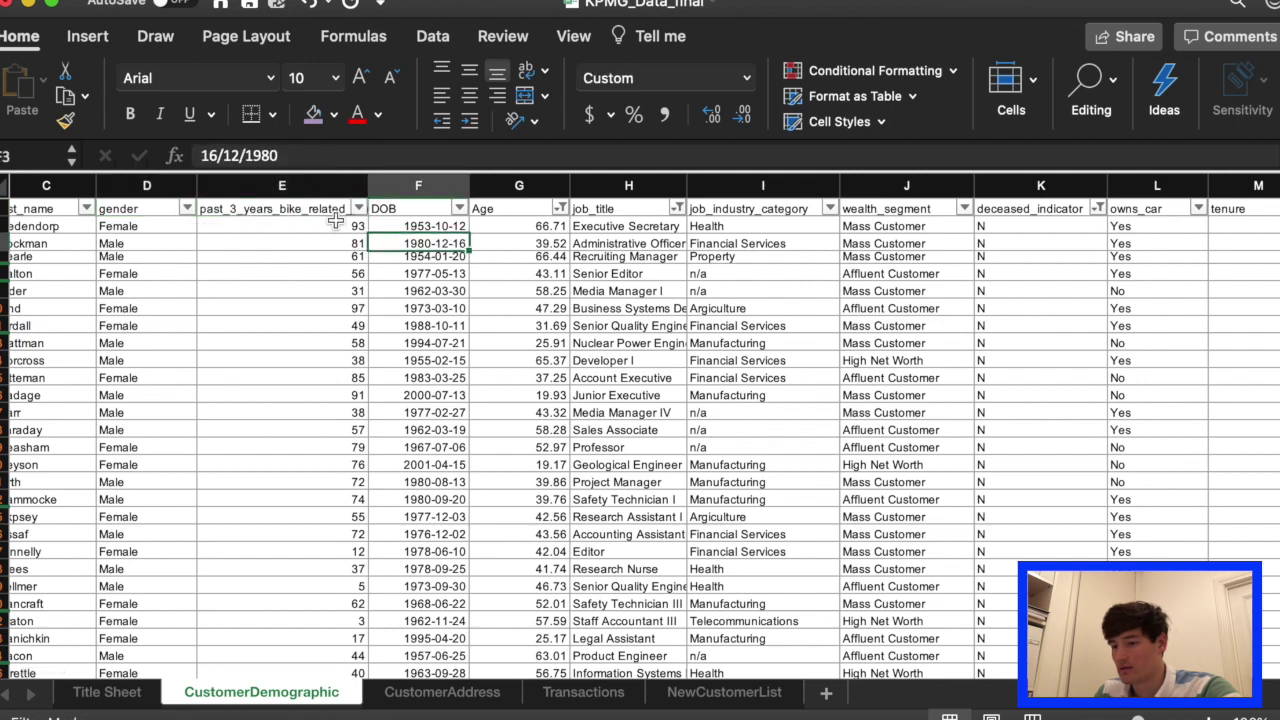
drag(283, 209, 1235, 215)
scroll(1231, 383, right, 3)
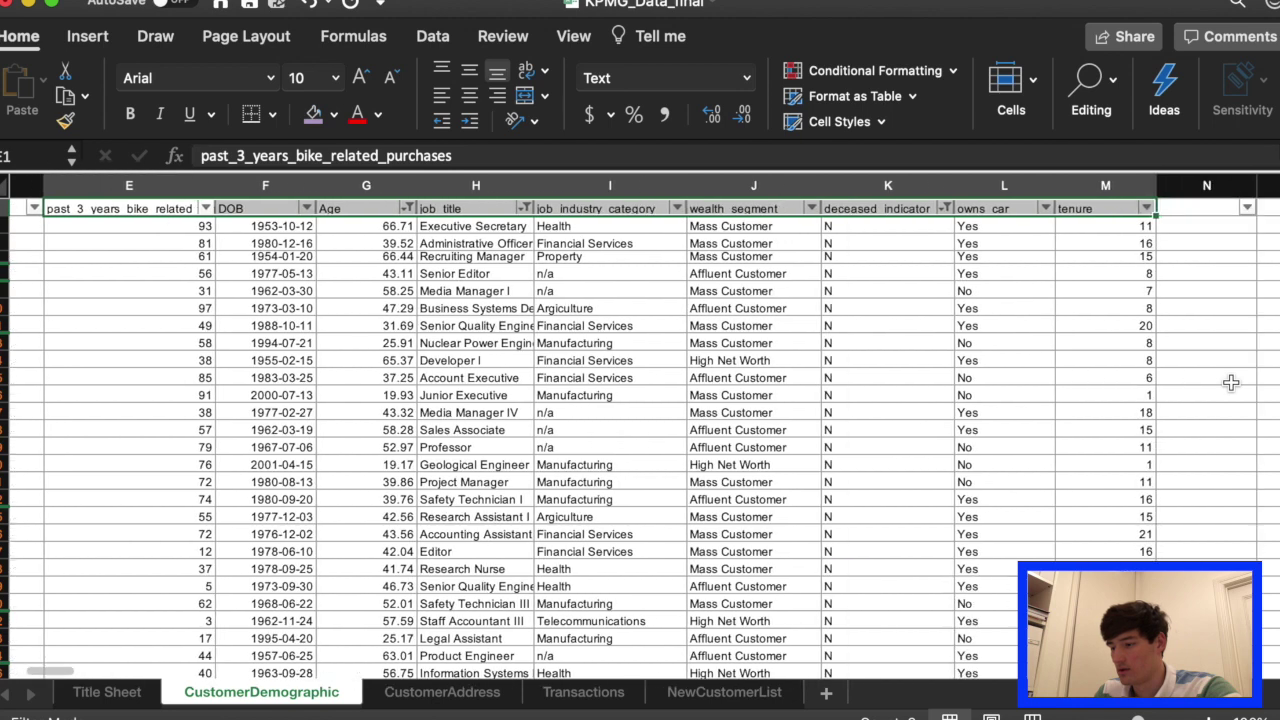
key(super+c)
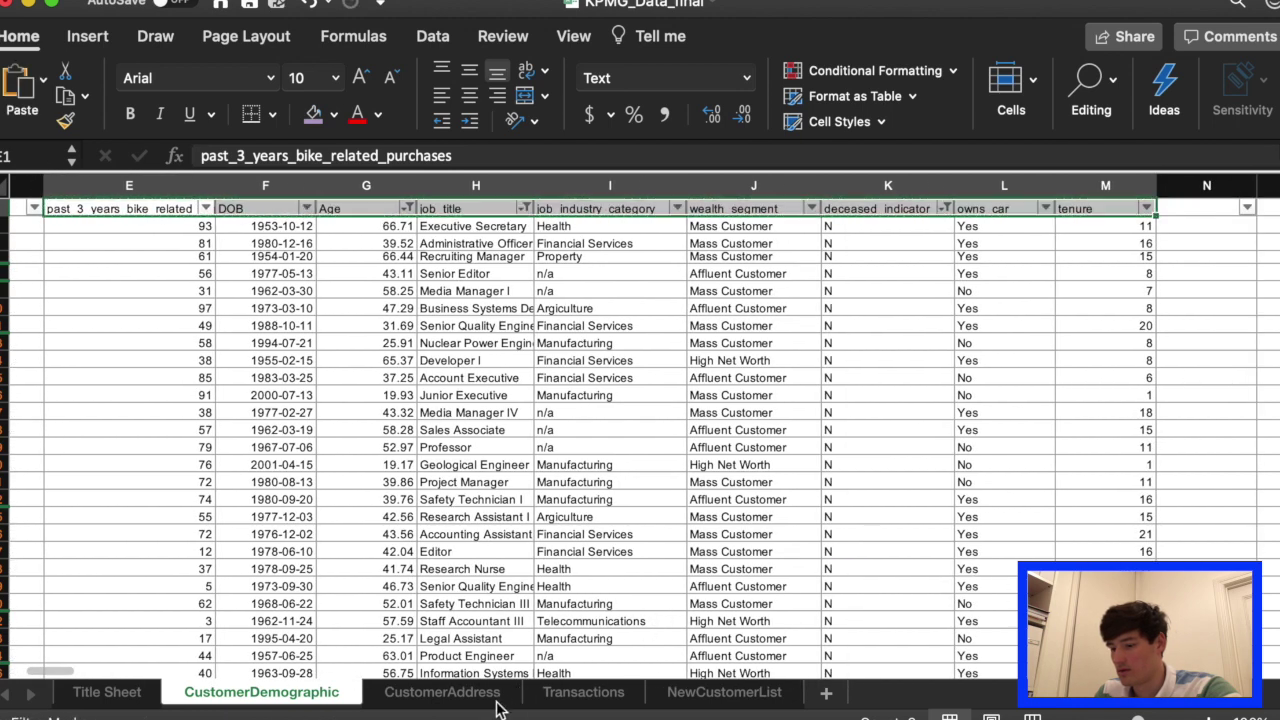
Paste the copied headers into the Transactions sheet's header row starting at cell P1, beside gender.
click(583, 692)
key(Right)
key(Right)
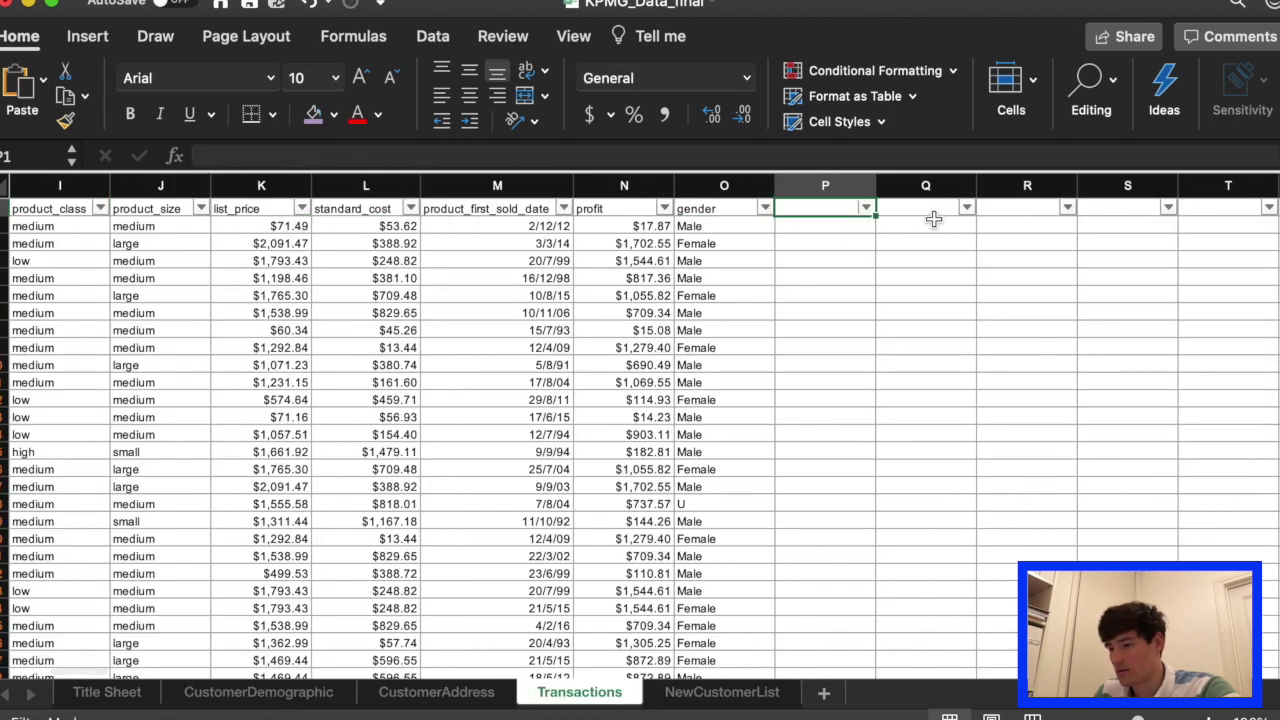
key(super+v)
scroll(946, 369, right, 5)
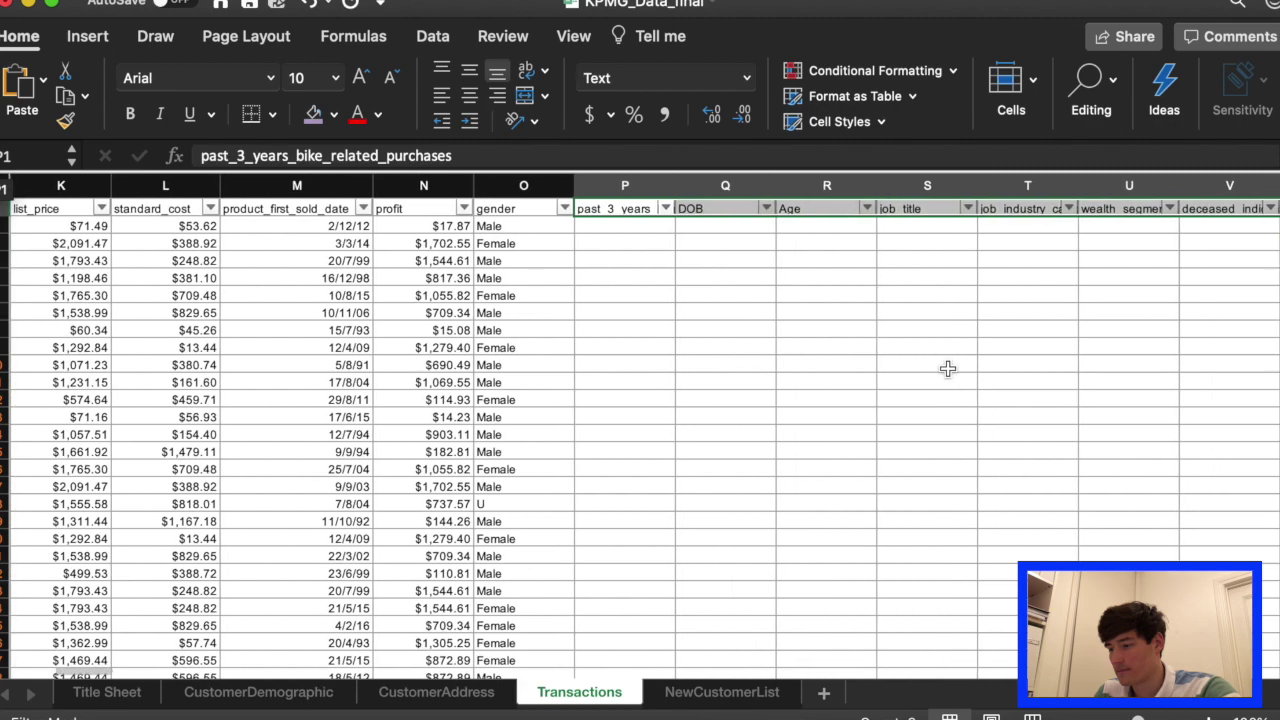
Copy the VLOOKUP formula text from the gender cell O2 in the Transactions sheet.
click(718, 226)
scroll(826, 225, right, 4)
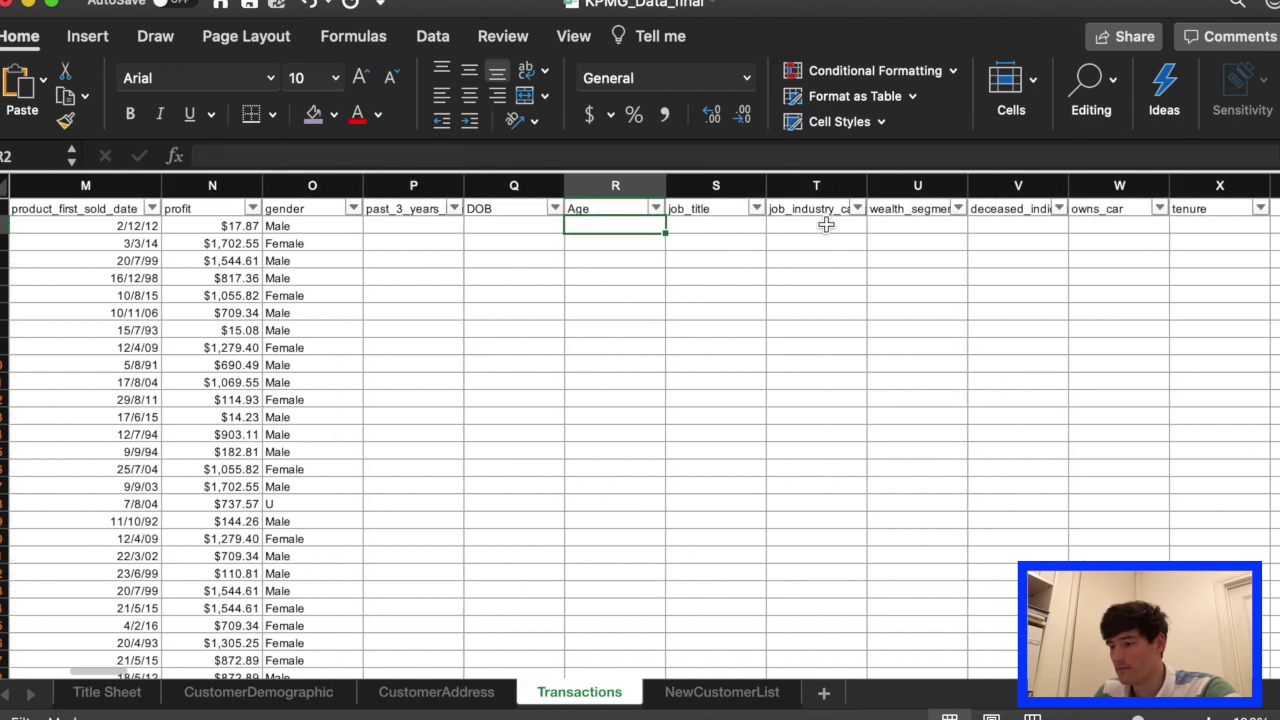
scroll(824, 224, left, 5)
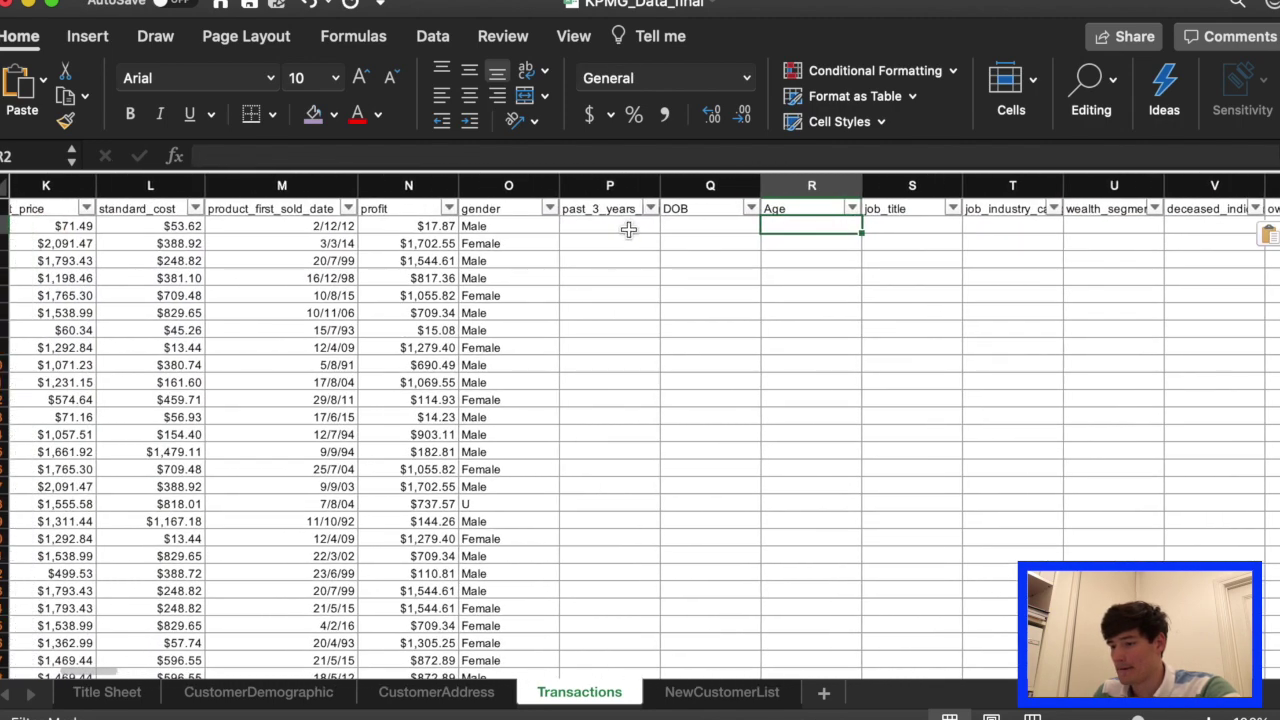
click(626, 228)
click(522, 228)
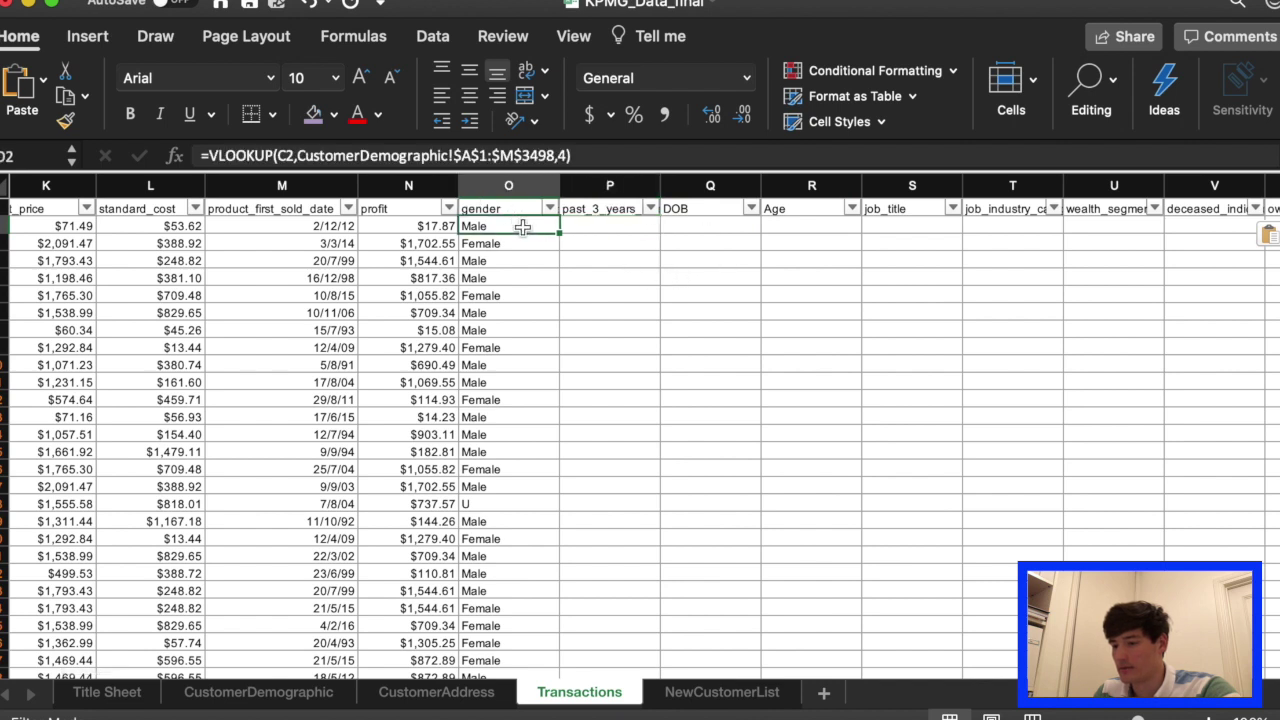
drag(617, 158, 196, 158)
key(super+c)
text(=)
click(605, 232)
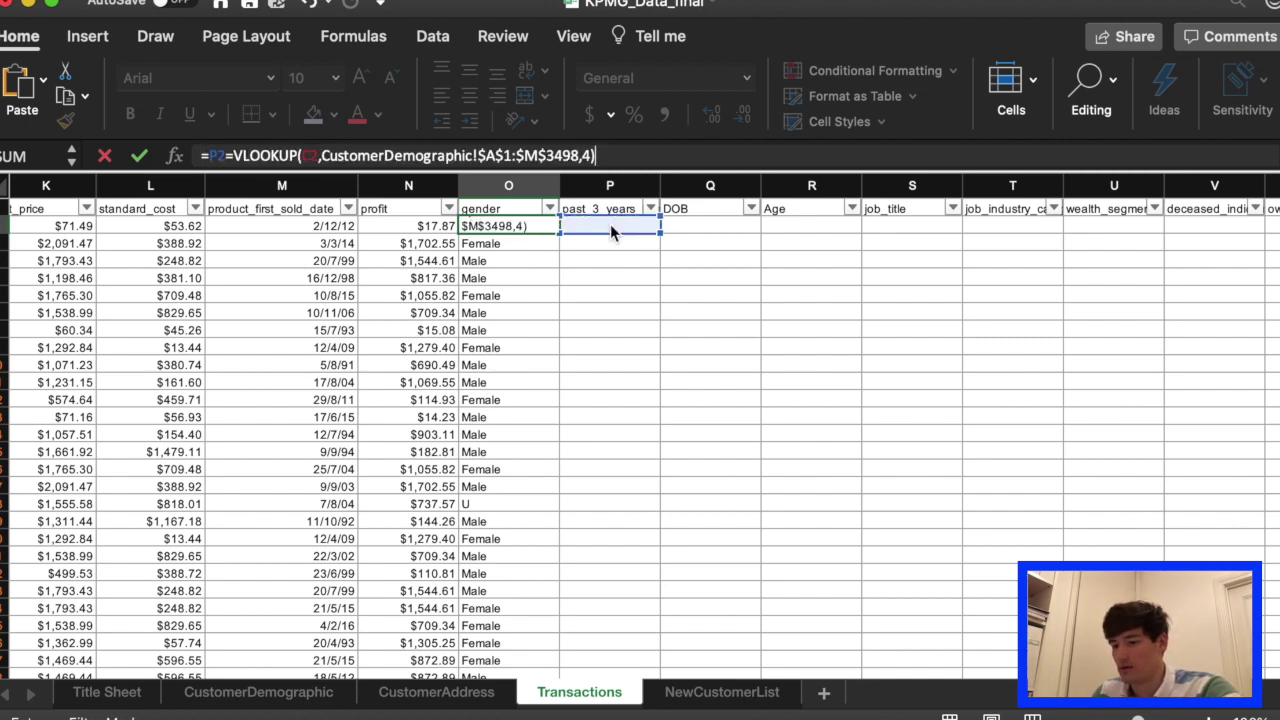
key(shift+End)
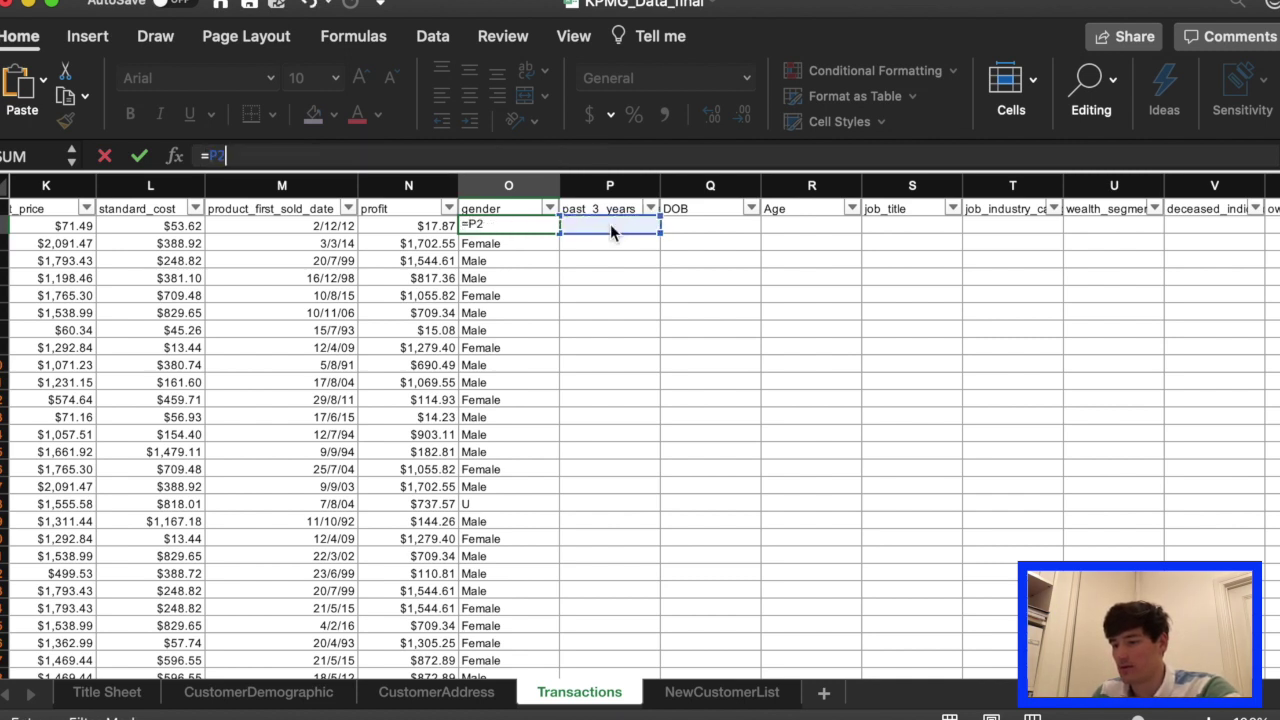
key(Delete)
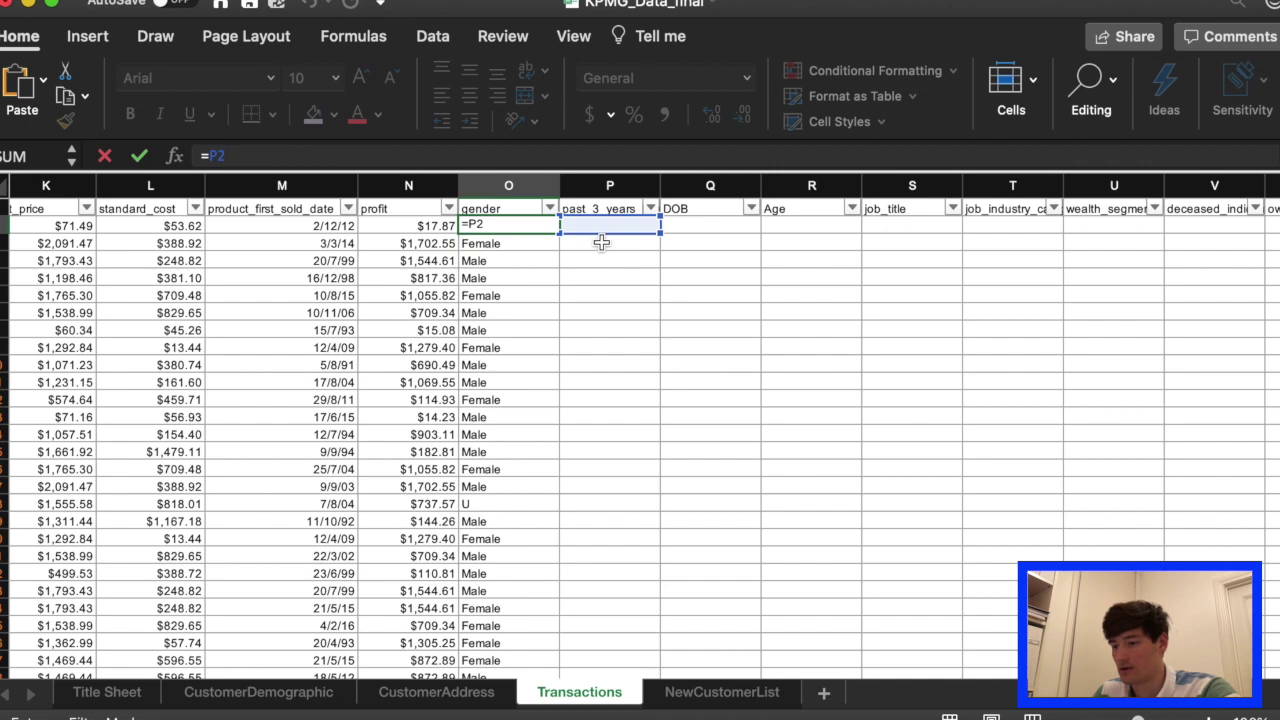
click(601, 242)
key(super+z)
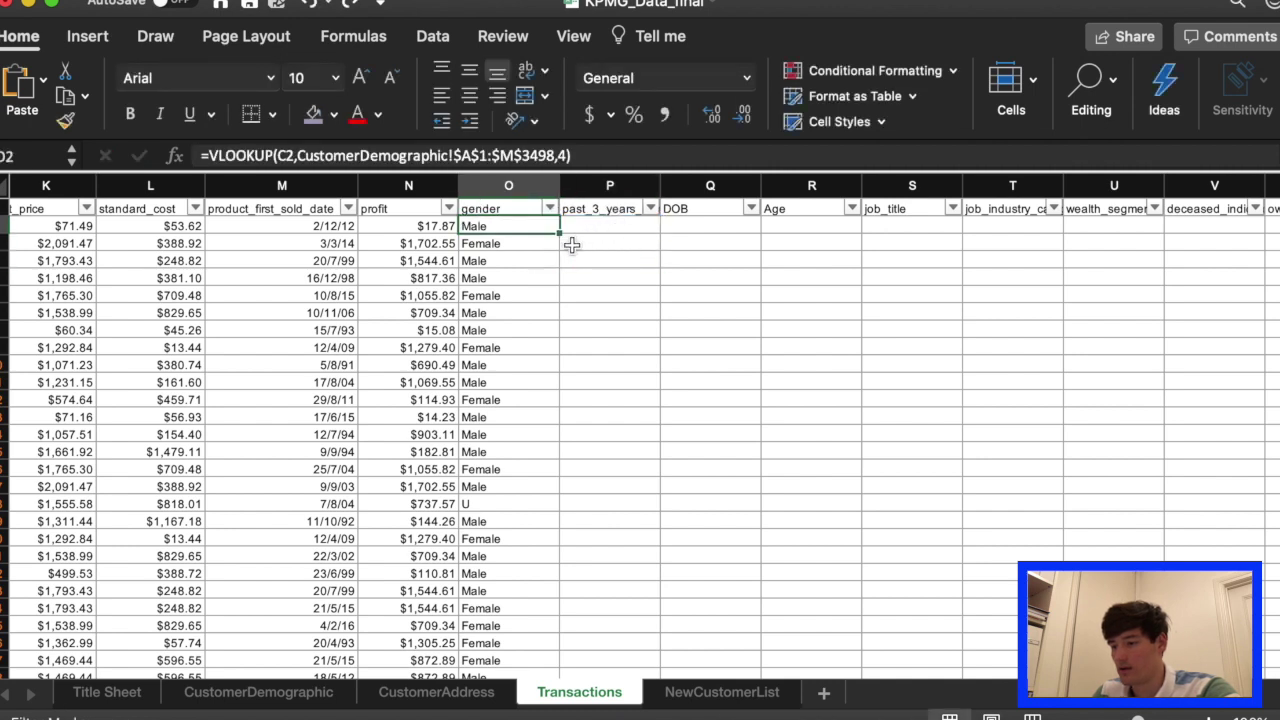
Enter =VLOOKUP(C2,CustomerDemographic!$A$1:$M$3498,5) in P2 by reusing the copied formula with column index 5, accepting the formula correction.
click(605, 226)
text(=)
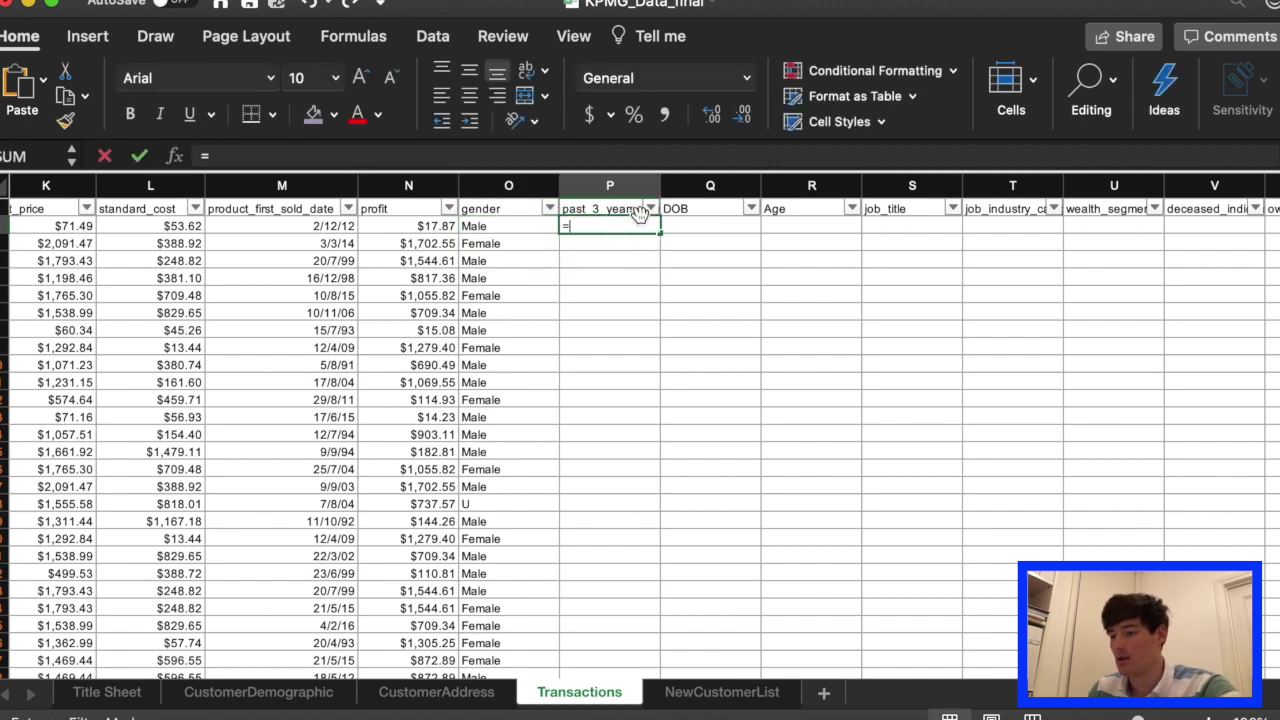
key(super+v)
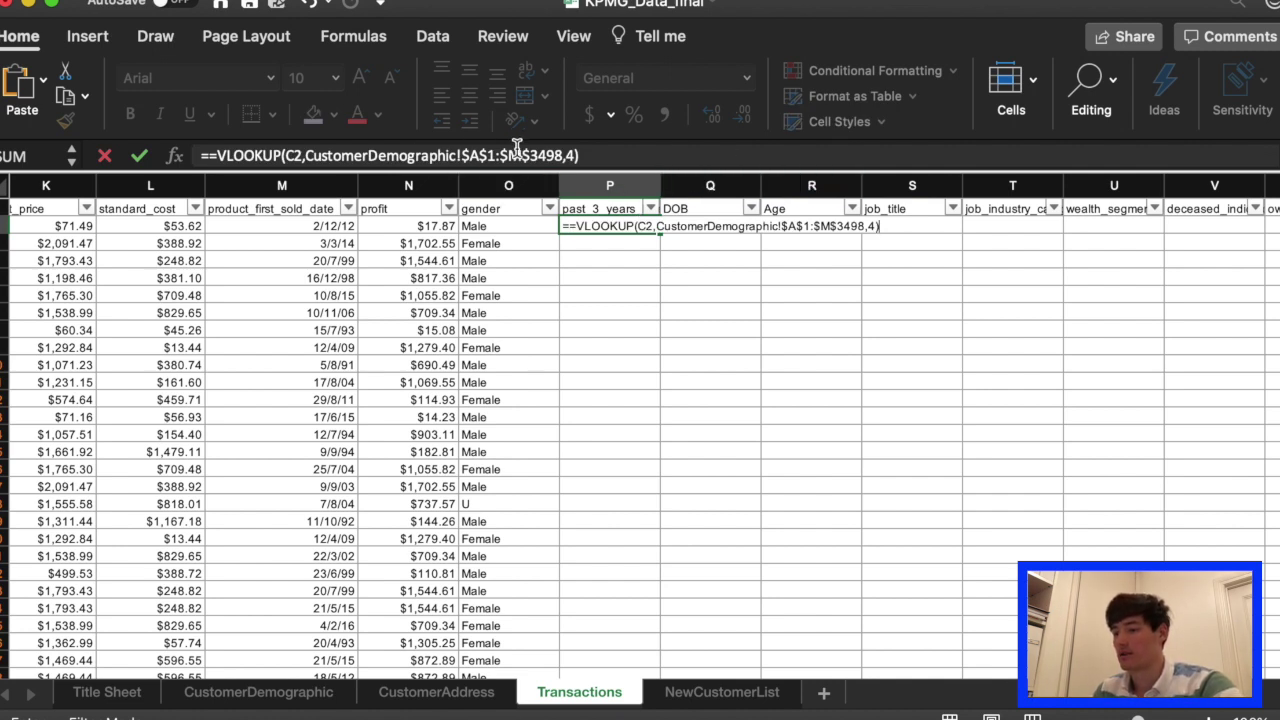
click(571, 155)
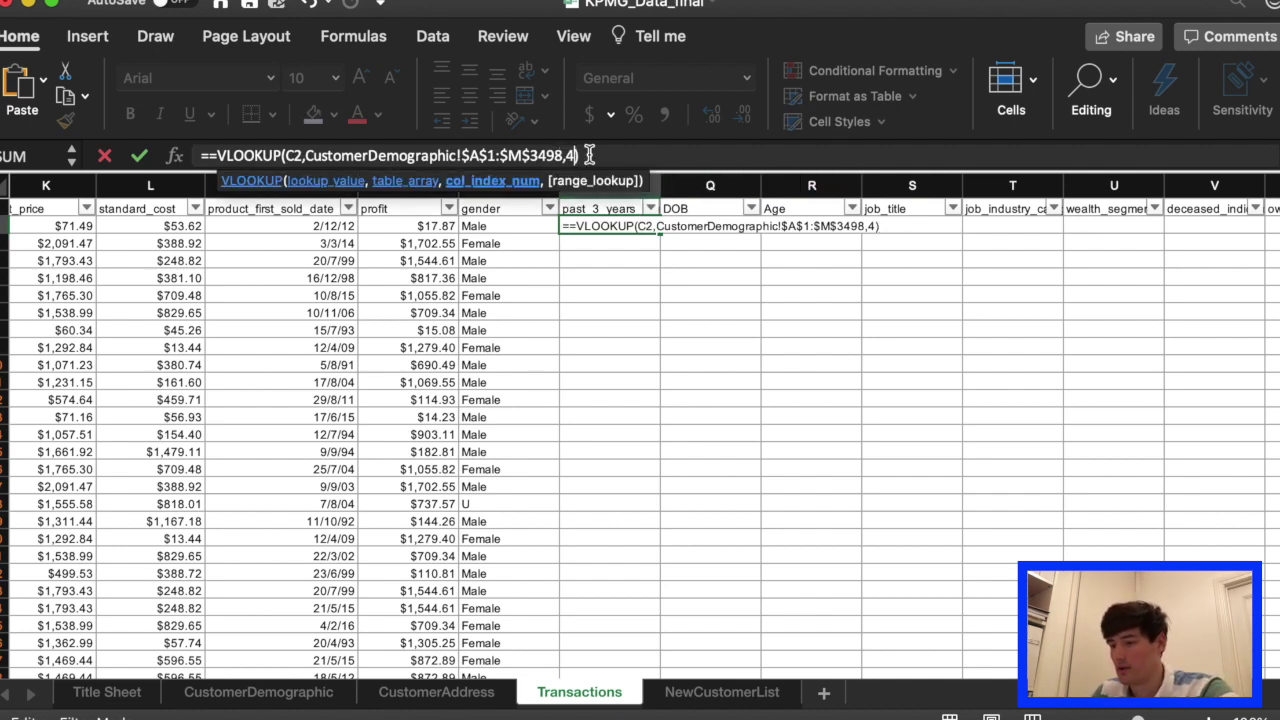
key(Return)
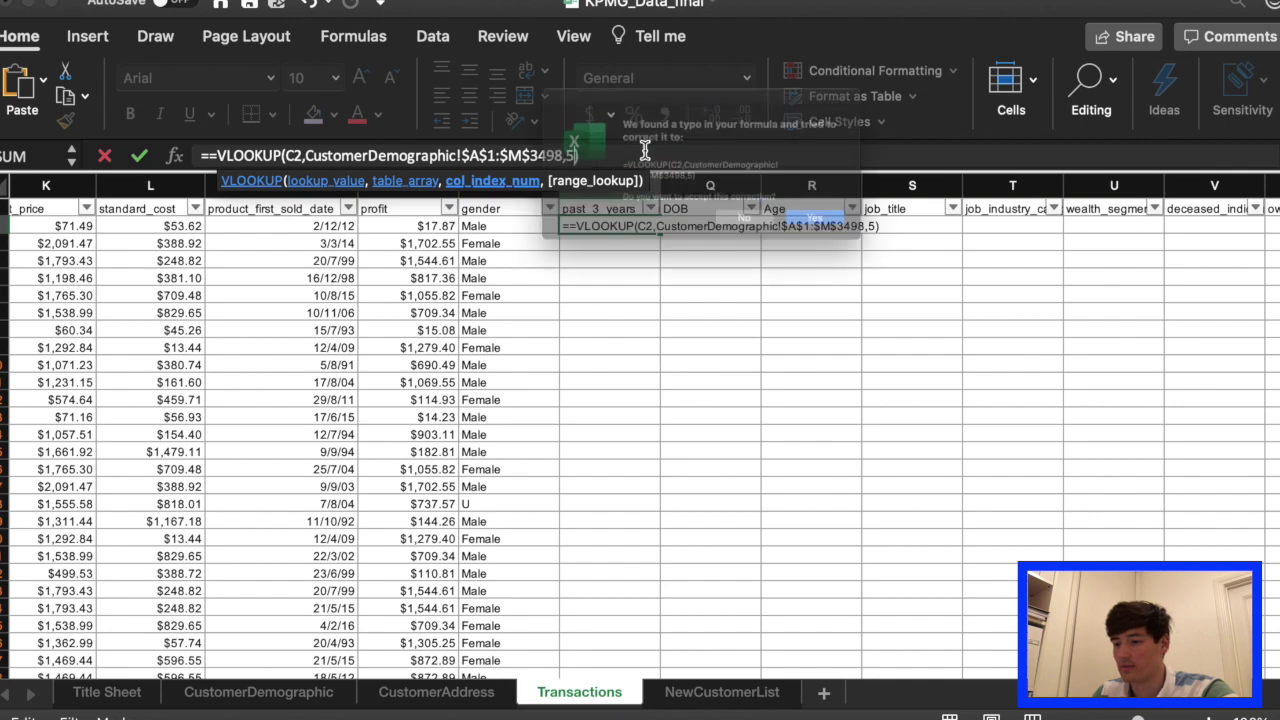
click(858, 246)
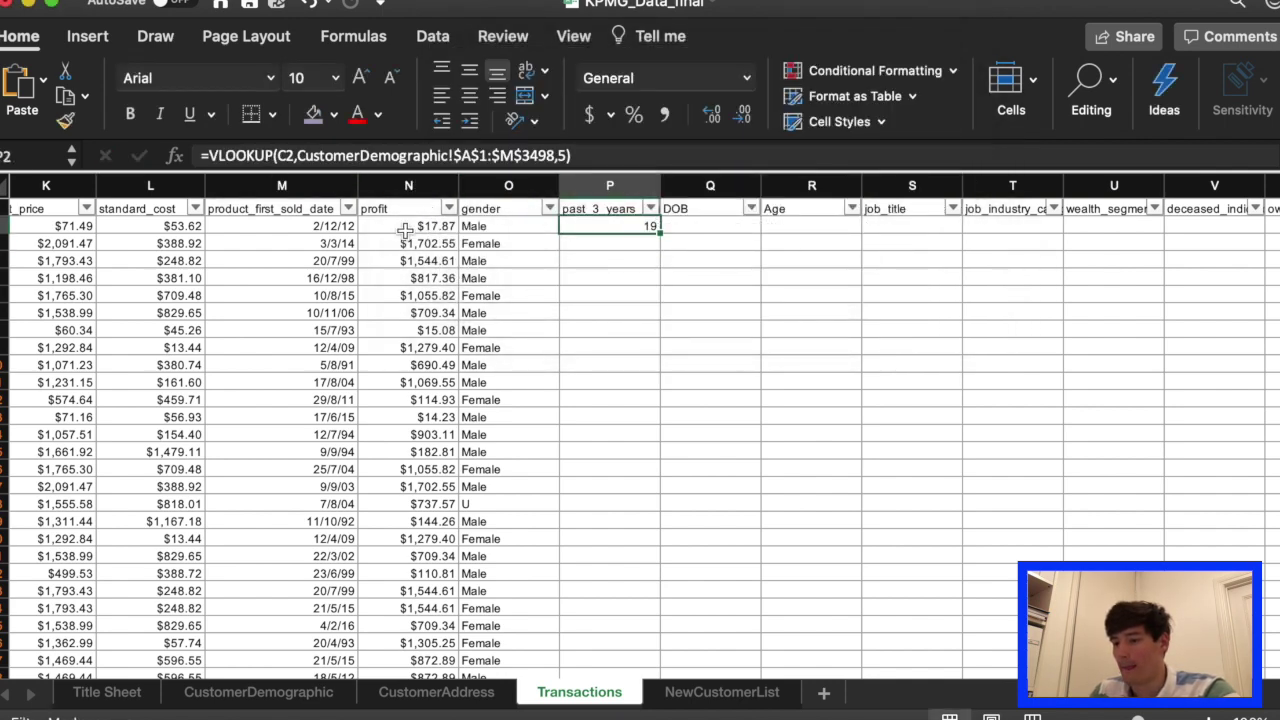
Fill P2's lookup formula down the whole past_3_years_bike_related_purchases column.
click(505, 227)
click(641, 228)
click(540, 226)
click(636, 226)
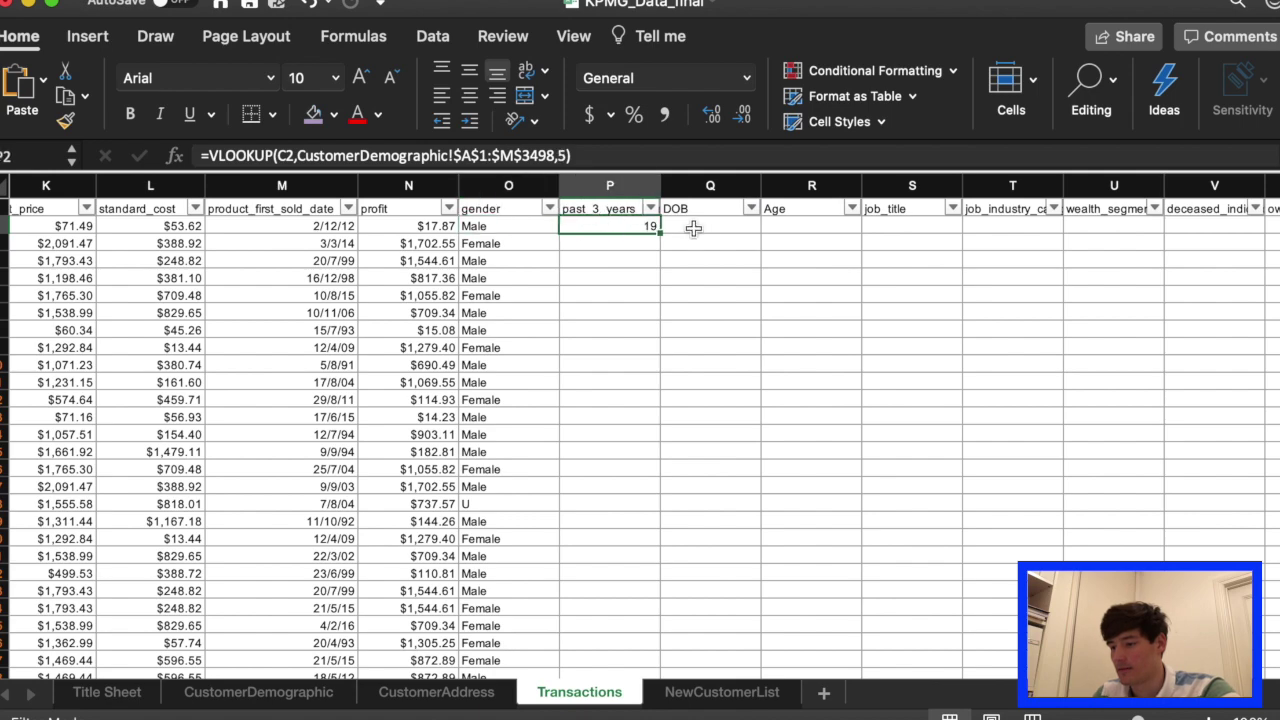
double_click(661, 232)
scroll(686, 434, down, 5)
scroll(680, 394, up, 5)
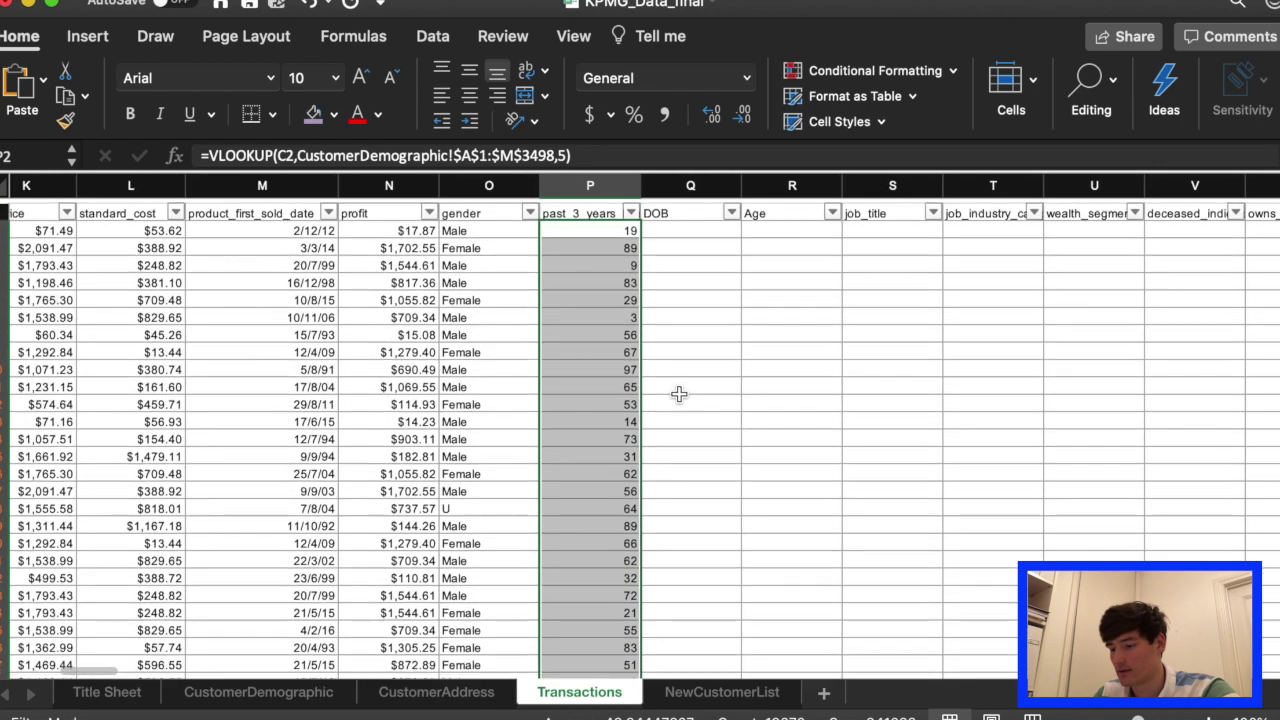
Enter =VLOOKUP(C2,CustomerDemographic!$A$1:$M$3498,6) in Q2 and fill it down the DOB column.
click(667, 227)
text(=)
key(super+v)
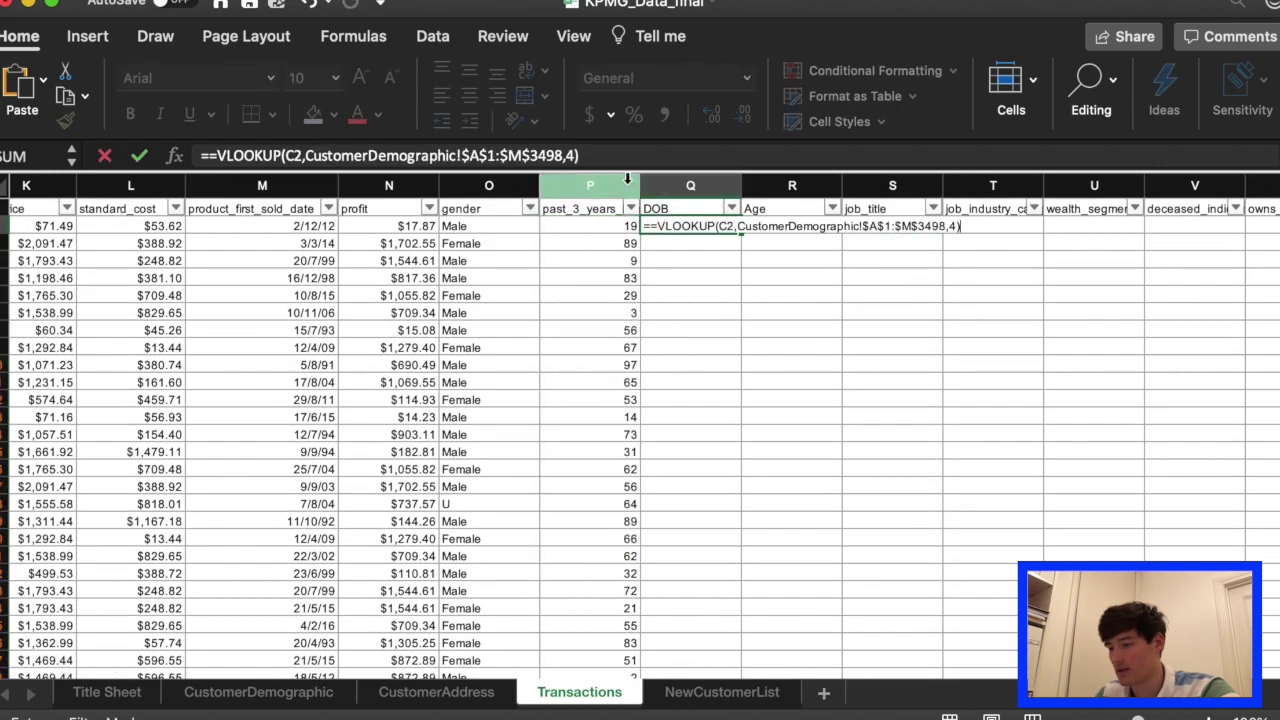
click(576, 157)
key(Return)
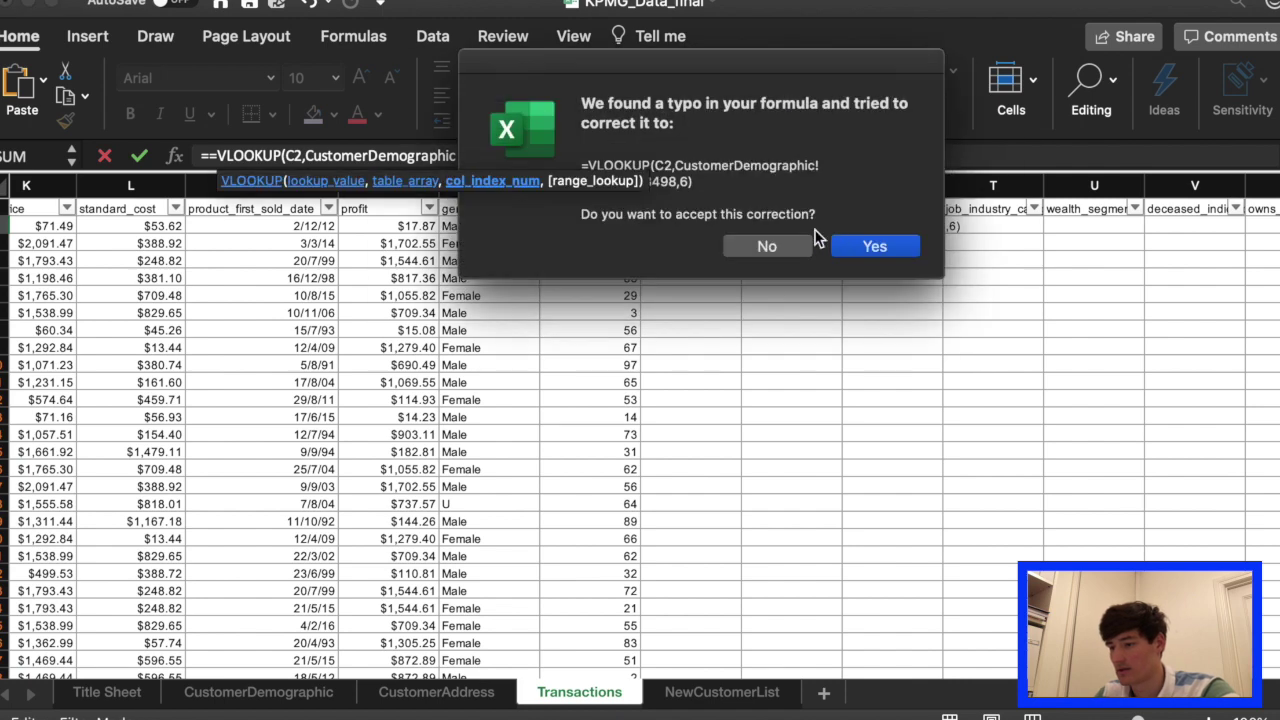
click(852, 242)
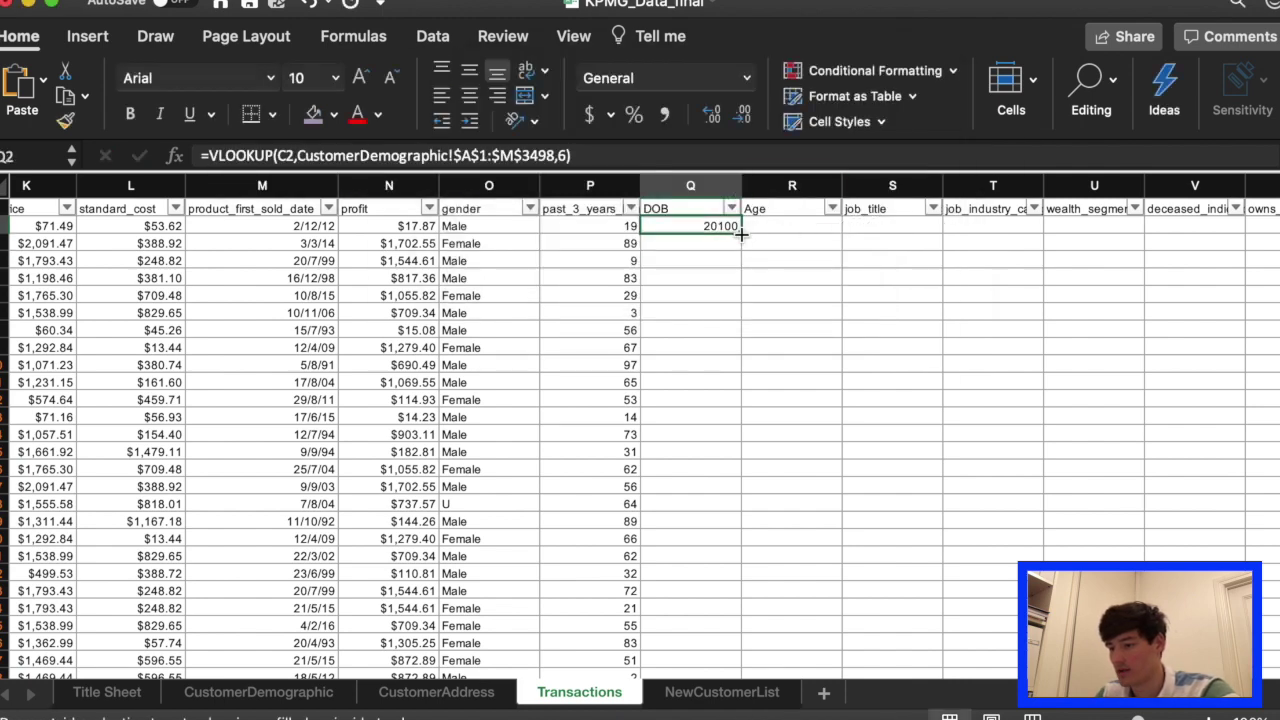
double_click(741, 234)
Format the whole DOB column Q as Short Date.
click(716, 188)
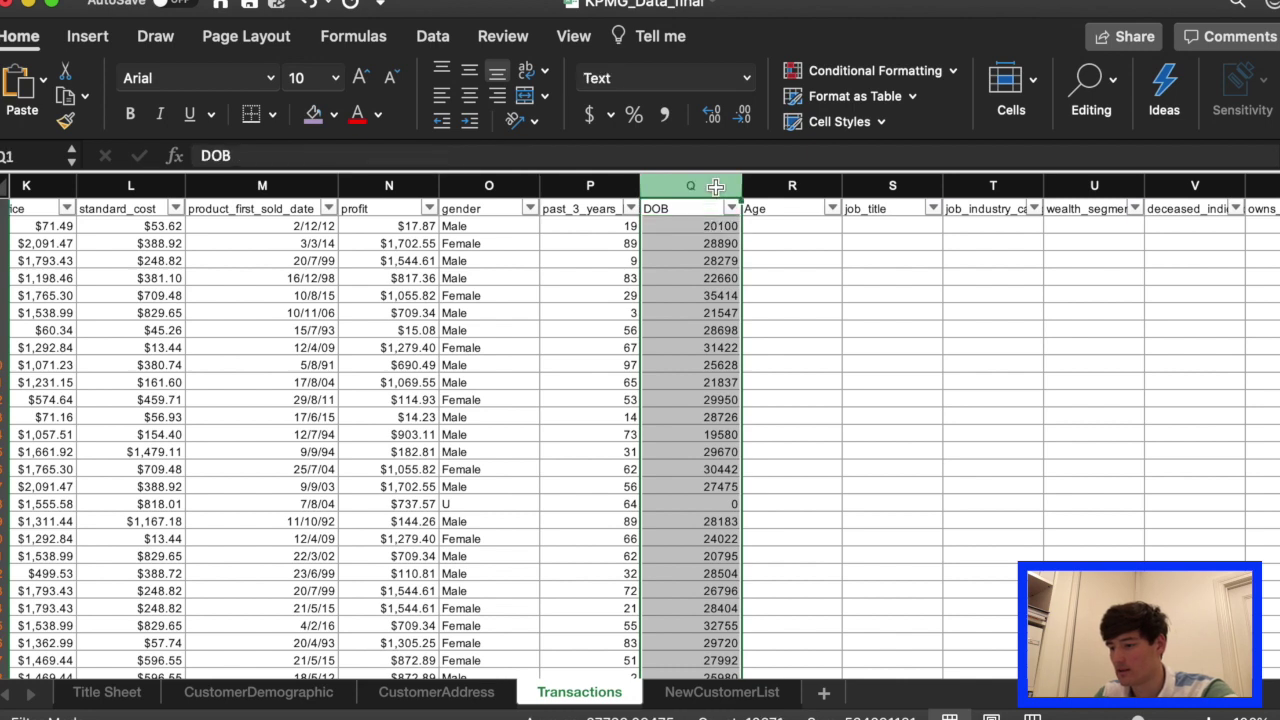
click(746, 78)
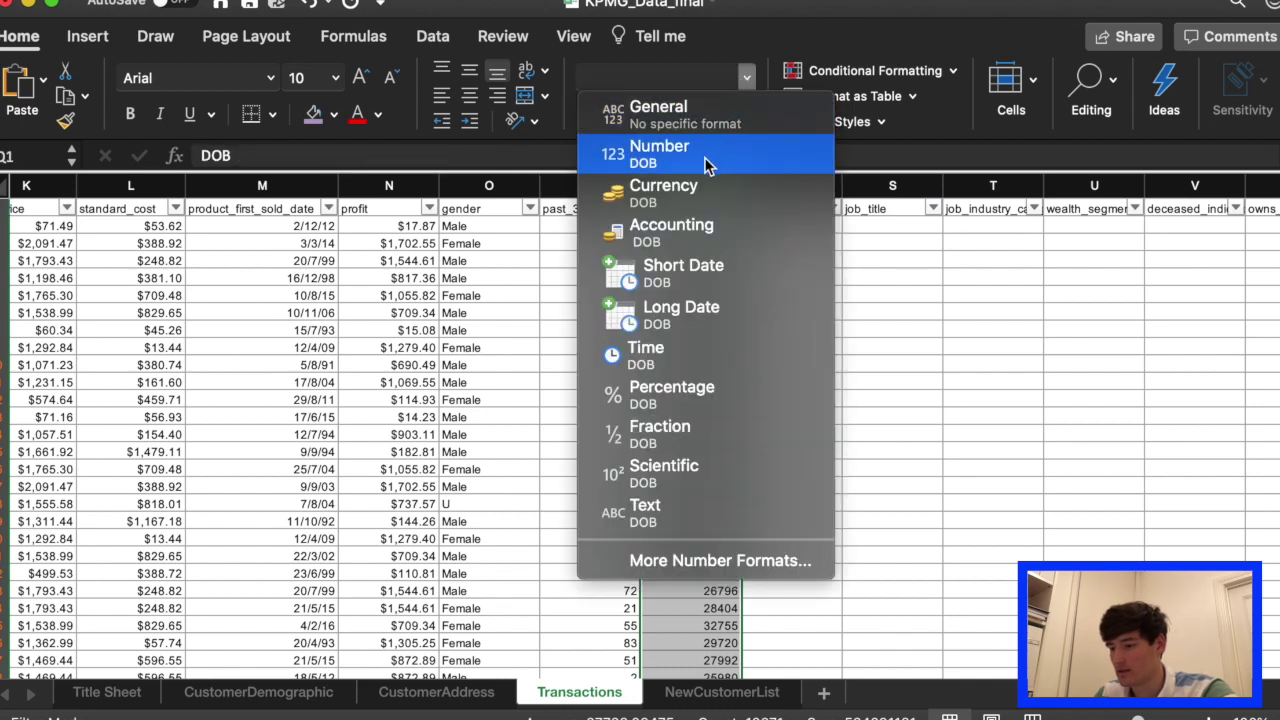
click(683, 276)
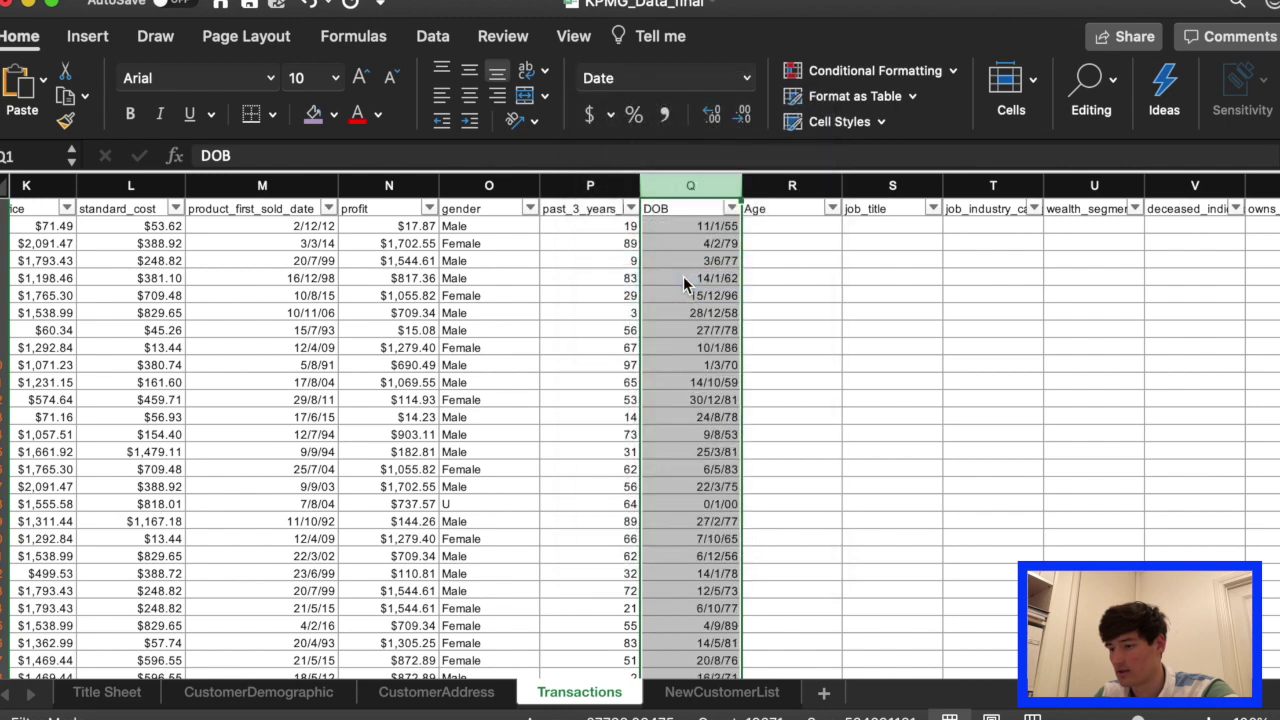
Enter a VLOOKUP of C2 in R2 that returns the Age column of CustomerDemographic!$A$1:$M$3498, and fill it down the Age column.
click(793, 228)
text(=)
text(=VLOOKUP(C2,CustomerDemographic!$A$1:$M$3498,4))
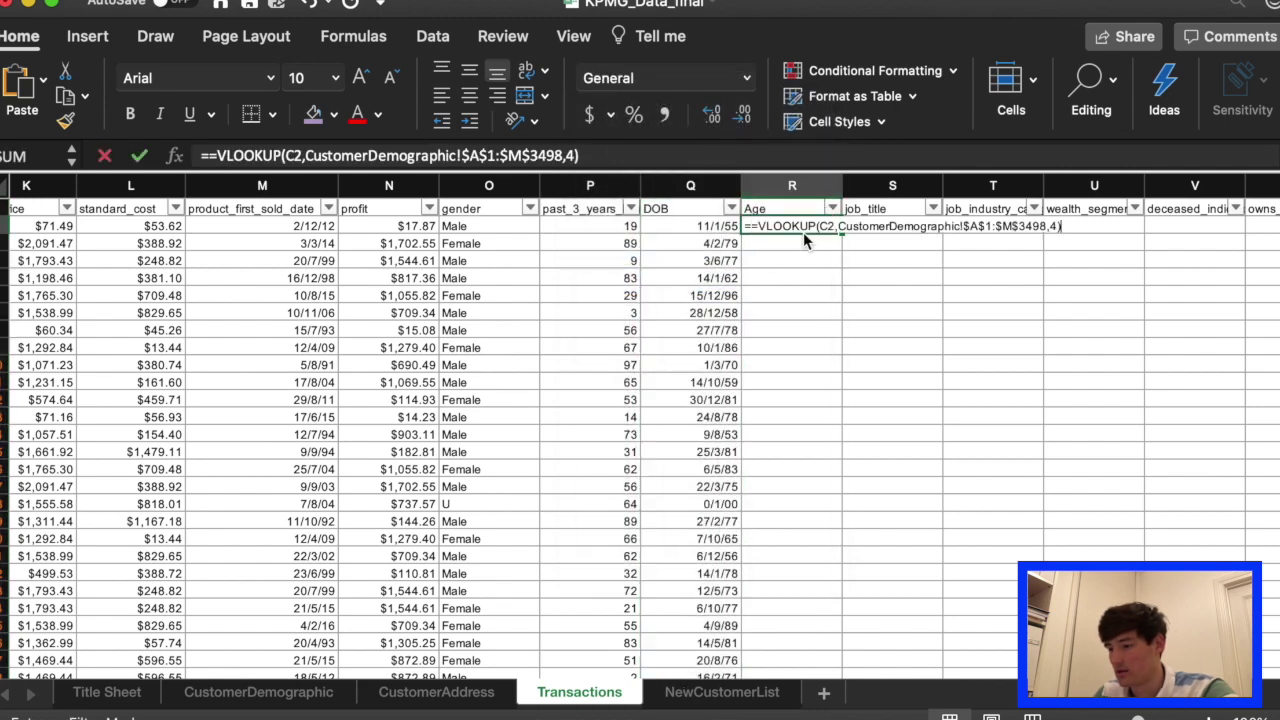
key(Left)
key(BackSpace)
text(6)
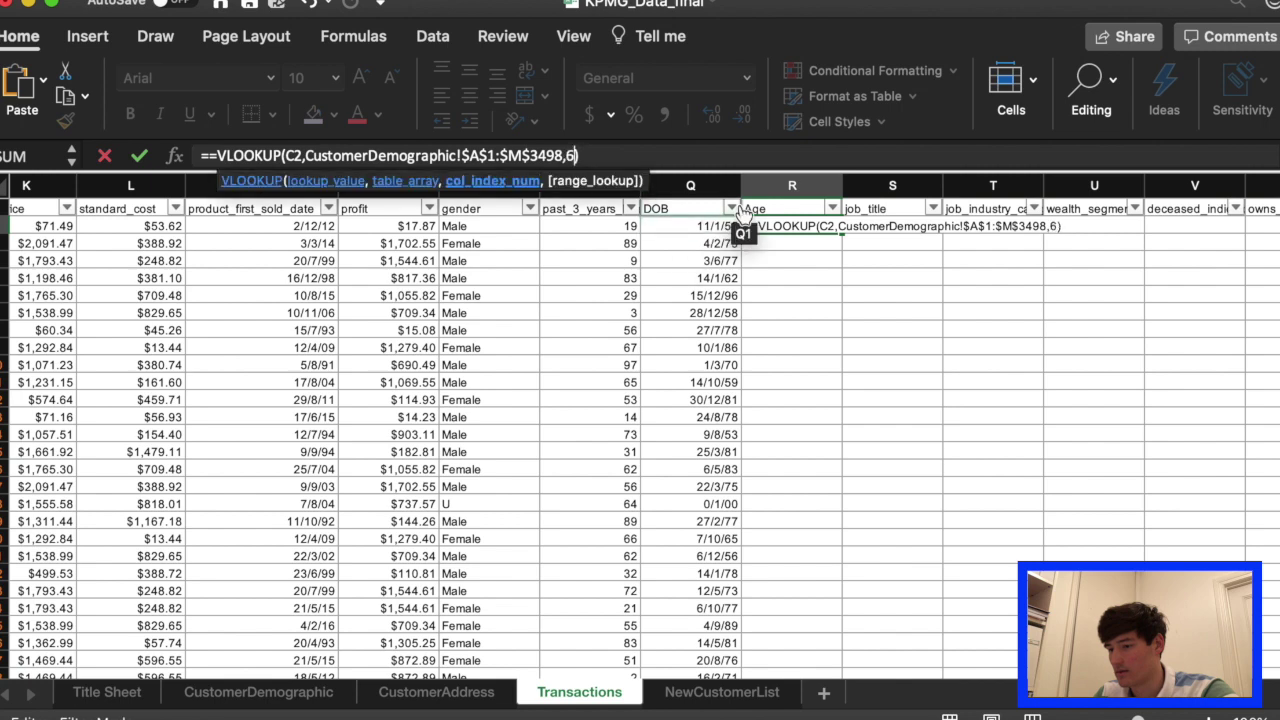
key(Return)
click(872, 245)
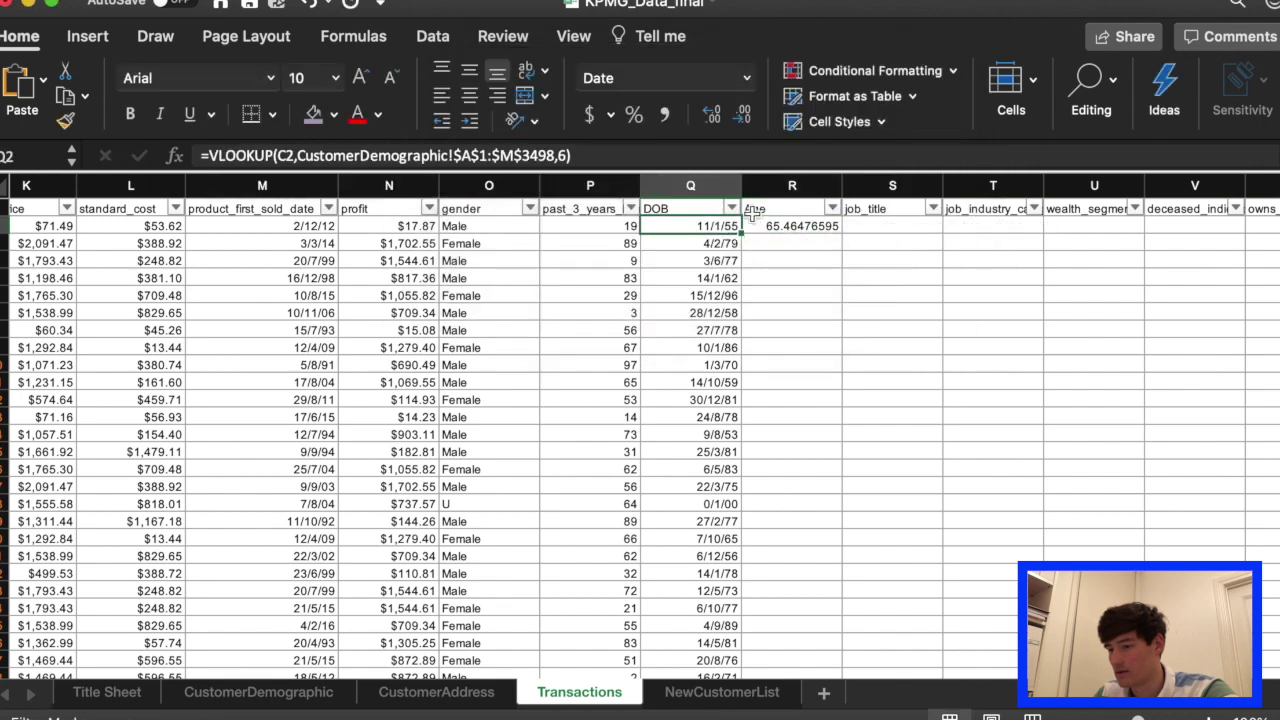
double_click(848, 232)
Format the whole Age column R as Number with two decimal places.
click(791, 186)
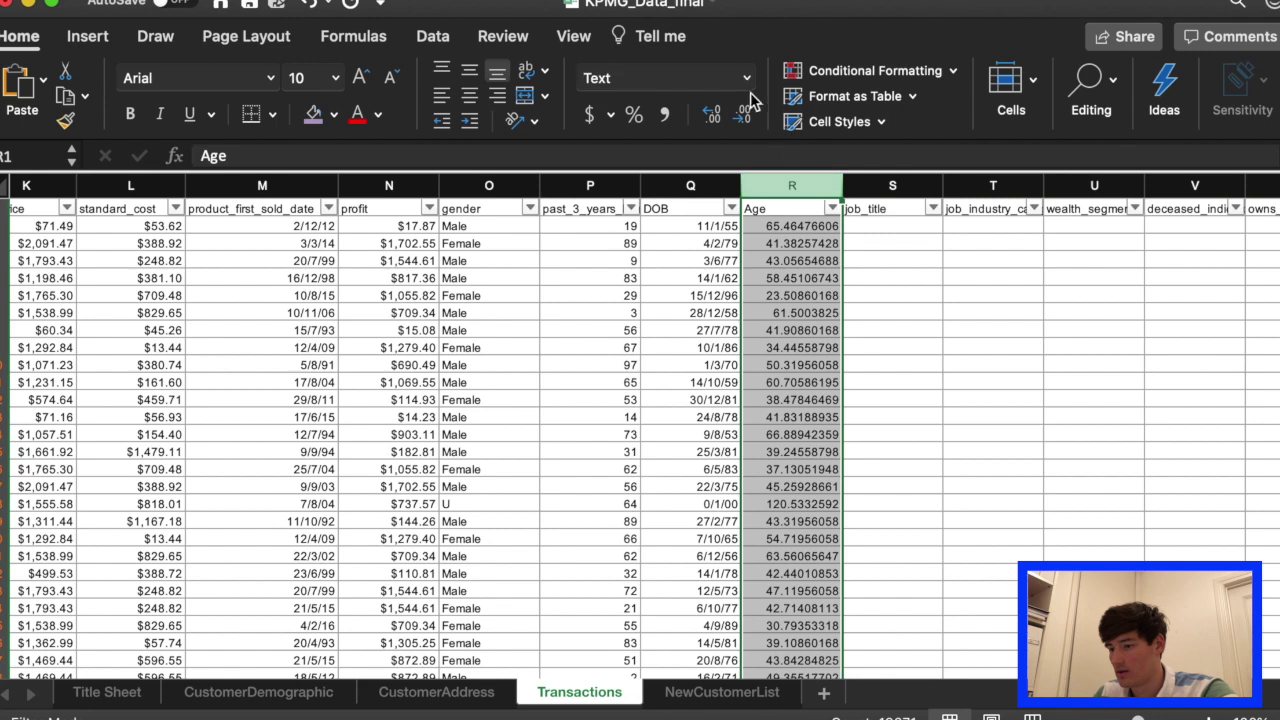
click(748, 78)
click(748, 78)
click(748, 78)
click(659, 150)
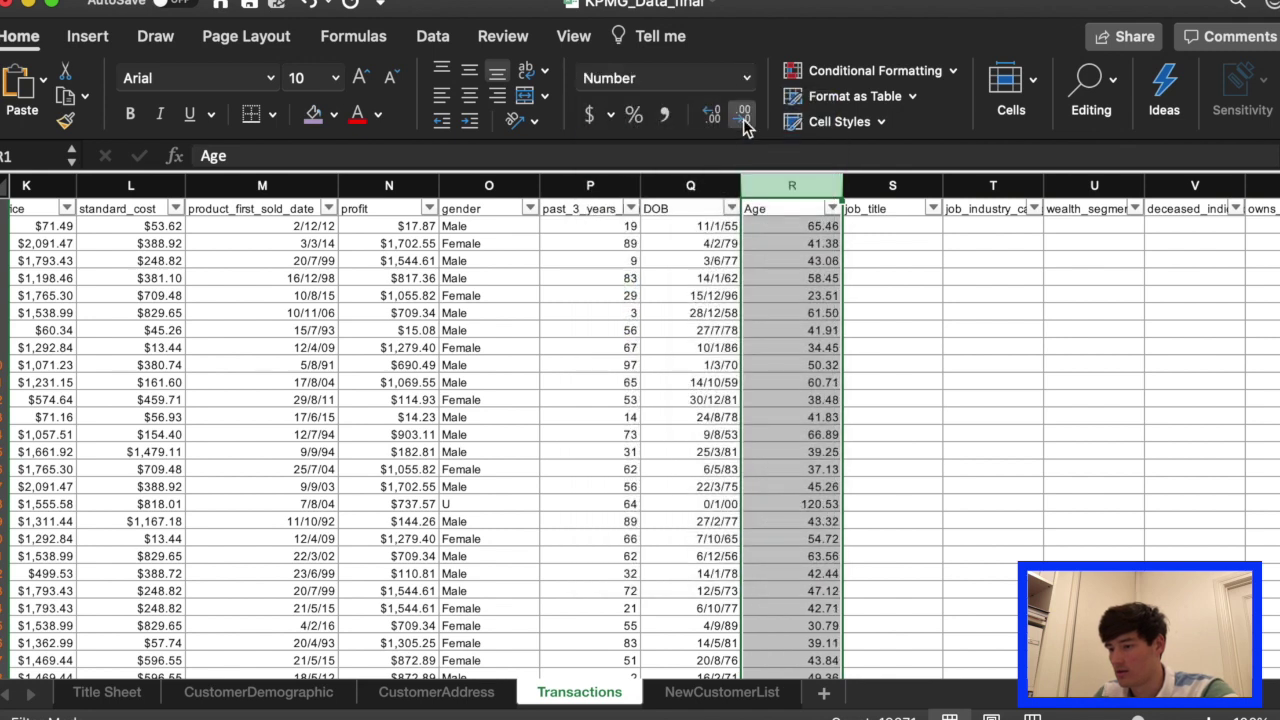
click(742, 114)
click(712, 116)
Enter =VLOOKUP(C2,CustomerDemographic!$A$1:$M$3498,8) in job_title cell S2, accepting the formula correction.
click(892, 226)
text(=)
text(=VLOOKUP(C2,CustomerDemographic!$A$1:$M$3498,4))
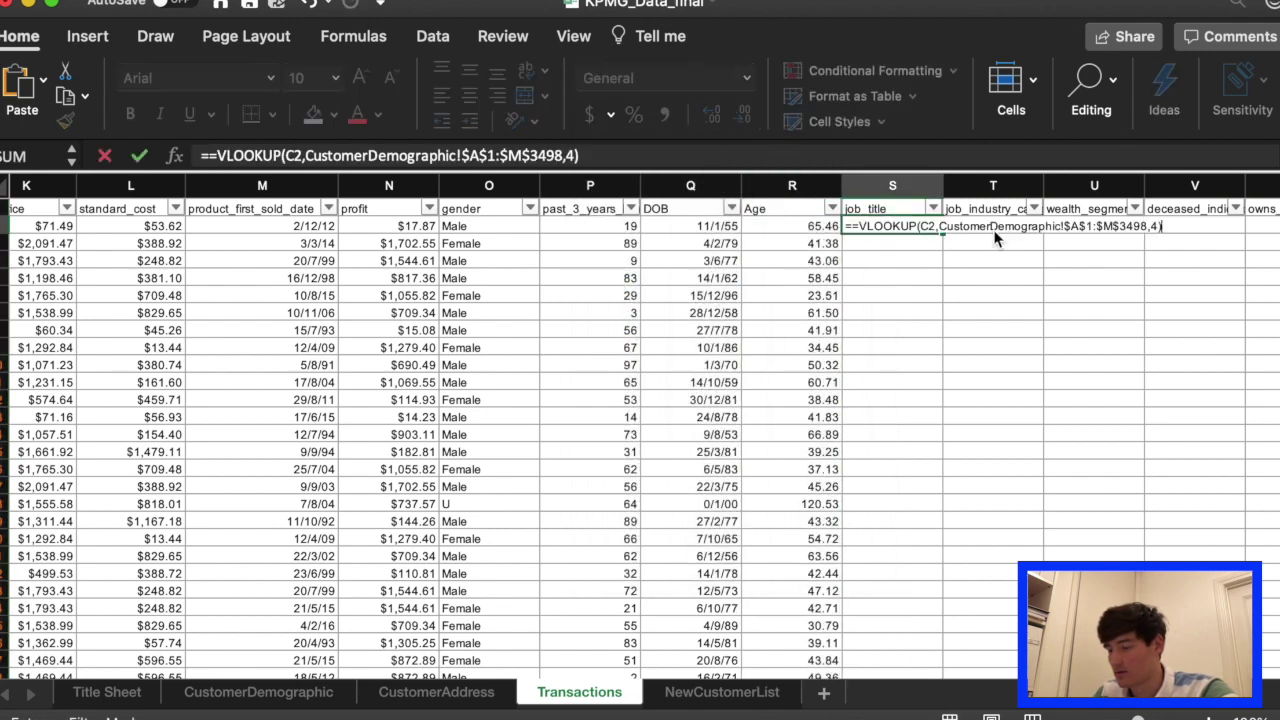
click(572, 156)
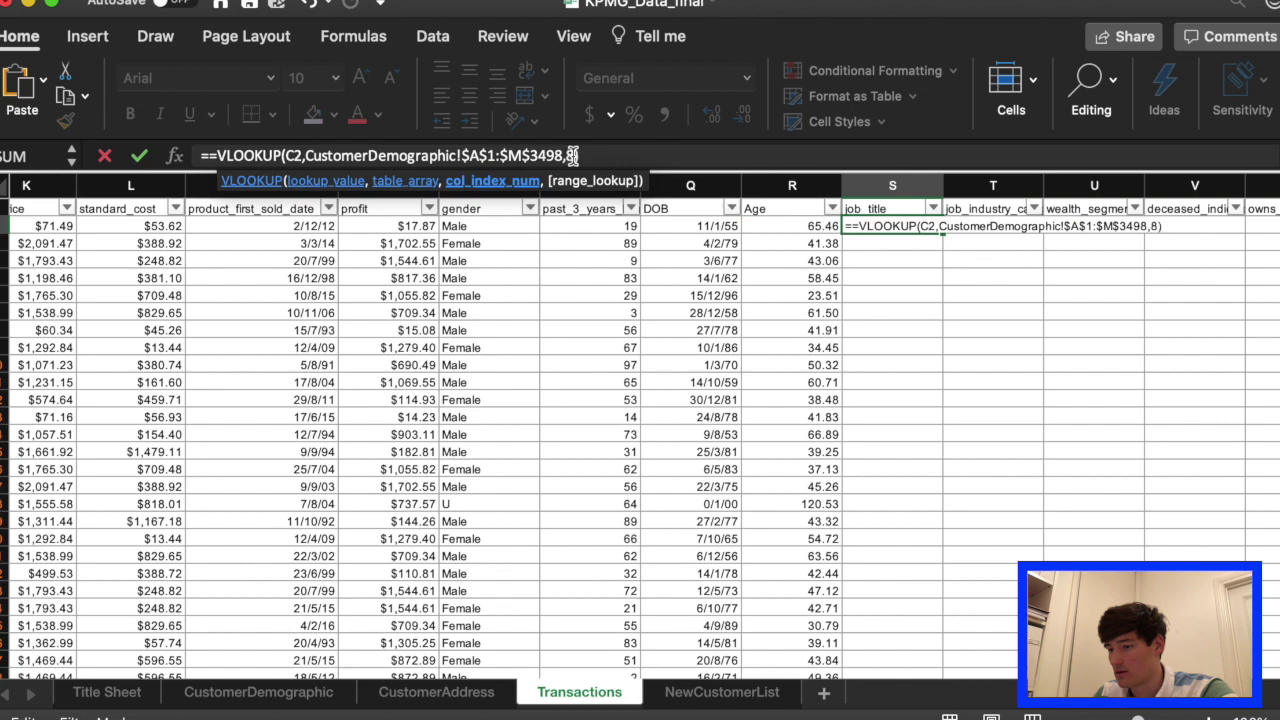
text(8)
key(Return)
click(877, 248)
Widen the job_title column slightly and fill S2's lookup formula down it.
drag(946, 185, 964, 185)
scroll(930, 230, right, 2)
click(898, 228)
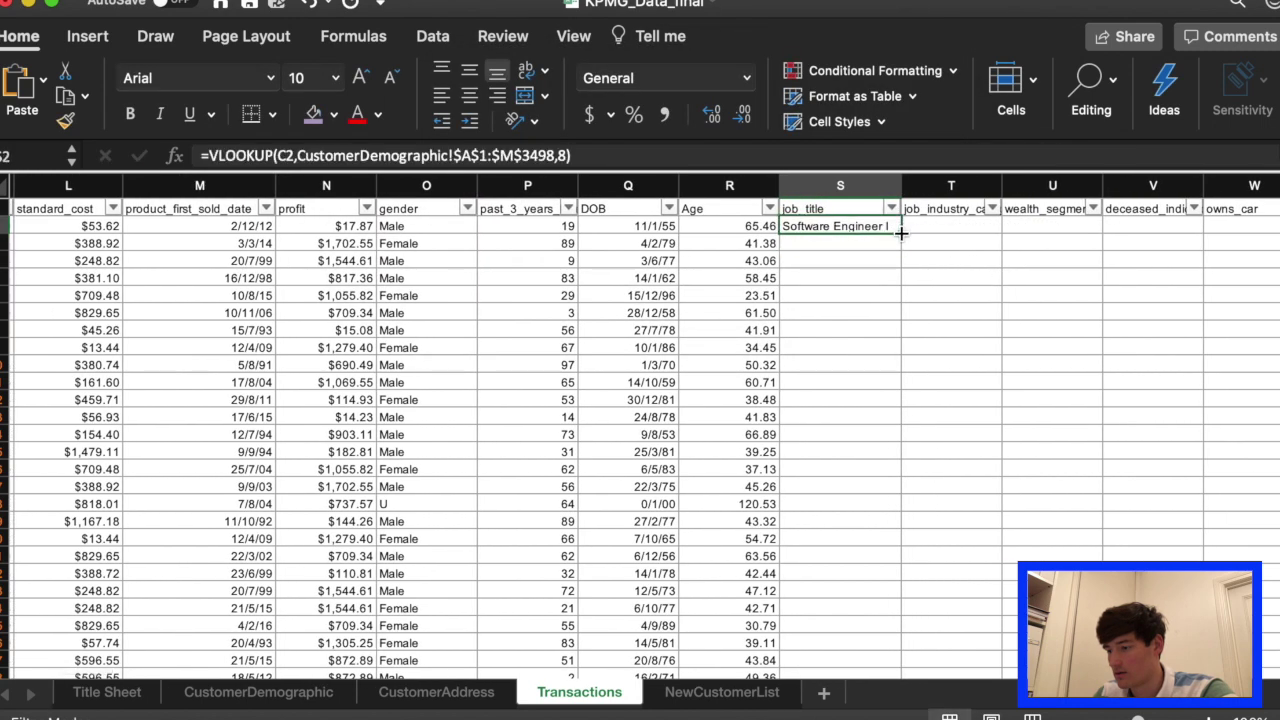
double_click(900, 232)
Enter =VLOOKUP(C2,CustomerDemographic!$A$1:$M$3498,9) in T2 and fill it down the job_industry_category column.
click(933, 226)
text(=)
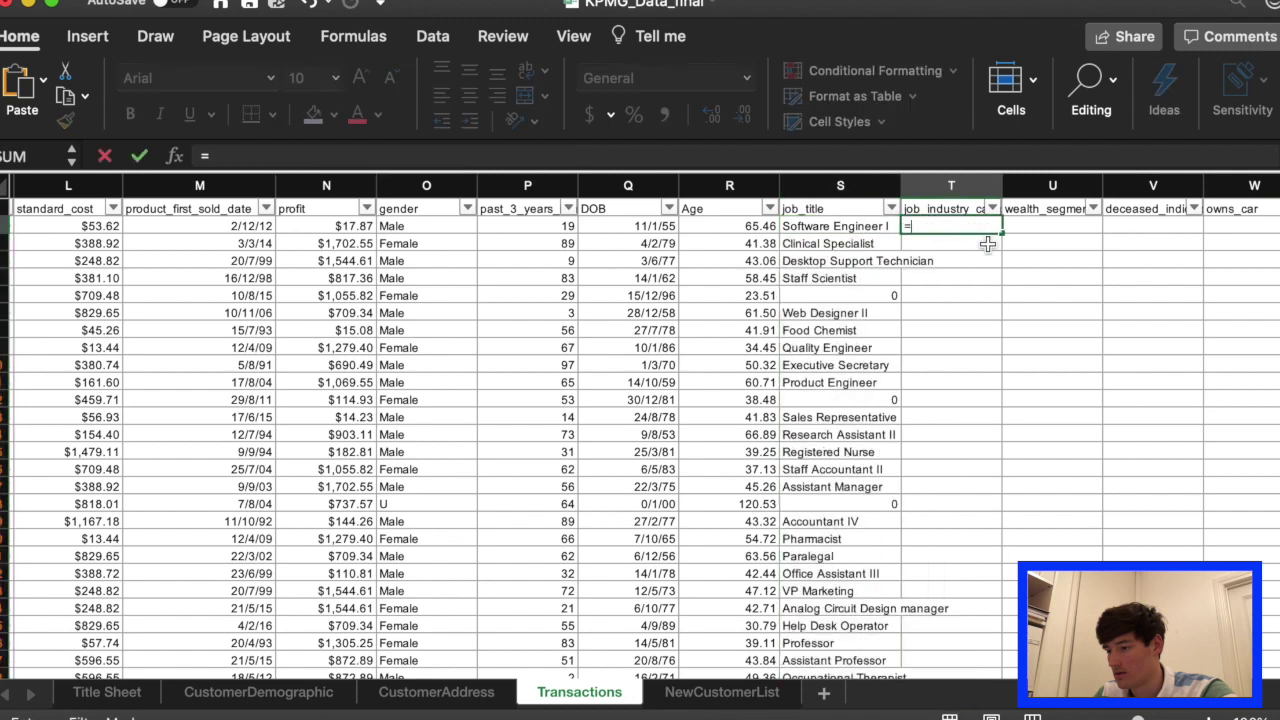
text(=VLOOKUP(C2,CustomerDemographic!$A$1:$M$3498,8))
click(576, 156)
key(BackSpace)
text(9)
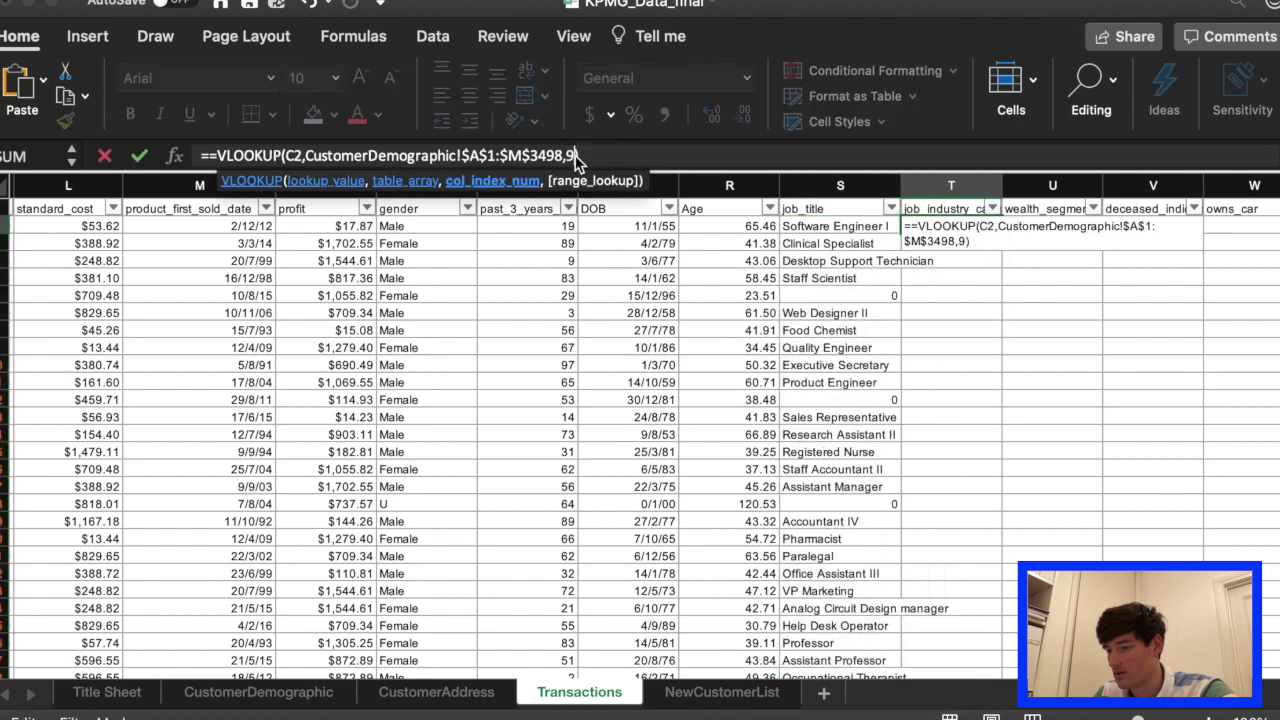
key(Return)
scroll(1010, 365, right, 2)
click(867, 227)
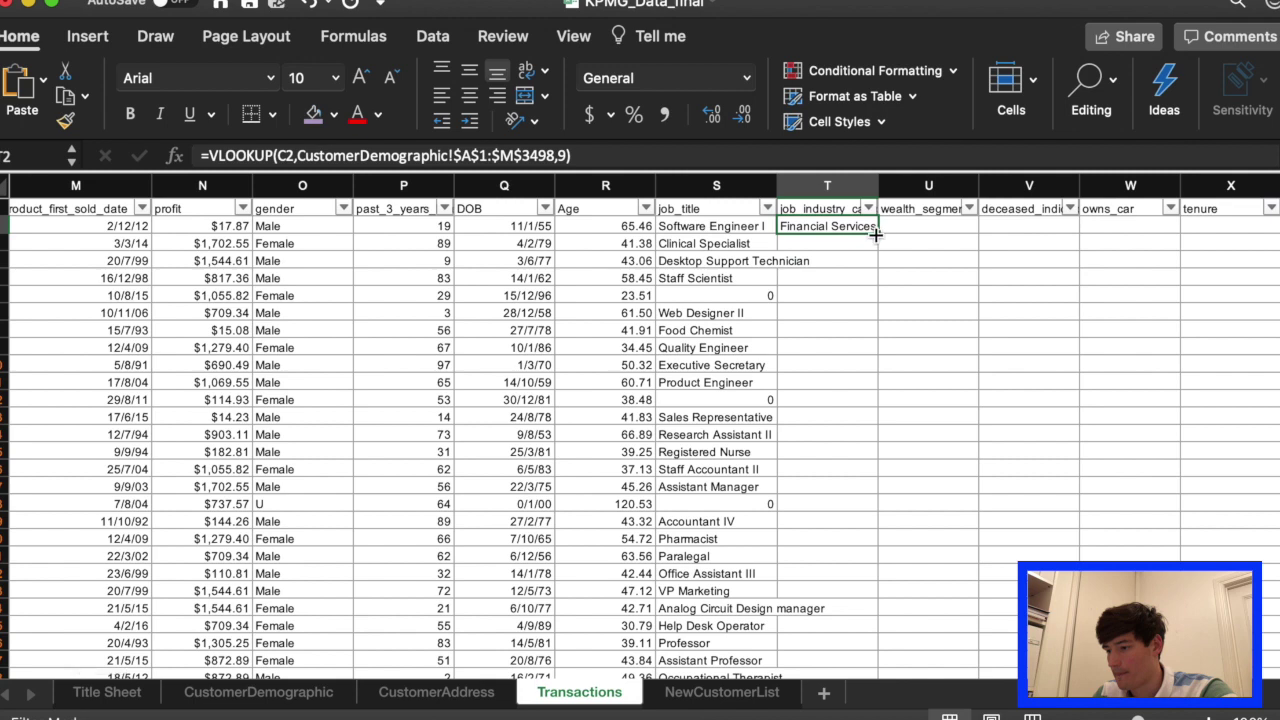
double_click(875, 234)
Enter =VLOOKUP(C2,CustomerDemographic!$A$1:$M$3498,10) in U2 and fill it down the wealth_segment column.
scroll(940, 269, right, 1)
click(820, 226)
text(=)
key(ctrl+v)
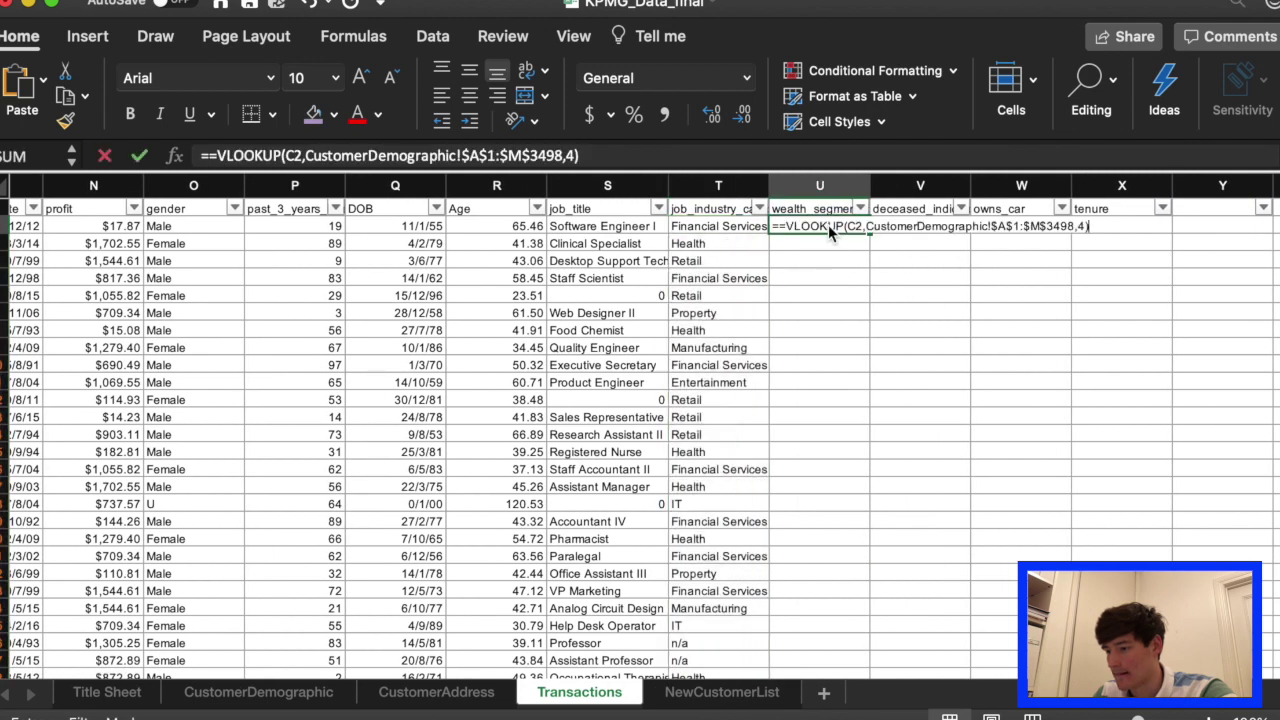
click(573, 156)
key(BackSpace)
text(4)
key(BackSpace)
text(10)
key(Return)
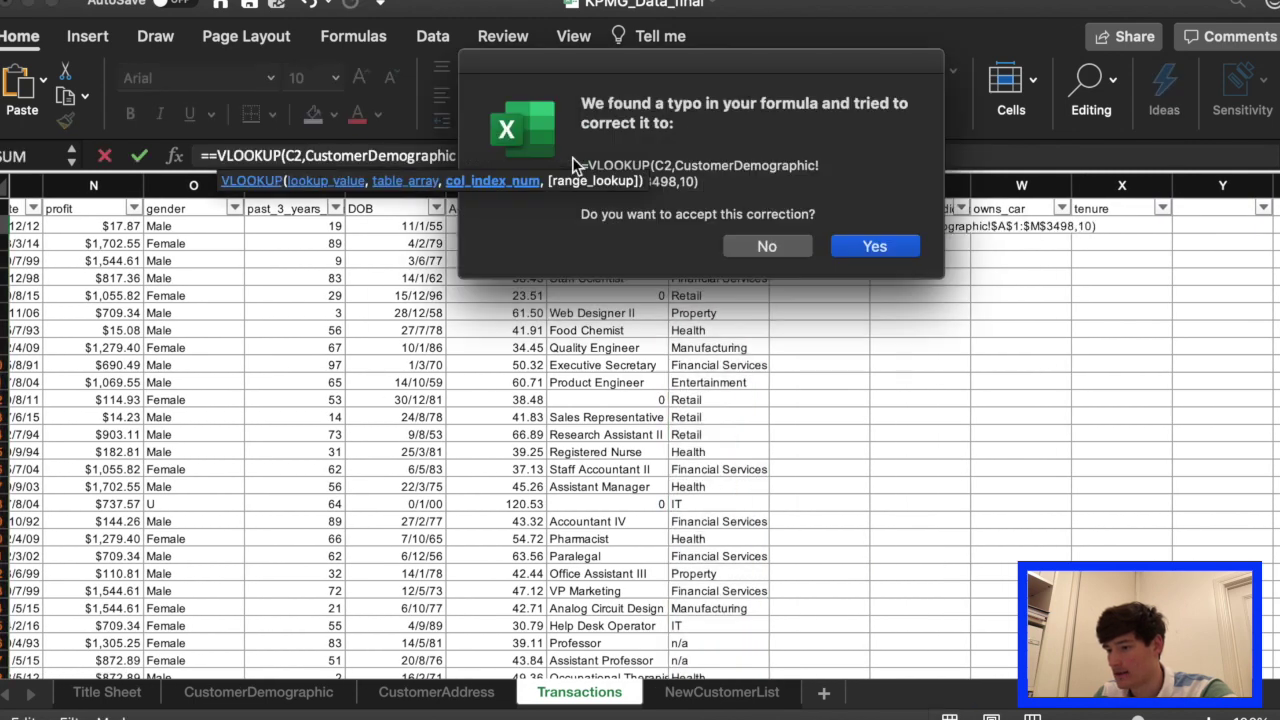
click(893, 253)
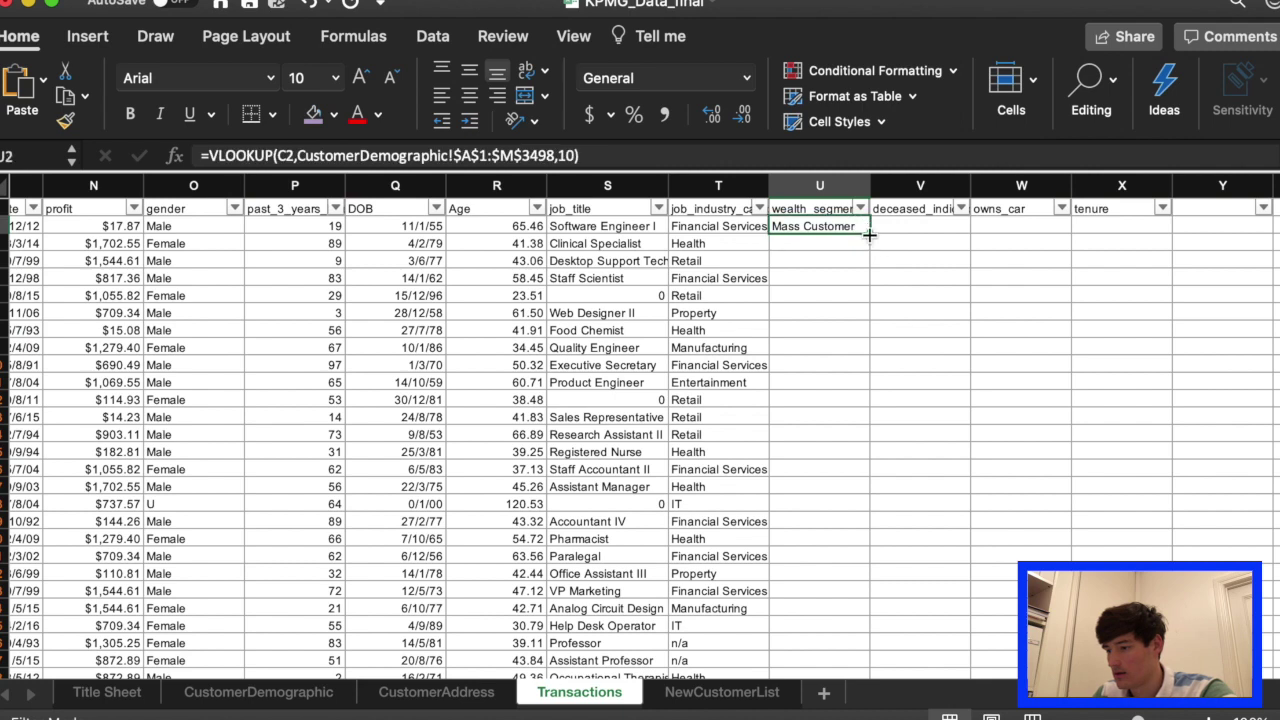
double_click(869, 233)
Enter =VLOOKUP(C2,CustomerDemographic!$A$1:$M$3498,11) in V2 and fill it down the deceased_indicator column.
click(930, 228)
text(=)
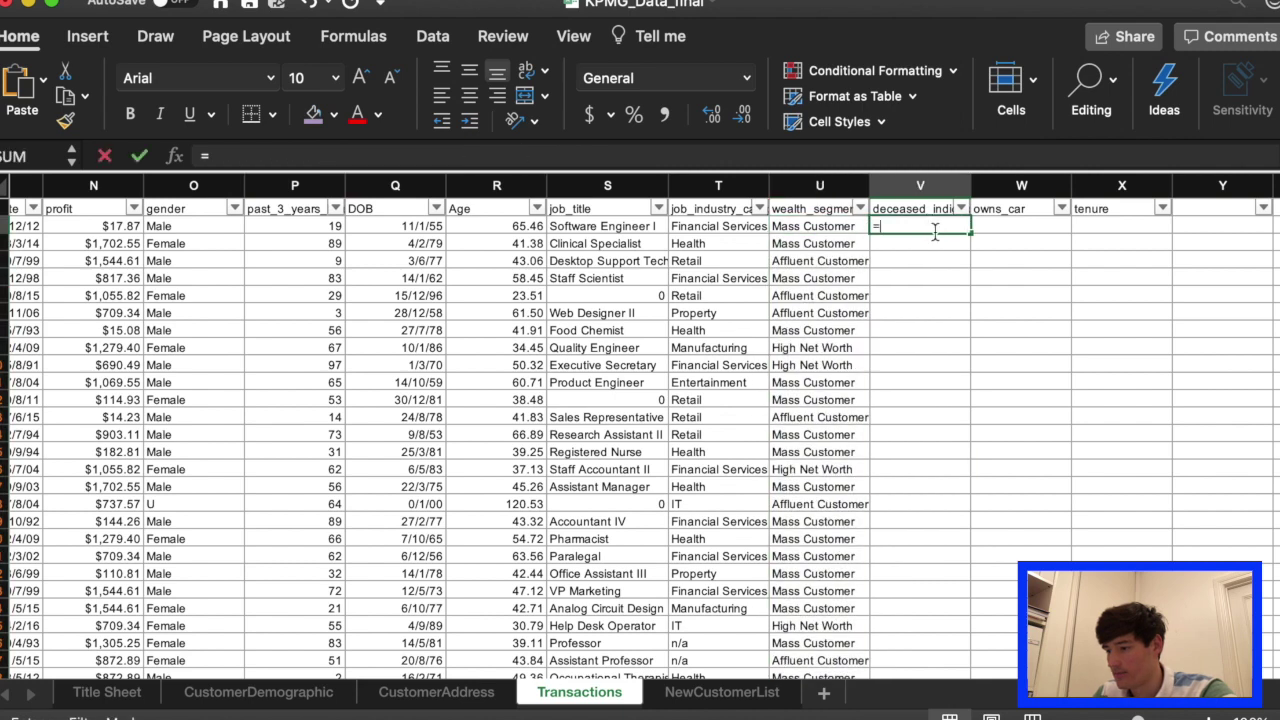
text(VLOOKUP(C2,CustomerDemographic!$A$1:$M$3498,4))
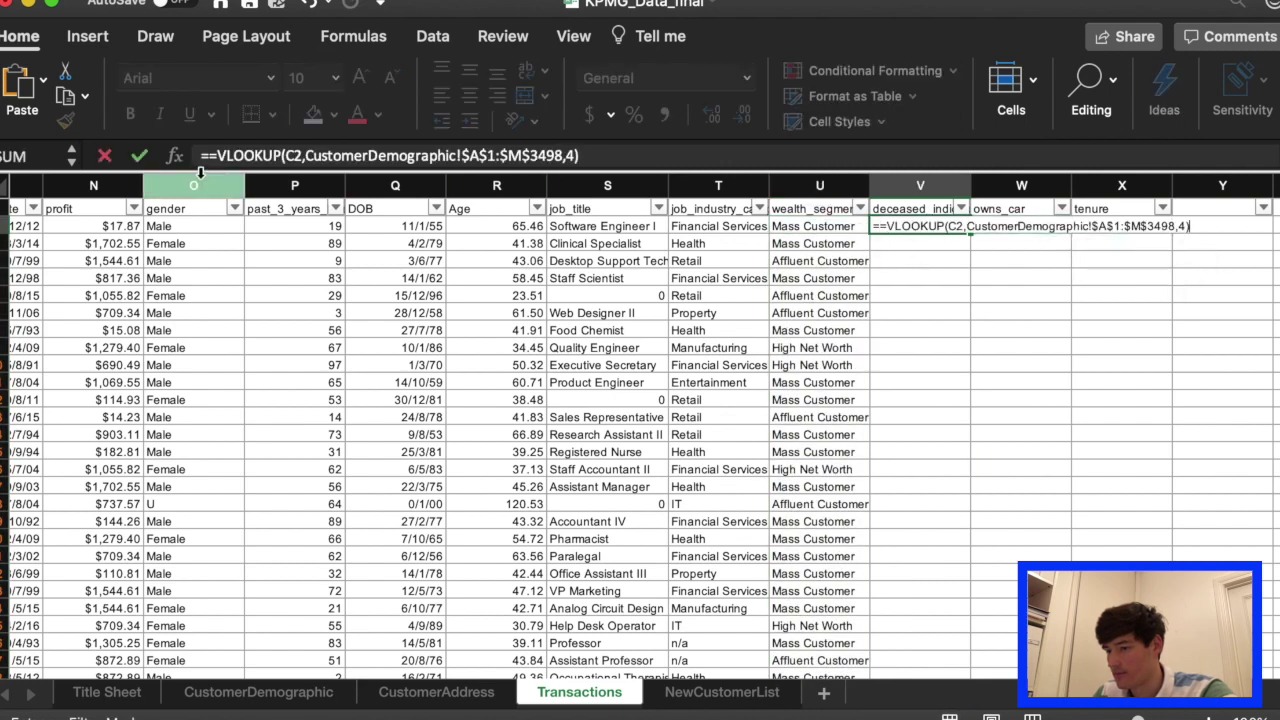
click(566, 156)
key(BackSpace)
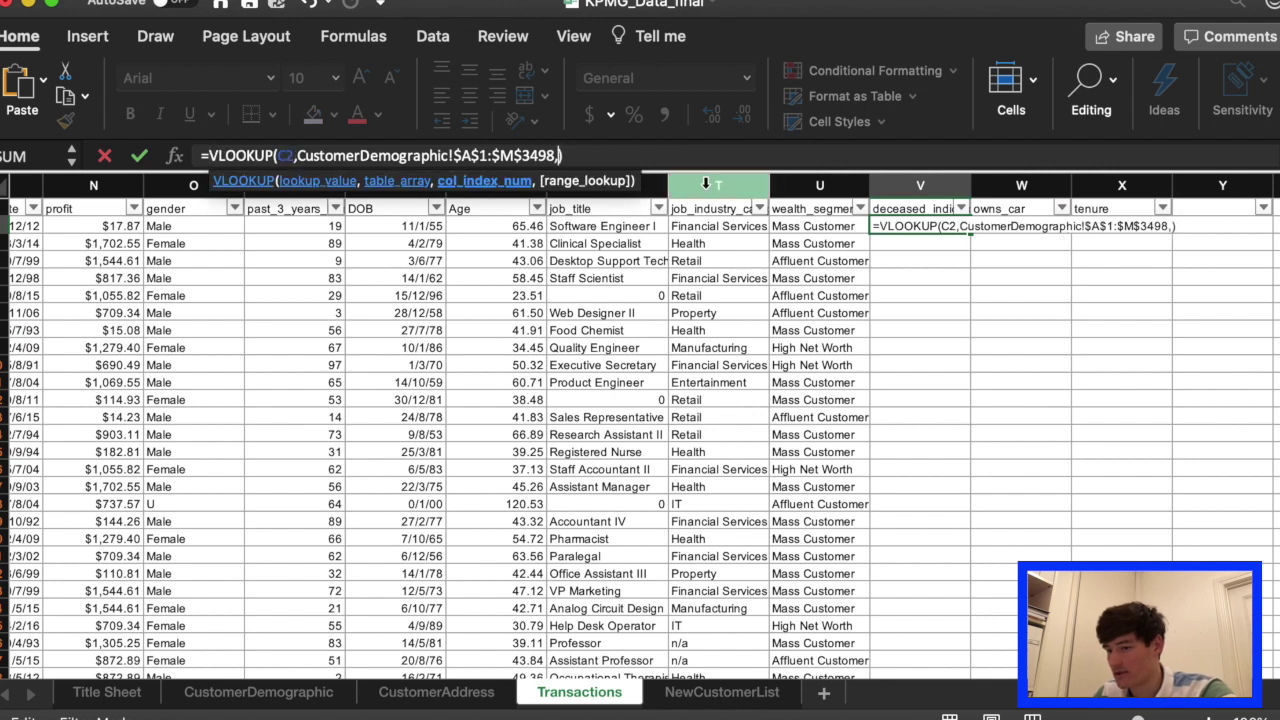
text(11)
key(Return)
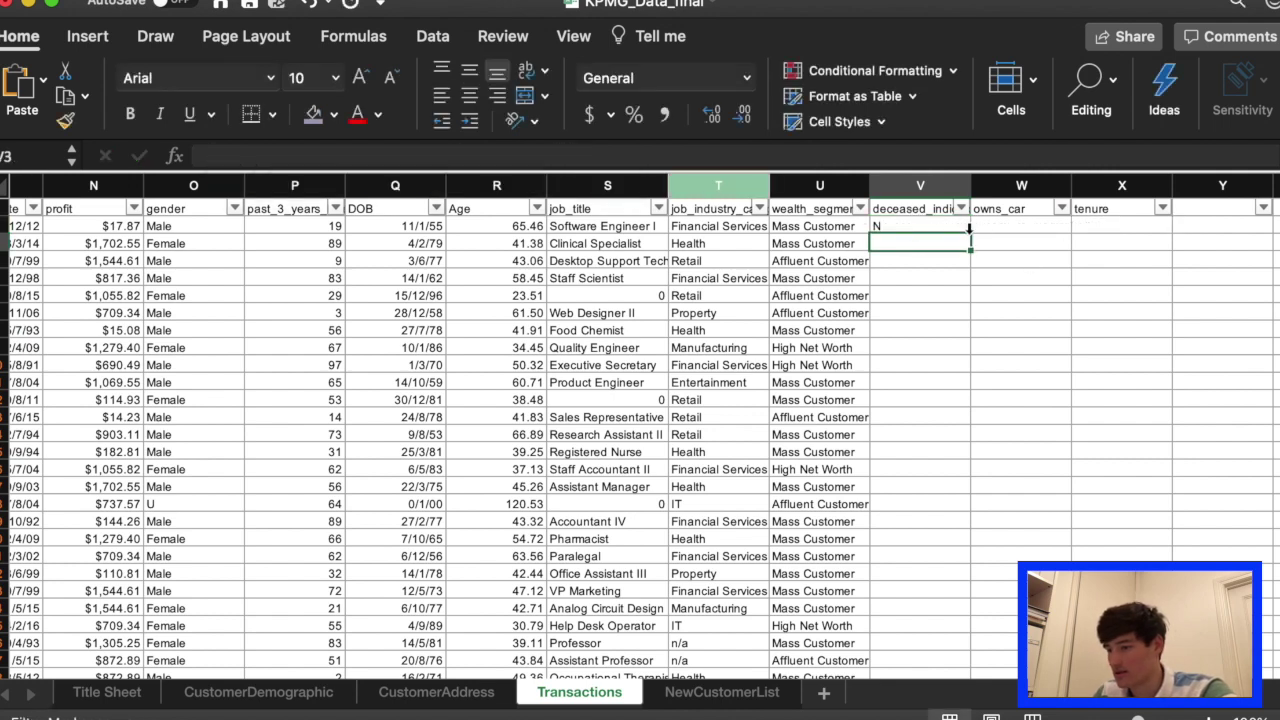
click(928, 226)
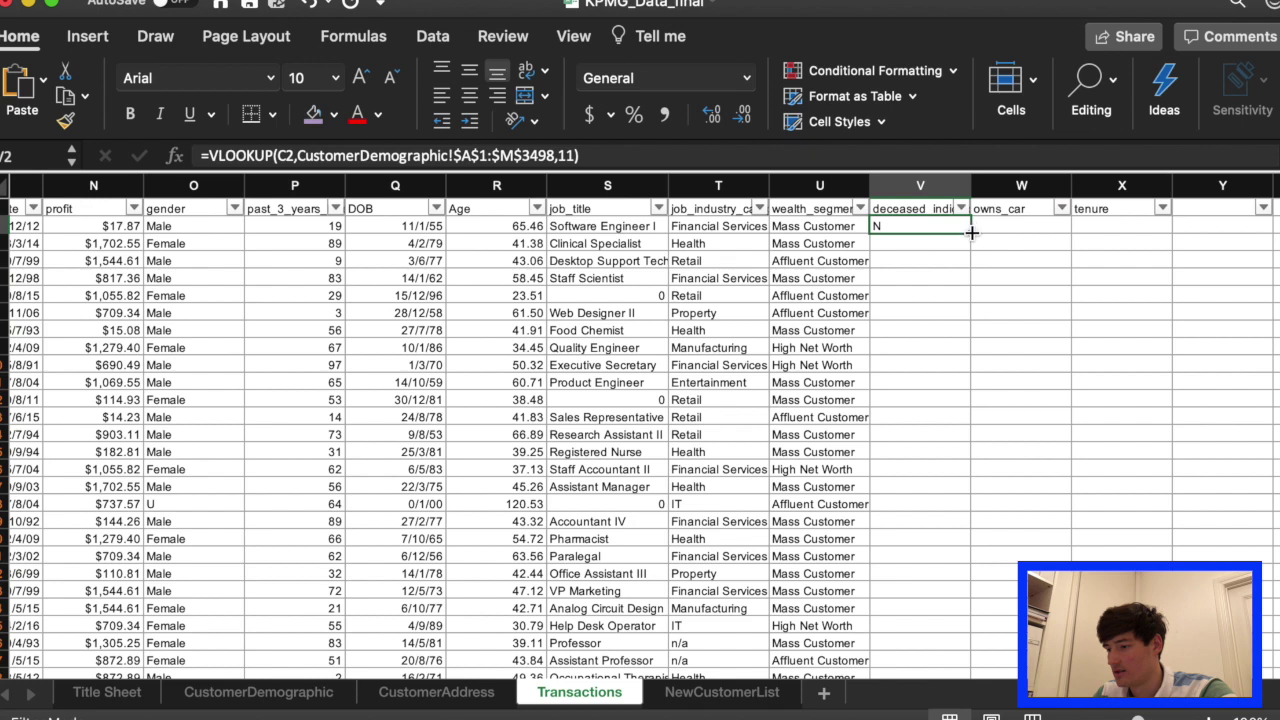
double_click(971, 232)
Enter =VLOOKUP(C2,CustomerDemographic!$A$1:$M$3498,12) in W2 and fill it down the owns_car column.
click(1000, 226)
click(916, 155)
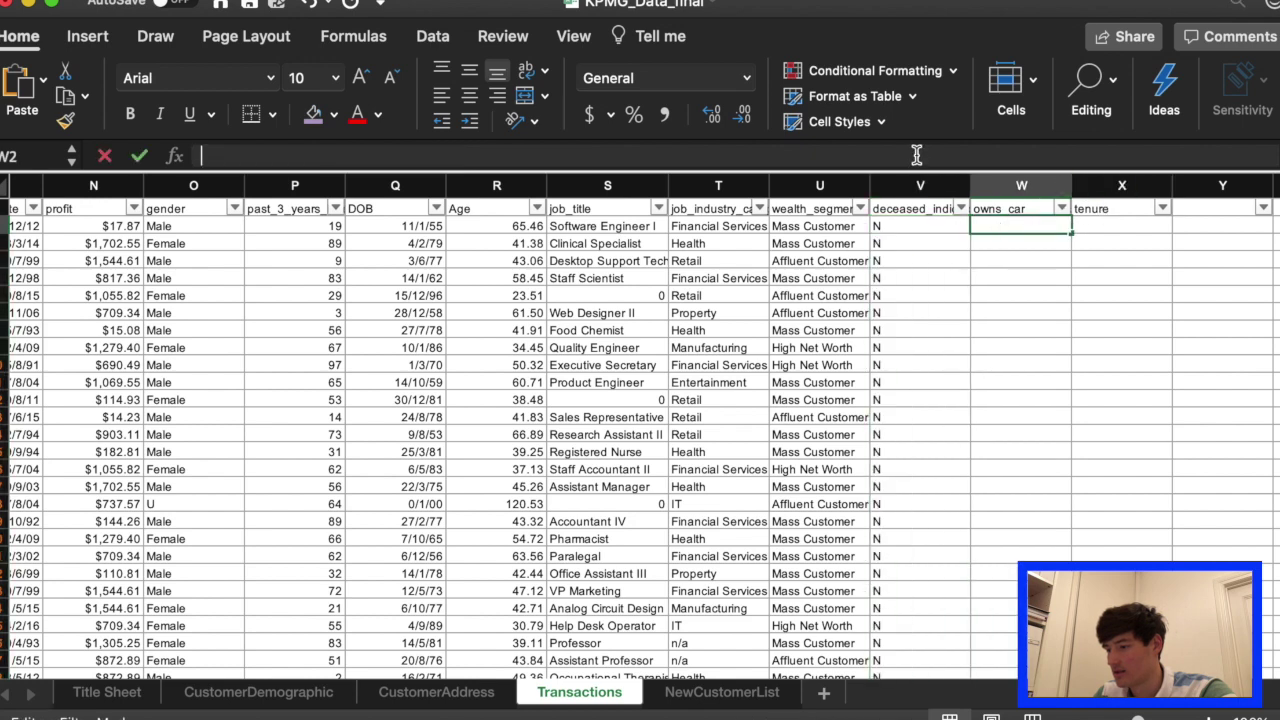
text(=VLOOKUP(C2,CustomerDemographic!$A$1:$M$3498,1))
key(Left)
text(2)
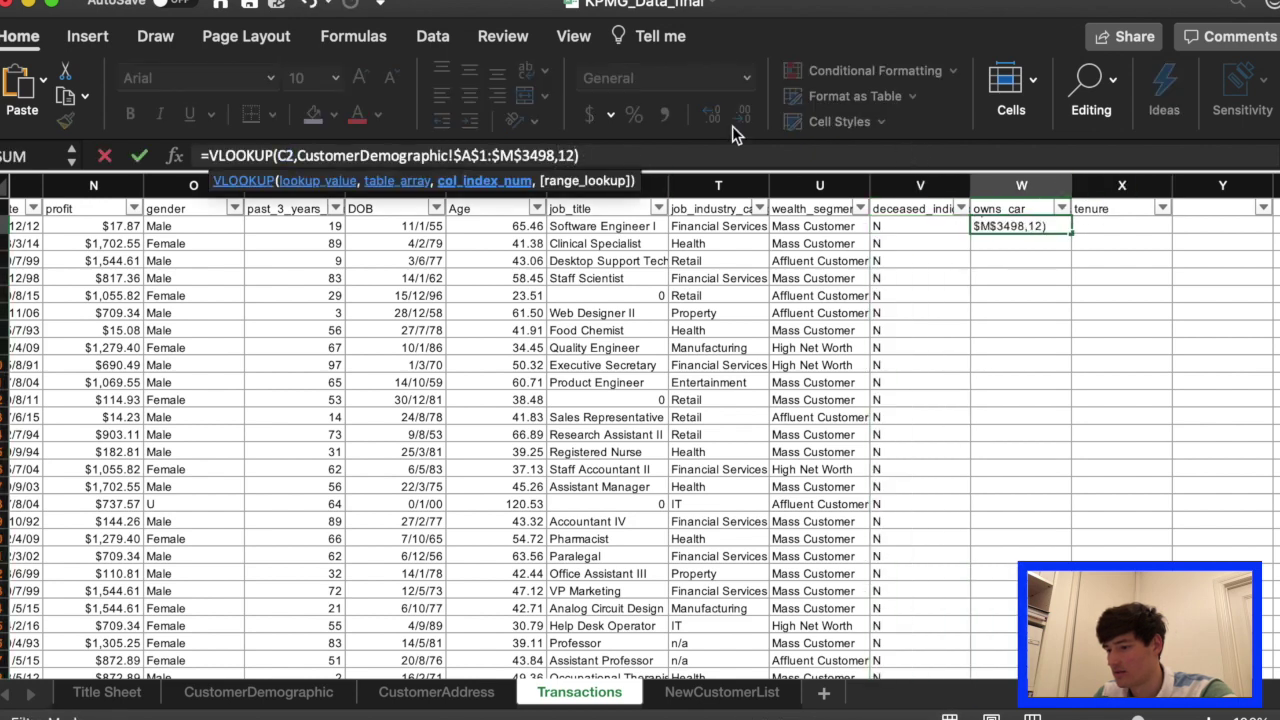
key(Return)
click(1040, 226)
double_click(1071, 234)
Enter =VLOOKUP(C2,CustomerDemographic!$A$1:$M$3498,13) in X2 and fill it down the tenure column.
click(1111, 226)
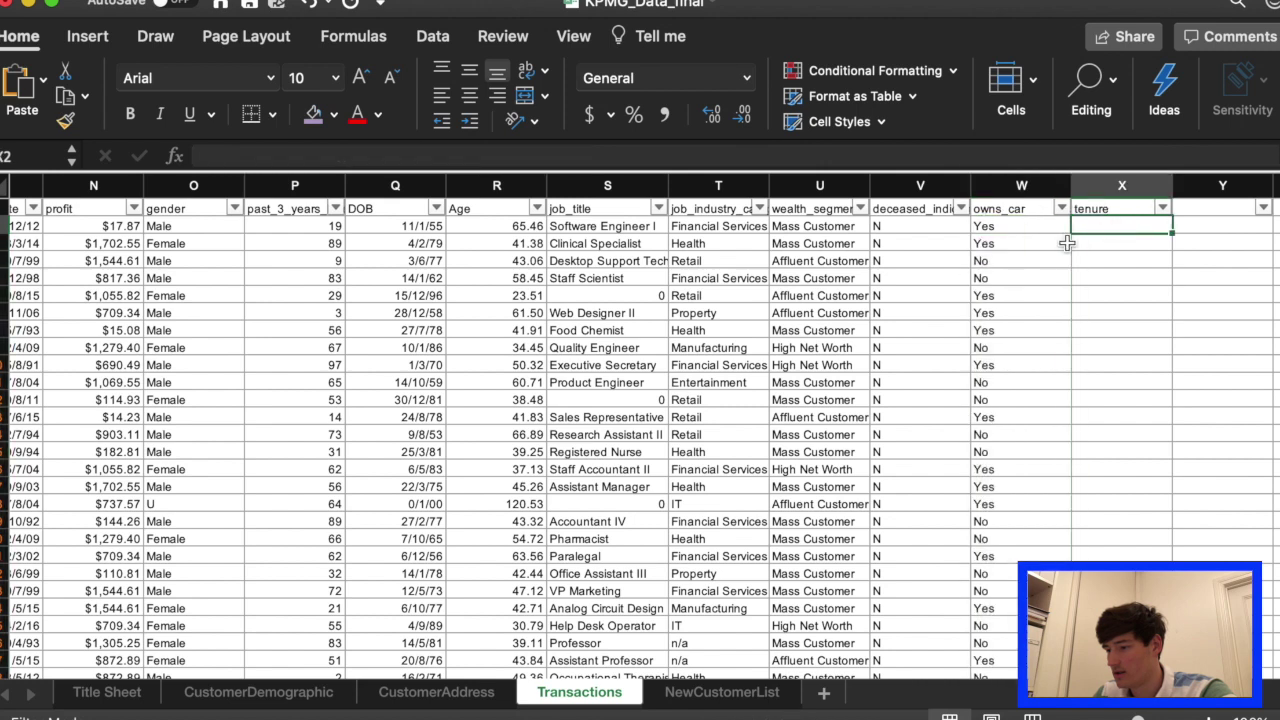
click(788, 158)
text(=VLOOKUP(C2,CustomerDemographic!$A$1:$M$3498,1))
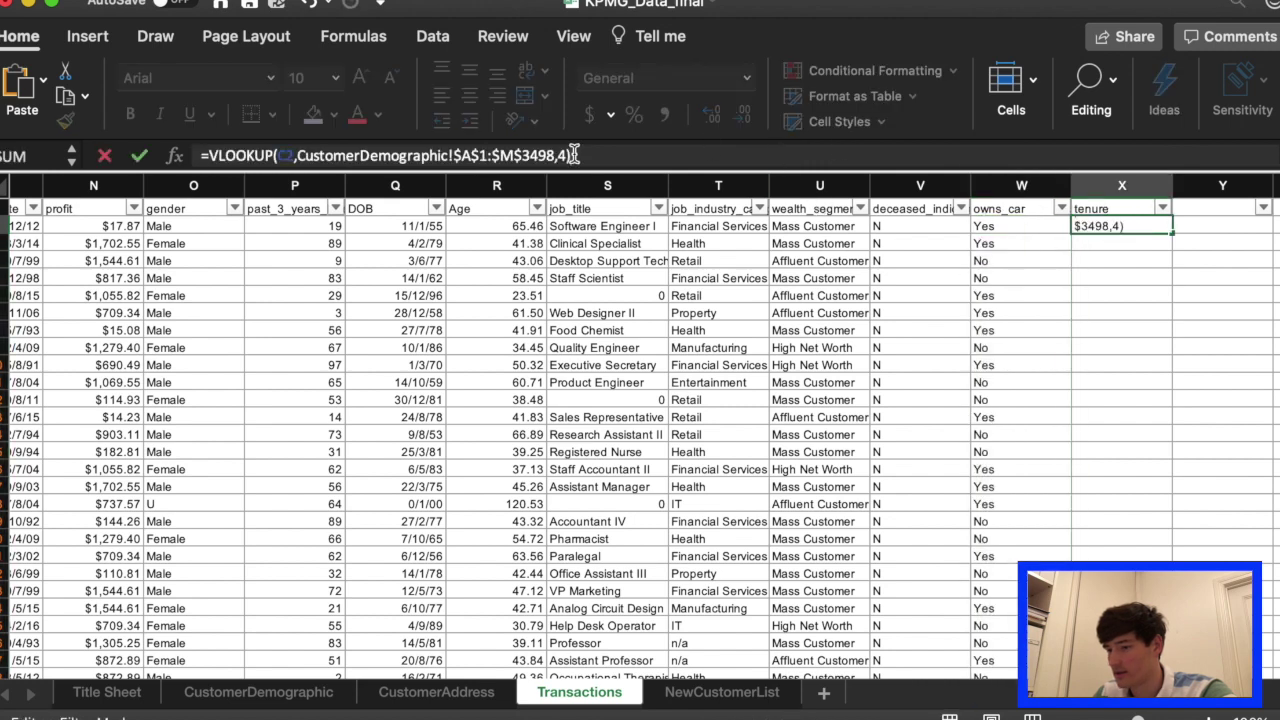
key(Left)
text(3)
key(Return)
click(1120, 226)
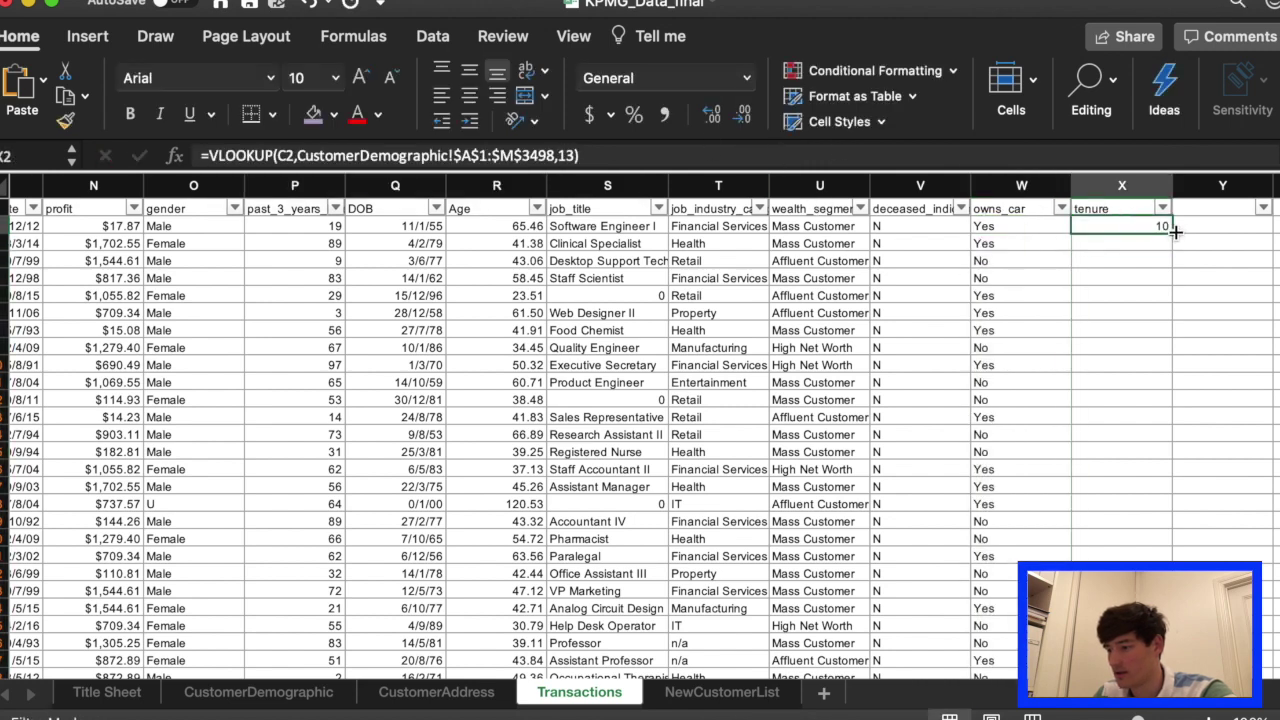
double_click(1172, 234)
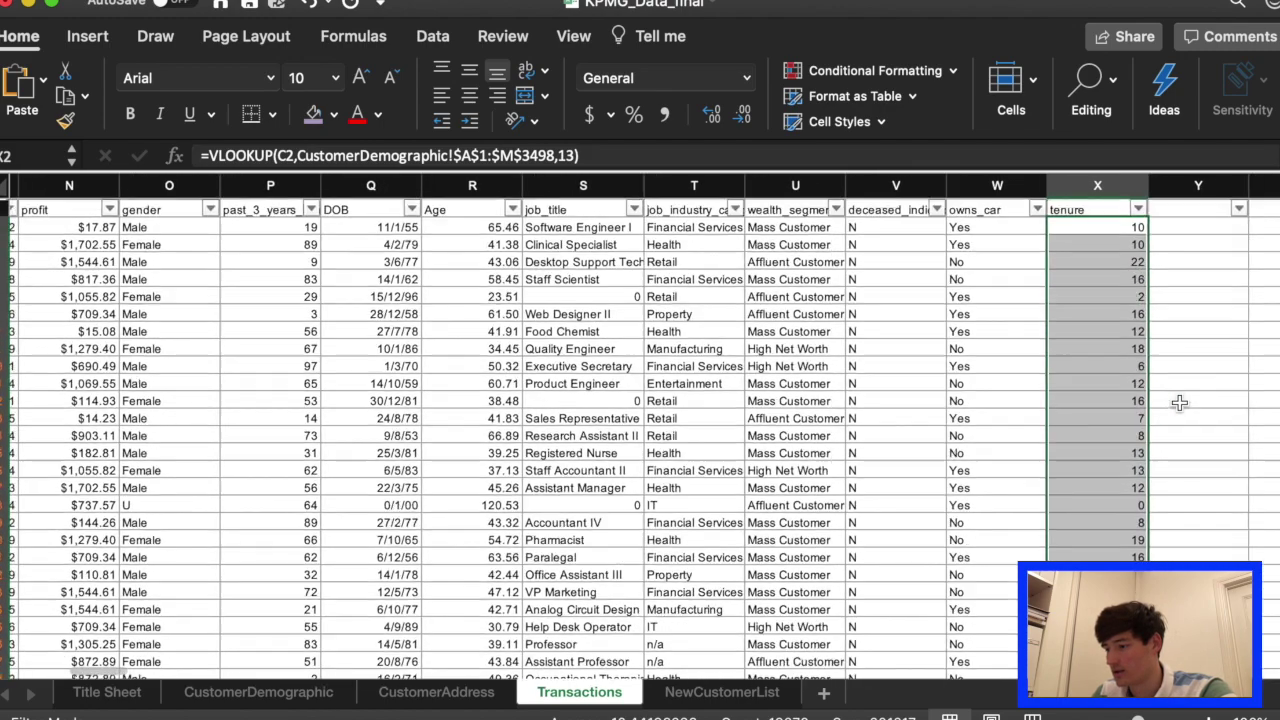
Add the header Comparison Date in Y1, just after the tenure column.
click(1195, 415)
scroll(1200, 411, right, 5)
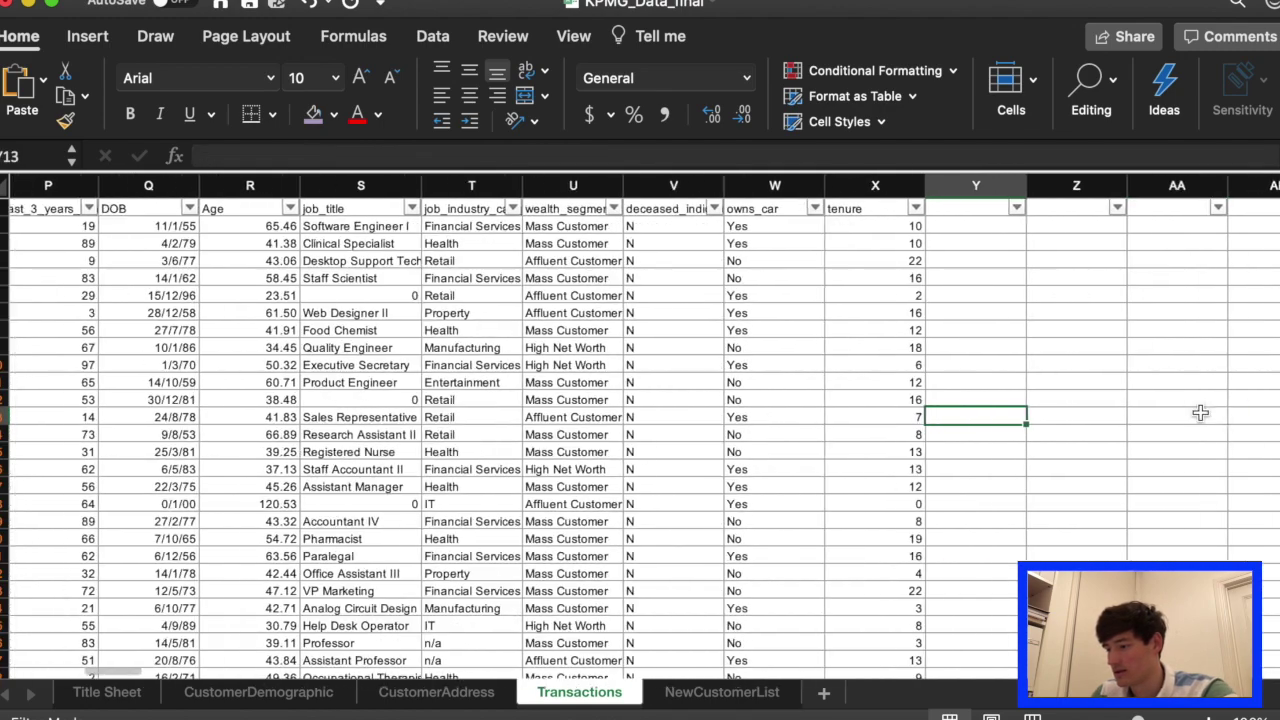
click(936, 210)
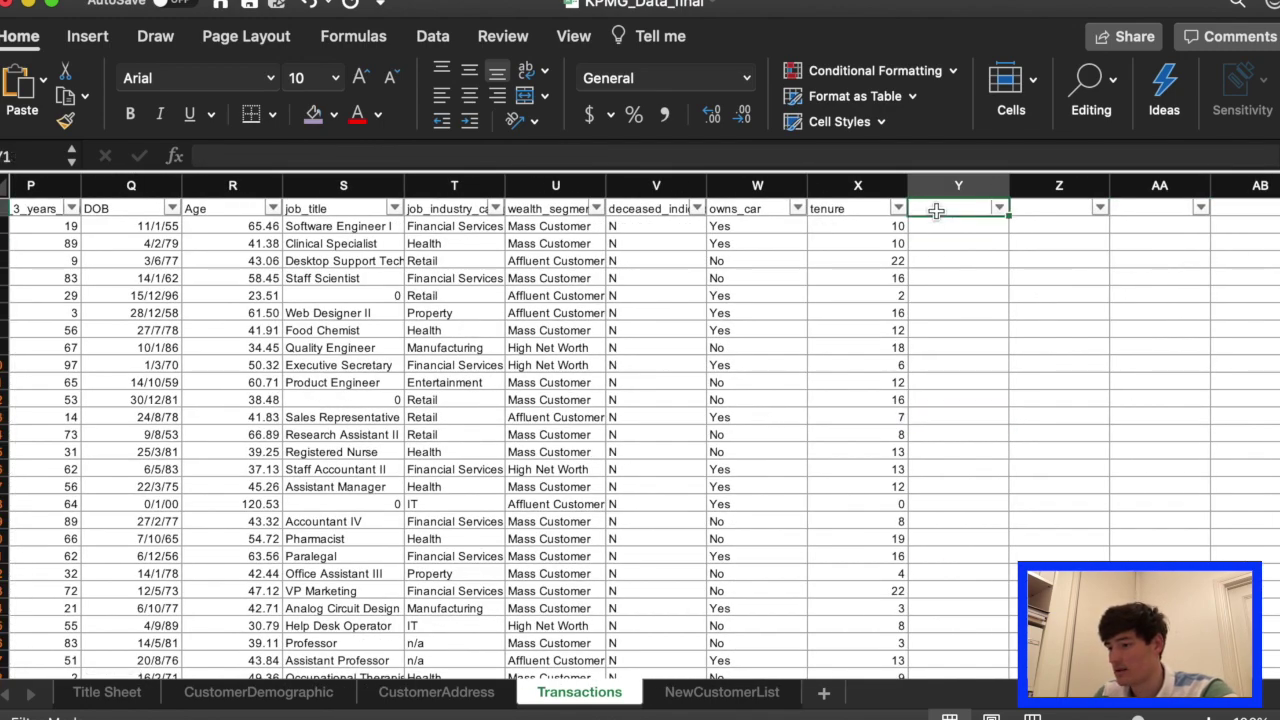
text(Comparison)
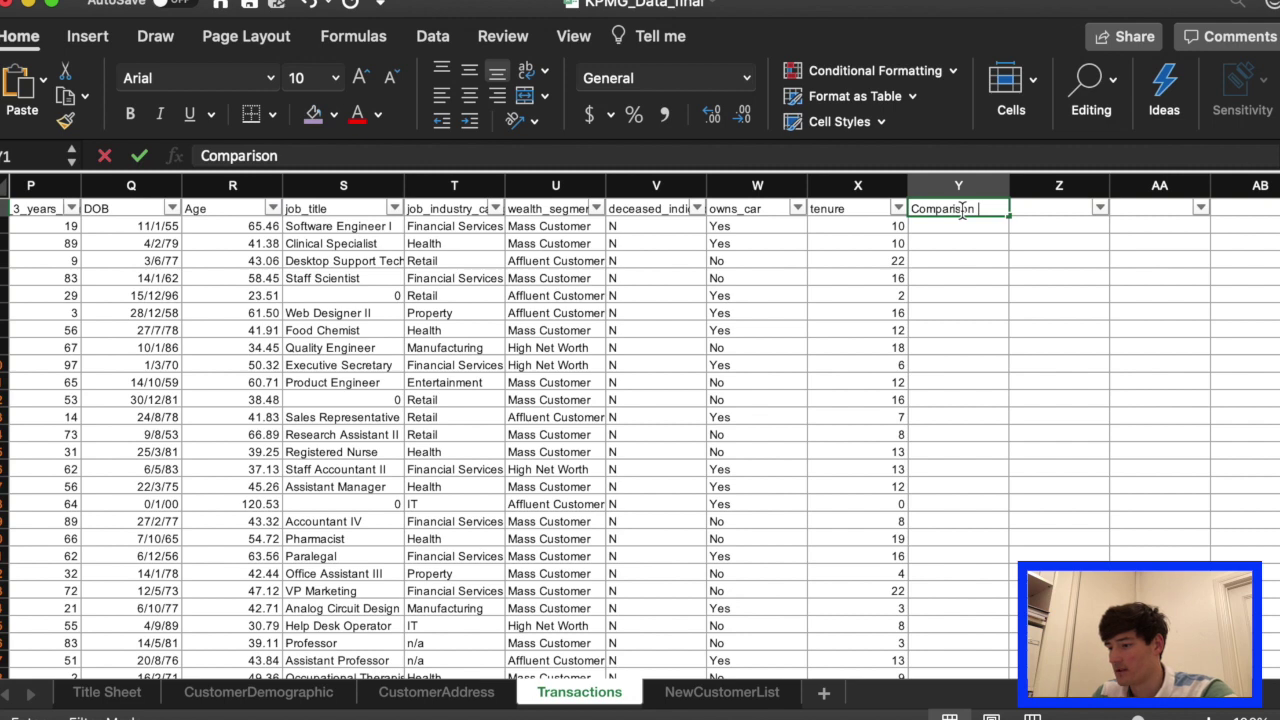
text( Date)
key(Return)
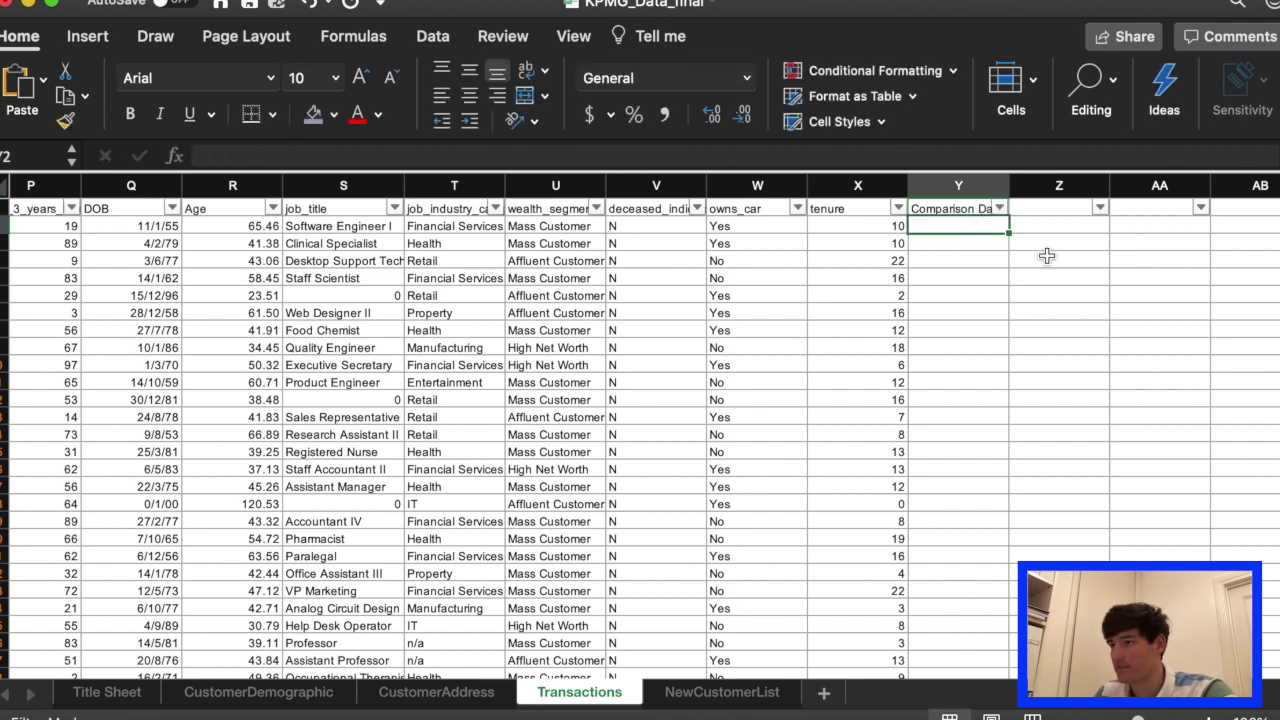
Check the dates covered by transaction_date and sort the Transactions data by that column in descending order.
scroll(750, 320, left, 10)
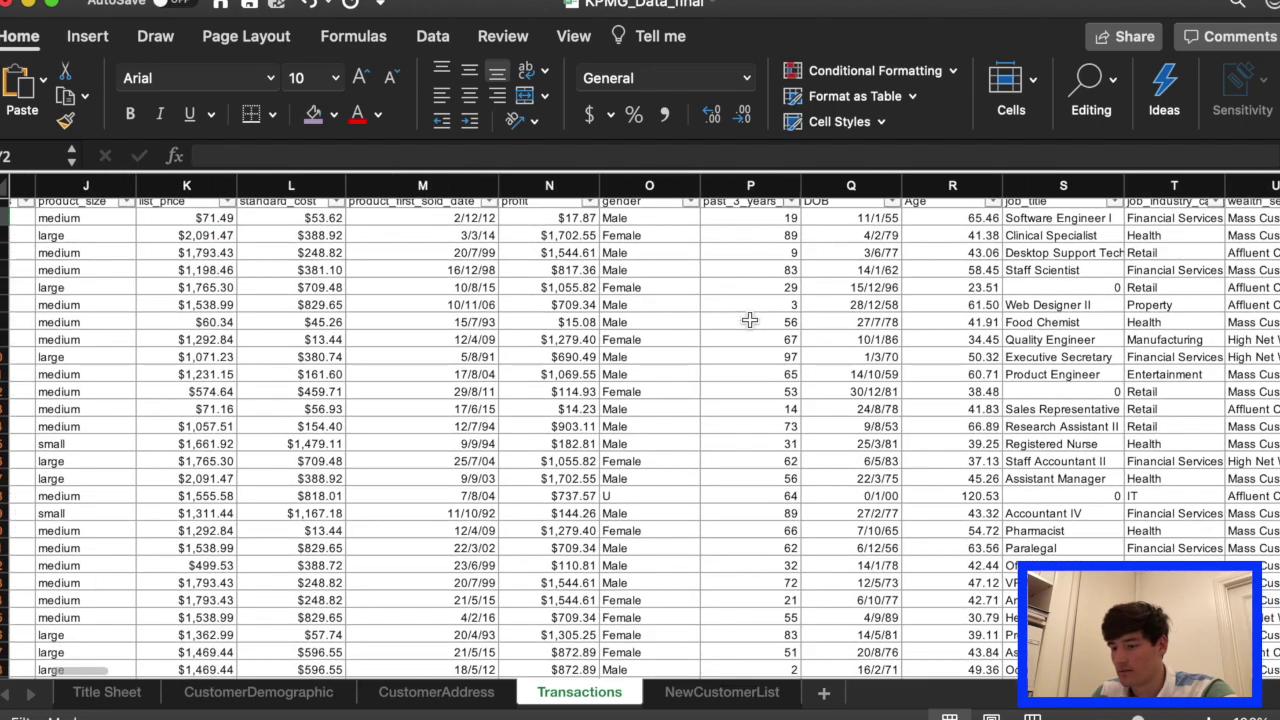
scroll(561, 263, left, 2)
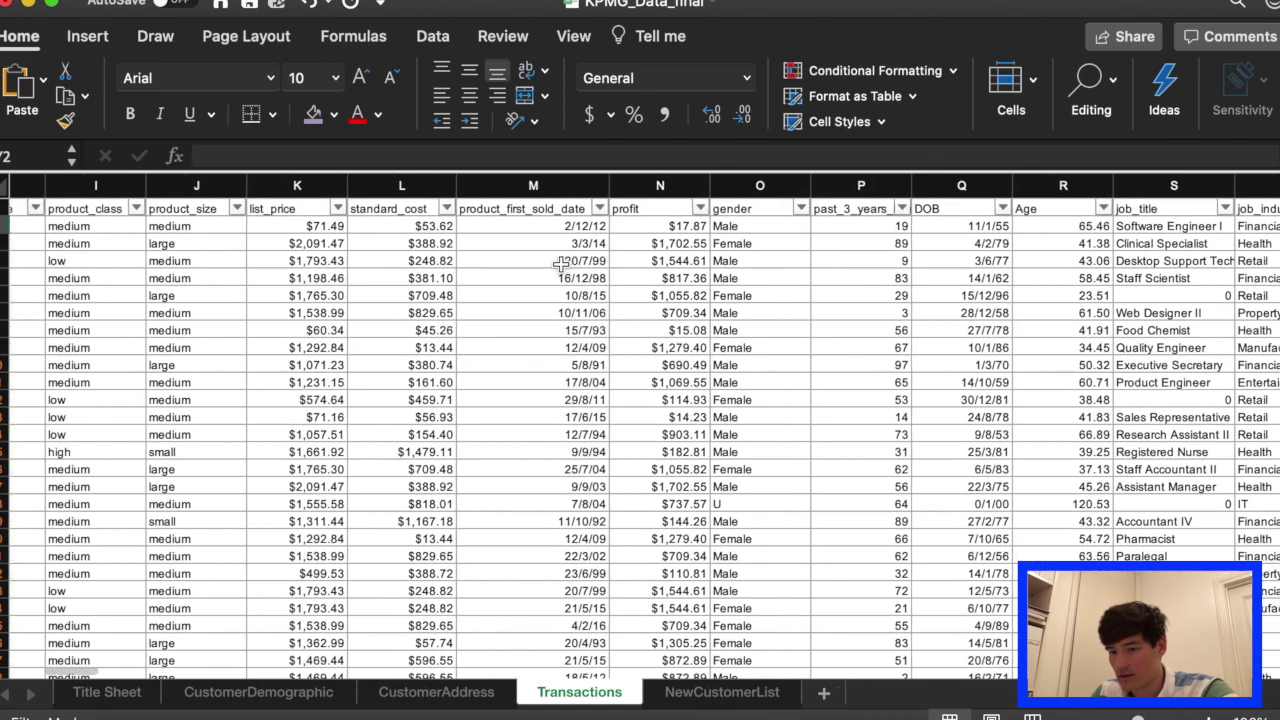
click(601, 208)
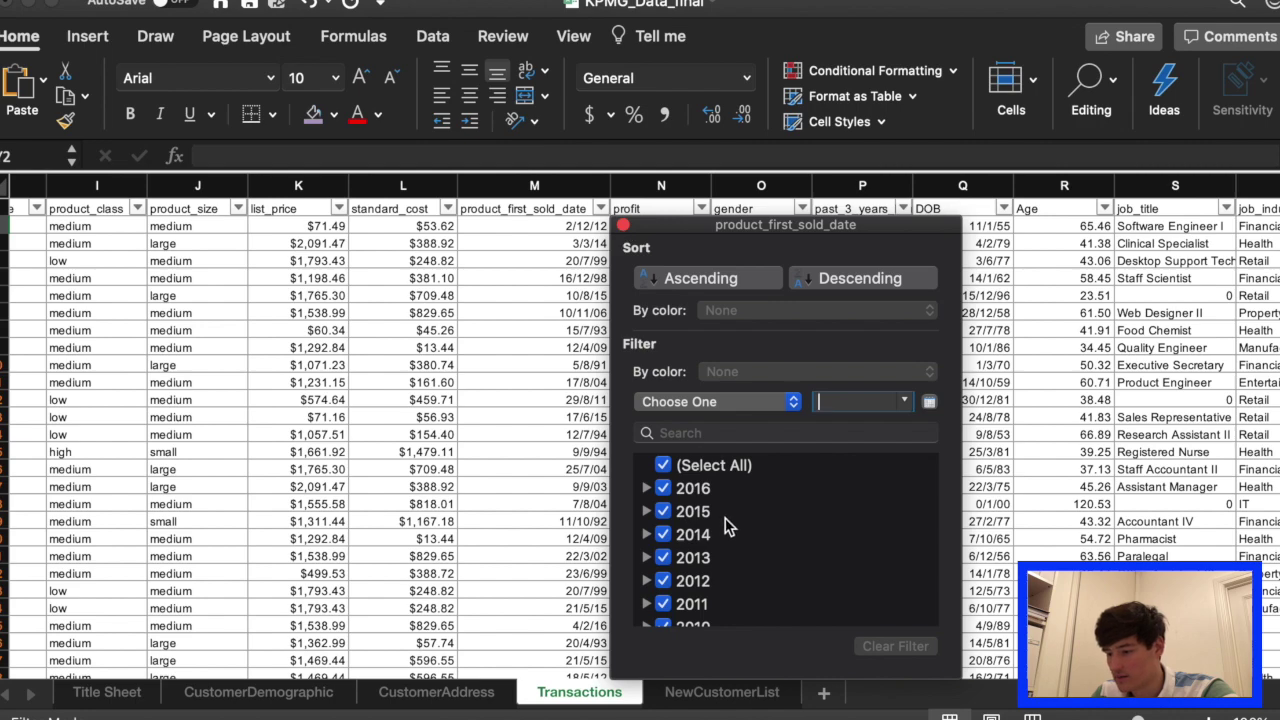
click(623, 225)
scroll(470, 320, left, 6)
scroll(422, 305, left, 2)
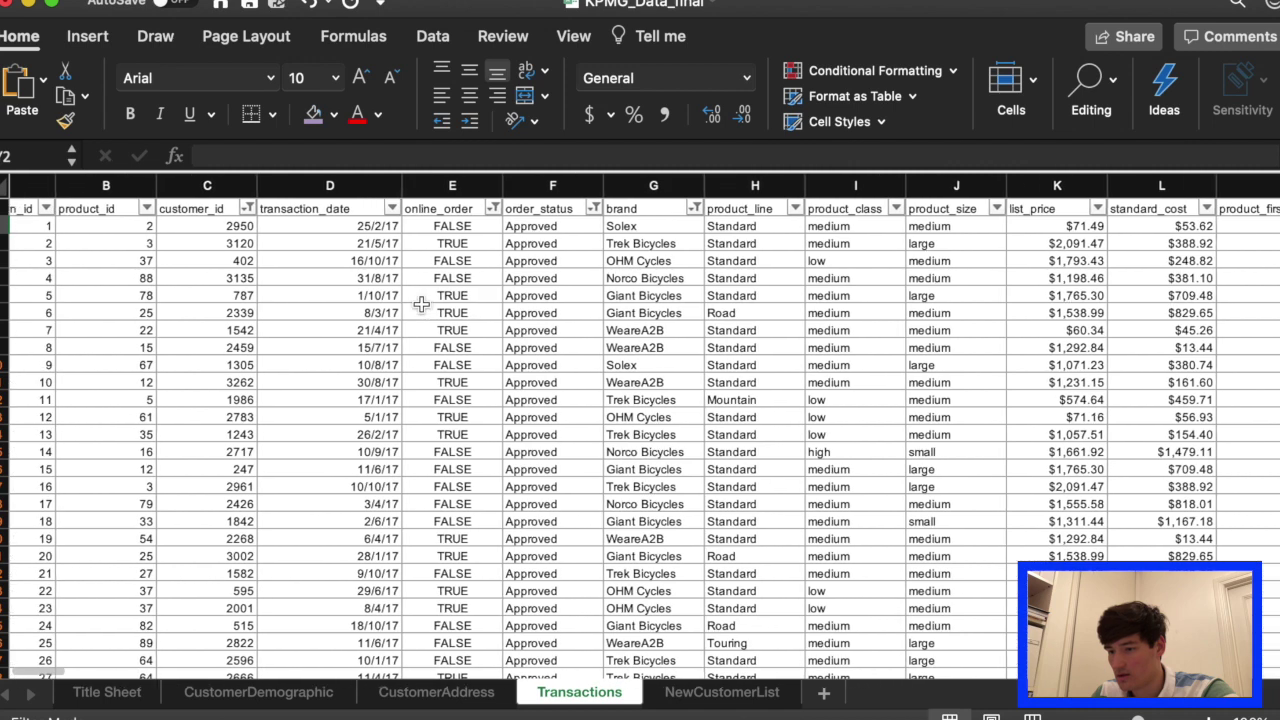
scroll(421, 305, left, 1)
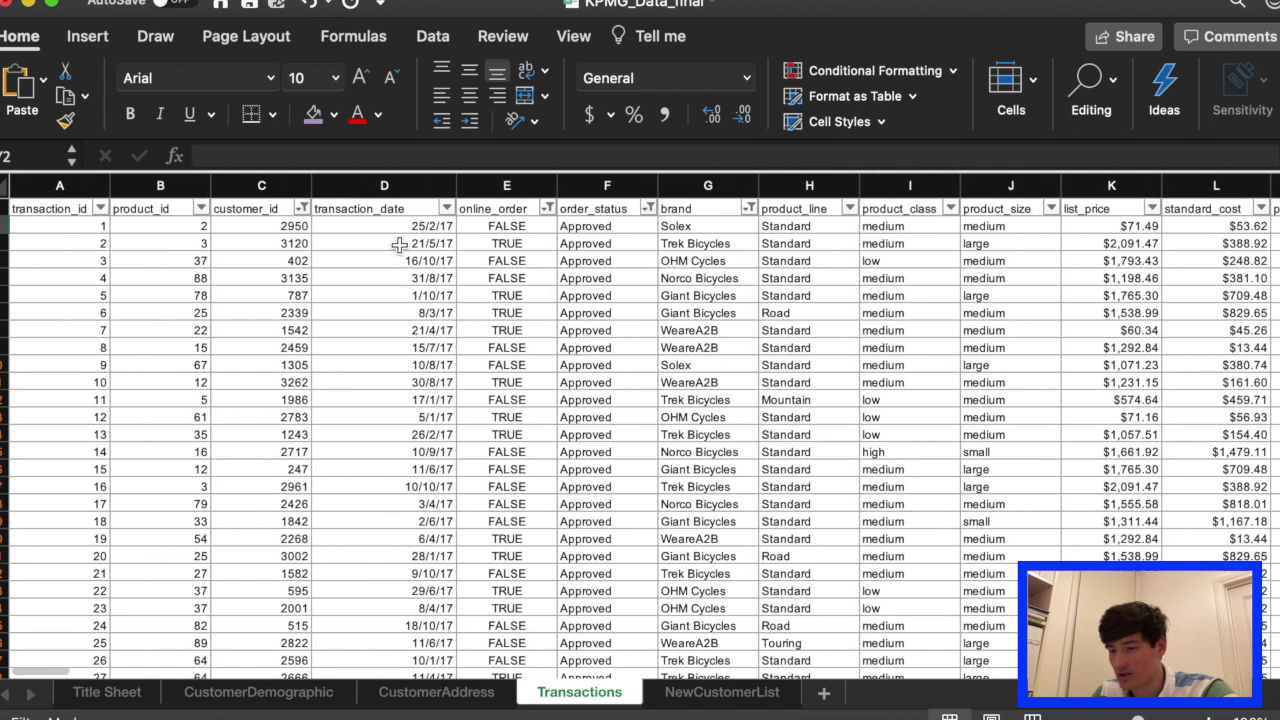
click(447, 208)
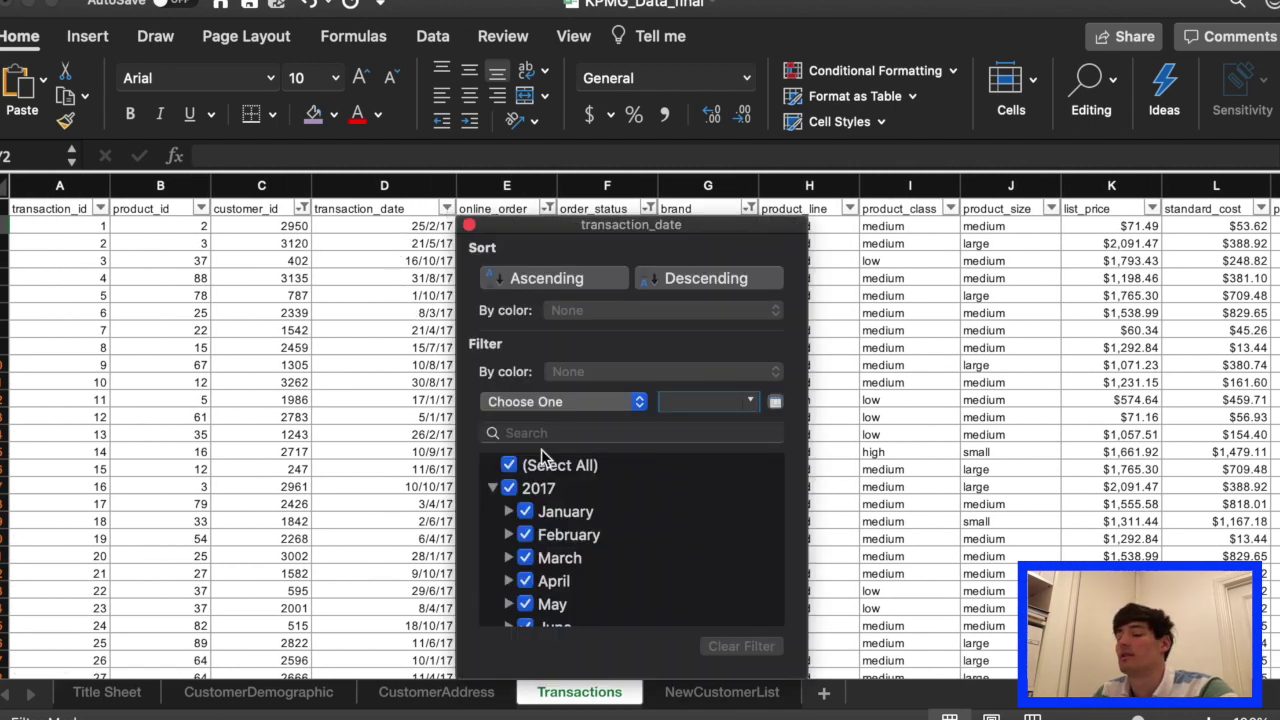
scroll(561, 581, down, 5)
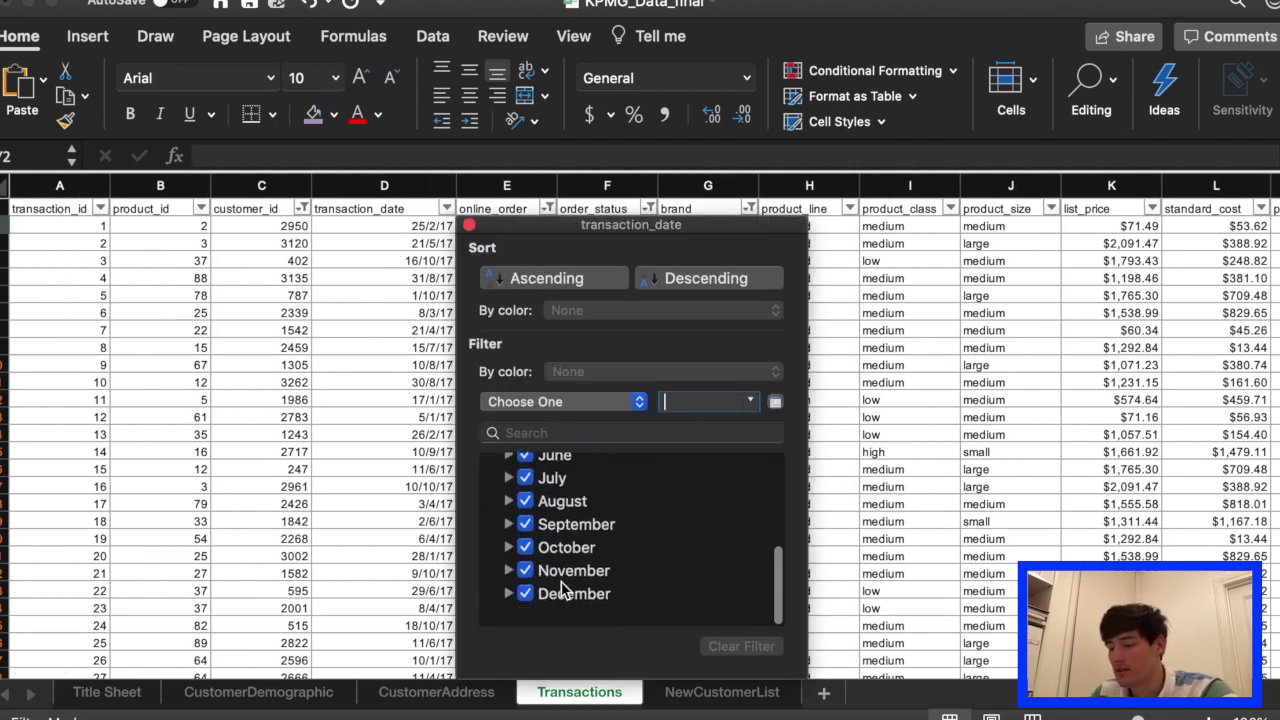
click(682, 280)
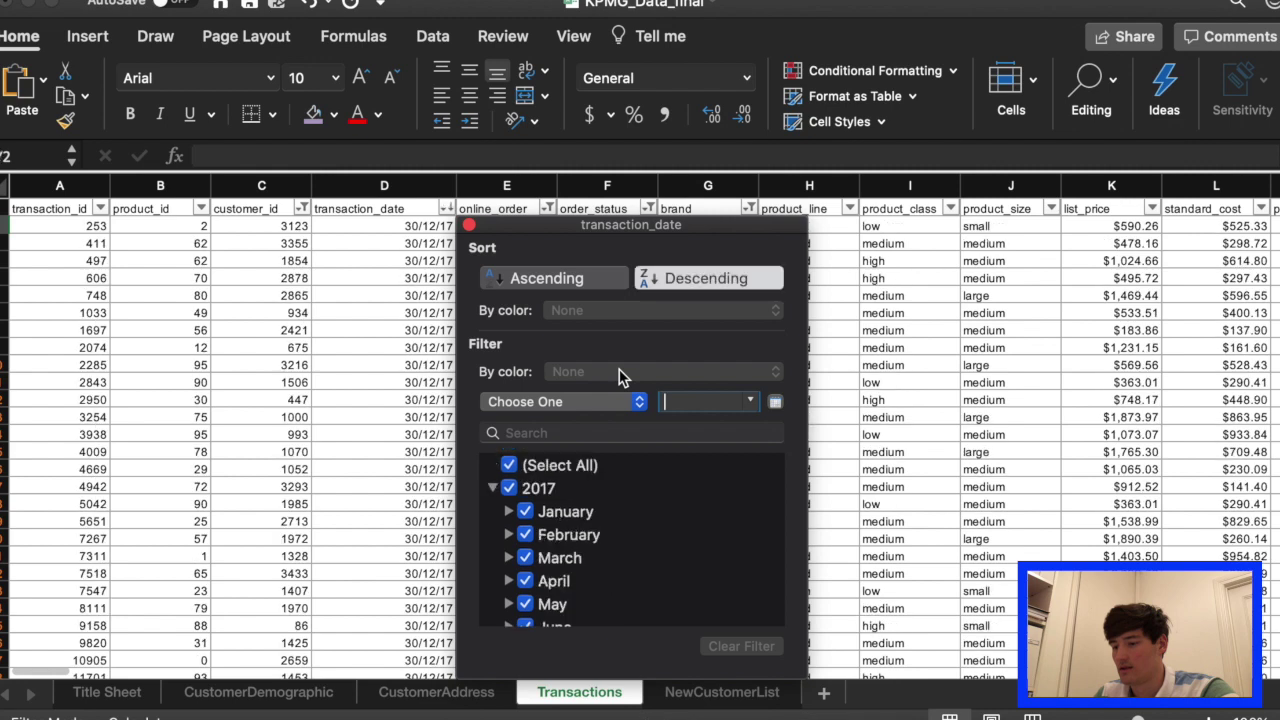
click(469, 224)
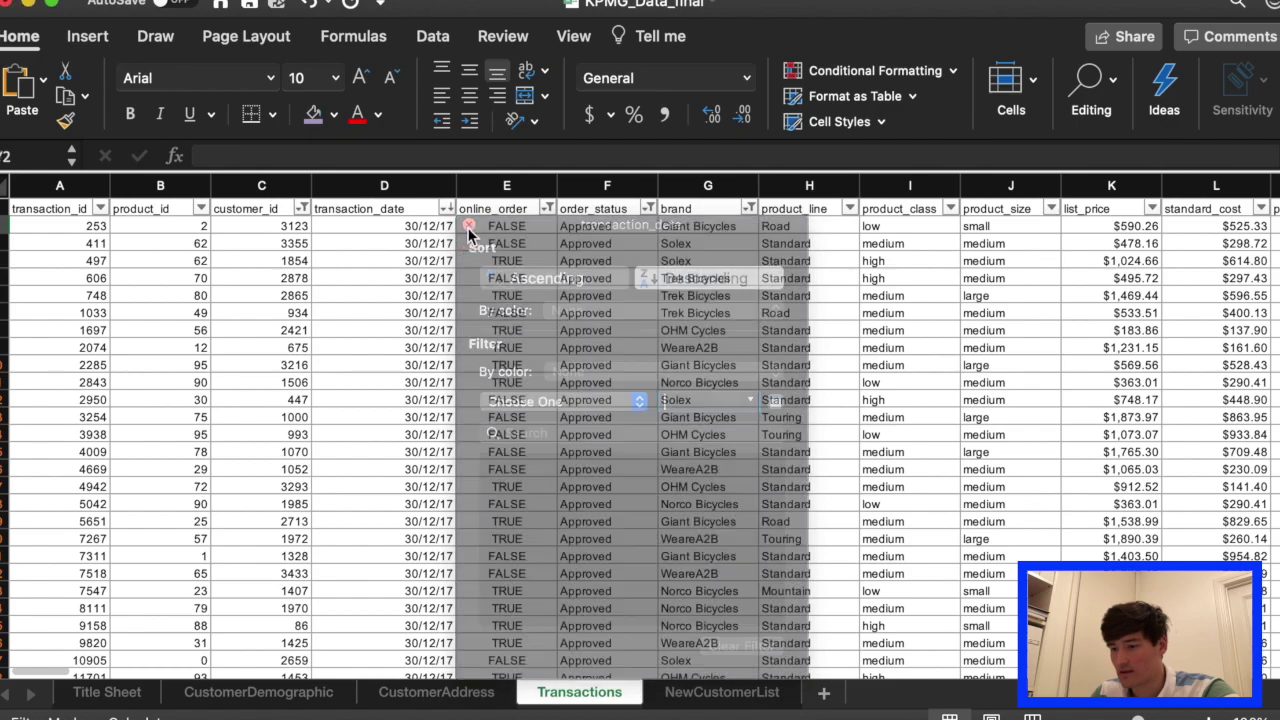
Enter 30/12/17 as the comparison date in Y2 under the Comparison Date header.
scroll(538, 278, right, 10)
scroll(538, 278, right, 6)
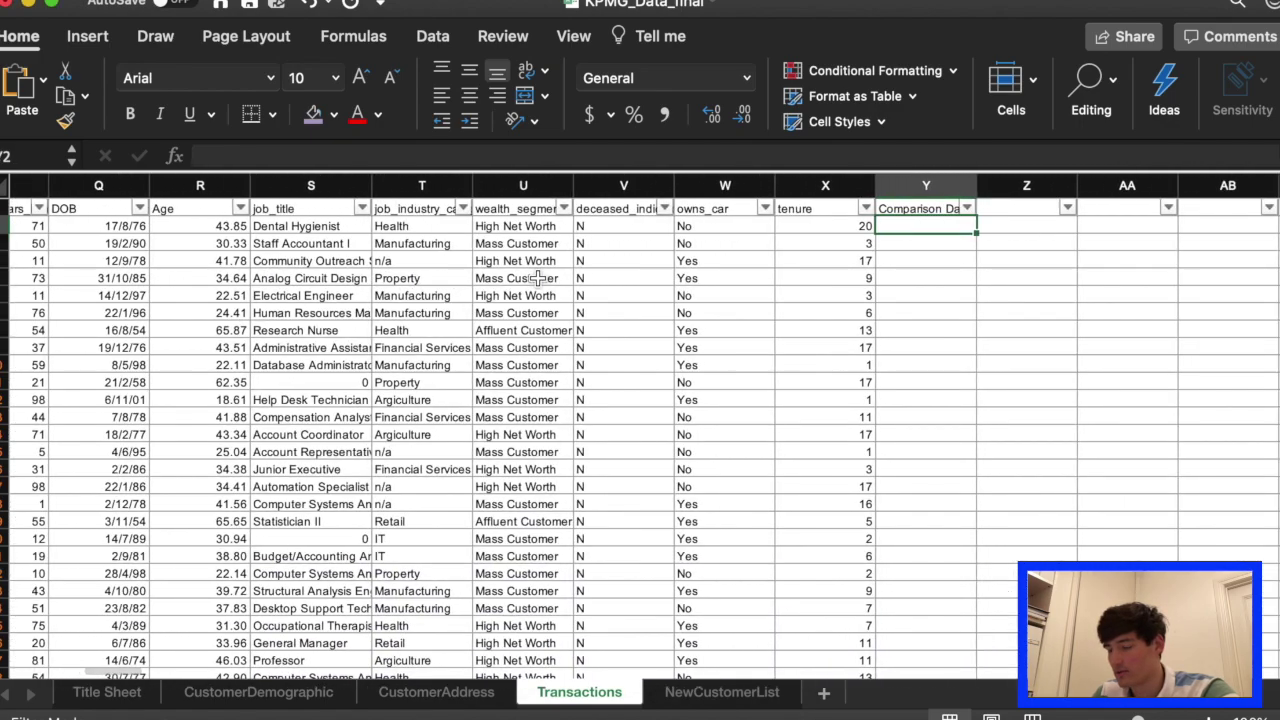
text(30/12/1)
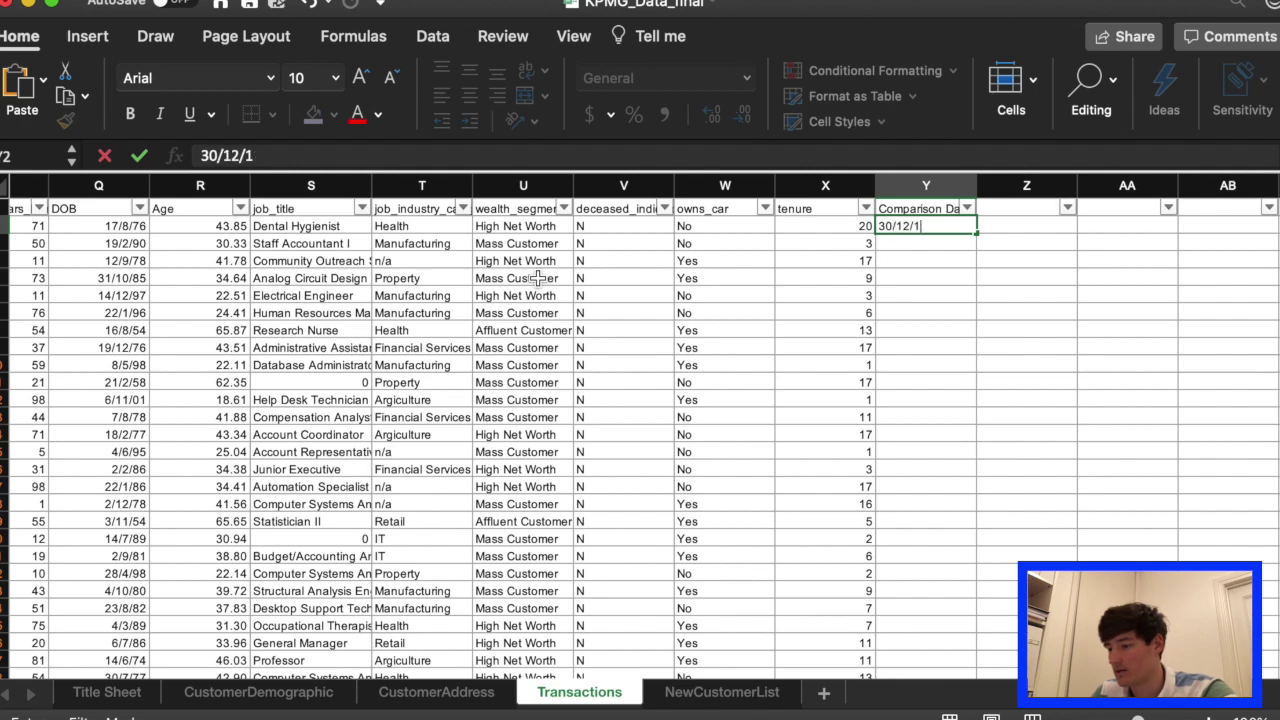
text(7)
key(Return)
Insert a new column D directly before transaction_date and give it the header recency.
scroll(538, 278, left, 10)
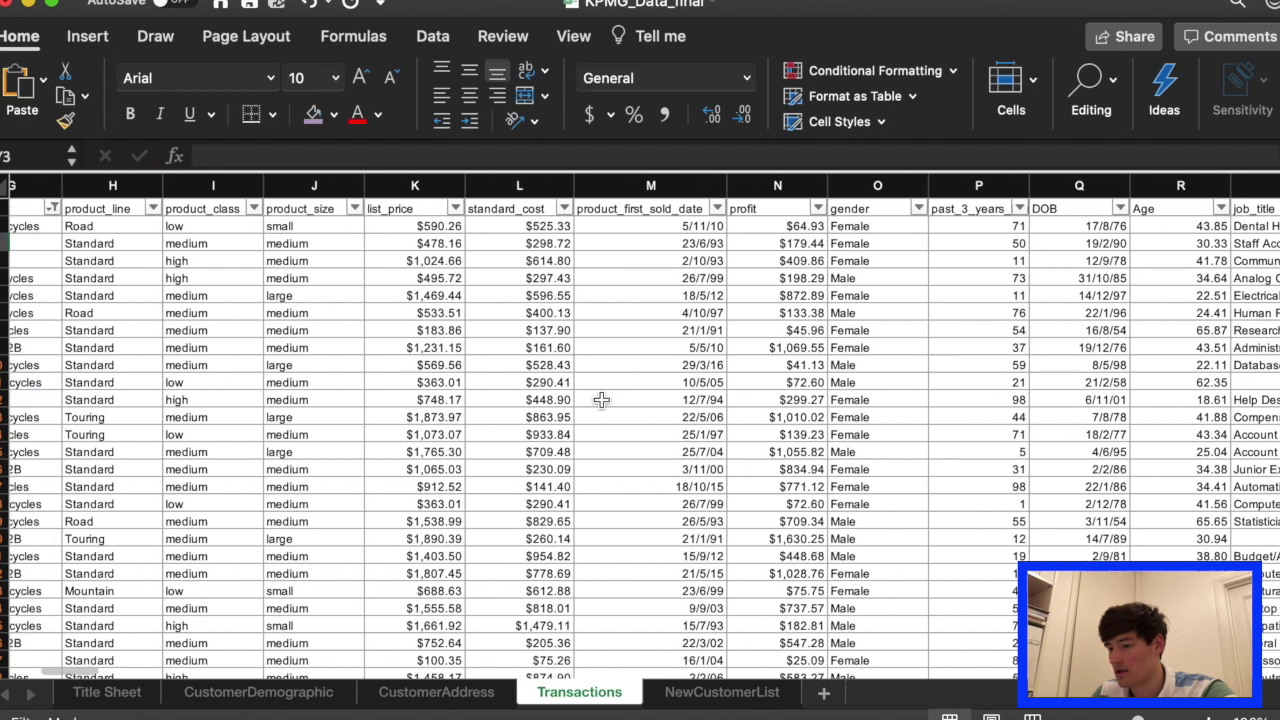
scroll(600, 400, left, 5)
click(355, 188)
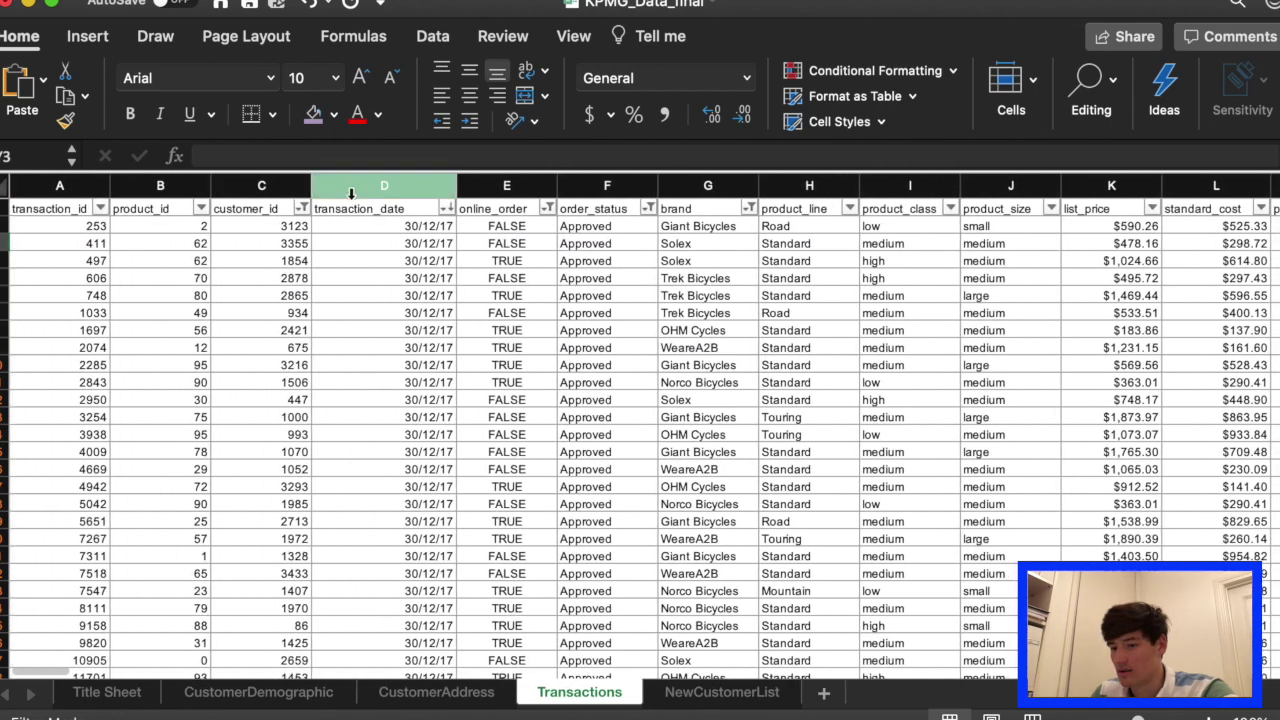
right_click(310, 188)
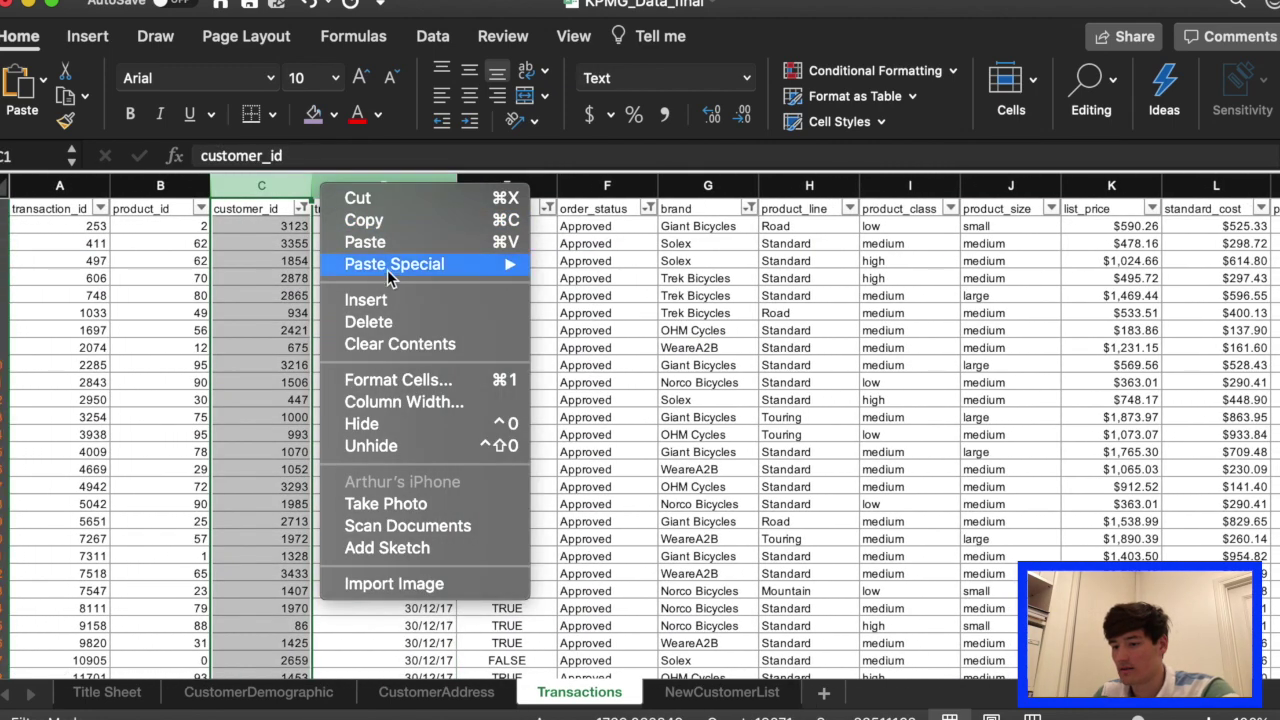
click(348, 185)
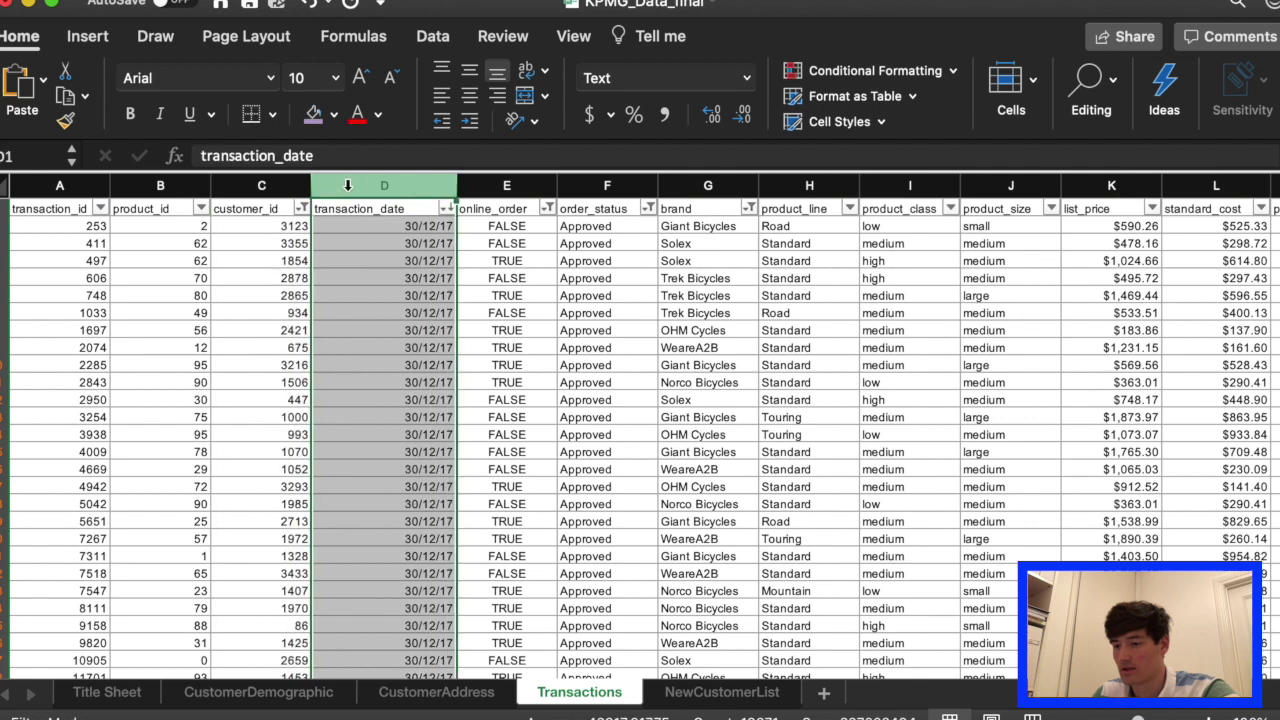
right_click(348, 186)
click(407, 303)
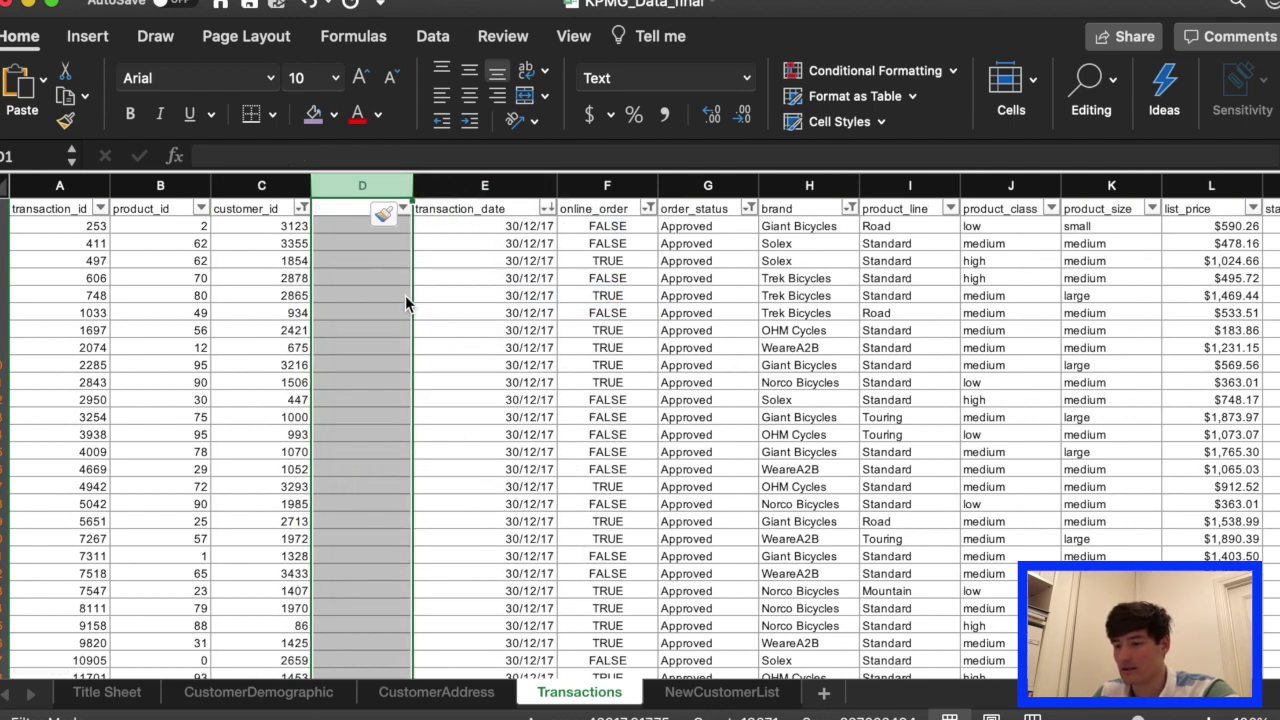
click(328, 212)
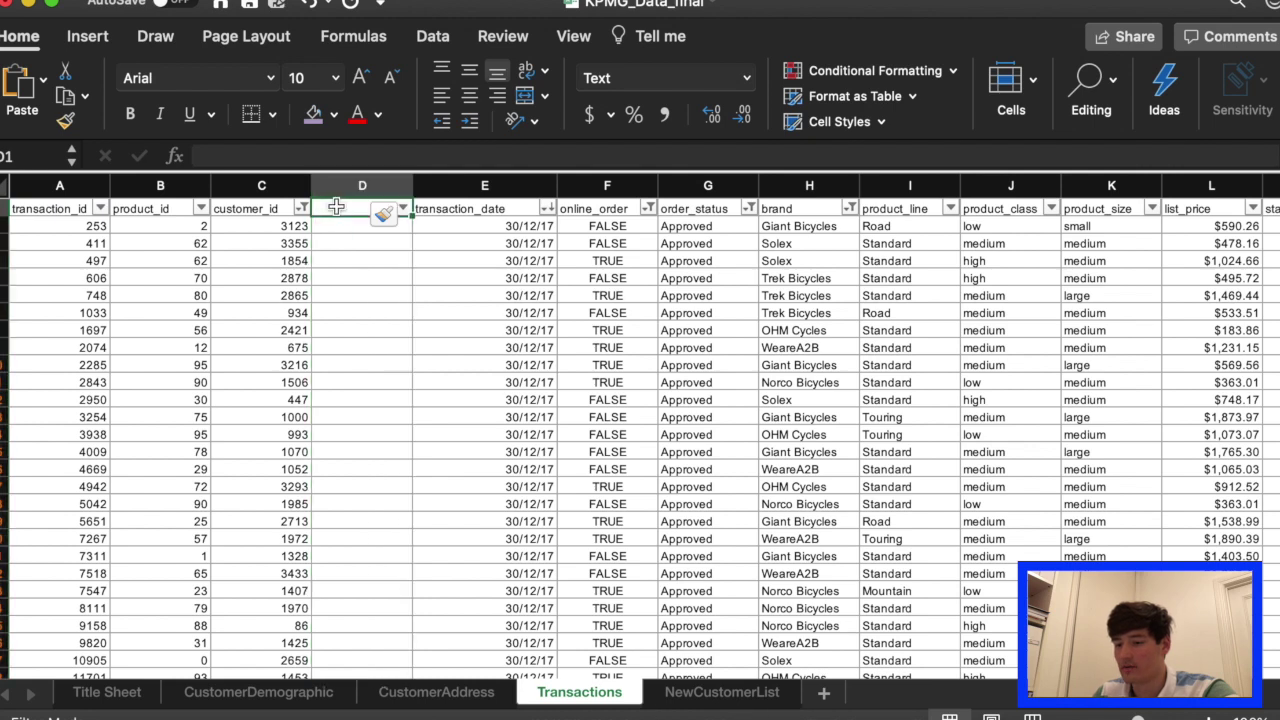
text(recenc)
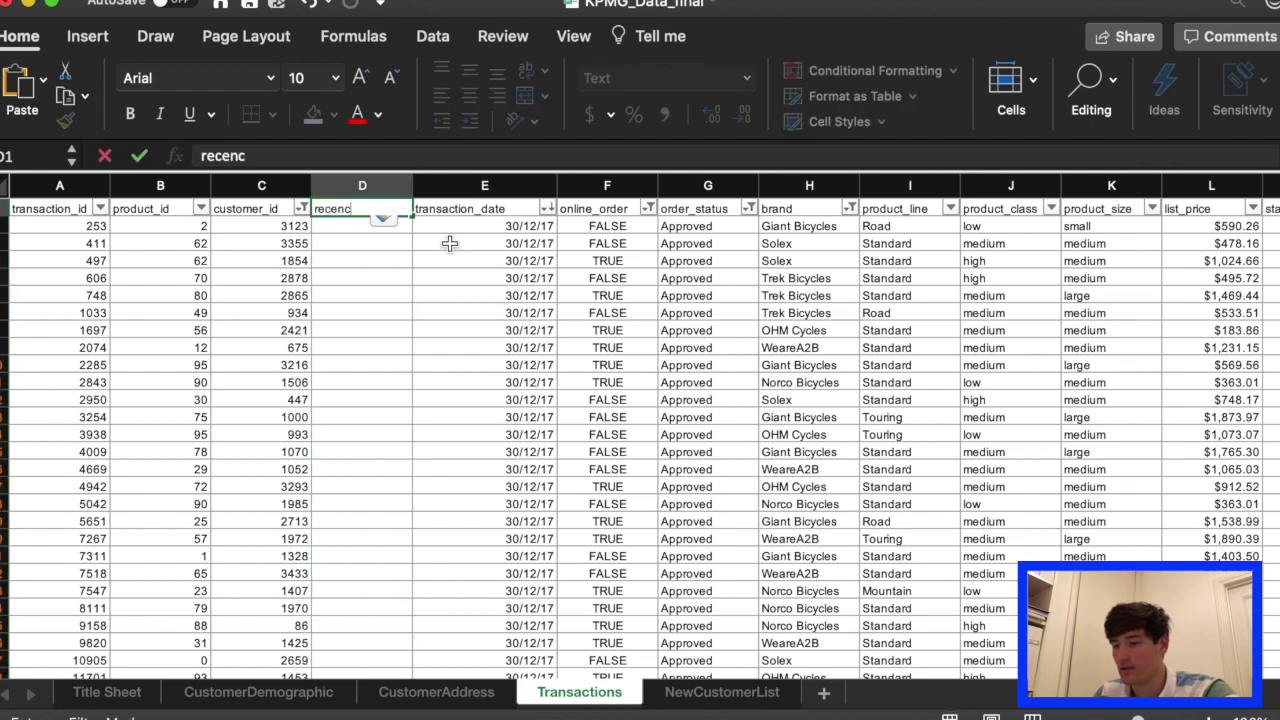
text(y)
key(Return)
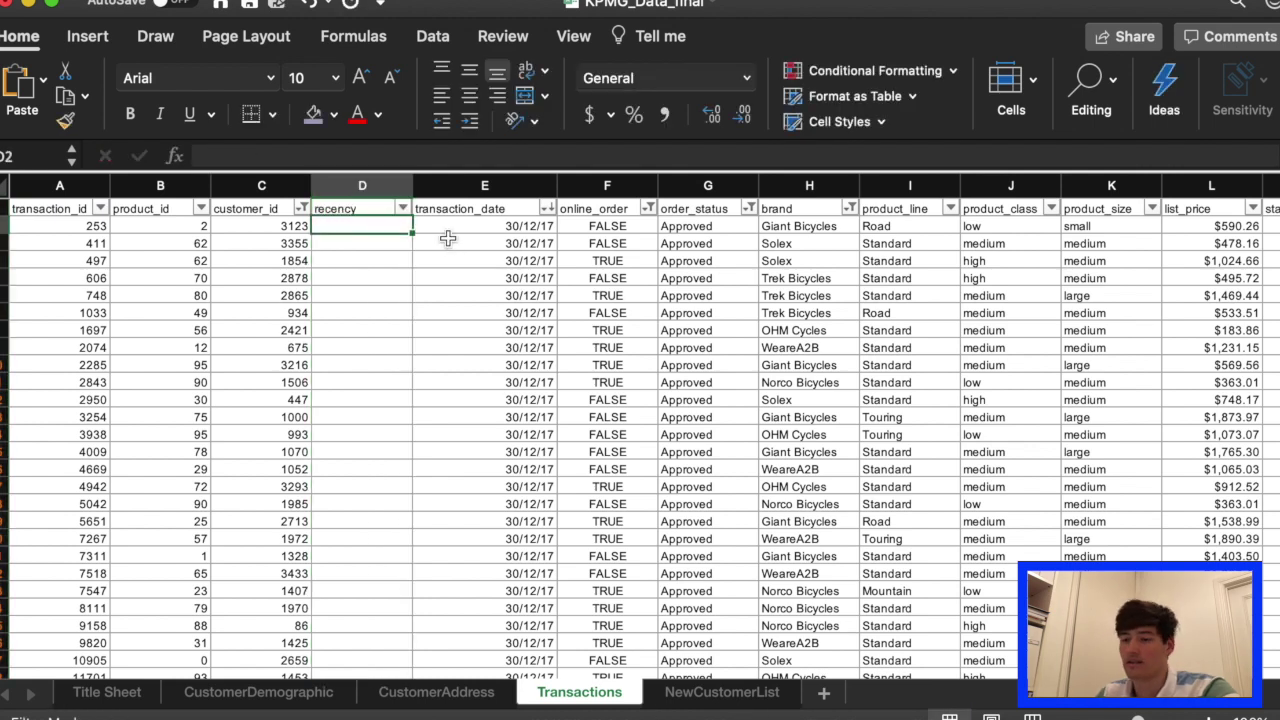
Build a formula in D2 of the recency column that subtracts transaction date E2 from comparison date Z2.
click(362, 186)
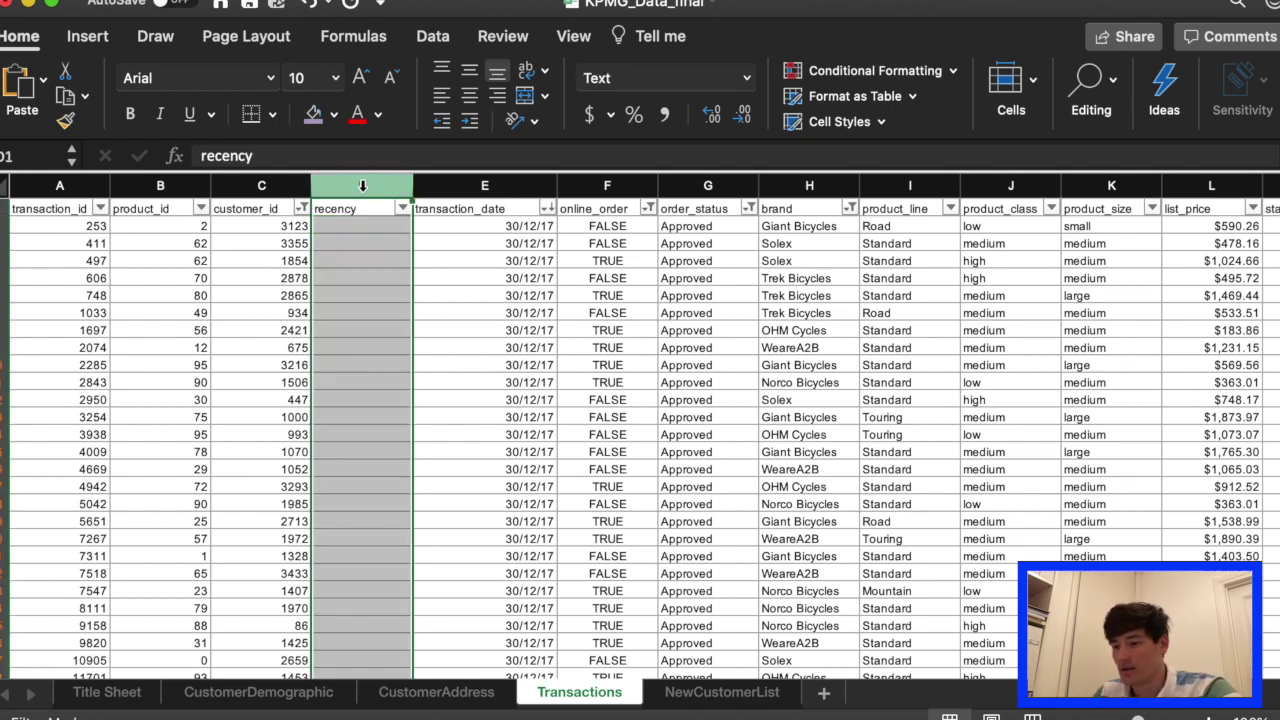
click(358, 227)
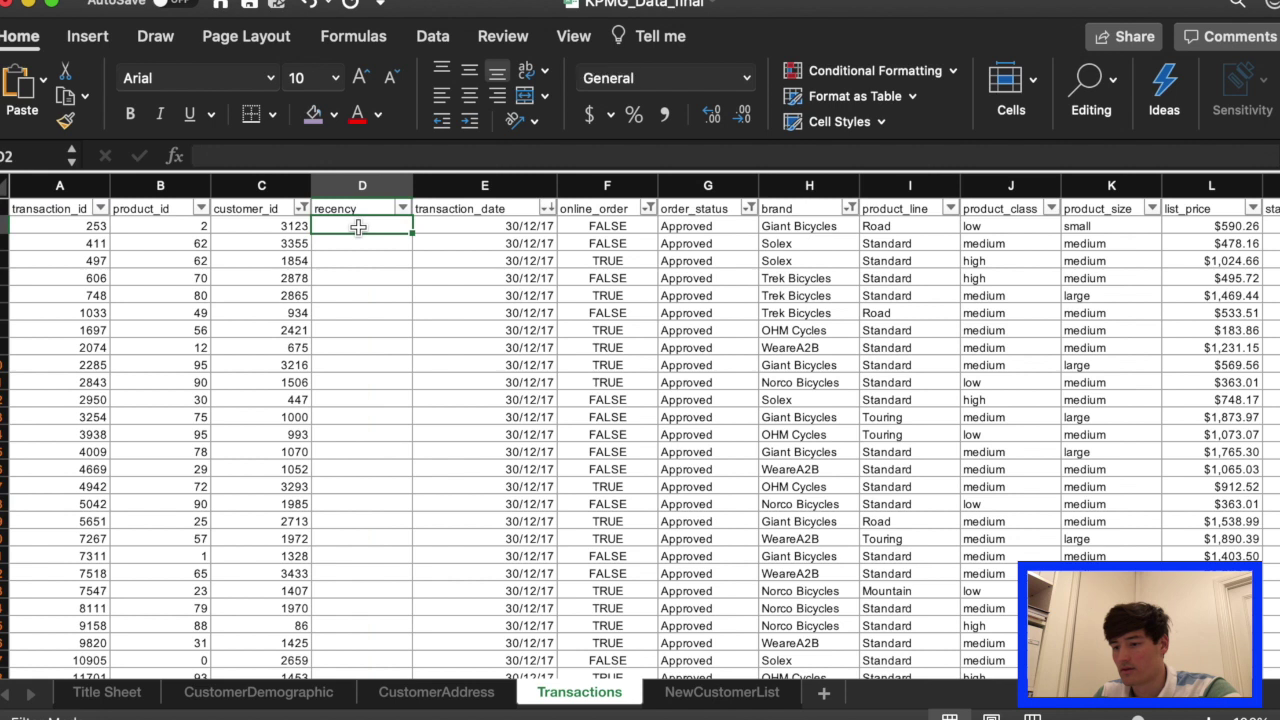
text(=)
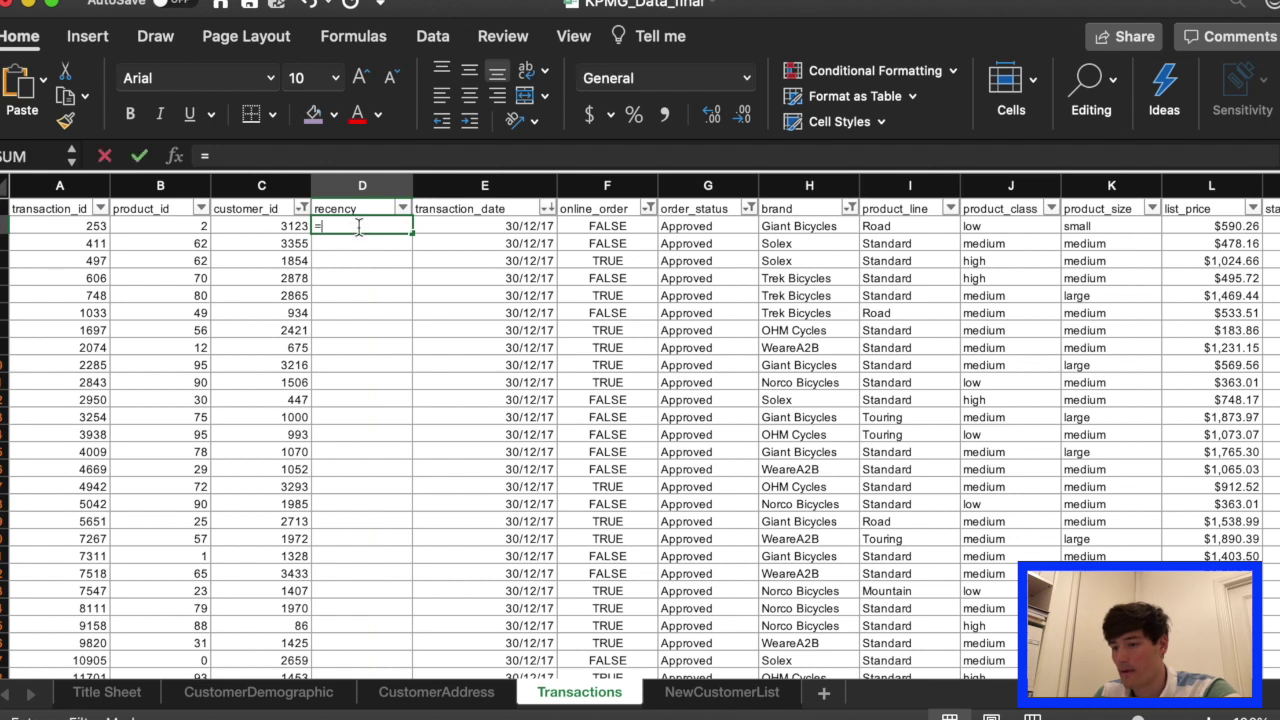
click(525, 229)
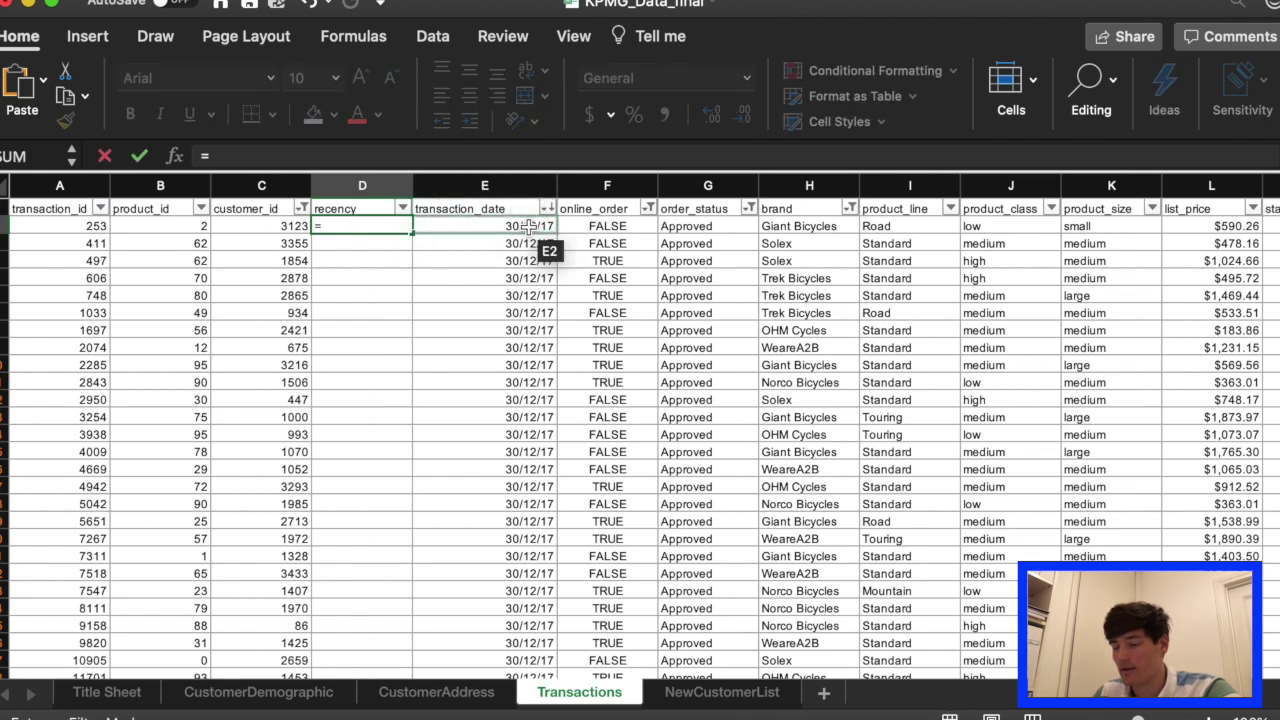
scroll(527, 227, right, 10)
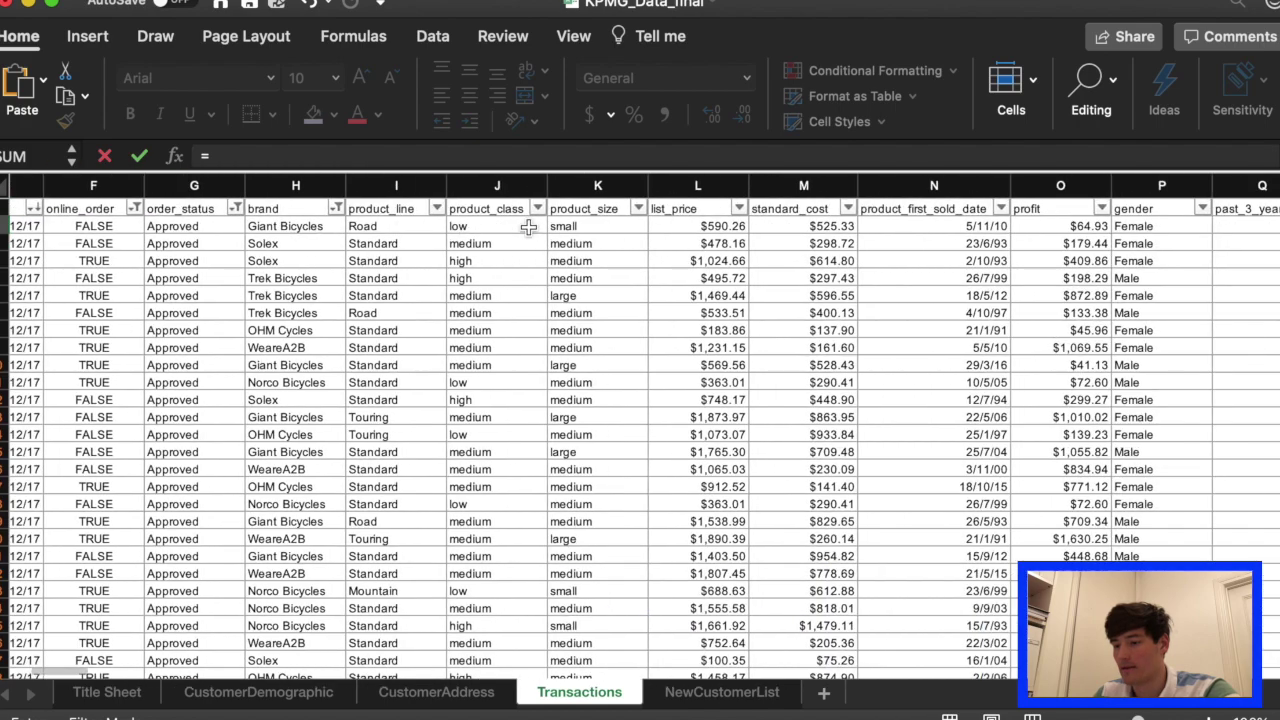
scroll(527, 227, right, 5)
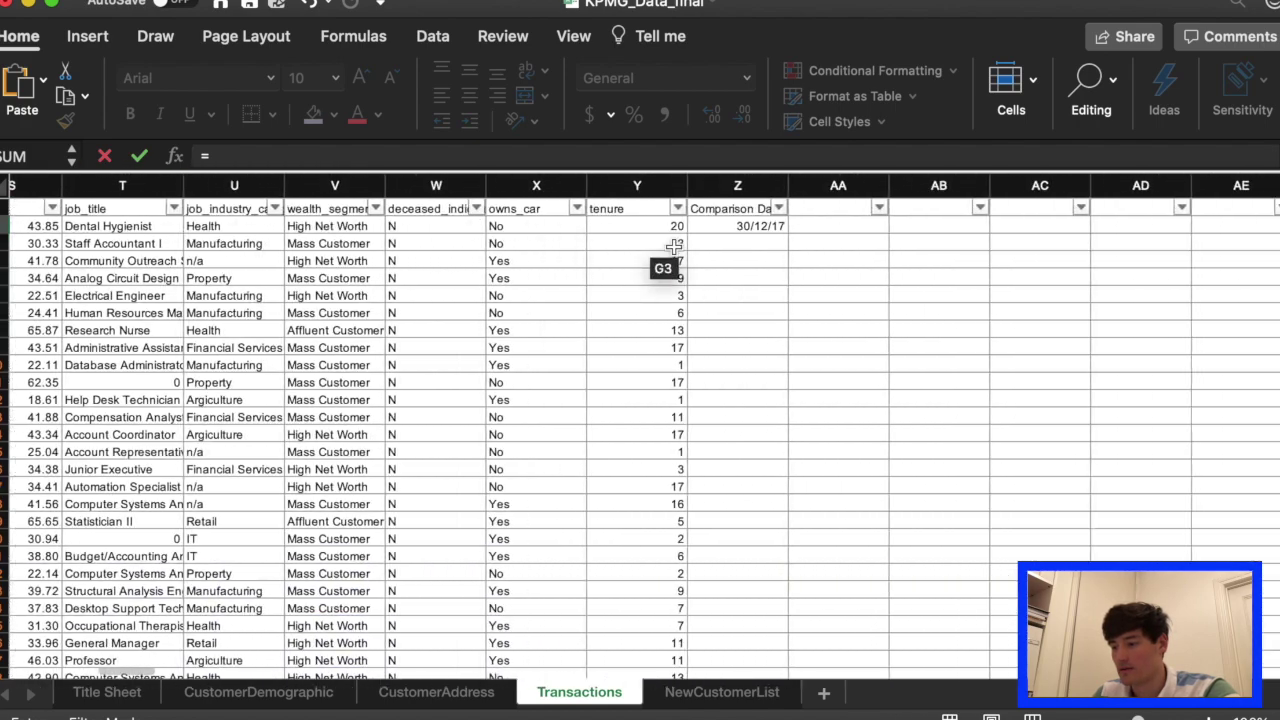
click(723, 225)
scroll(541, 260, left, 6)
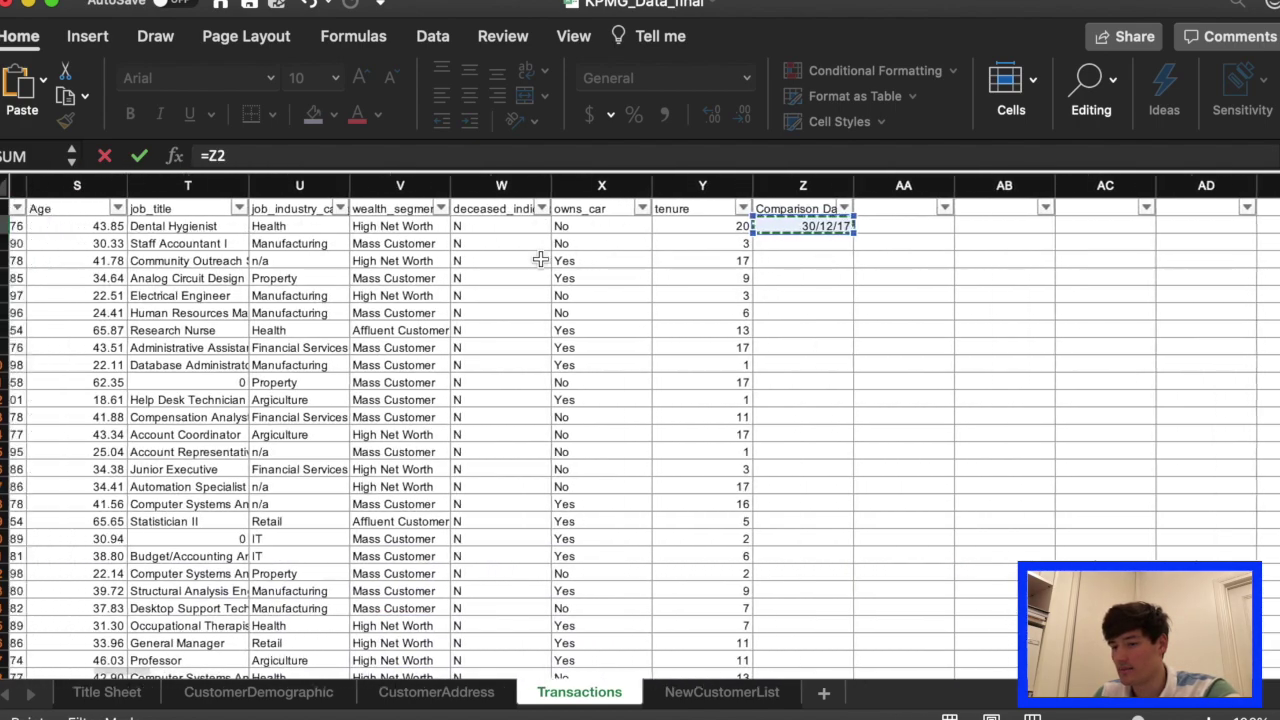
scroll(541, 260, left, 10)
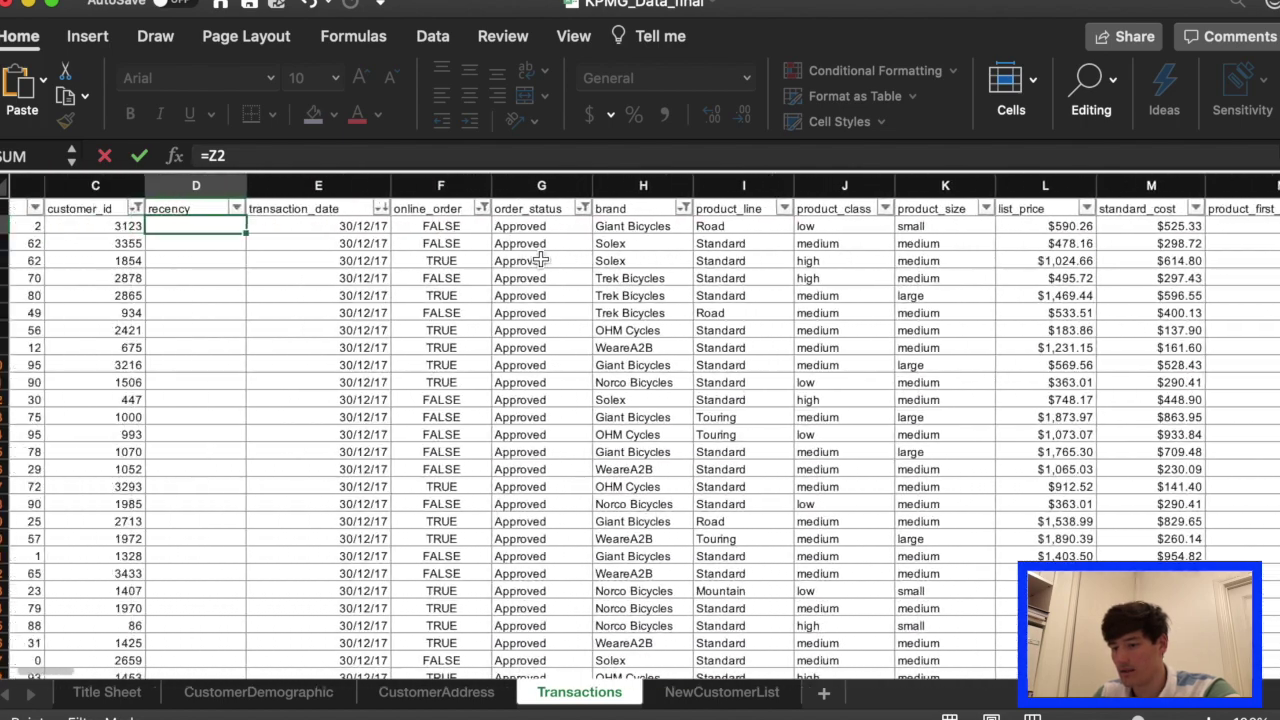
scroll(541, 260, left, 1)
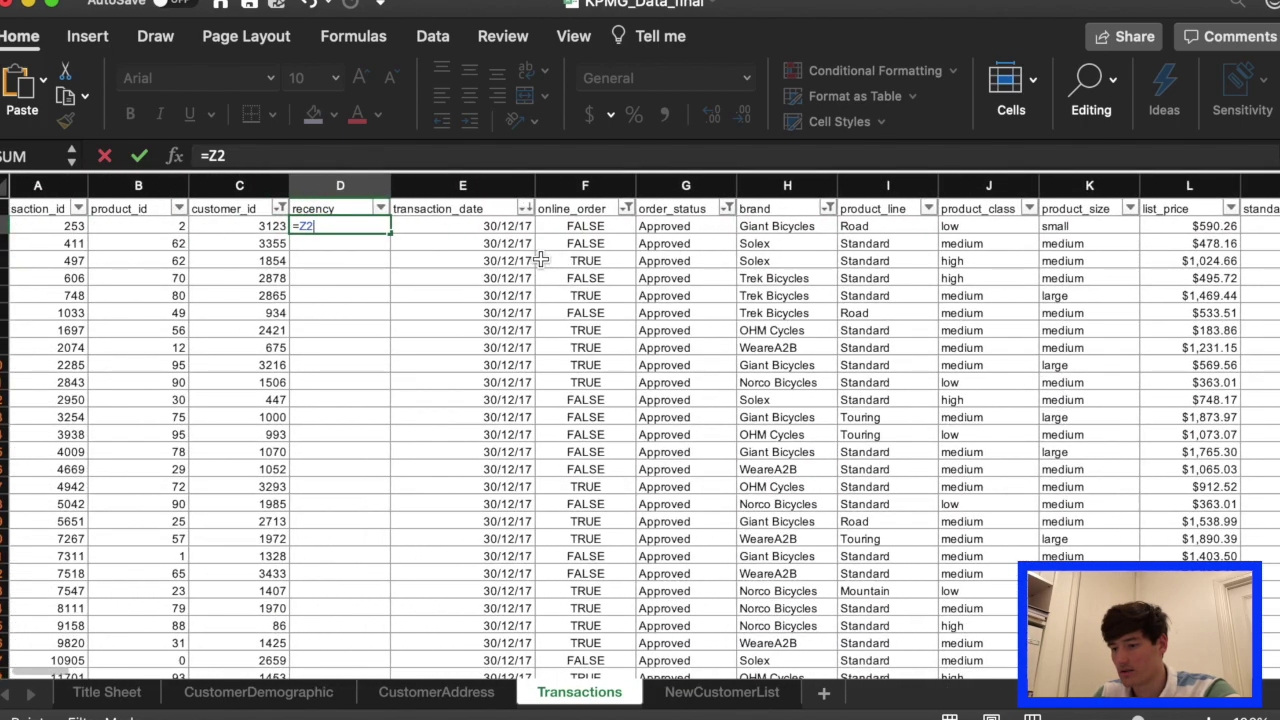
text(-)
click(495, 224)
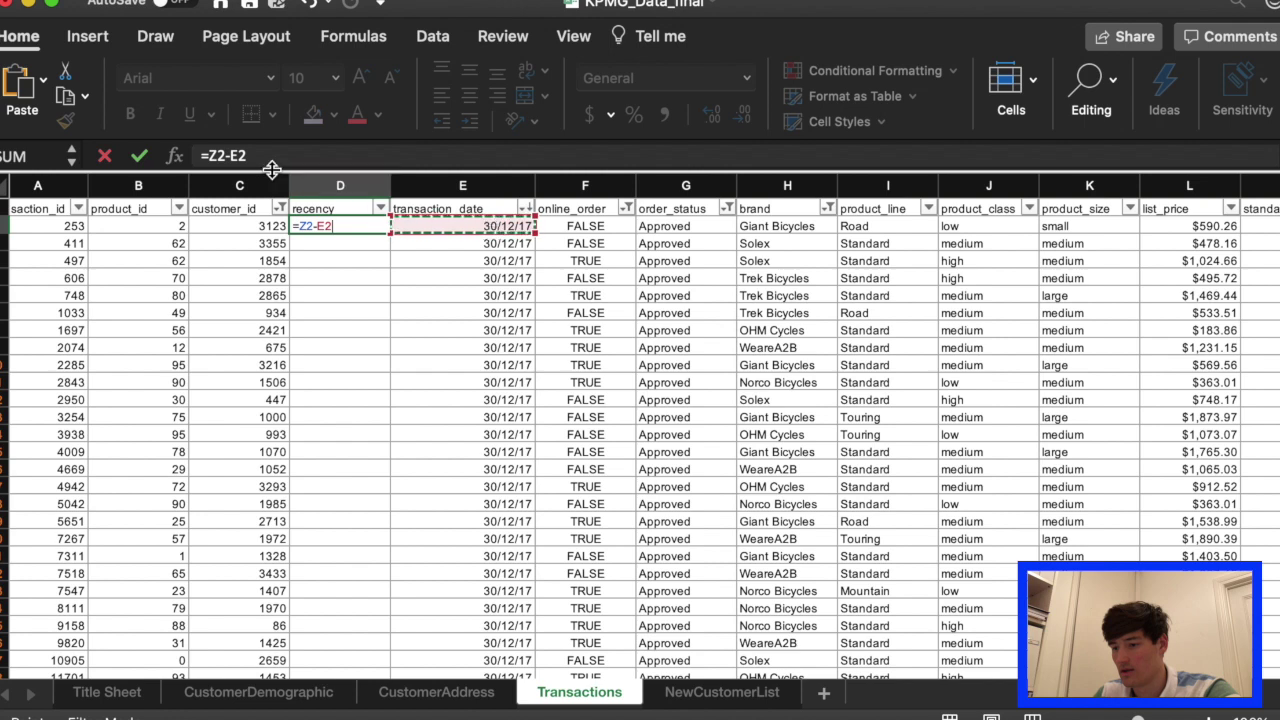
Make the Z2 reference absolute so D2 reads =$Z$2-E2, and fill the formula down the recency column.
click(210, 156)
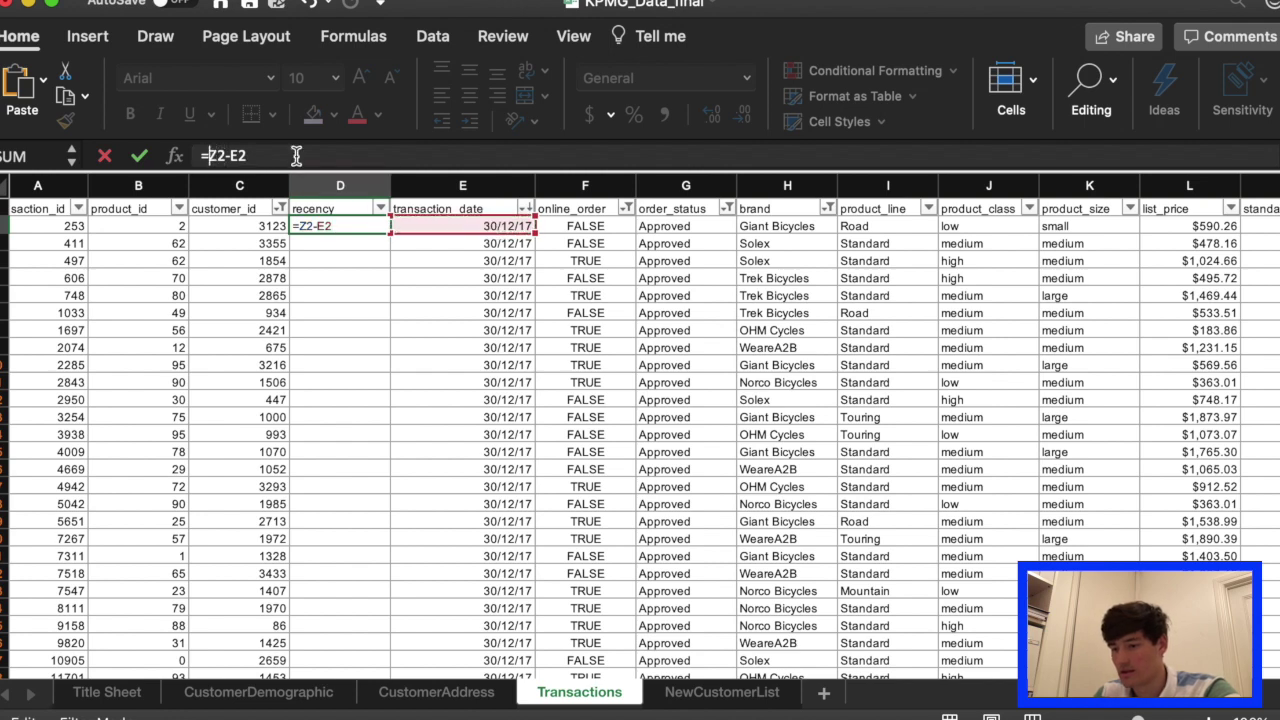
text($)
click(224, 155)
text($)
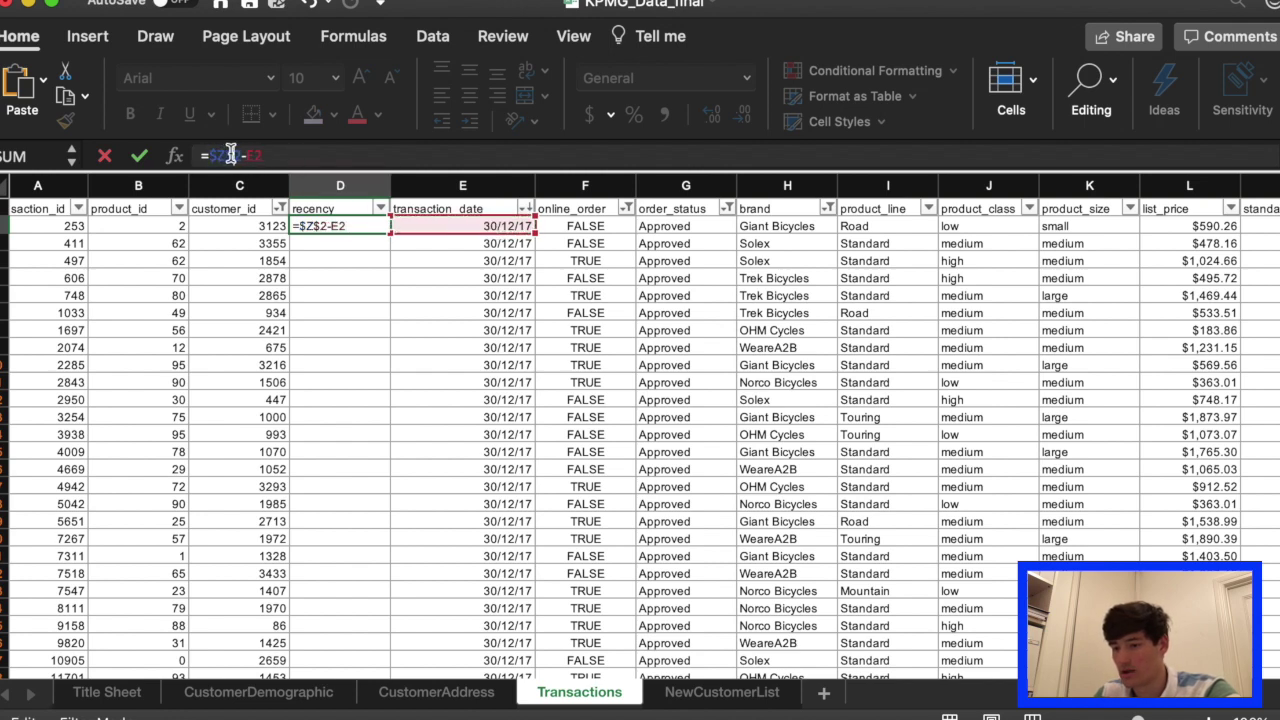
key(Return)
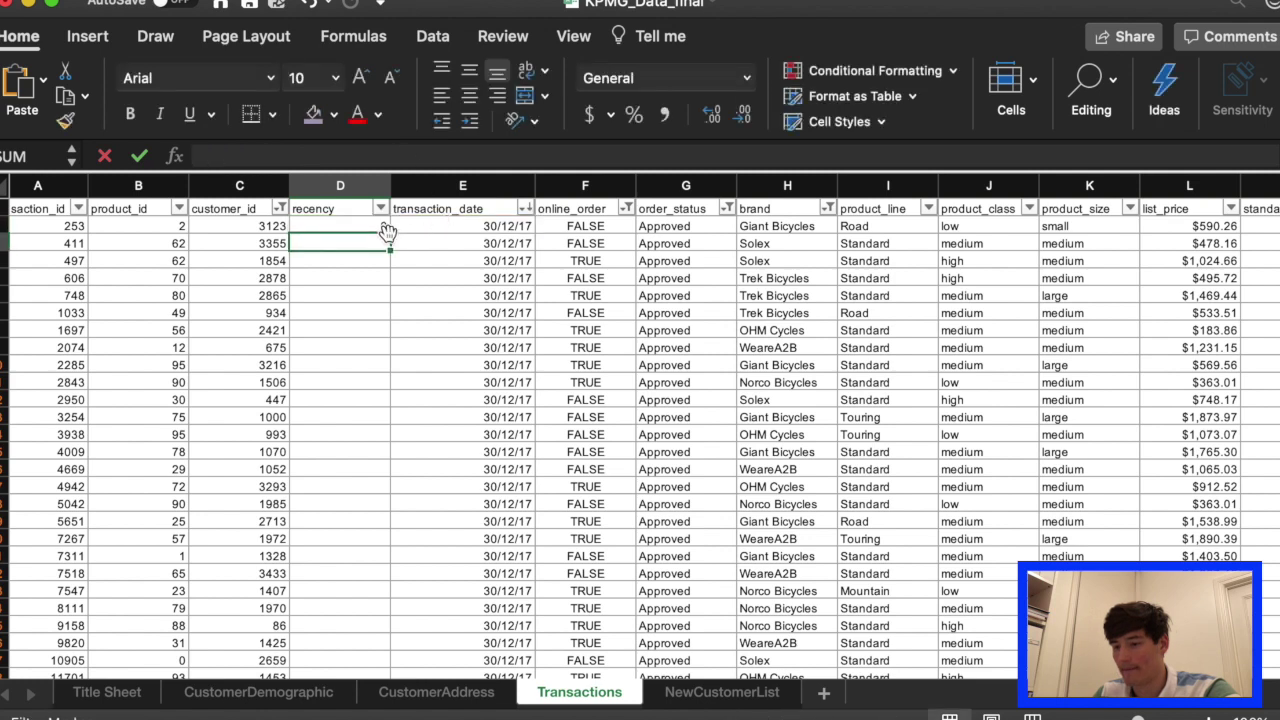
click(378, 227)
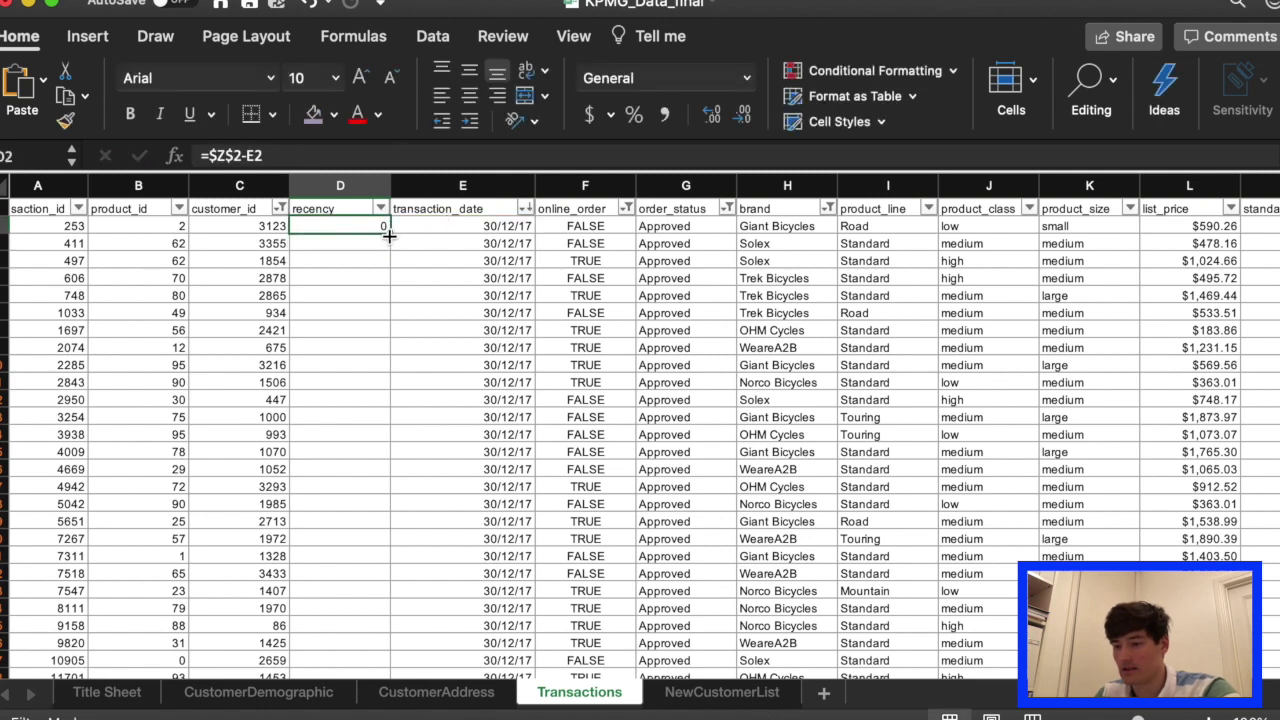
double_click(389, 234)
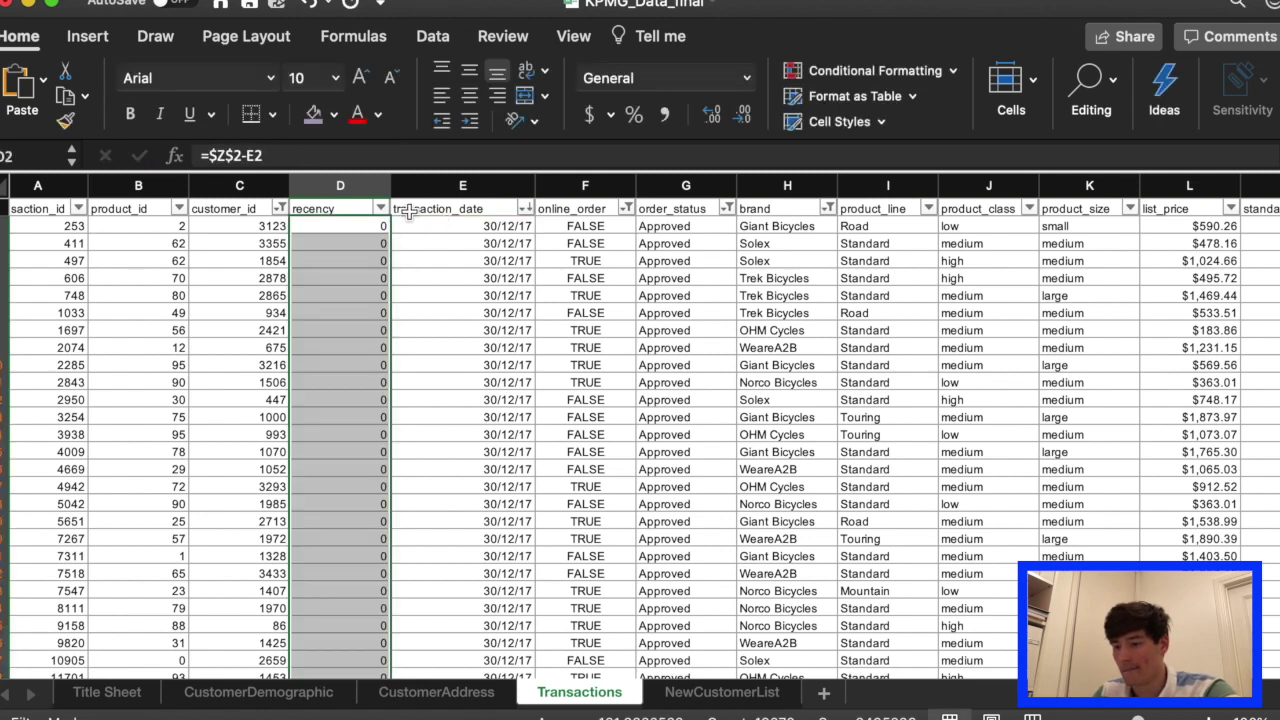
Examine the range of recency values in the column's filter list and review the Transactions columns through Comparison Date.
click(381, 208)
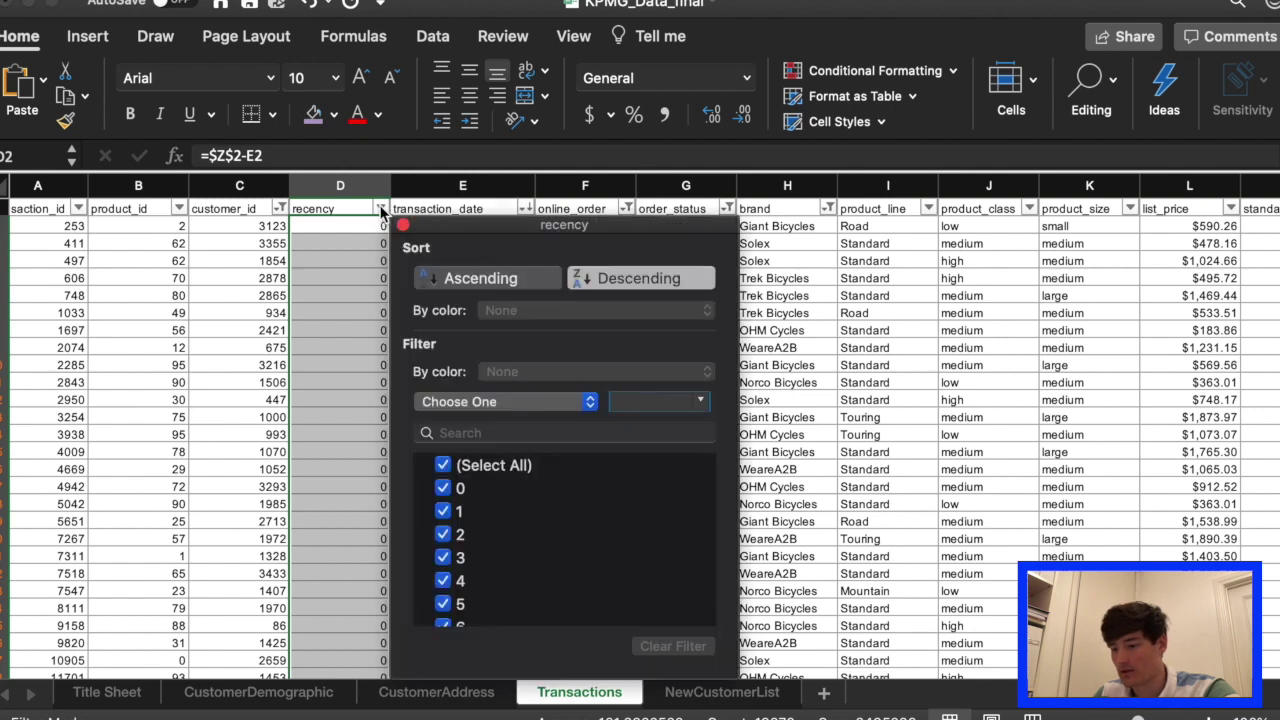
scroll(503, 524, down, 5)
scroll(503, 524, down, 15)
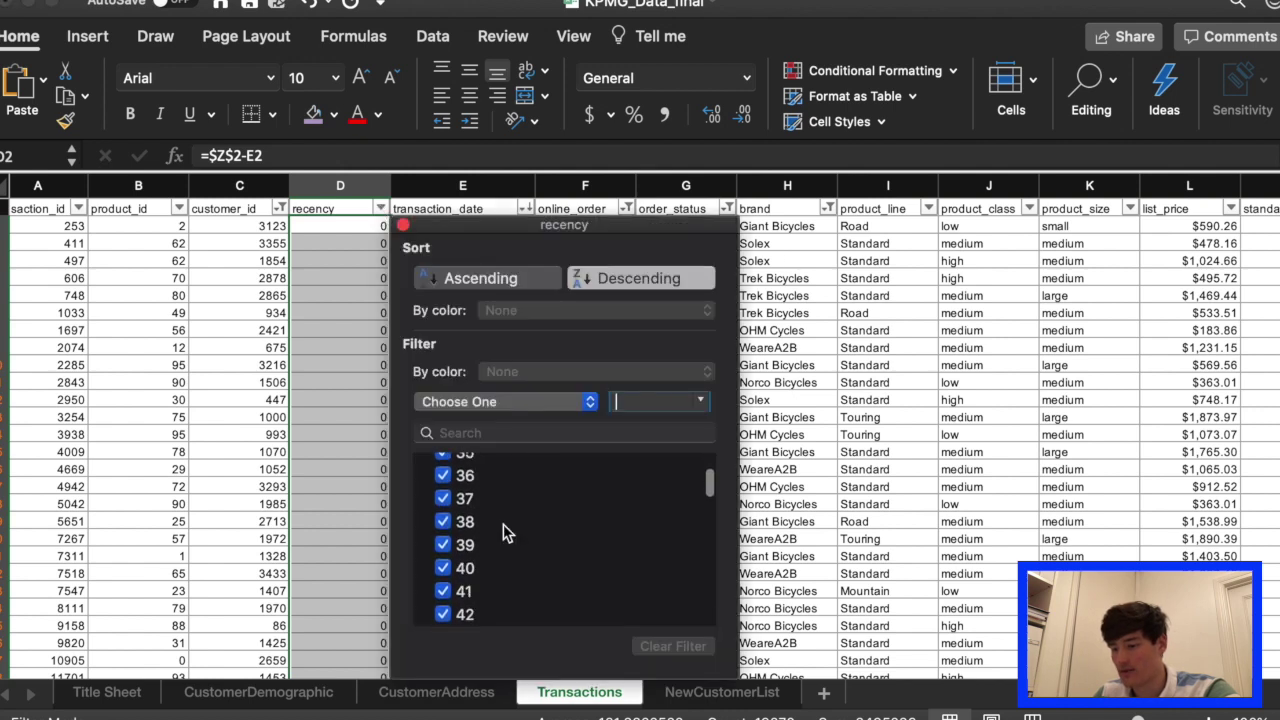
scroll(503, 524, up, 20)
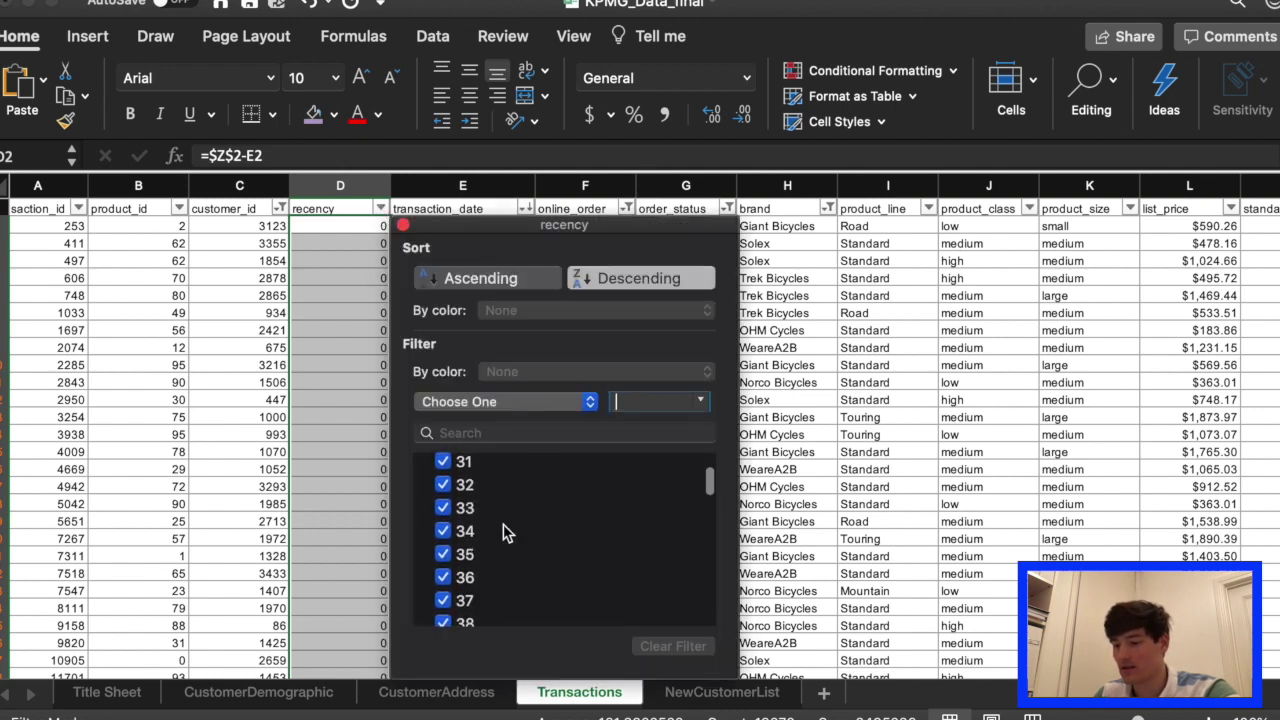
click(403, 225)
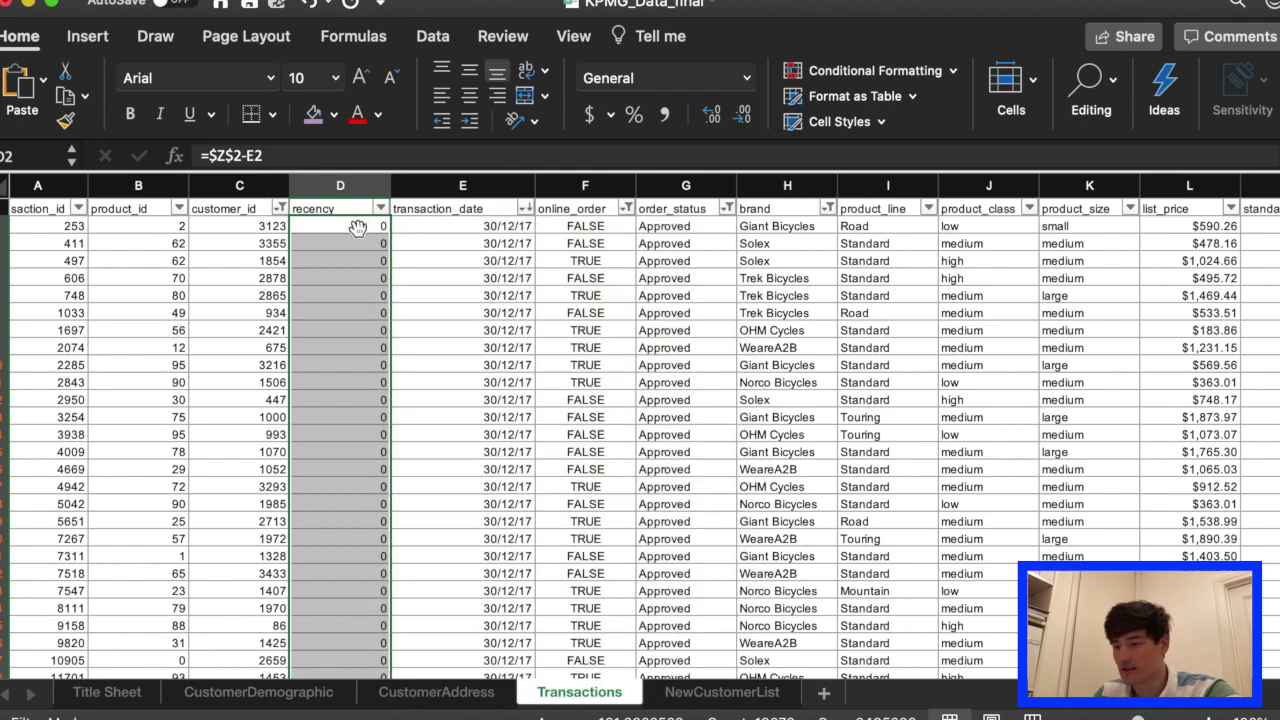
click(422, 229)
scroll(824, 372, right, 10)
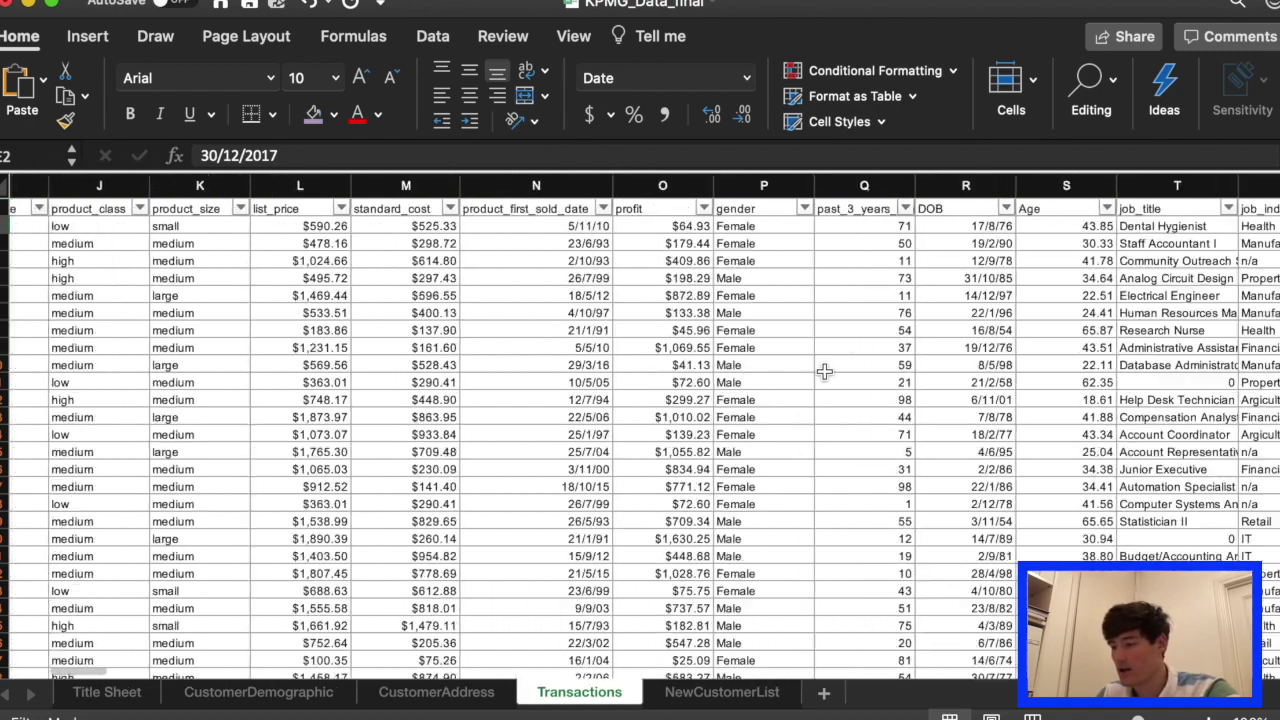
scroll(824, 372, right, 15)
scroll(824, 372, left, 4)
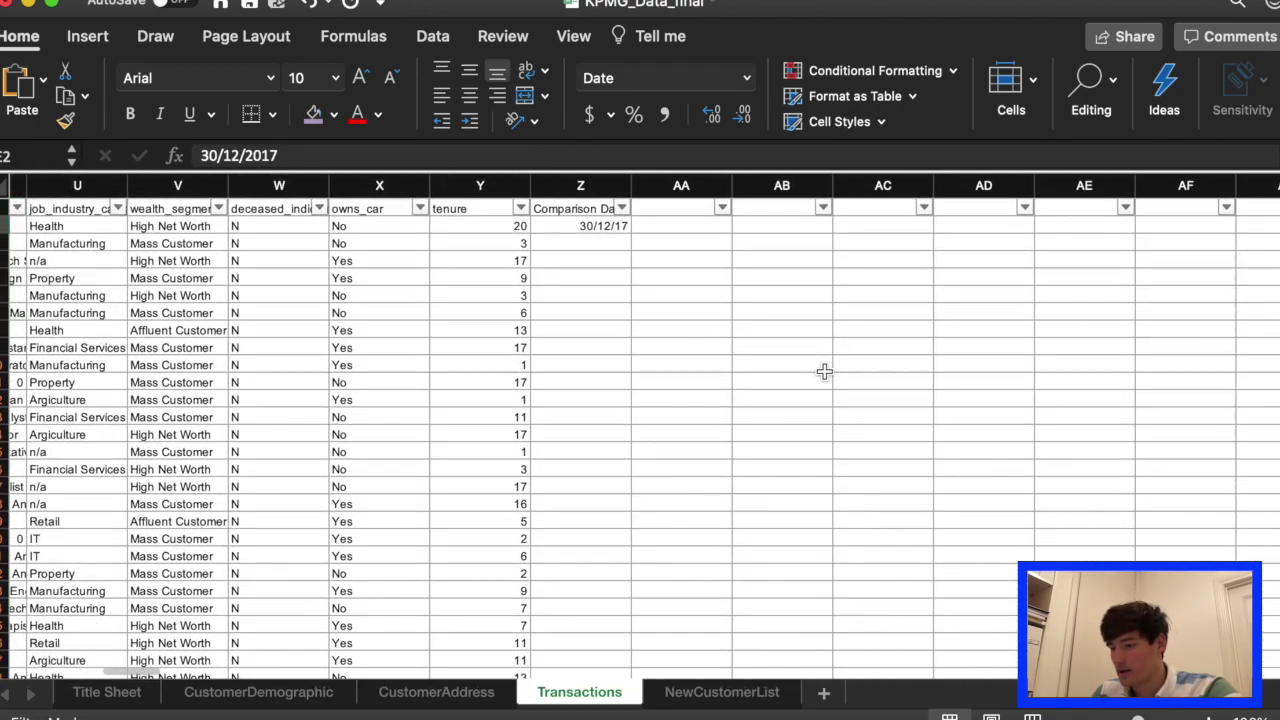
scroll(824, 372, left, 20)
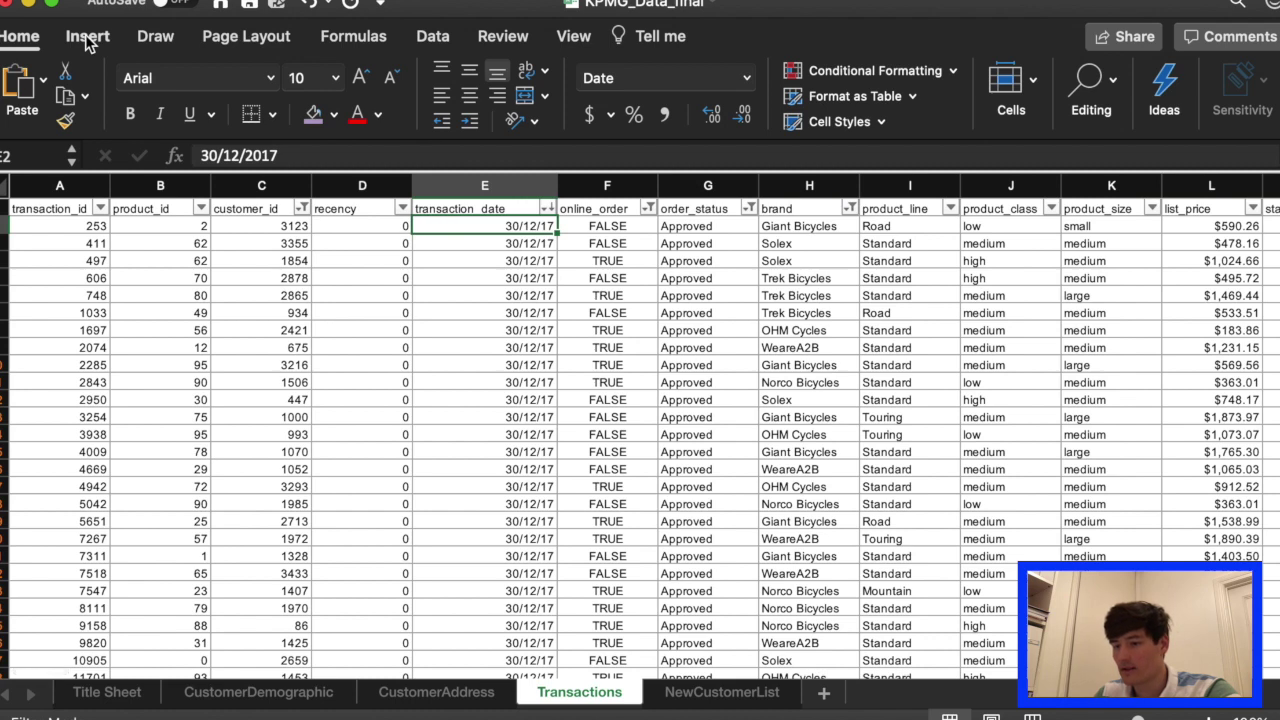
Create a PivotTable on a new worksheet from the range Transactions!$A$1:$Z$20001.
click(85, 36)
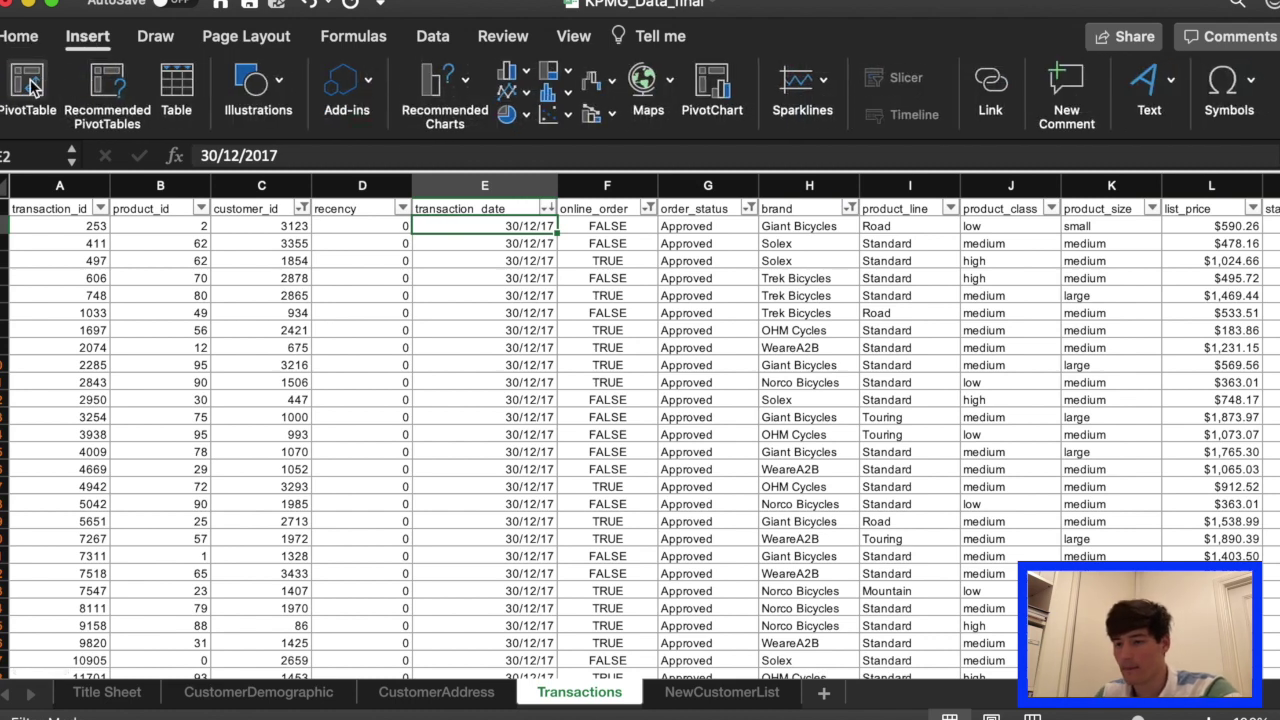
click(28, 88)
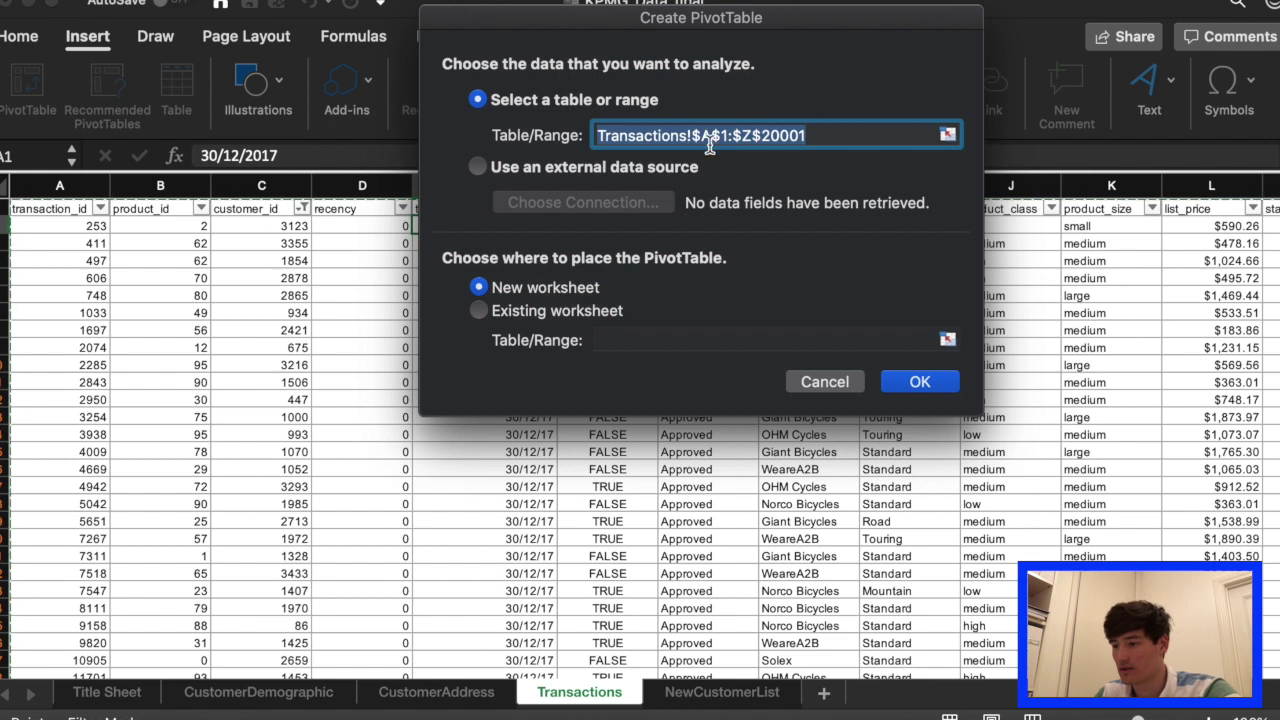
click(929, 382)
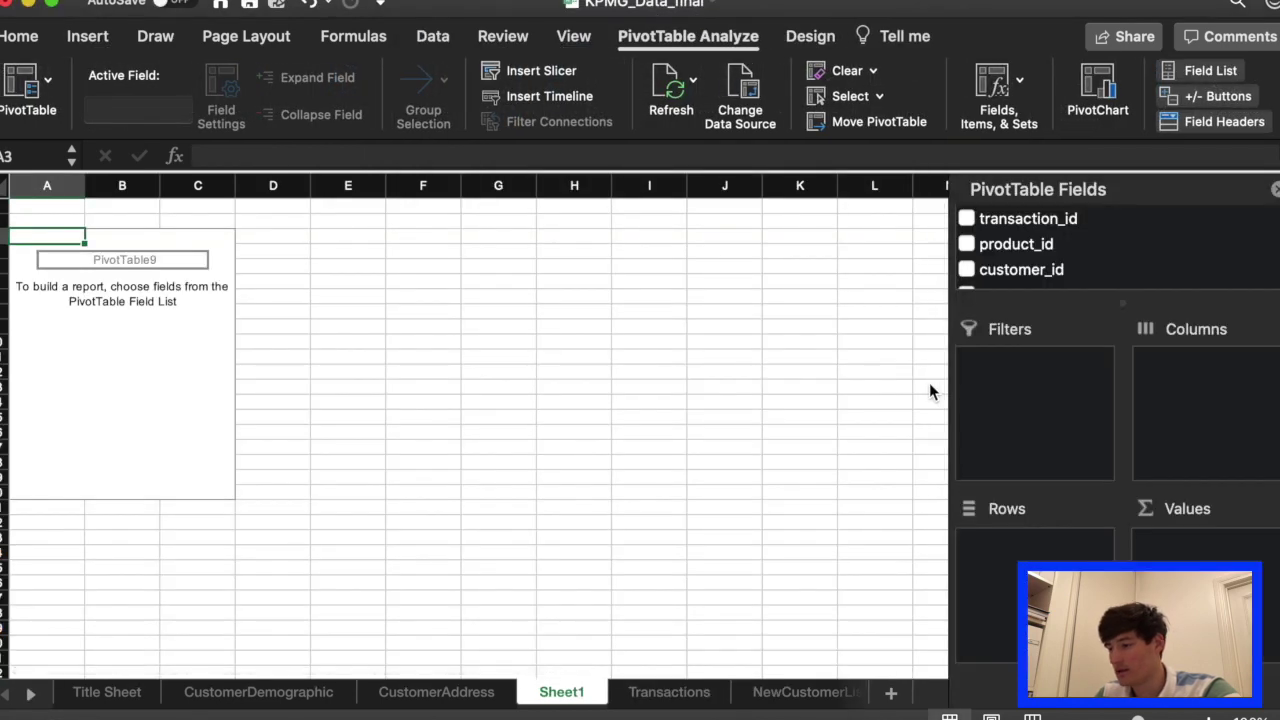
Set customer_id as the PivotTable's row field and add recency as a summed value.
scroll(1087, 272, down, 1)
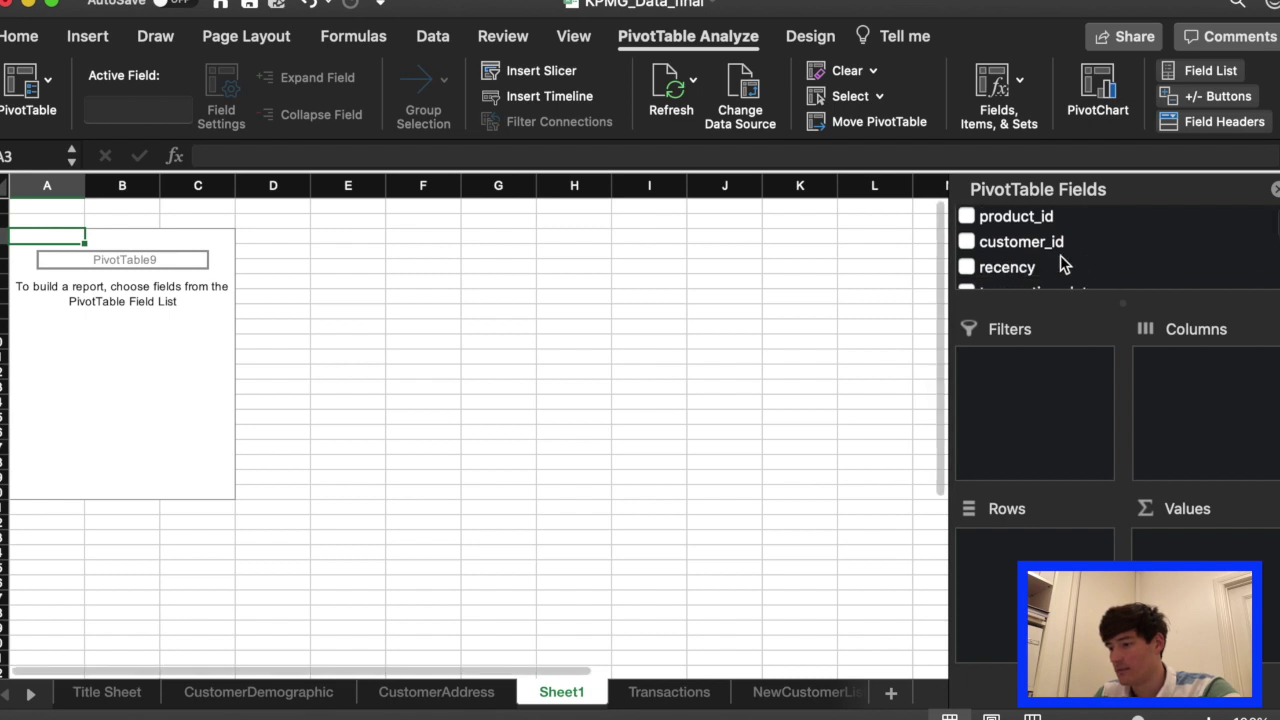
click(966, 242)
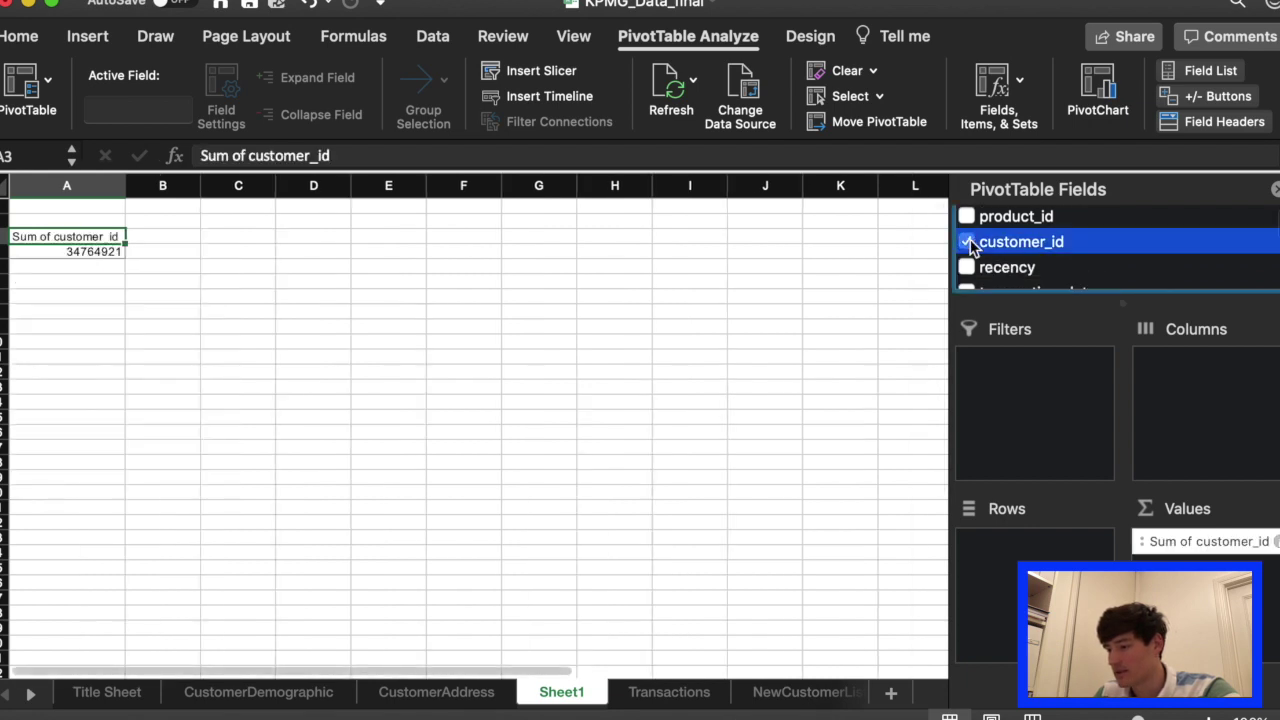
drag(1192, 553, 1066, 549)
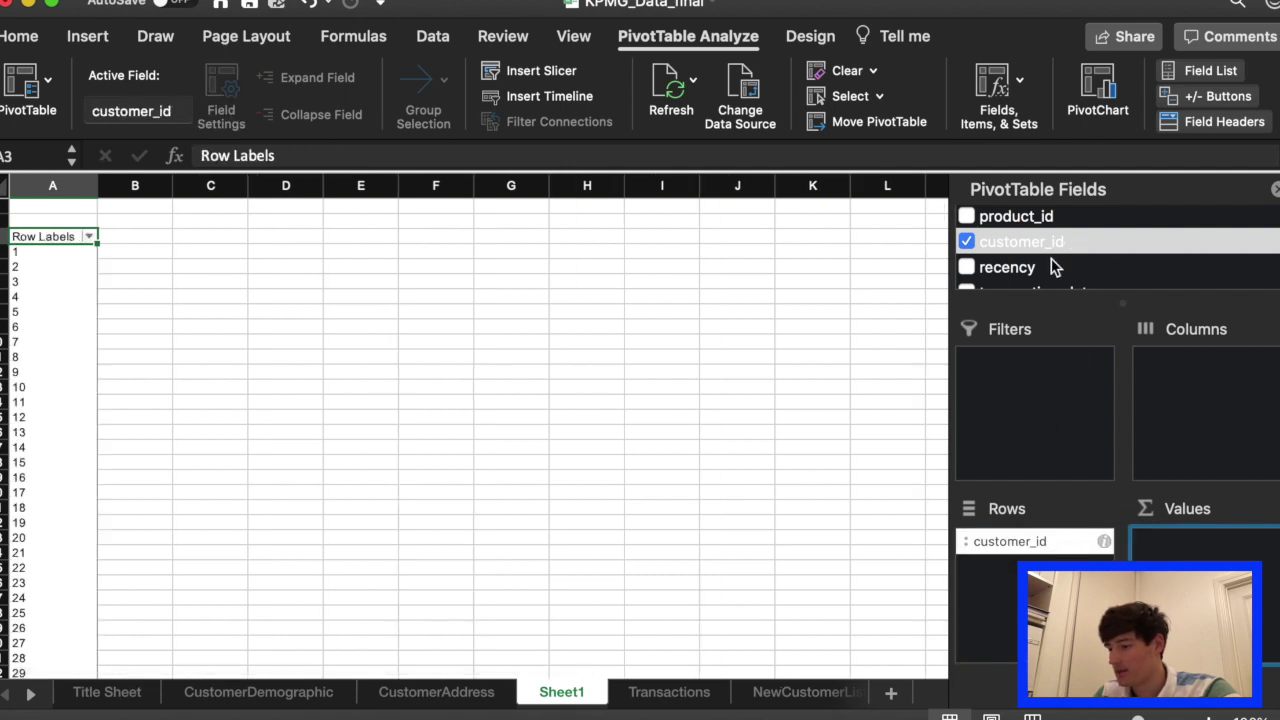
drag(1020, 268, 1165, 545)
Look through the available fields and add product_id to the PivotTable's values after recency.
scroll(1027, 273, down, 3)
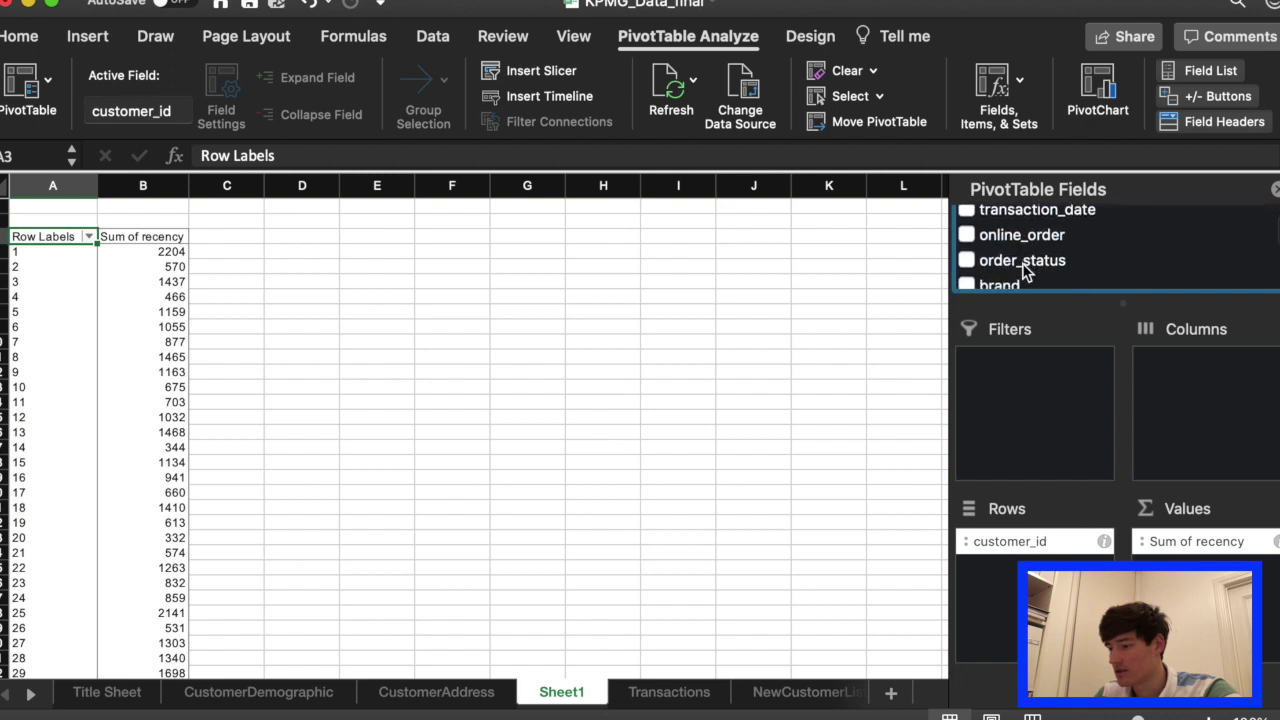
scroll(1027, 273, down, 5)
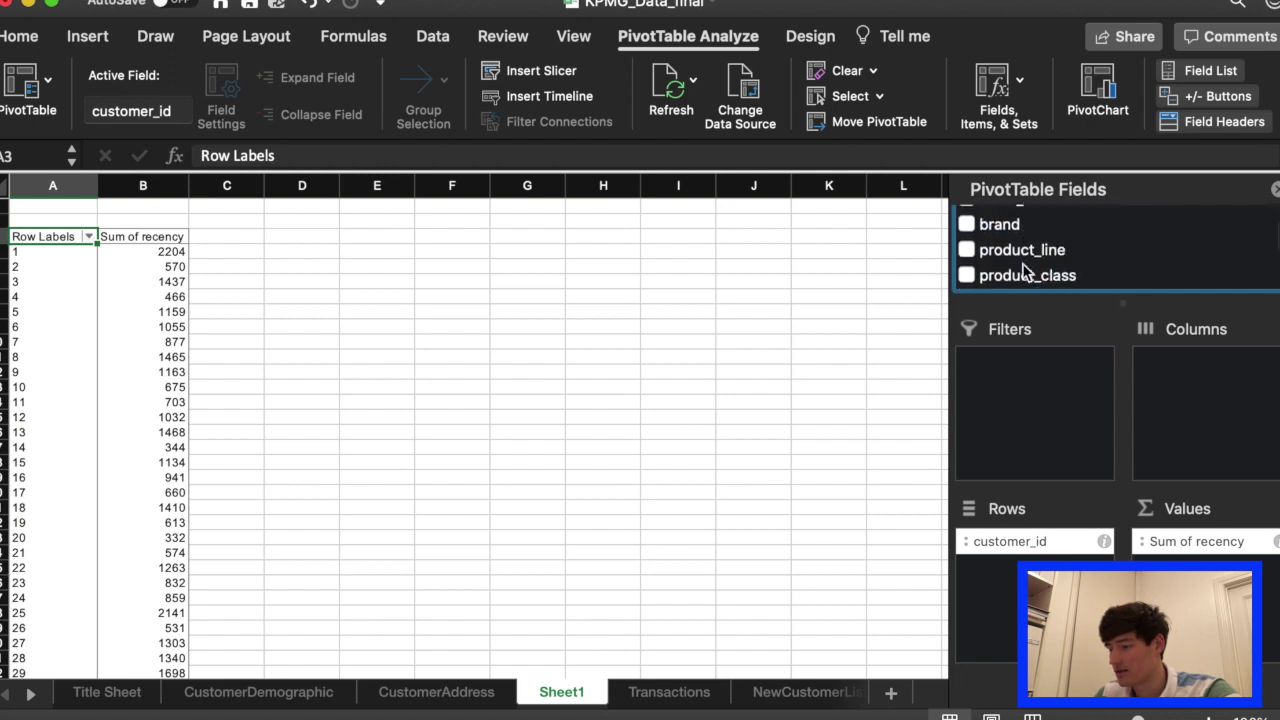
scroll(1025, 272, up, 4)
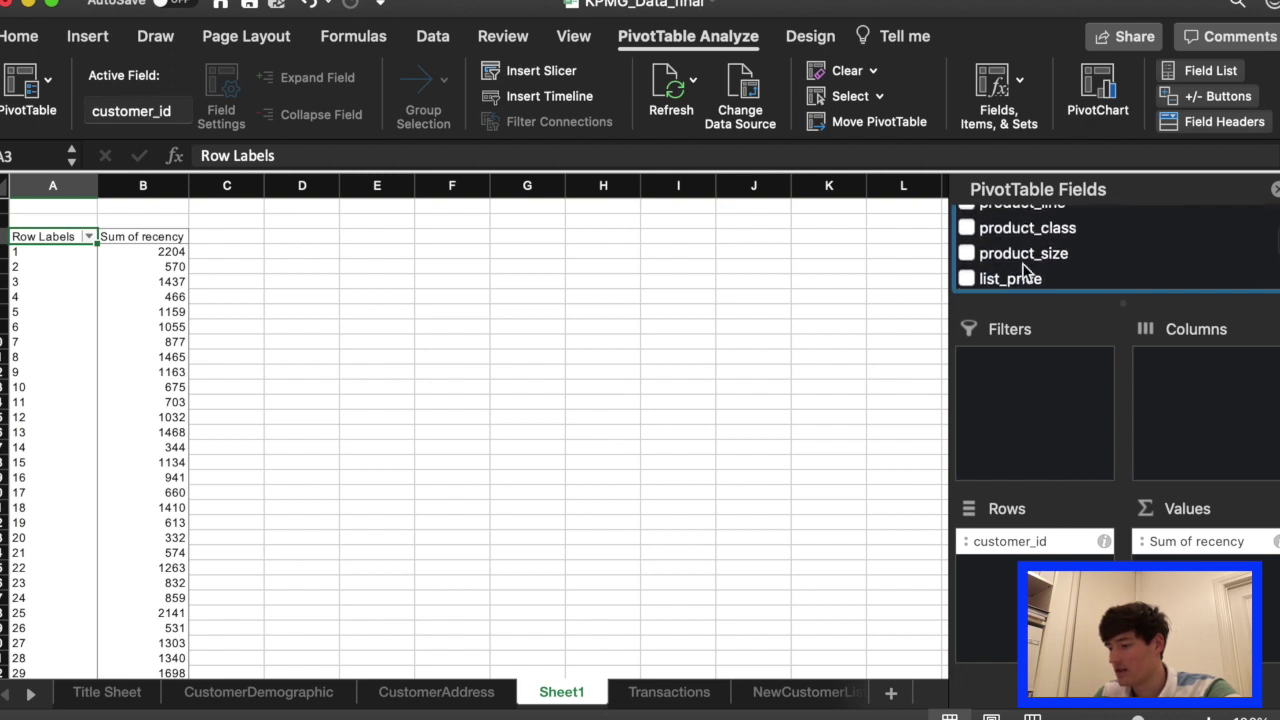
scroll(1025, 270, up, 5)
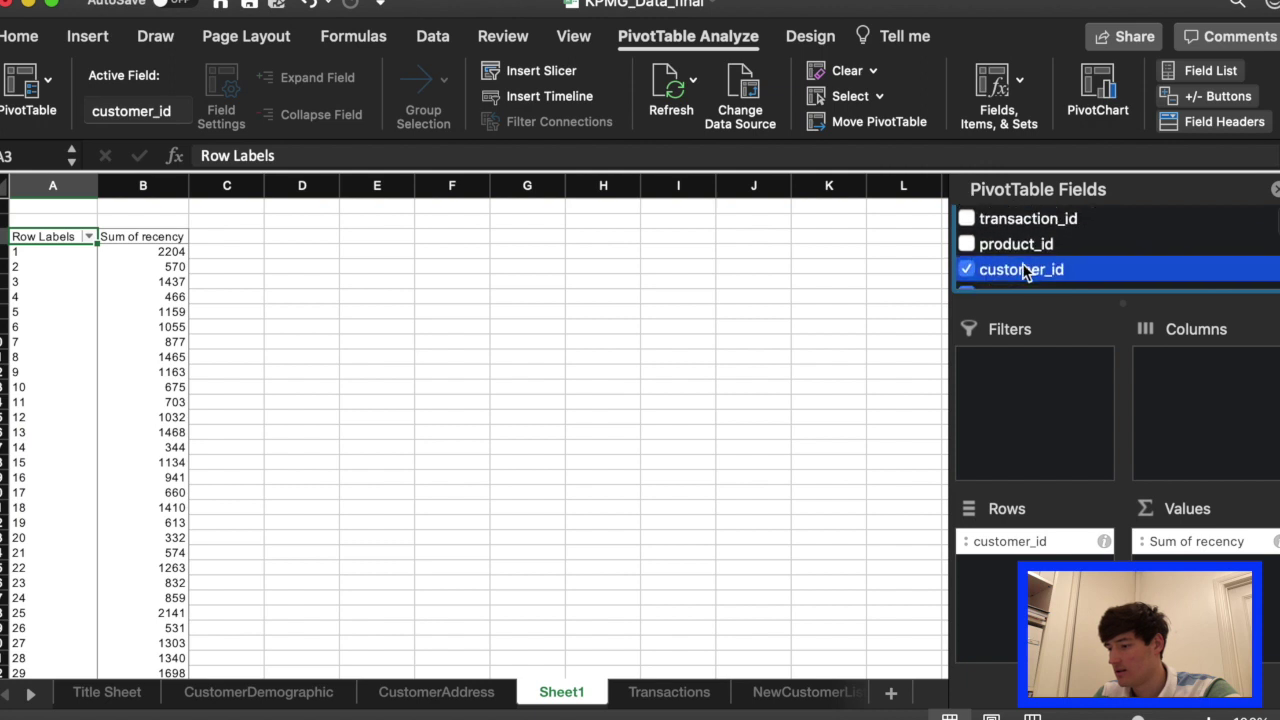
drag(1027, 245, 1265, 585)
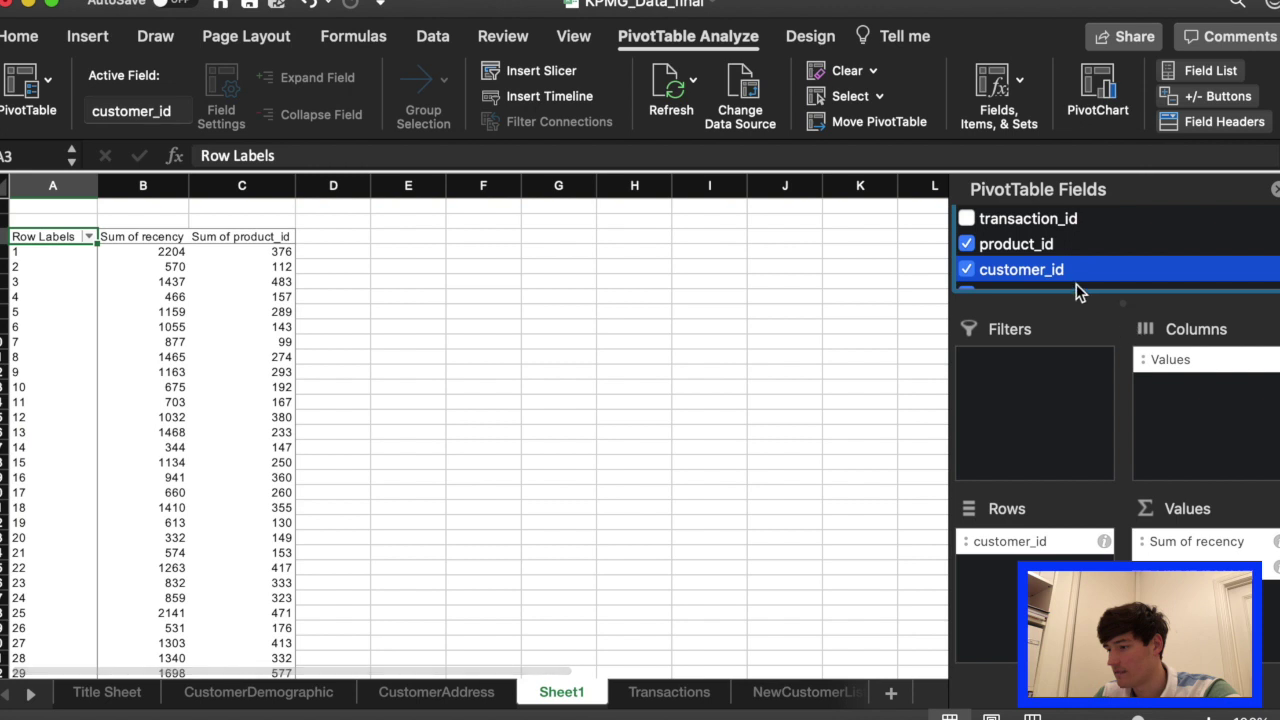
Add profit to the PivotTable's values as a third summed field after product_id.
scroll(1065, 265, down, 1)
scroll(1059, 260, down, 10)
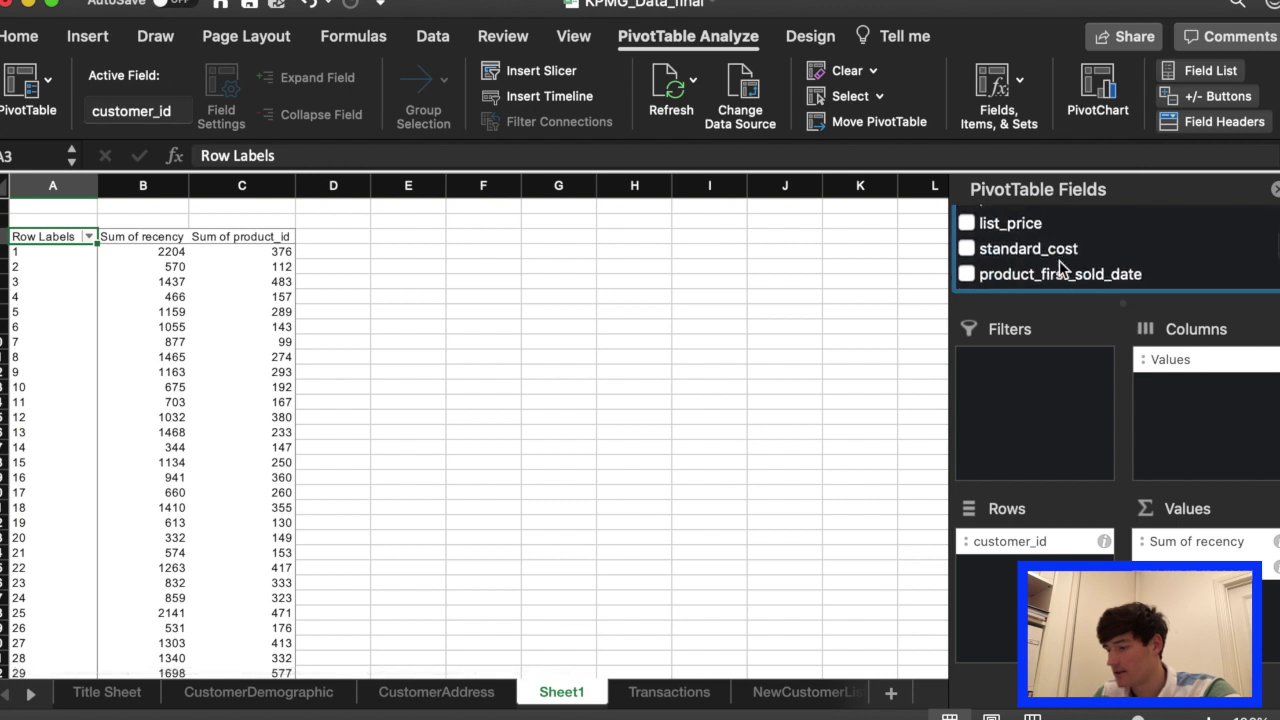
drag(997, 236, 1265, 590)
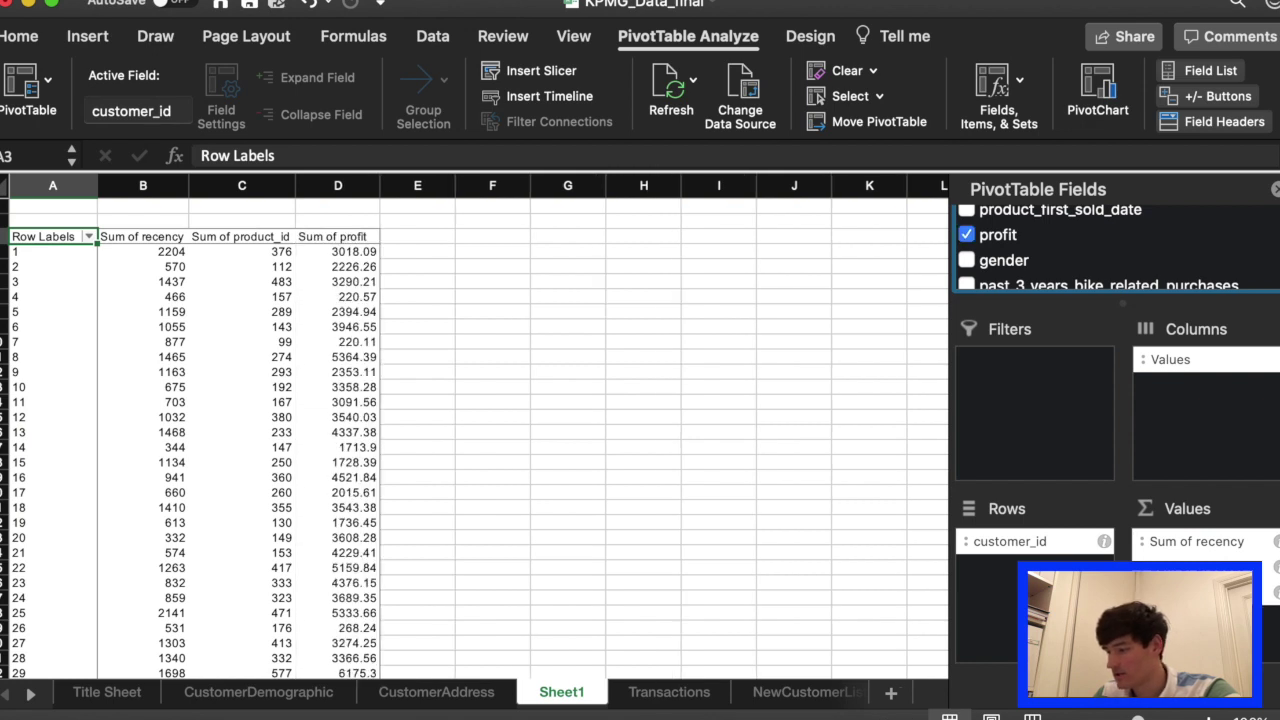
Change the PivotTable's product_id value field to be summarized by Count.
click(1277, 567)
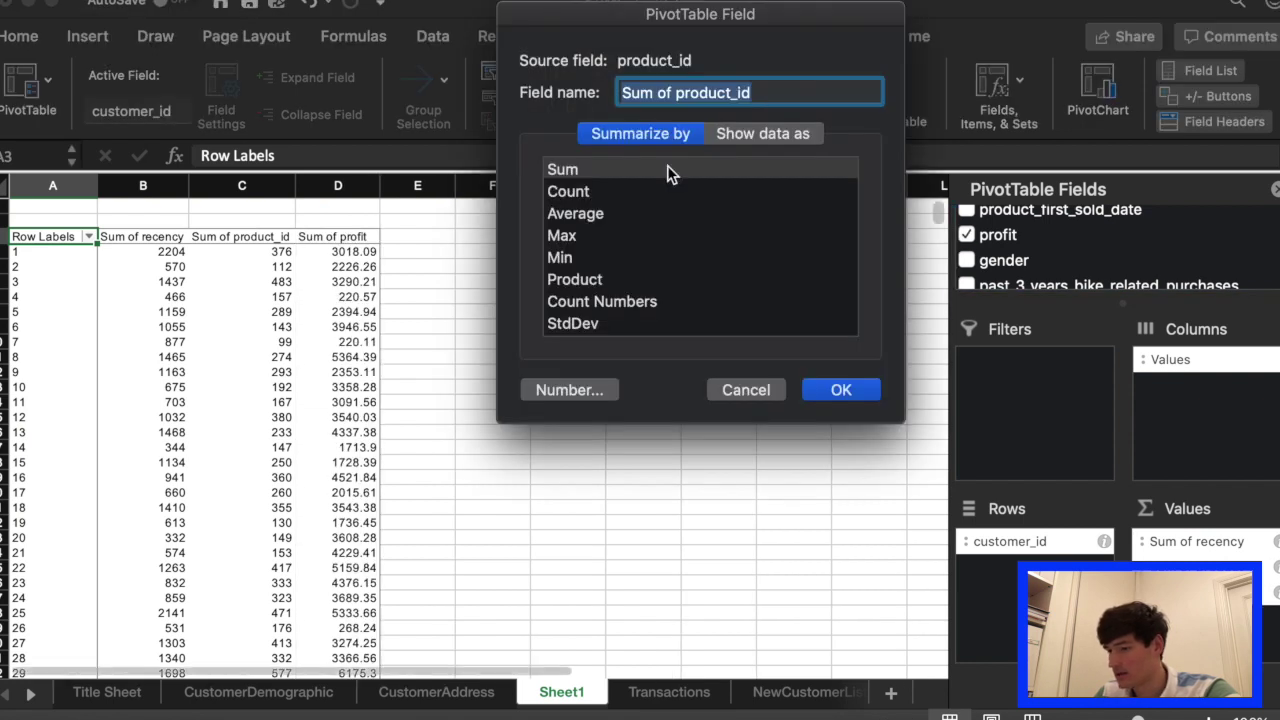
click(590, 192)
click(841, 390)
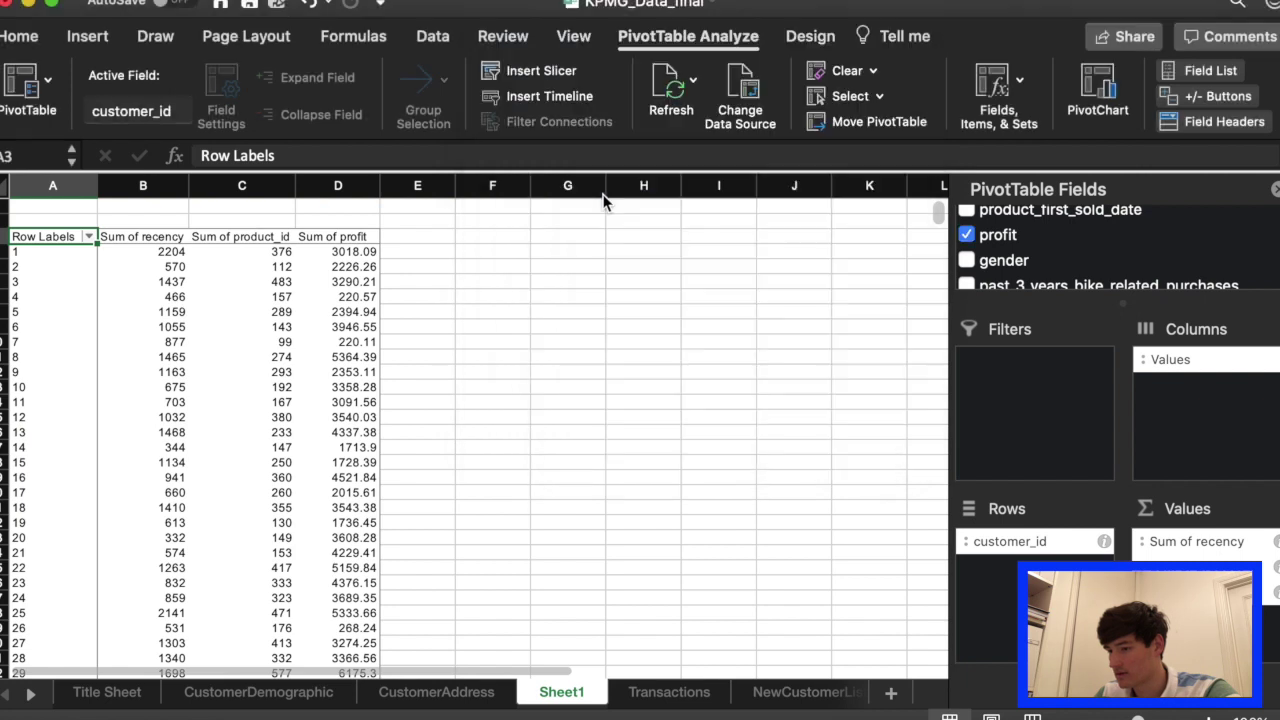
Change the PivotTable's recency value field to be summarized by Min.
click(1233, 548)
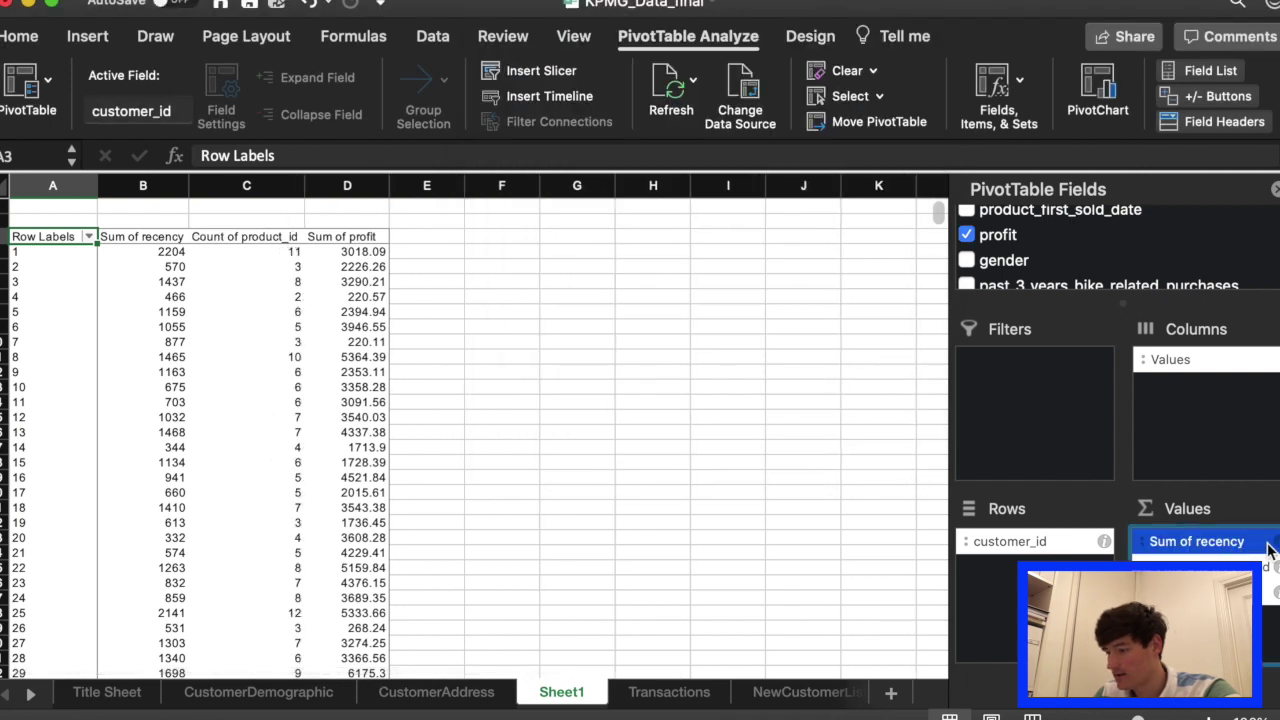
click(1276, 543)
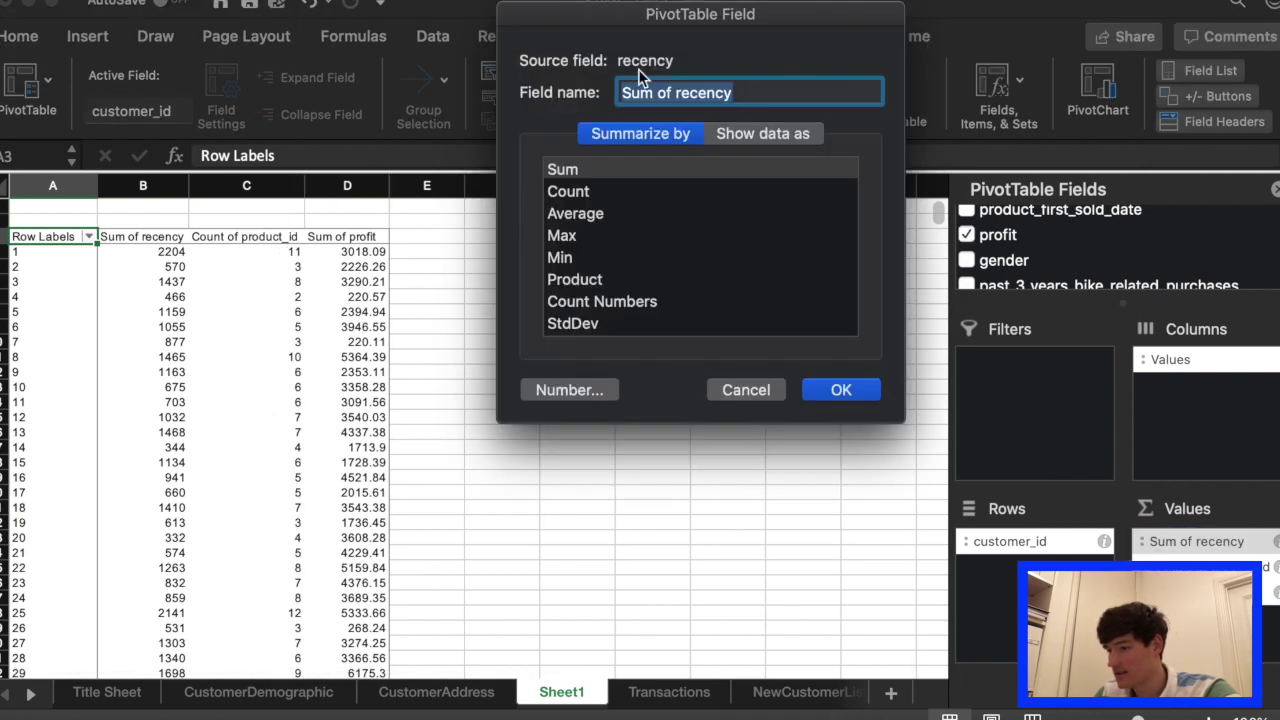
click(581, 257)
key(Return)
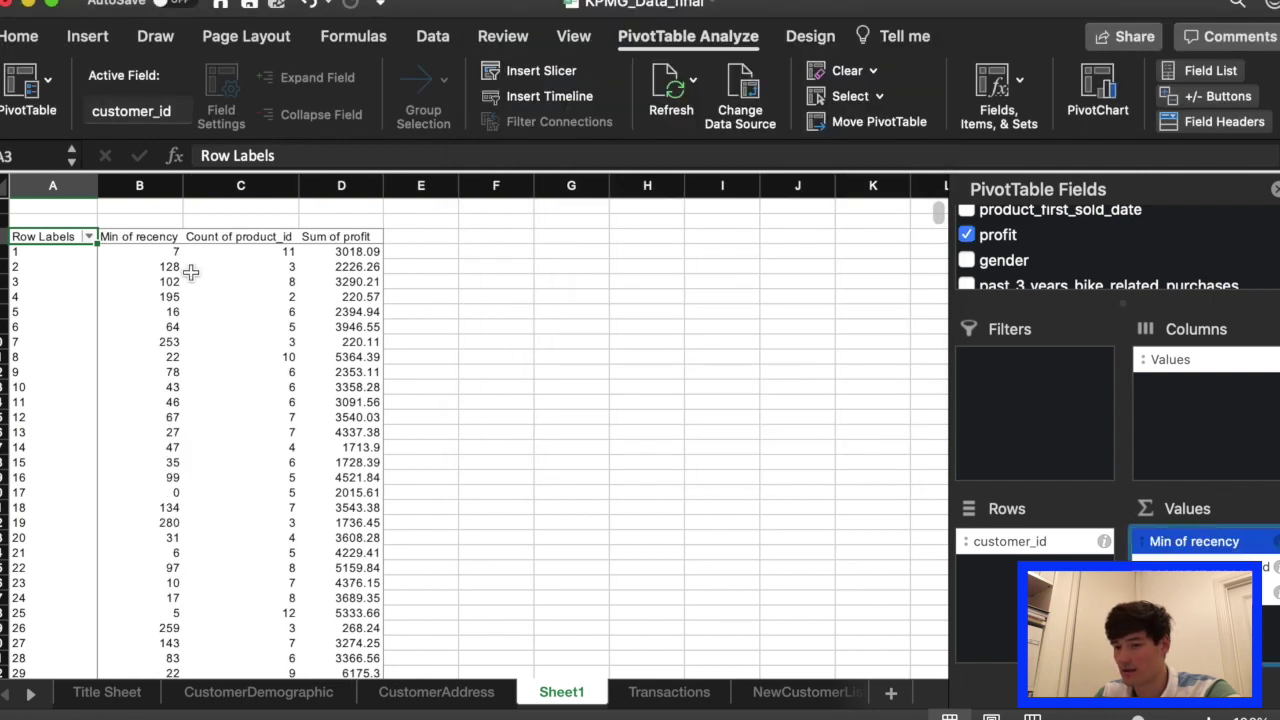
Enter the column headers R_score, F_score, M_score and RFM Value in cells E3 to H3 beside the PivotTable.
click(432, 240)
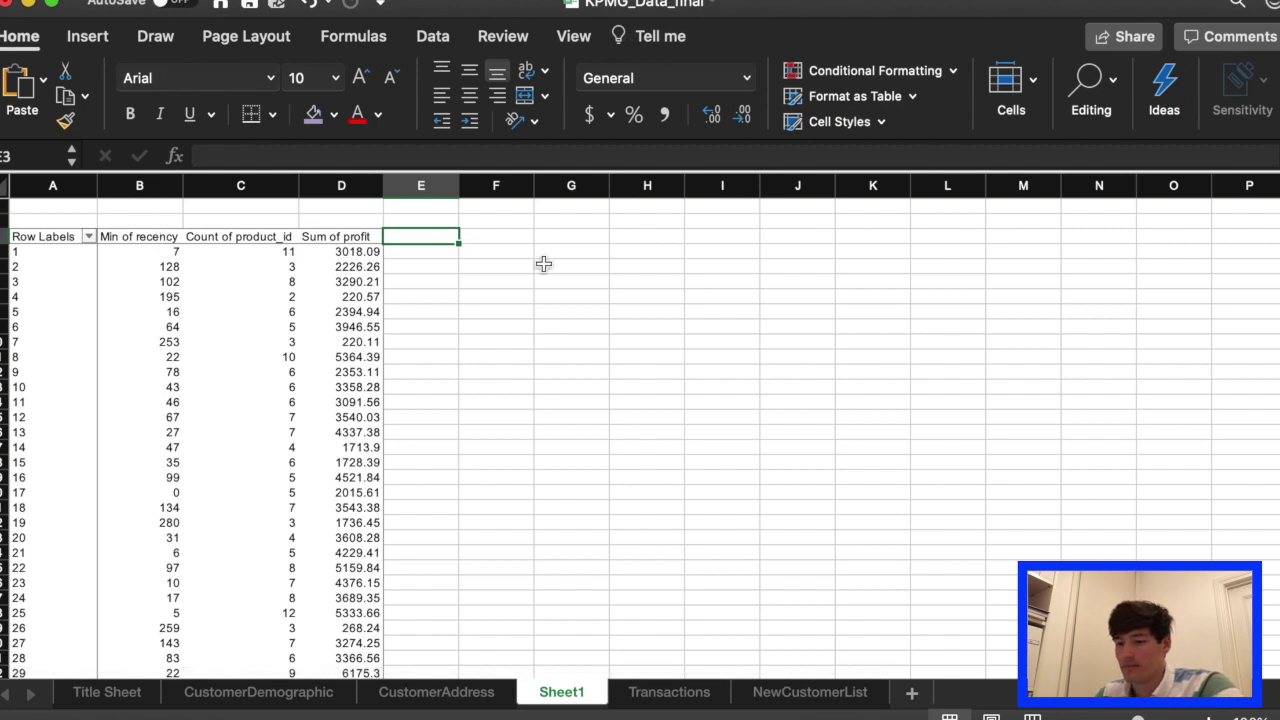
text(R_)
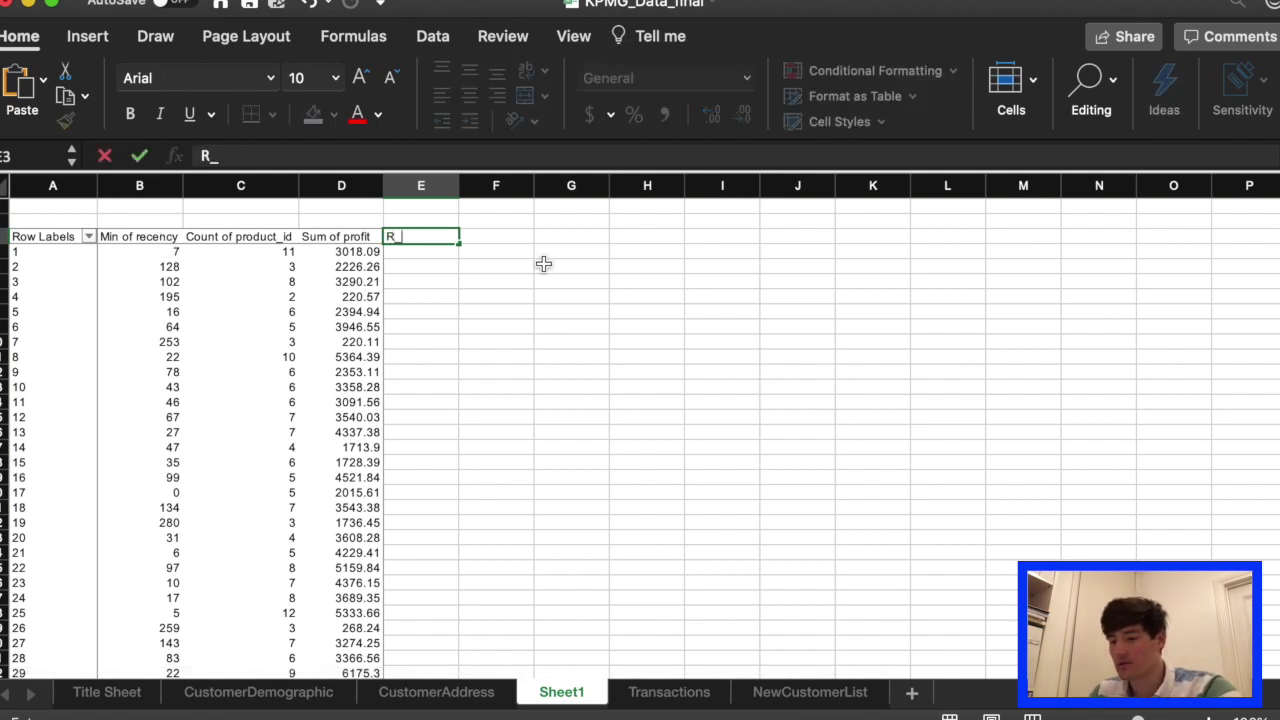
text(score)
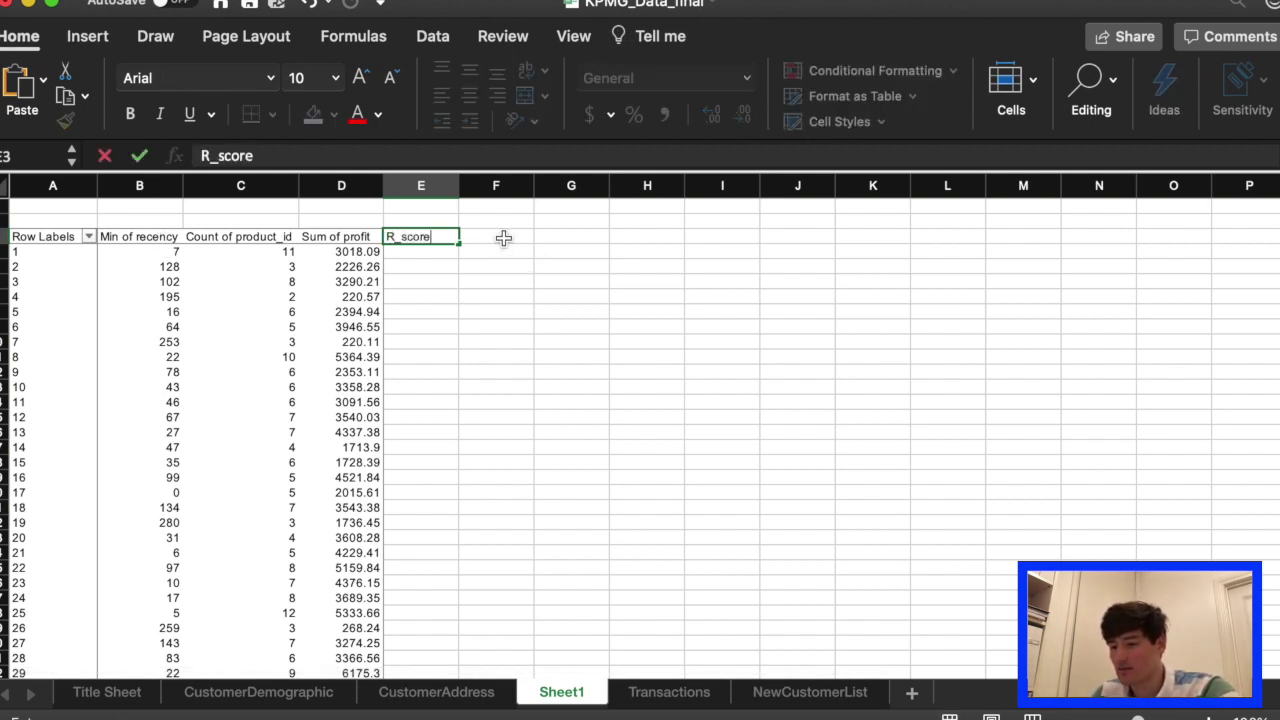
click(503, 237)
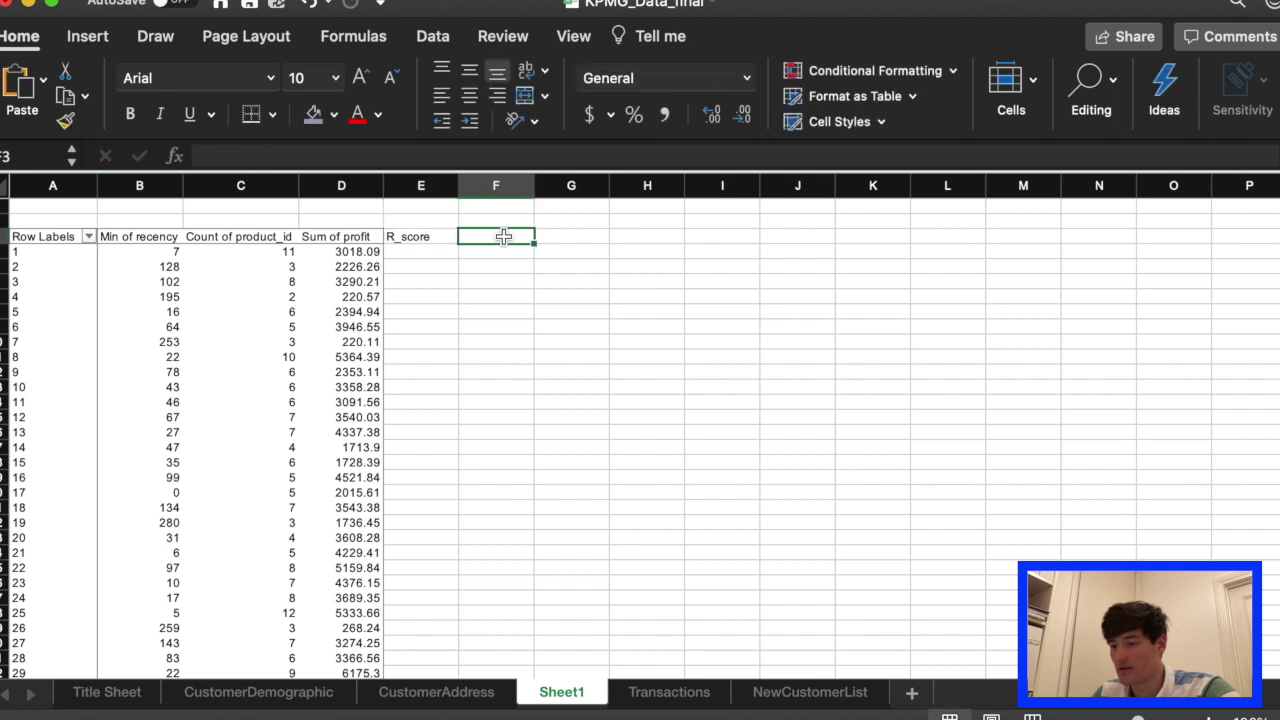
text(F_score)
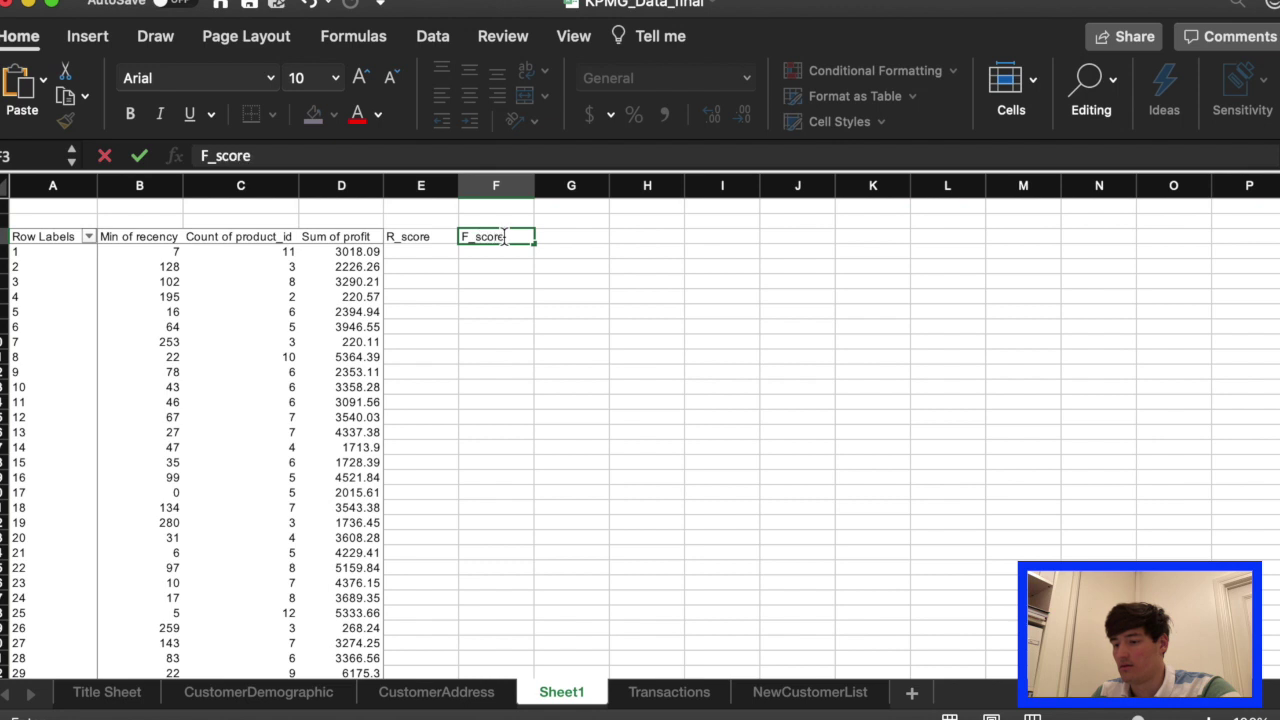
click(574, 236)
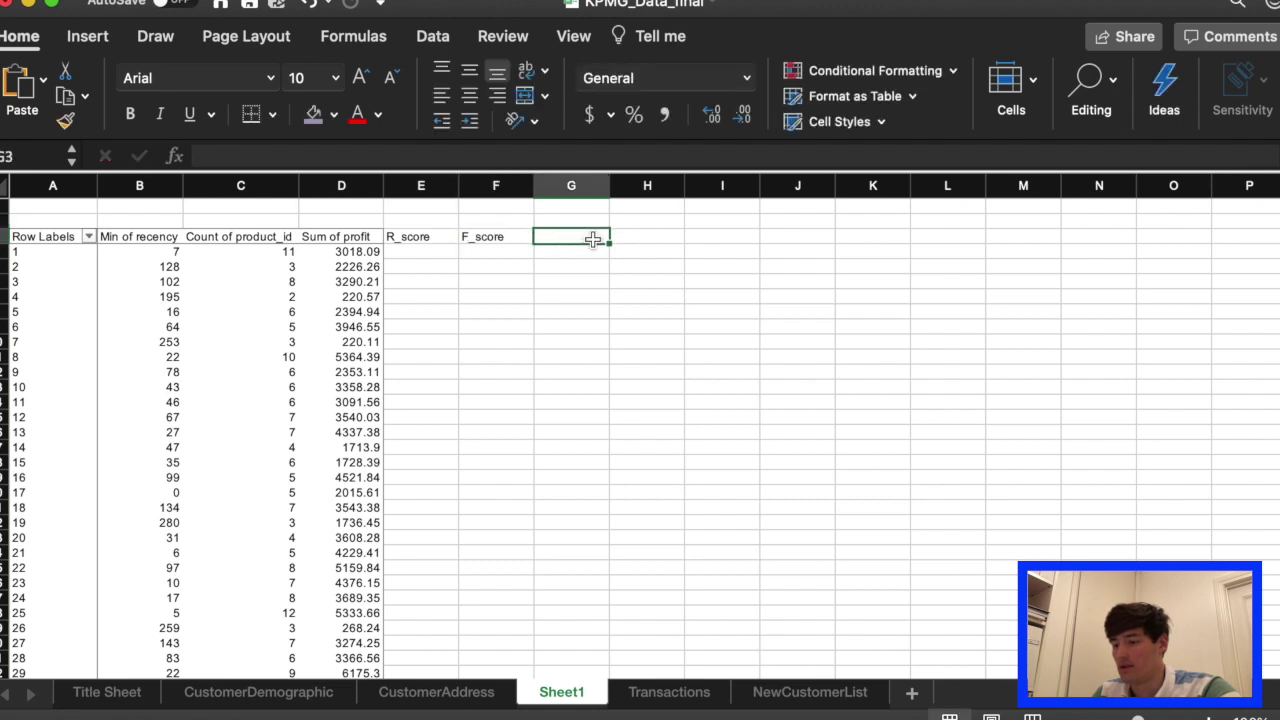
text(M_score)
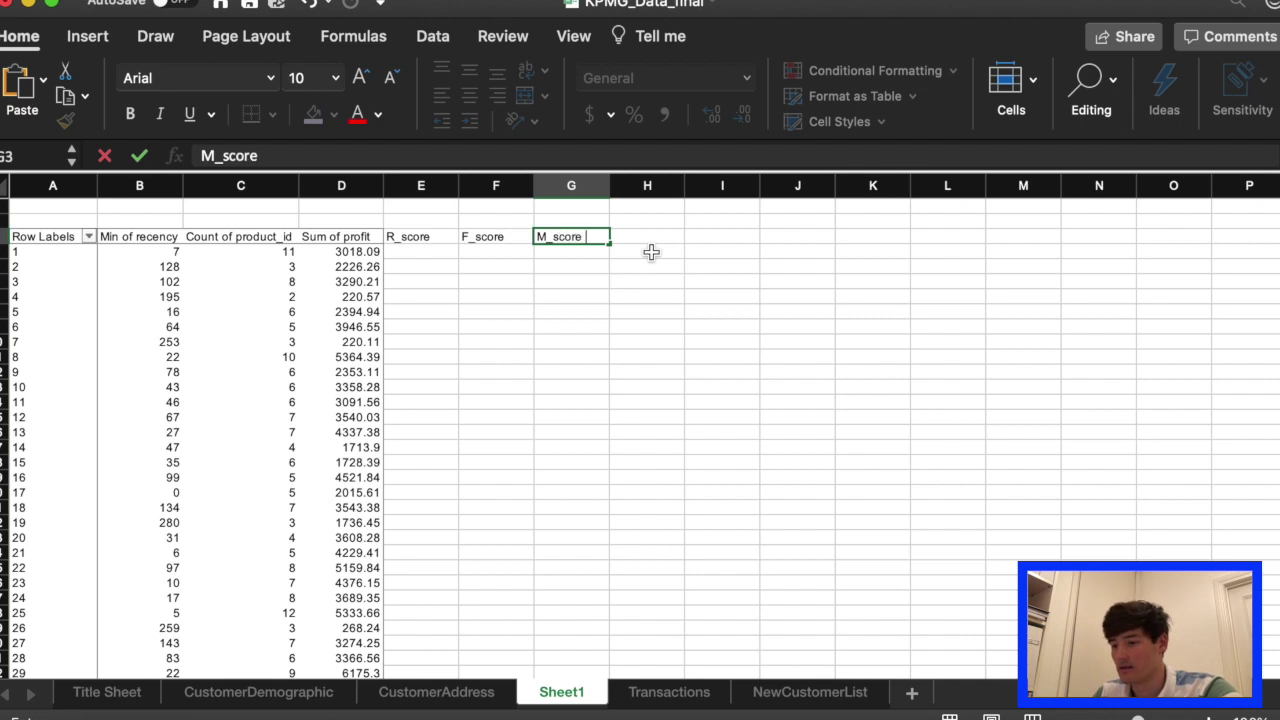
click(646, 237)
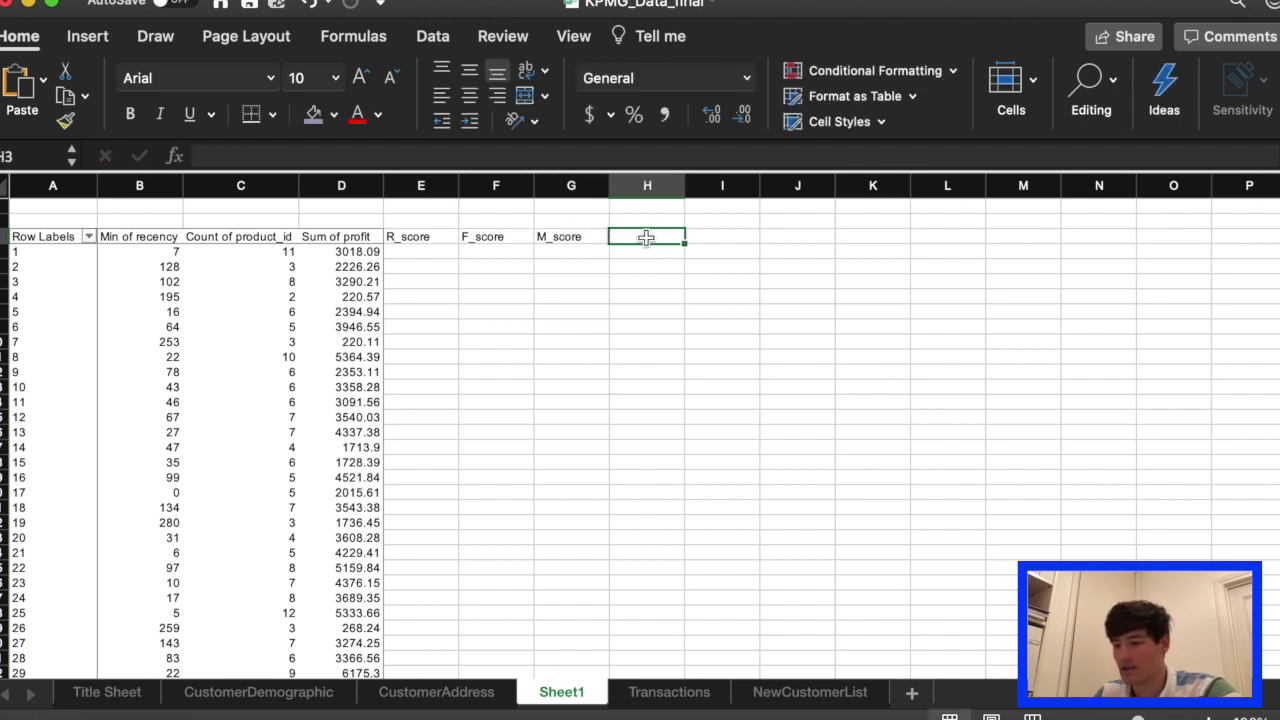
text(RFM Value)
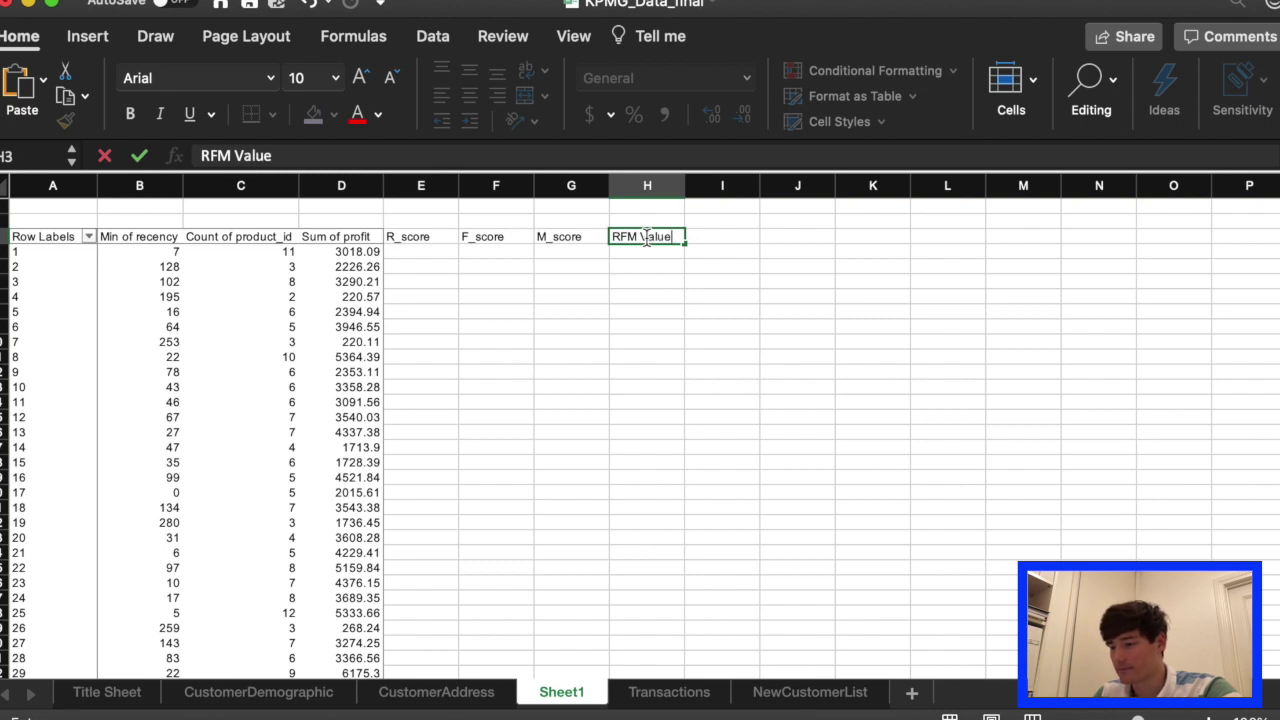
Add the header Customer Title in cell I3 and widen column I to fit it.
click(727, 242)
scroll(903, 400, right, 3)
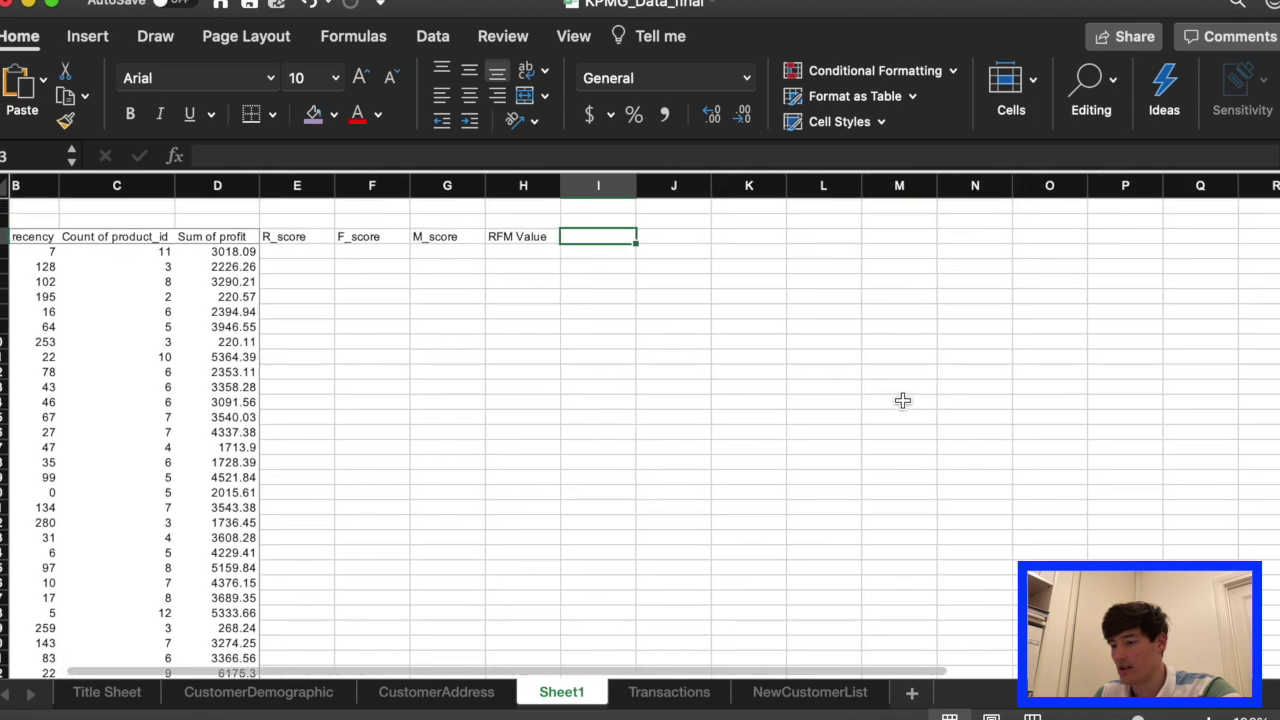
scroll(895, 402, left, 2)
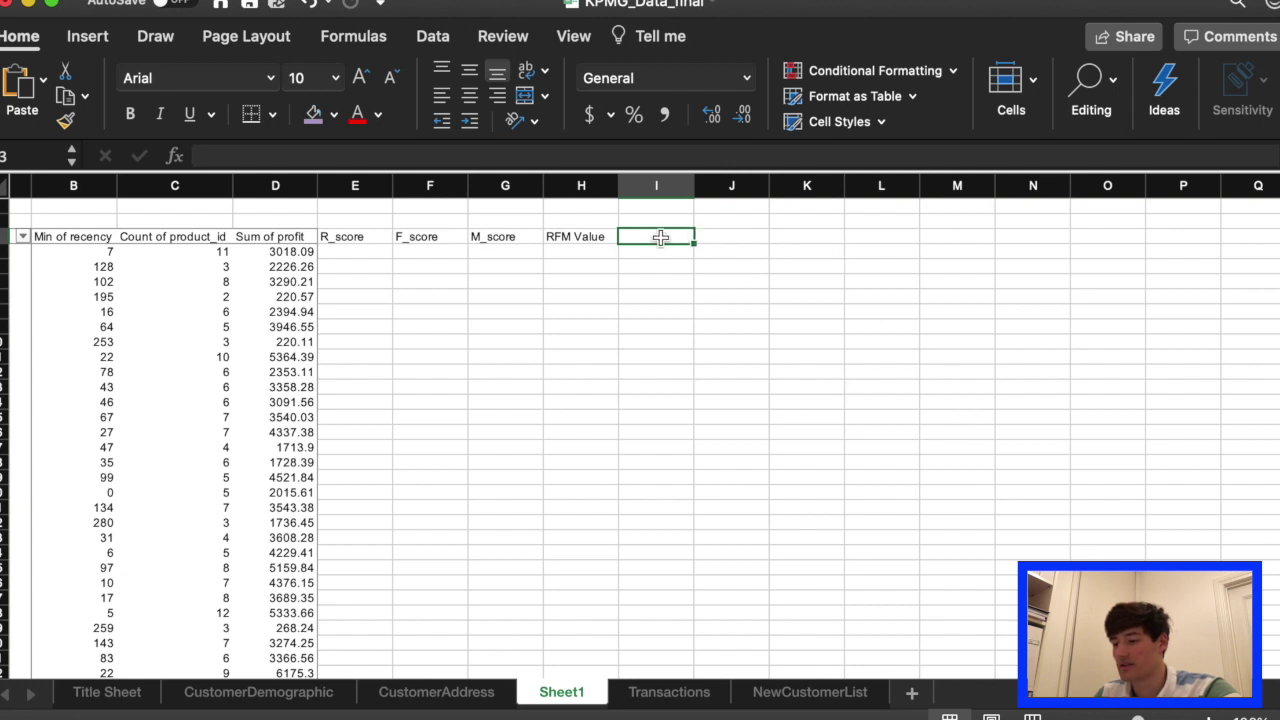
text(C)
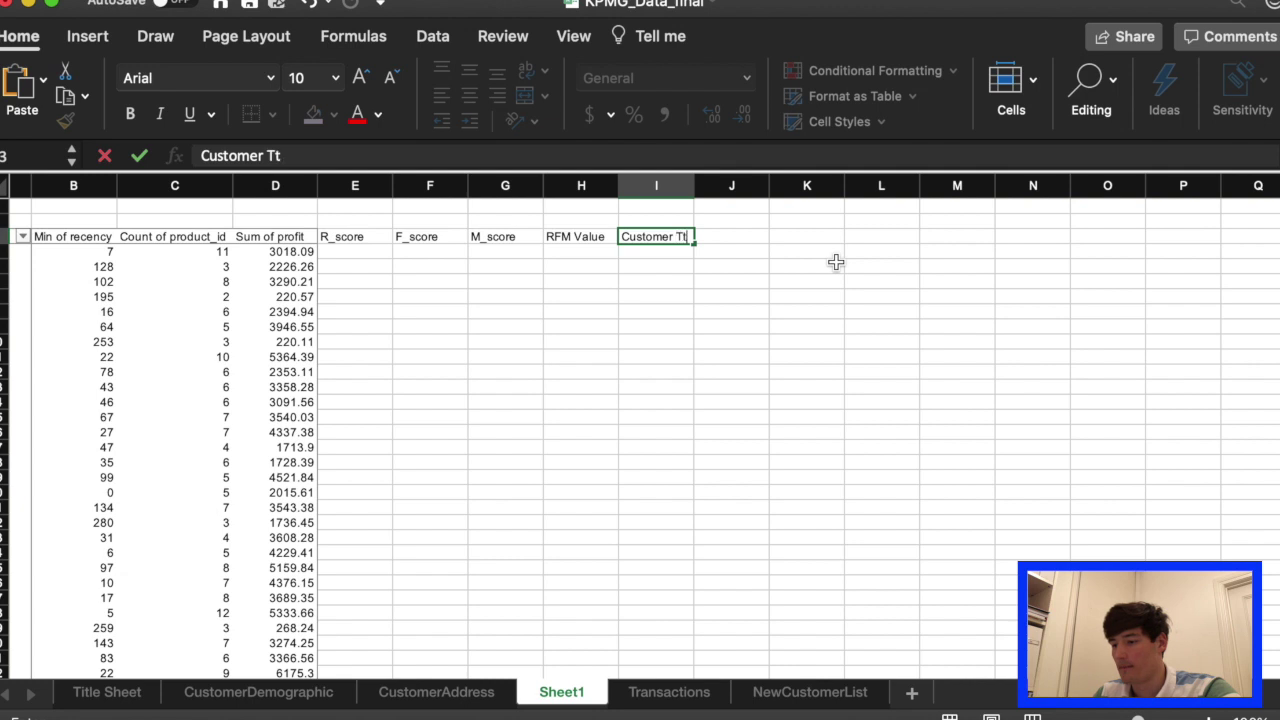
text(ustomer Title)
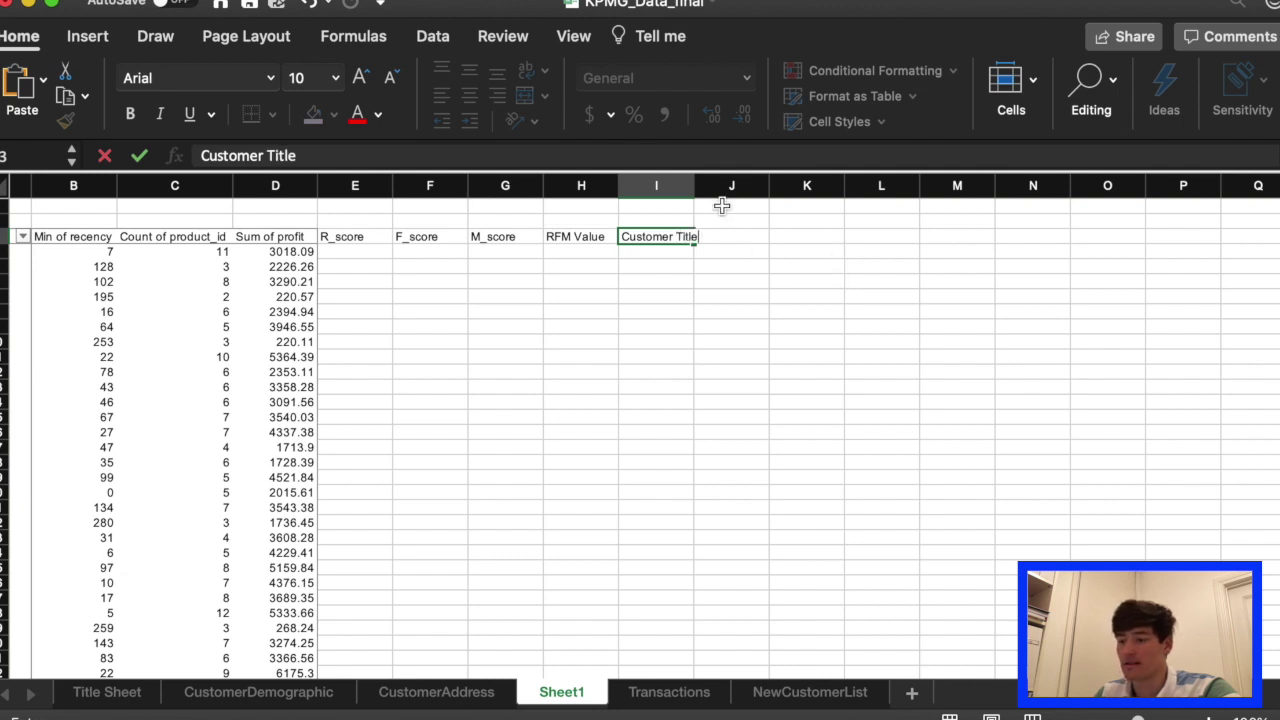
click(729, 250)
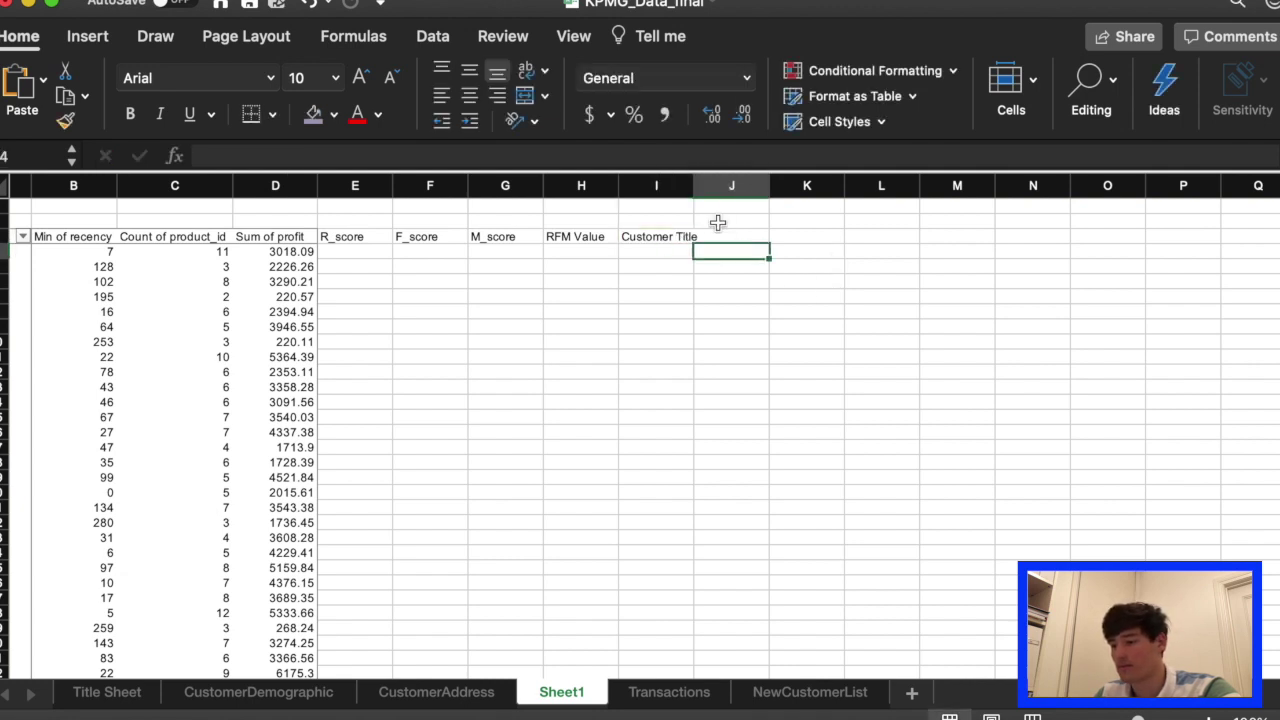
drag(696, 188, 703, 188)
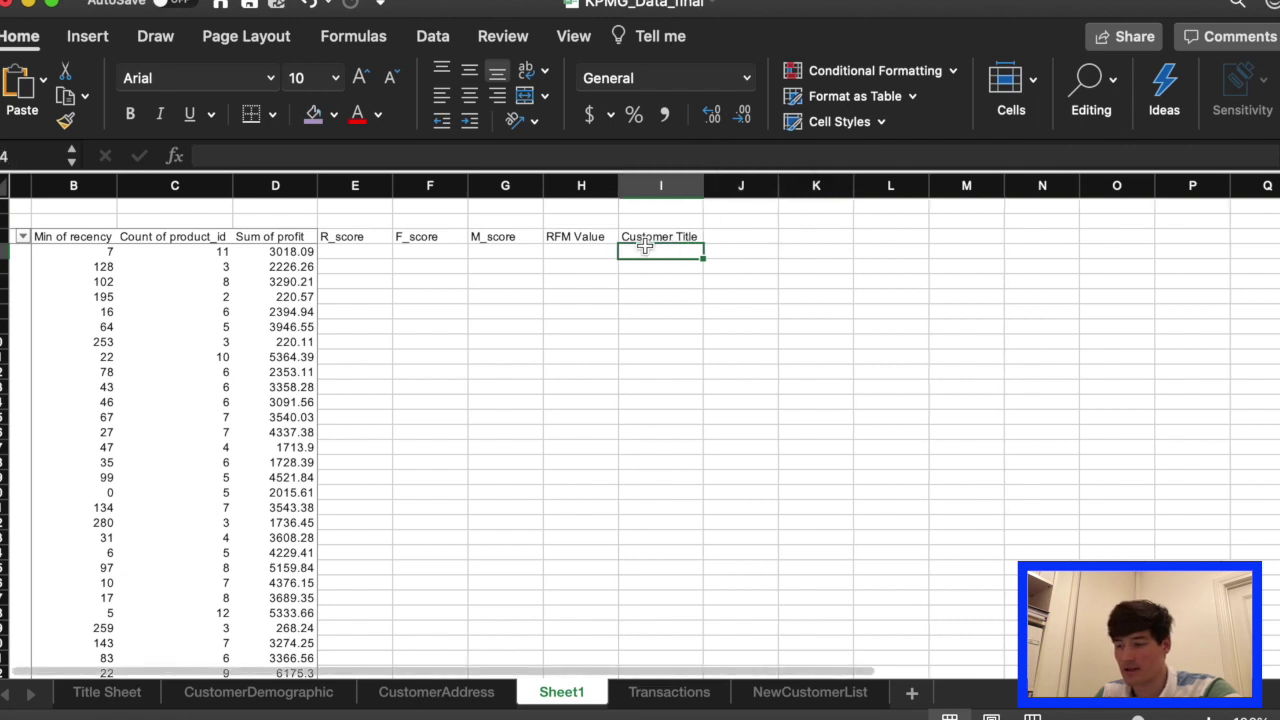
Make the headers from R_score to Customer Title bold and widen column I slightly for the bold text.
drag(663, 250, 354, 238)
click(660, 259)
click(130, 113)
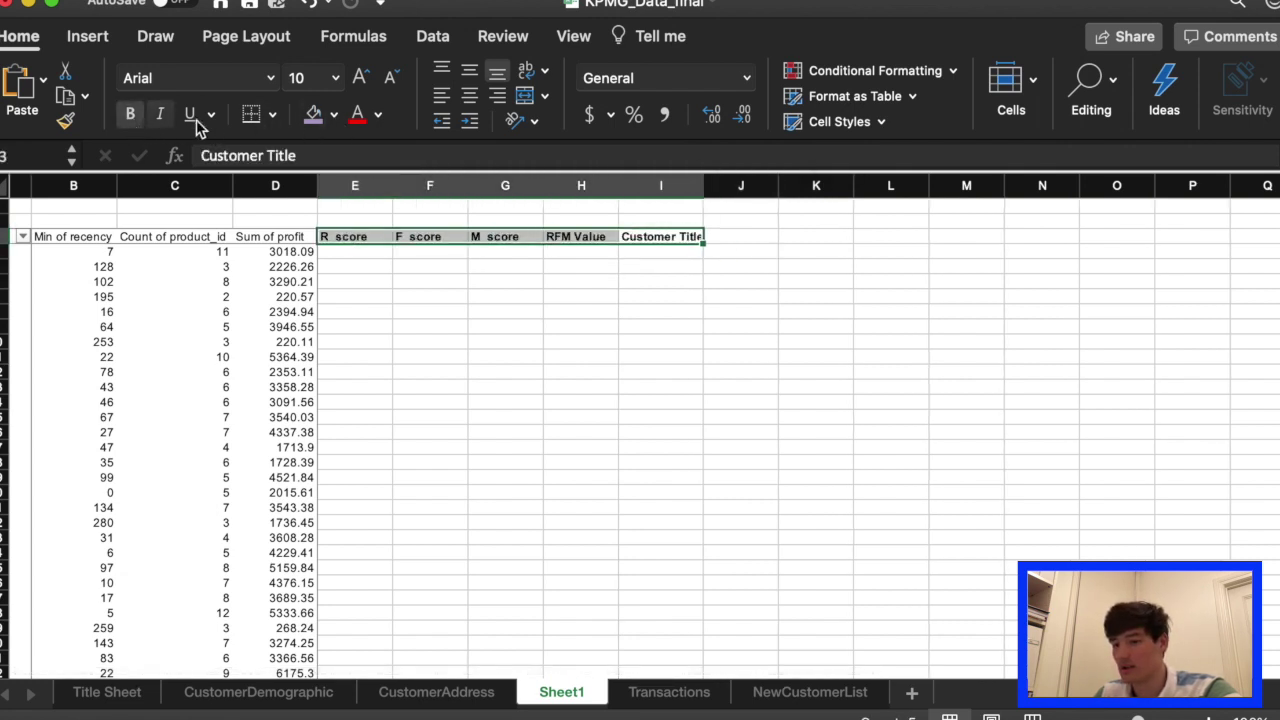
click(776, 266)
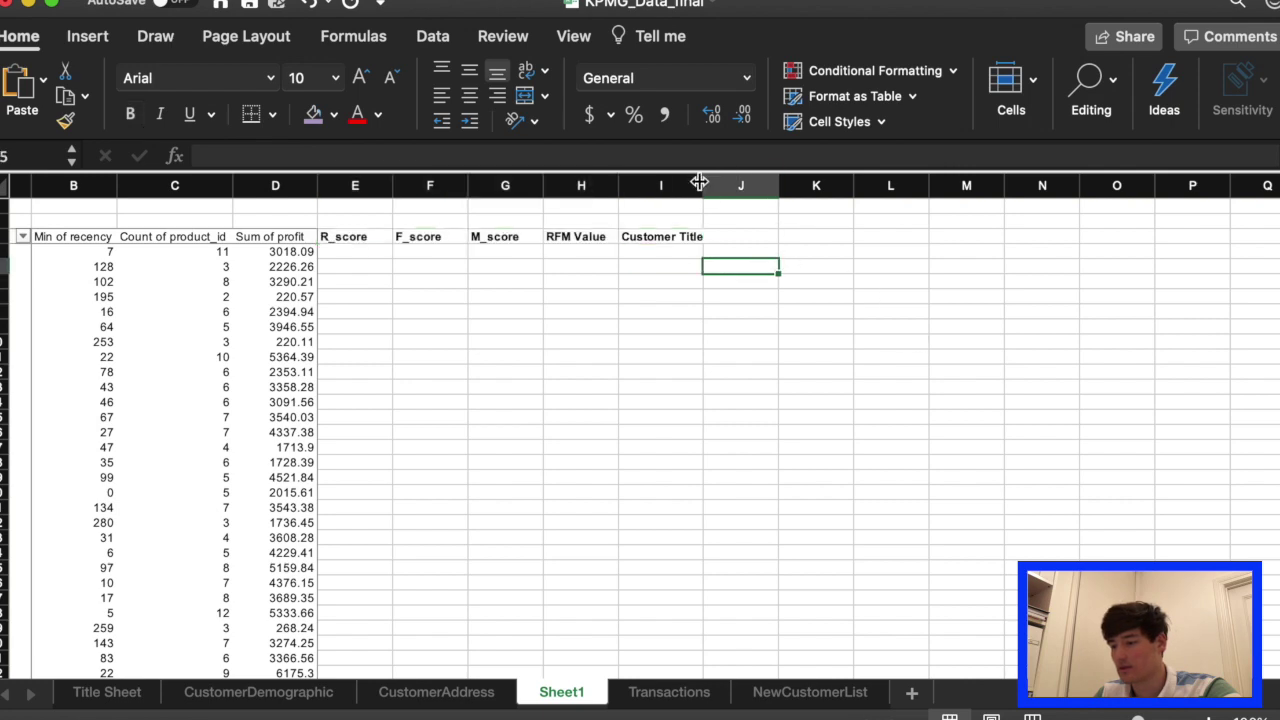
drag(699, 182, 706, 182)
click(914, 342)
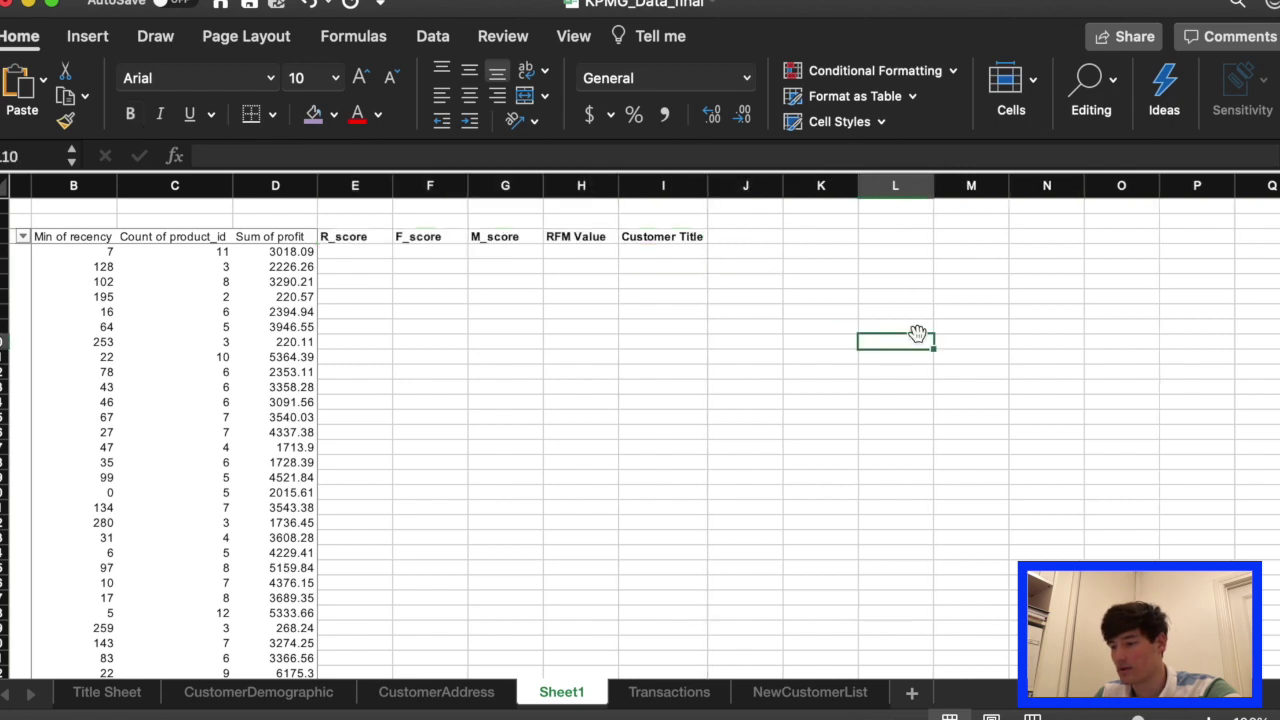
Enter the label Recency in cell M4, in the empty area beside the score columns.
scroll(894, 500, left, 2)
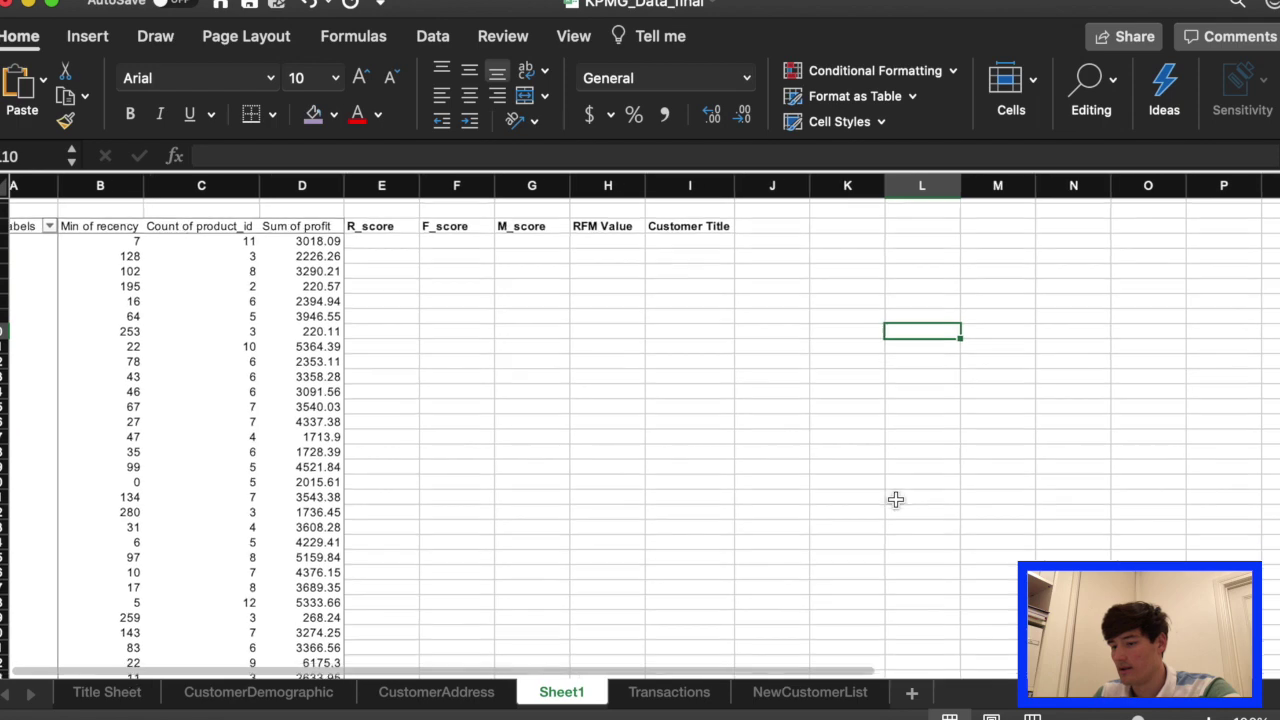
scroll(895, 500, left, 2)
scroll(895, 500, up, 1)
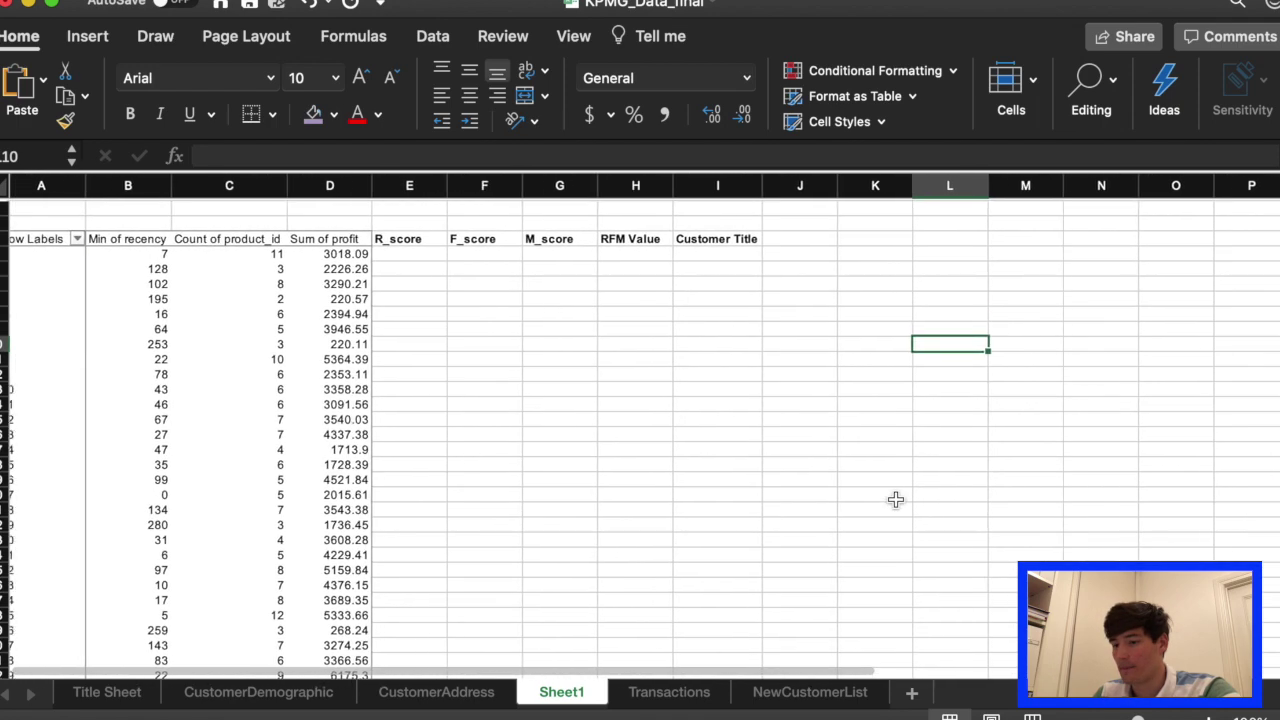
scroll(895, 500, left, 2)
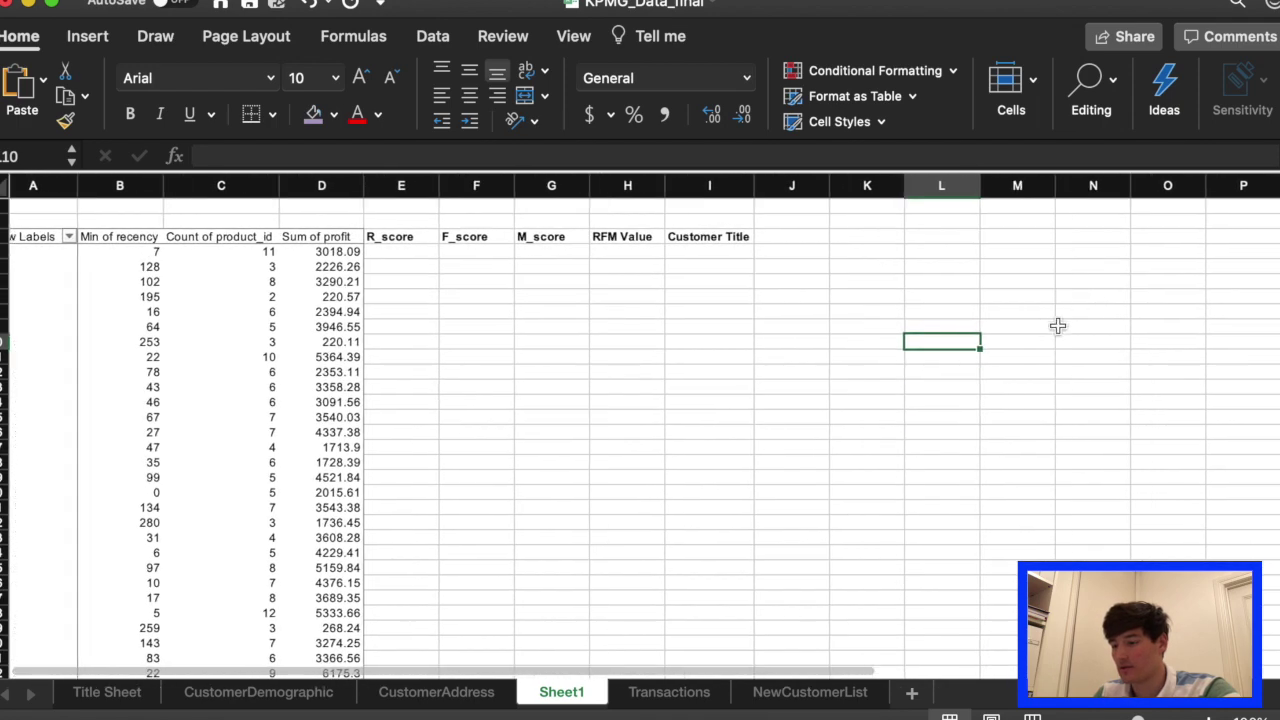
scroll(1086, 317, right, 1)
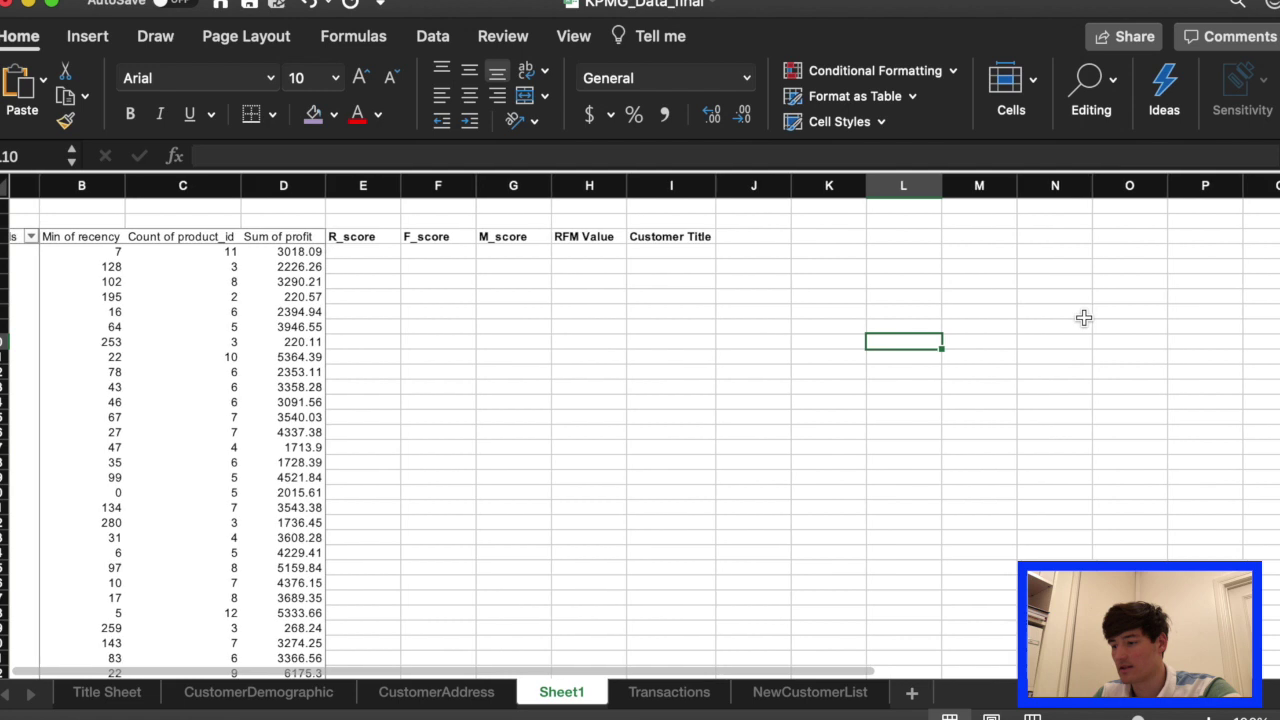
click(970, 256)
text(Rece)
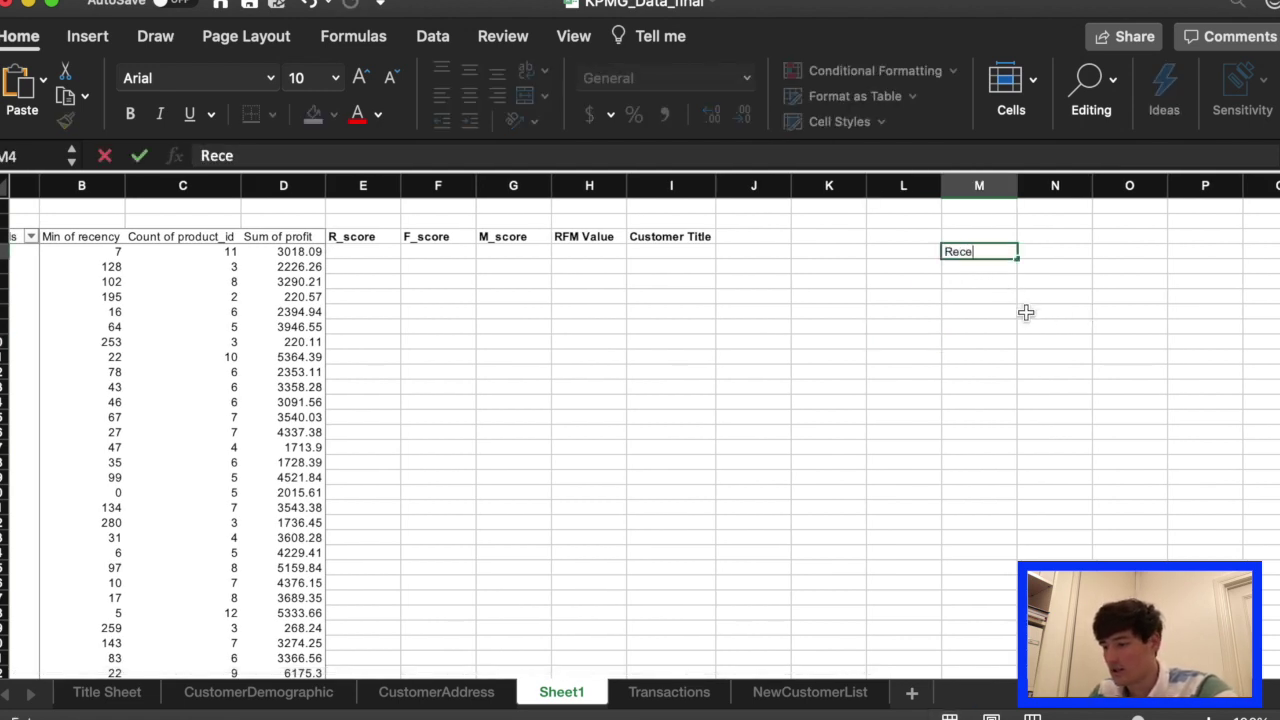
text(ncy)
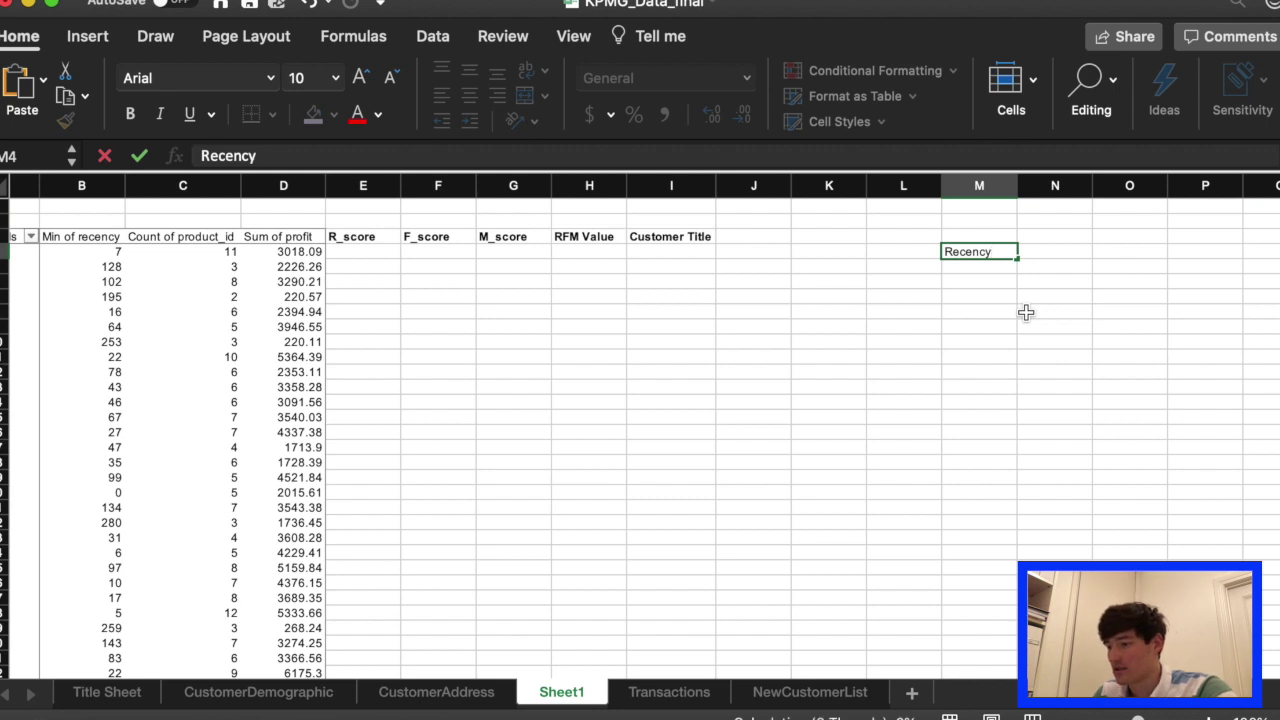
key(Return)
click(1000, 283)
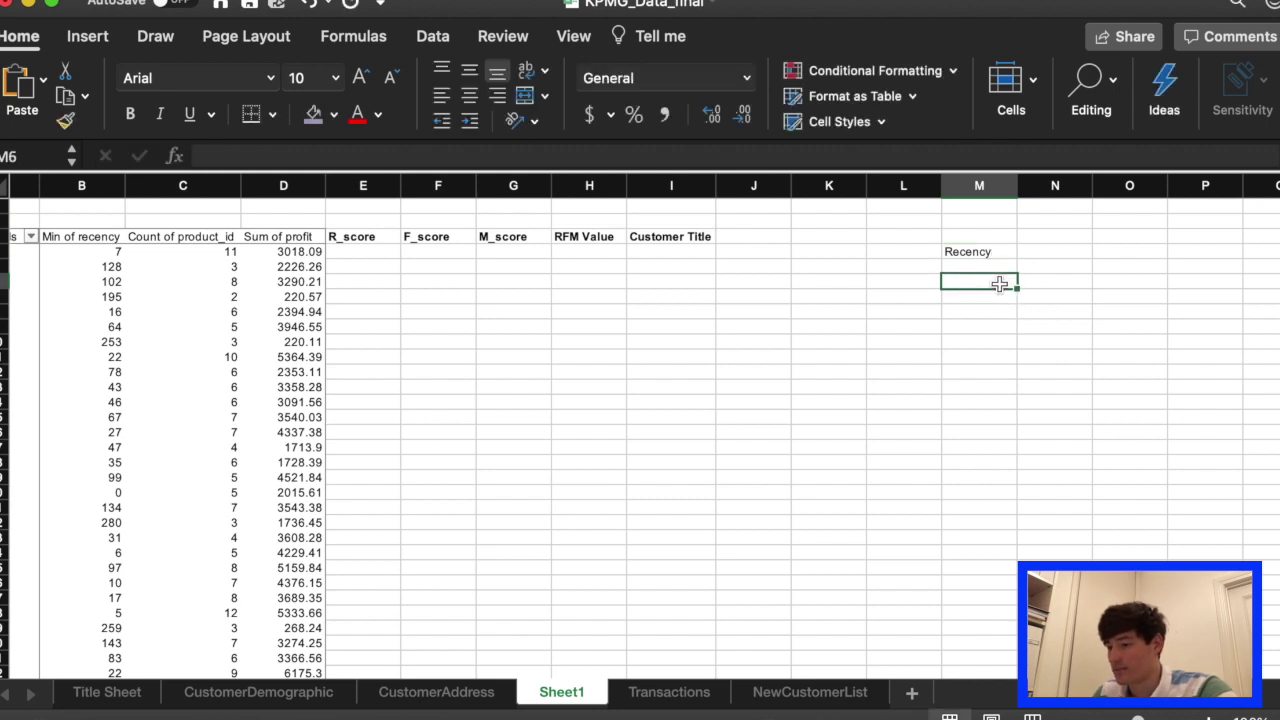
text(q1)
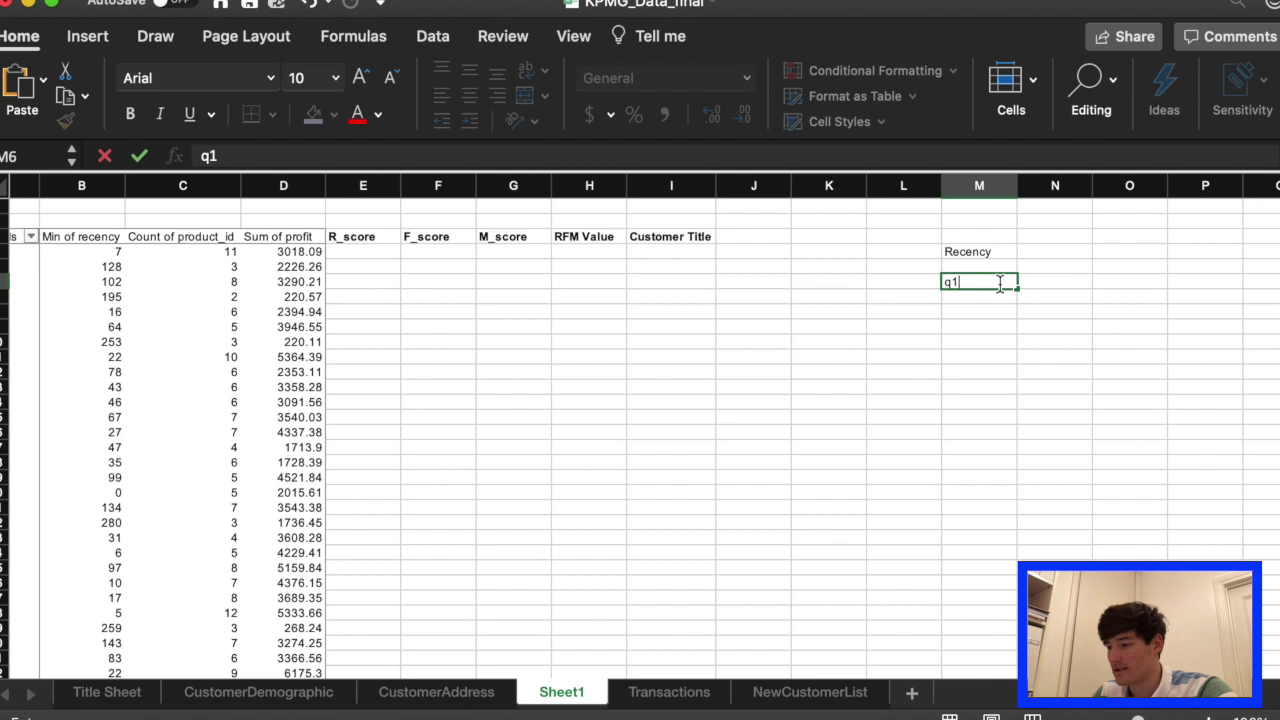
key(Return)
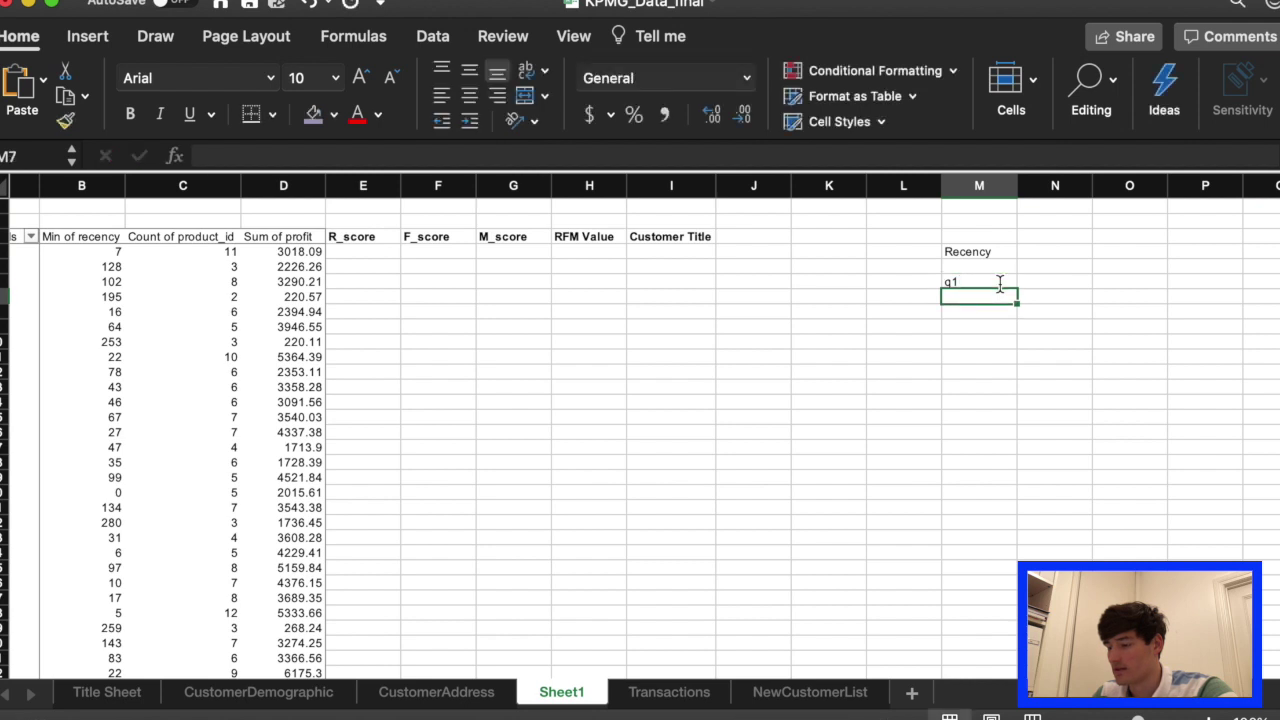
Enter the labels min, q1, median, q3 and max in cells M6 to M10 below the Recency label.
click(1000, 285)
text(min)
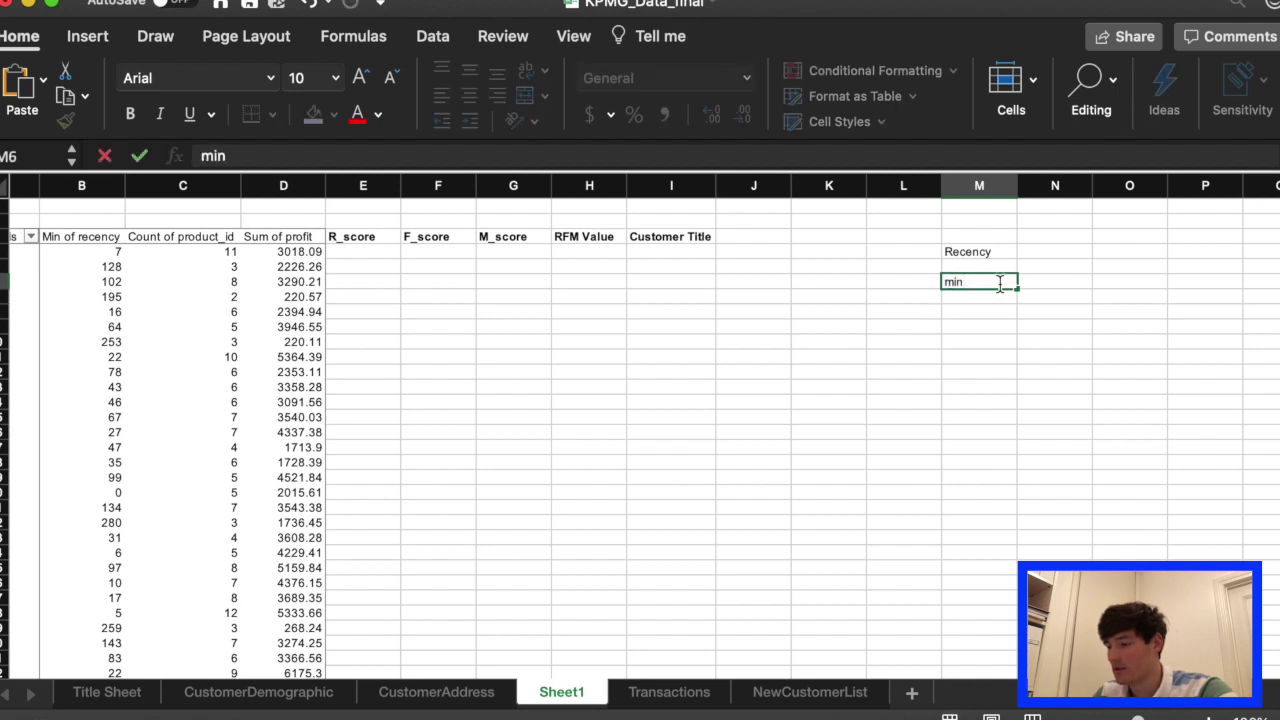
key(Return)
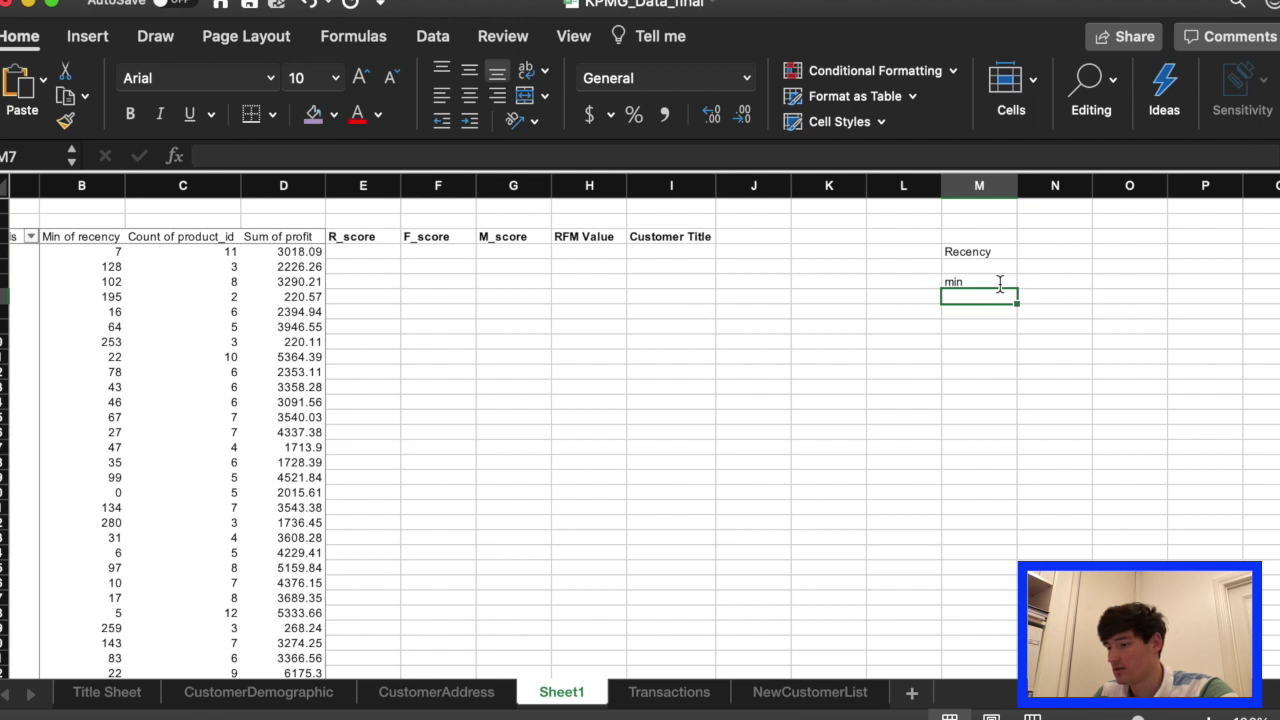
text(q1)
key(Return)
text(median)
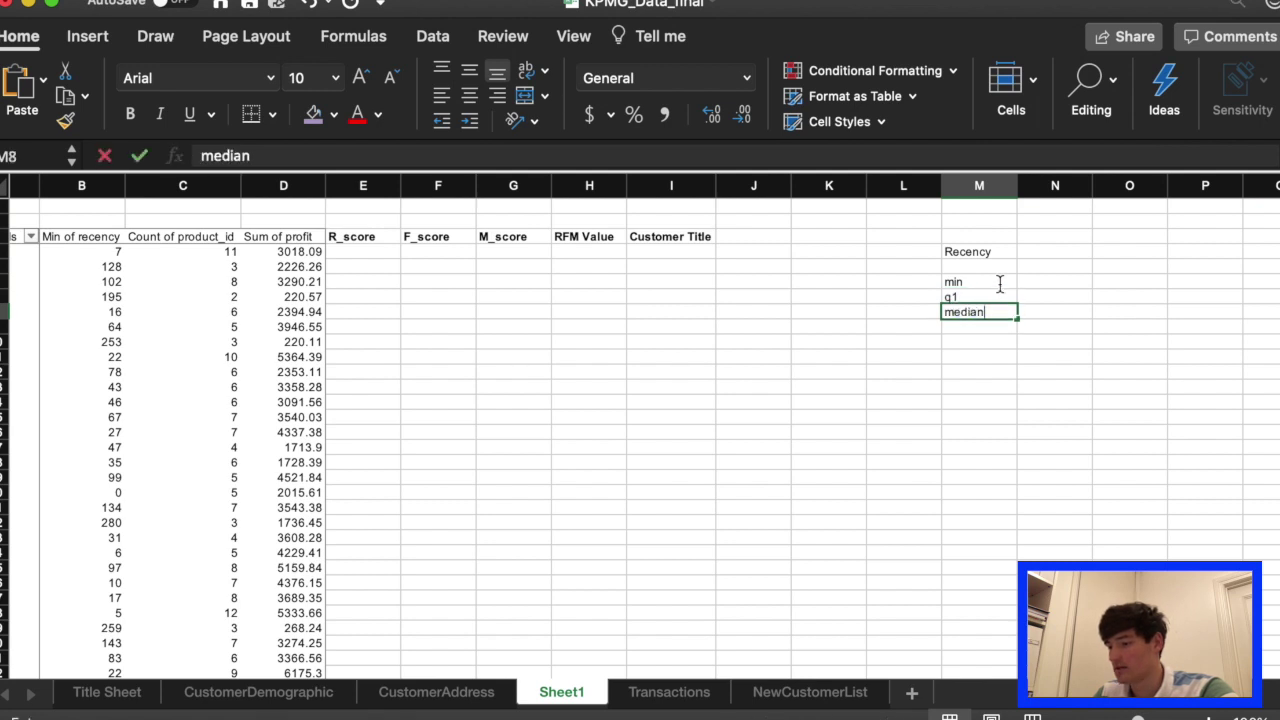
key(Return)
text(q)
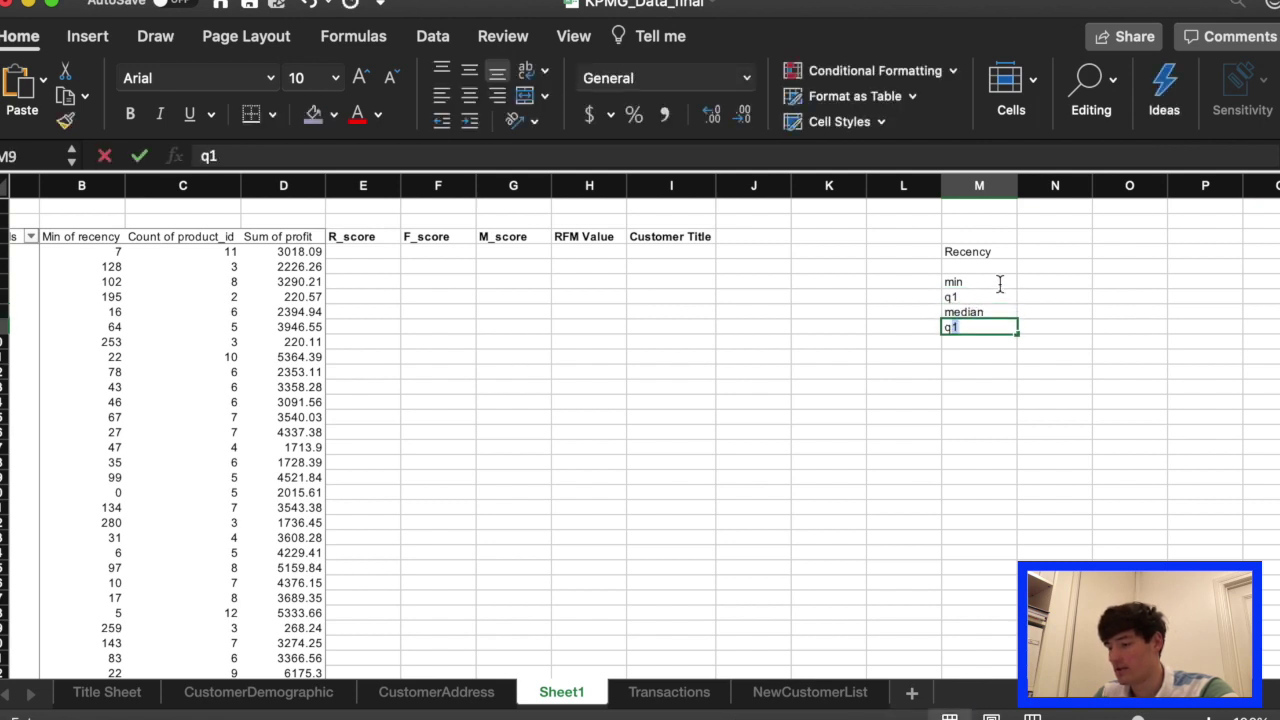
text(3)
key(Return)
text(max)
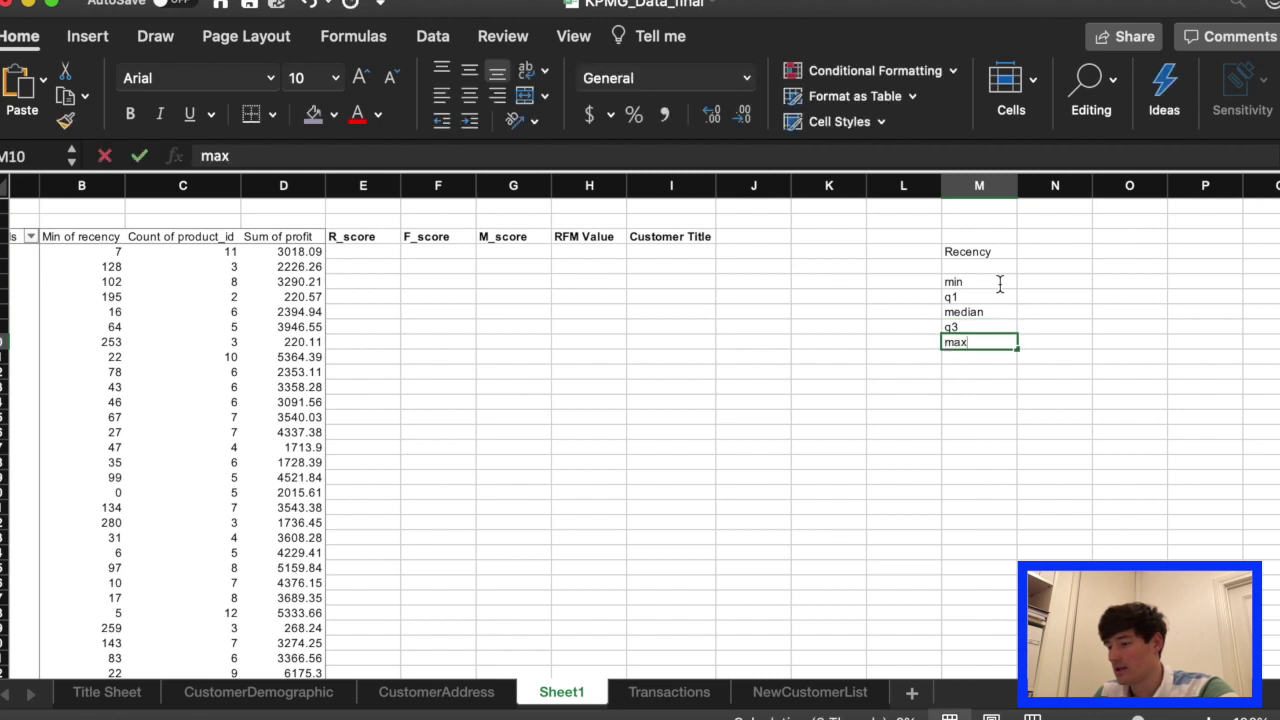
key(Return)
Begin a QUARTILE.INC formula in cell N6 beside min, with its array range starting at B4.
click(1048, 282)
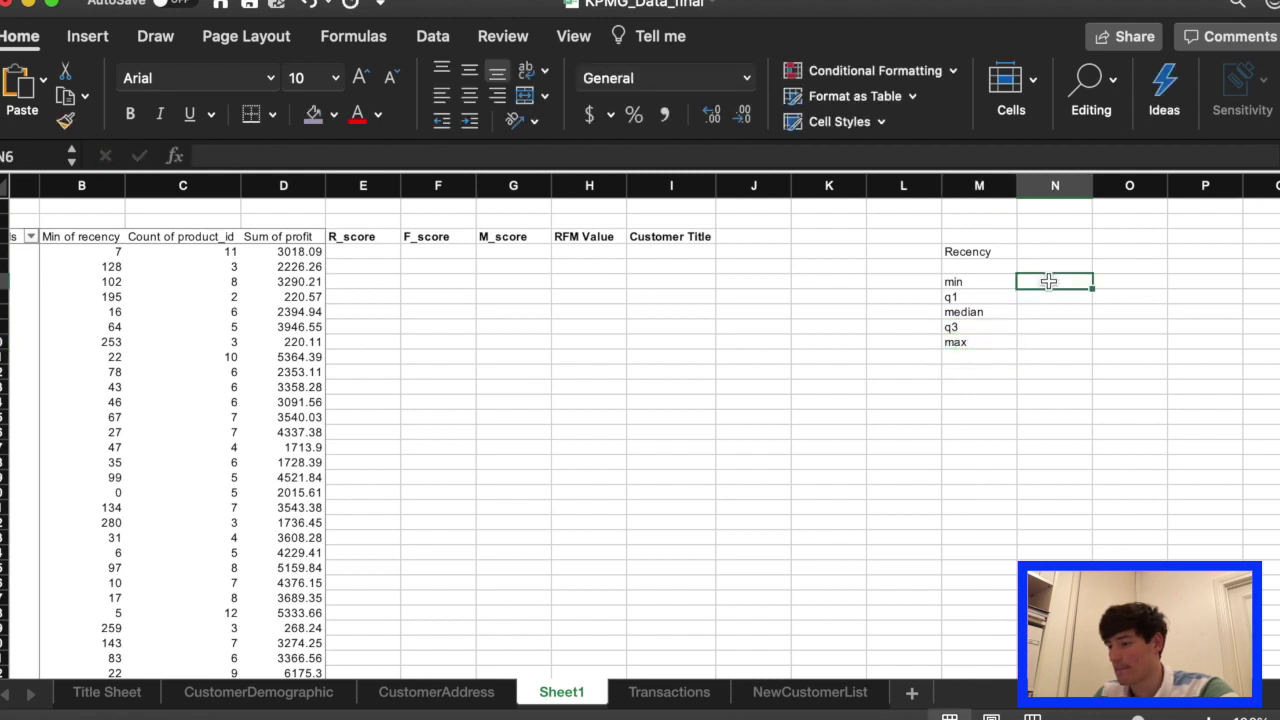
text(=)
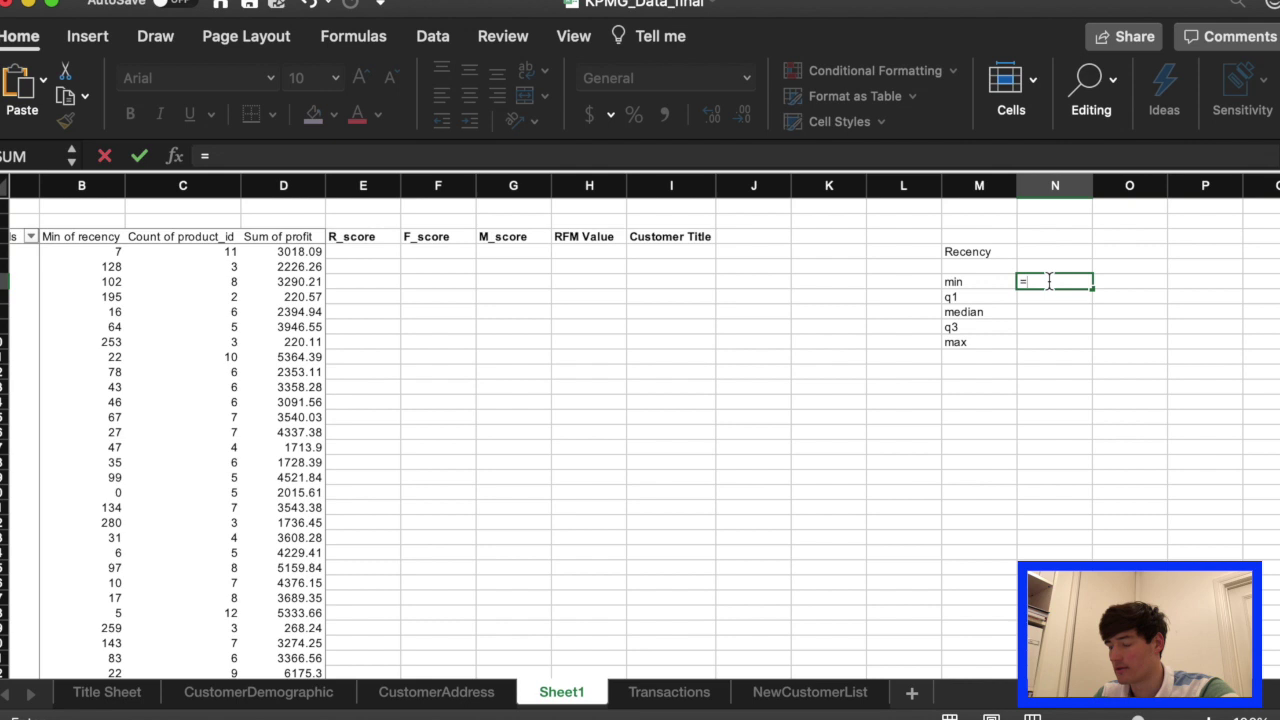
text(q)
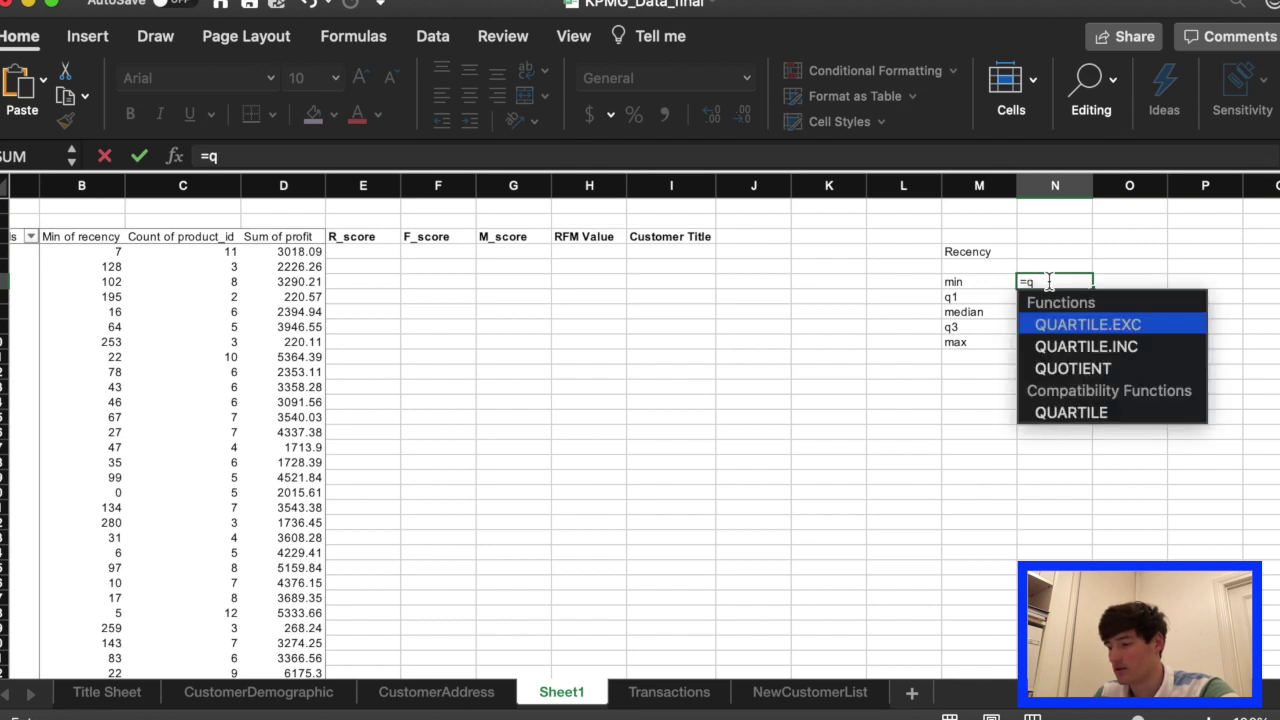
text(ua)
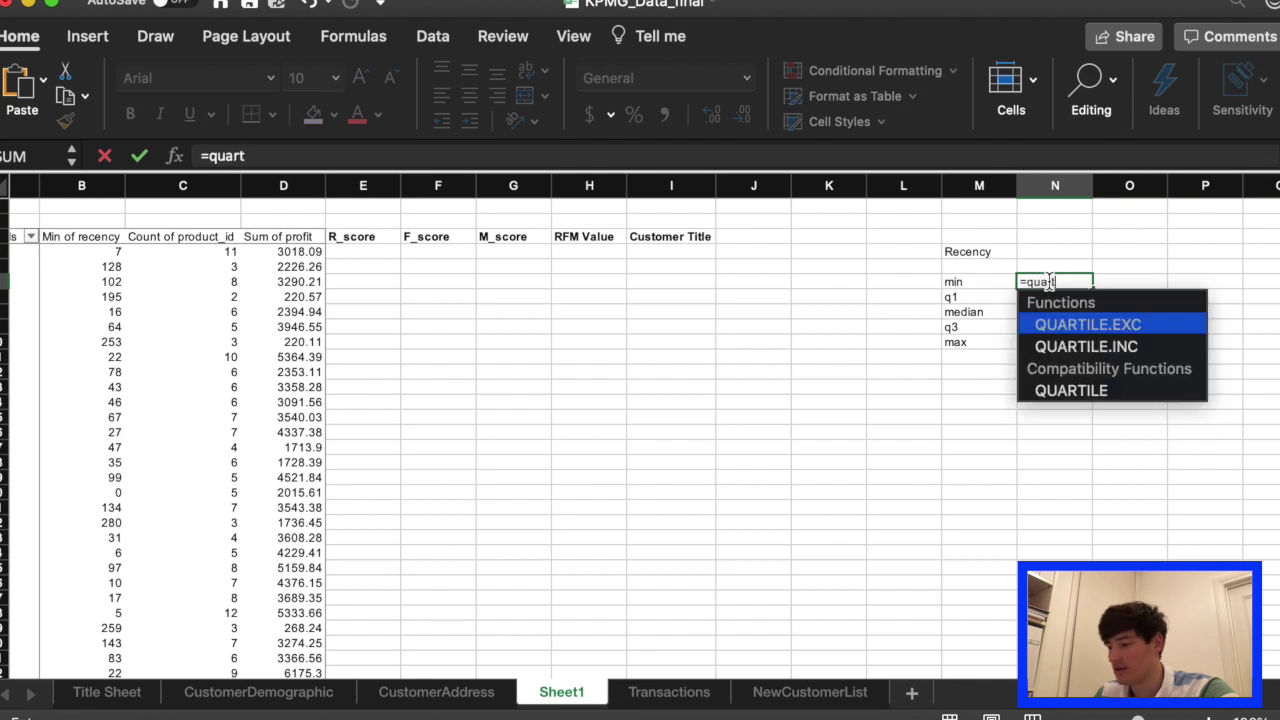
text(rt)
key(Down)
key(Tab)
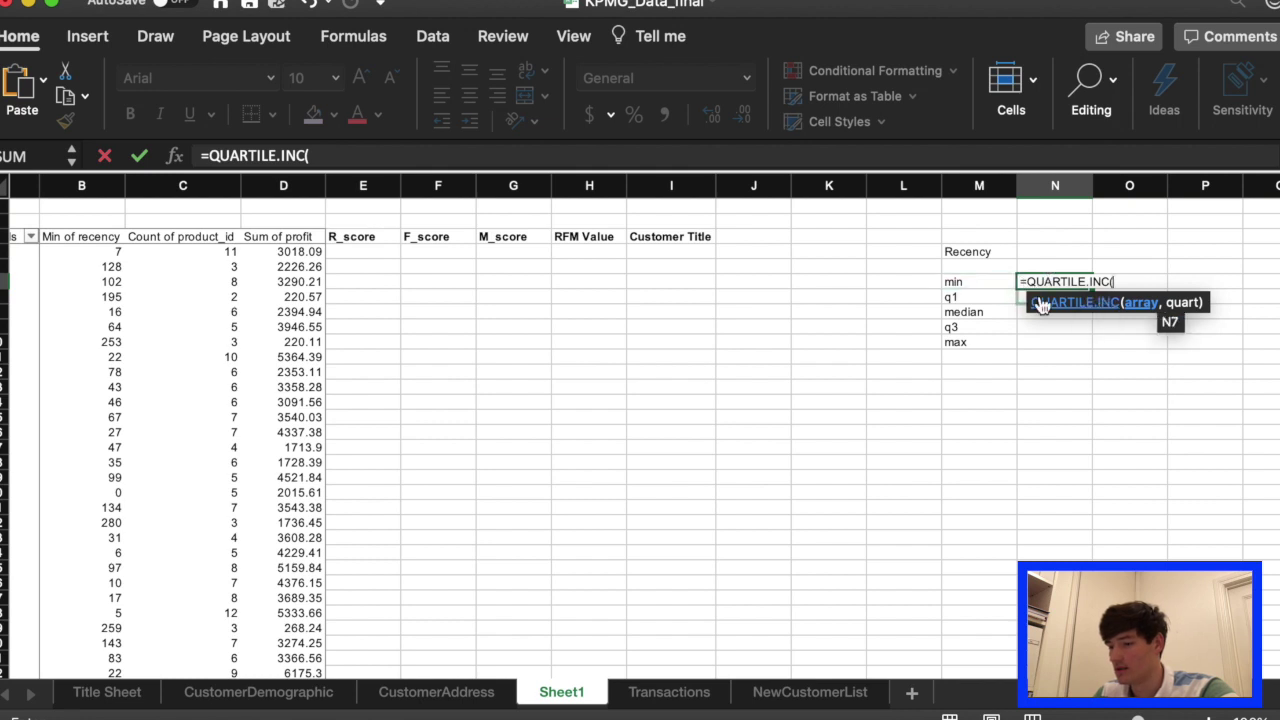
text(b4)
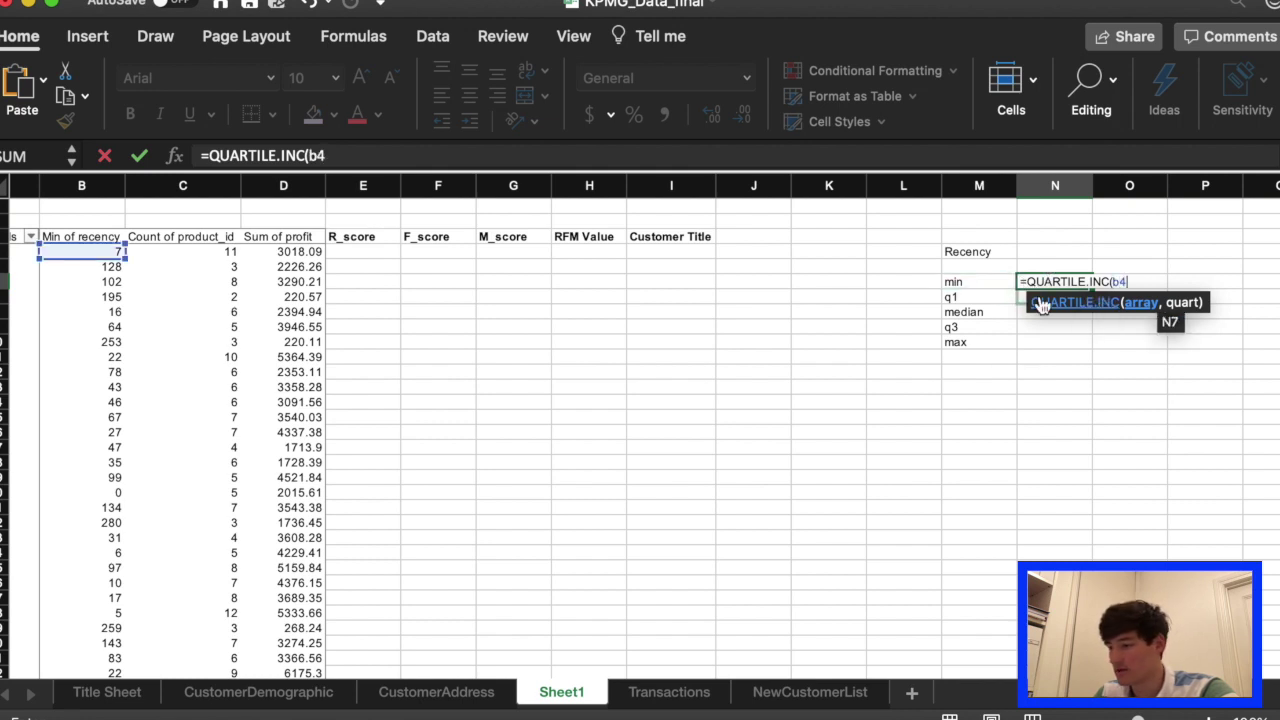
text(:)
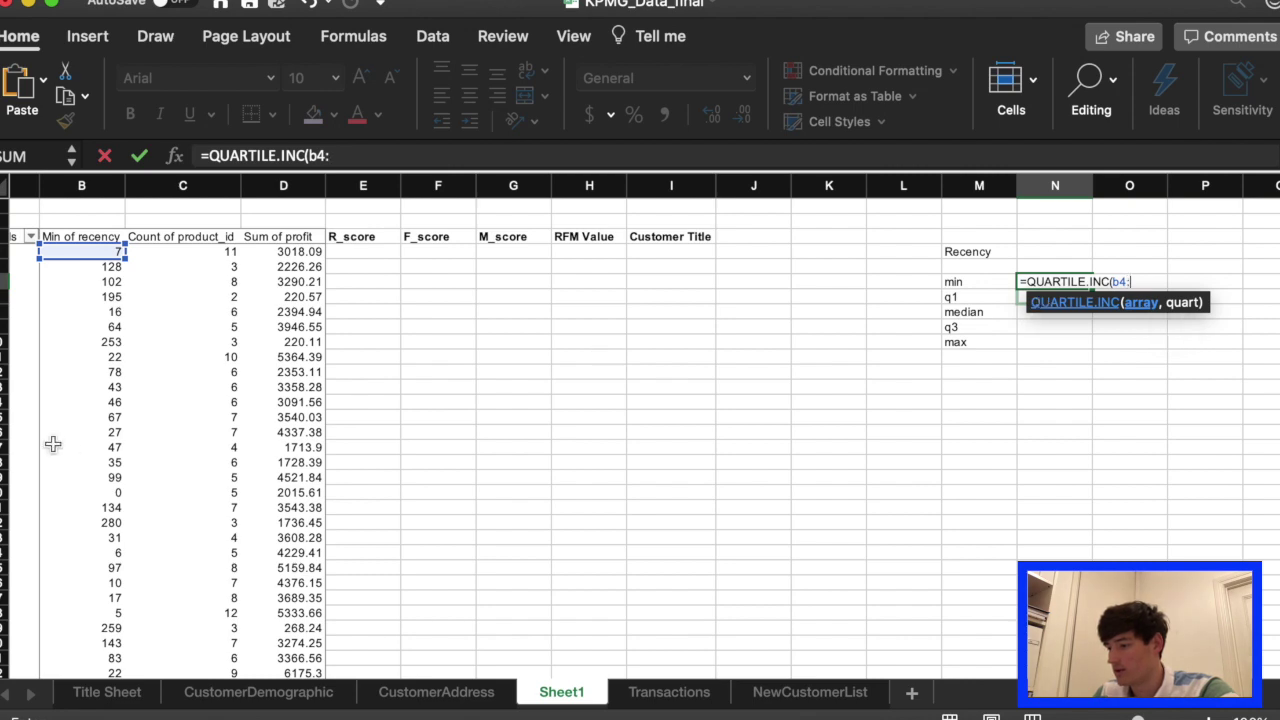
Find the last PivotTable row with a recency value, end the formula's array range at B3496 and try to enter it.
scroll(106, 403, left, 1)
scroll(106, 403, down, 7)
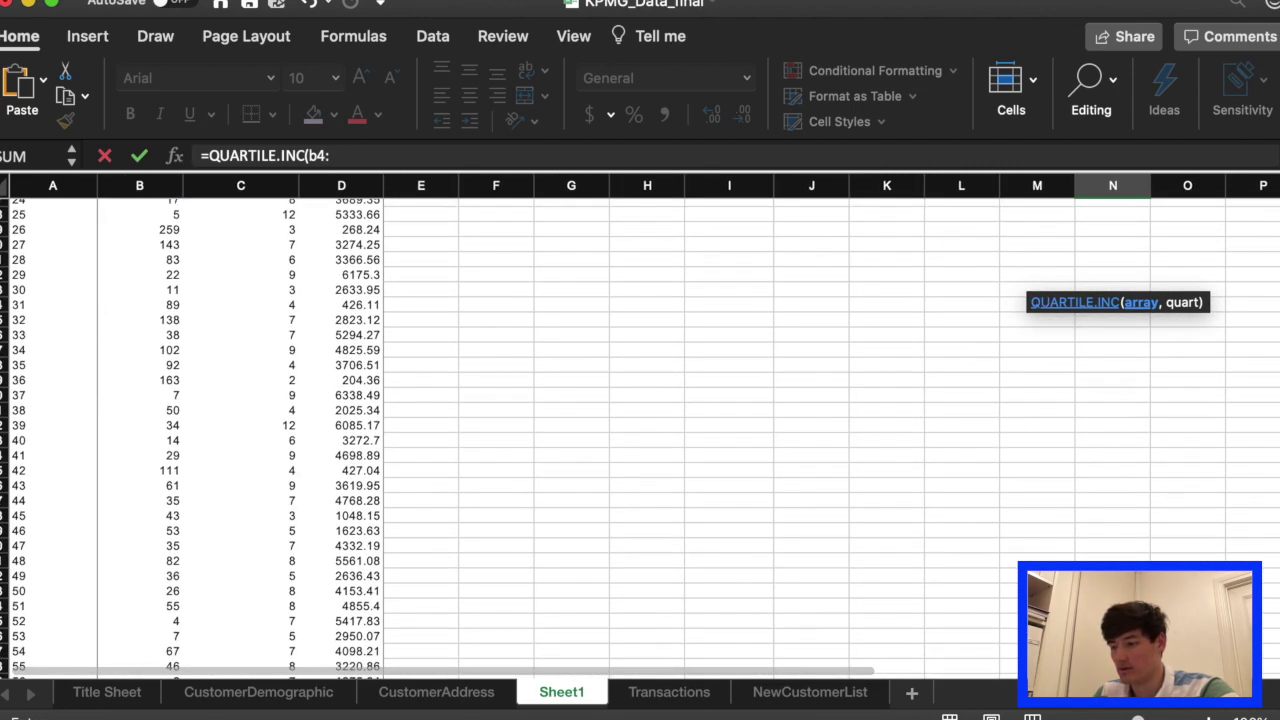
scroll(1275, 628, down, 20)
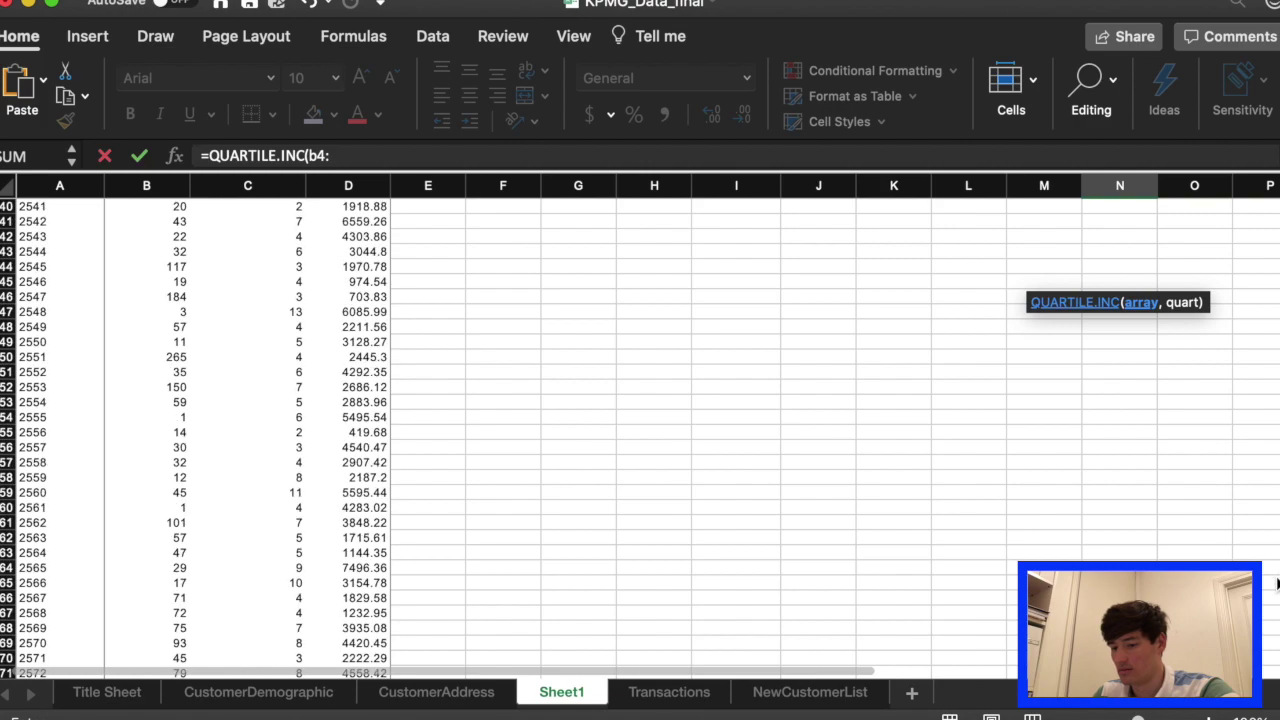
scroll(1275, 628, down, 10)
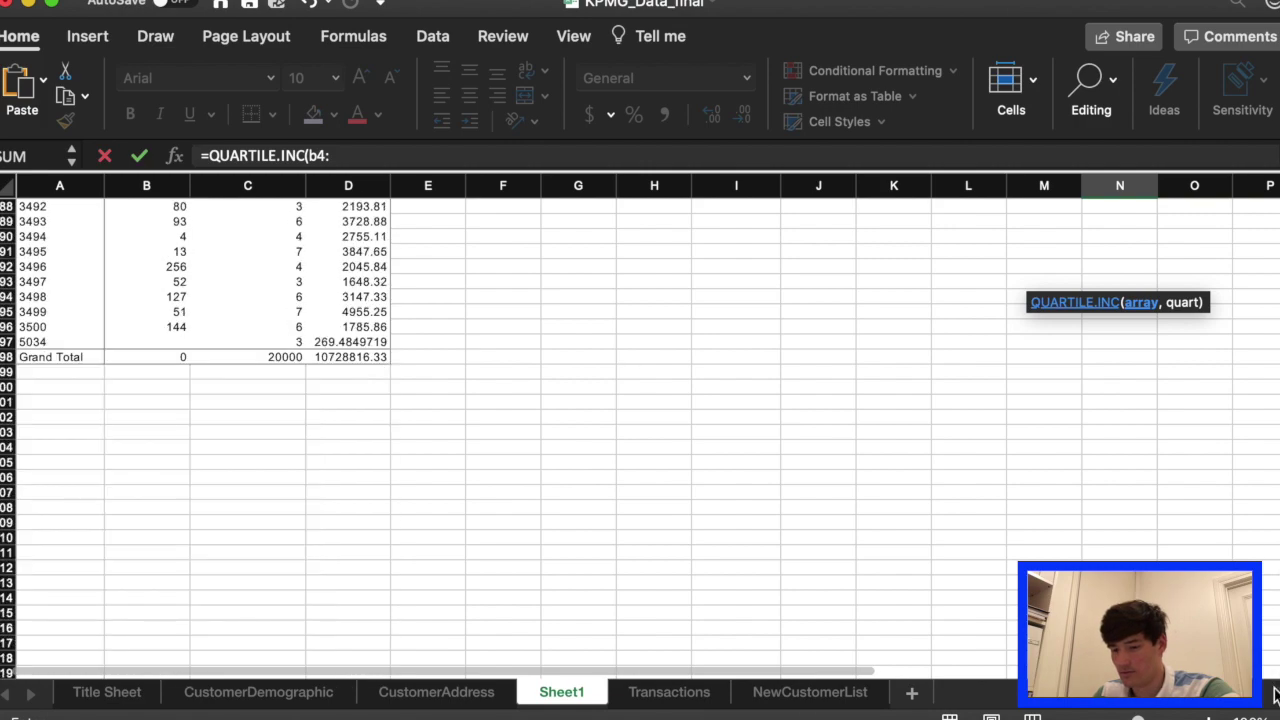
scroll(1272, 676, up, 10)
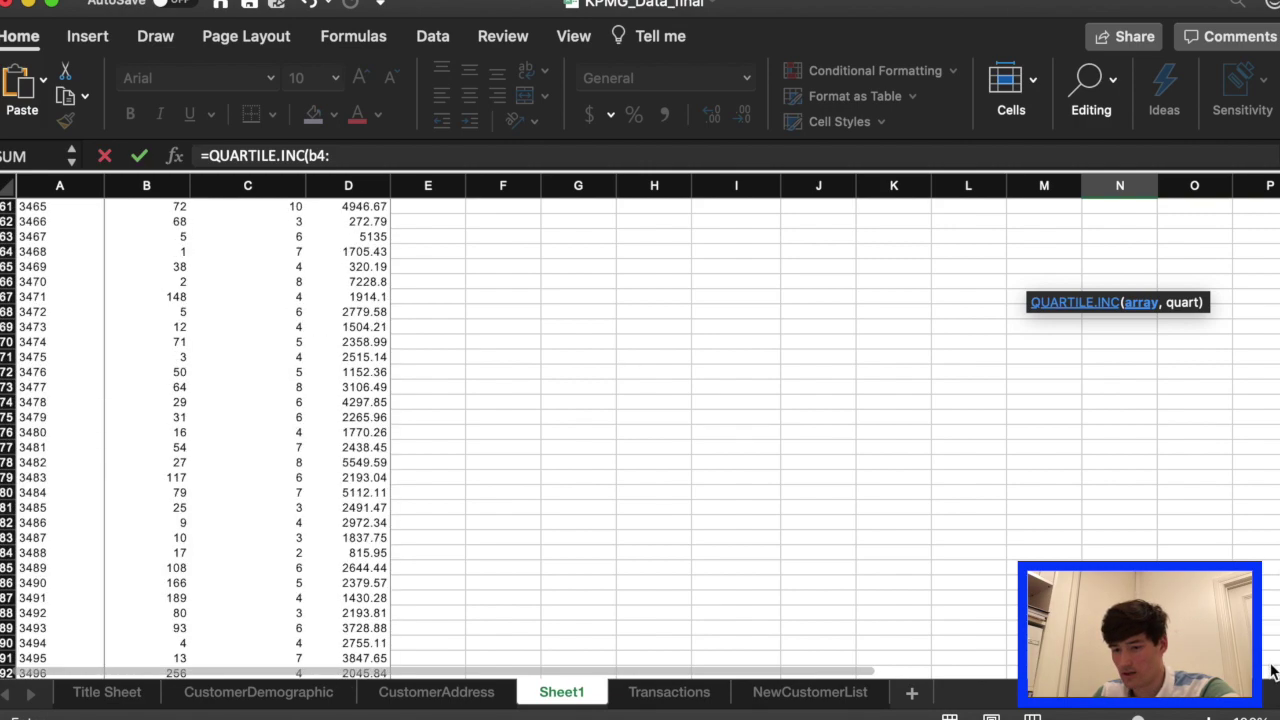
scroll(1272, 676, down, 10)
scroll(1272, 676, up, 3)
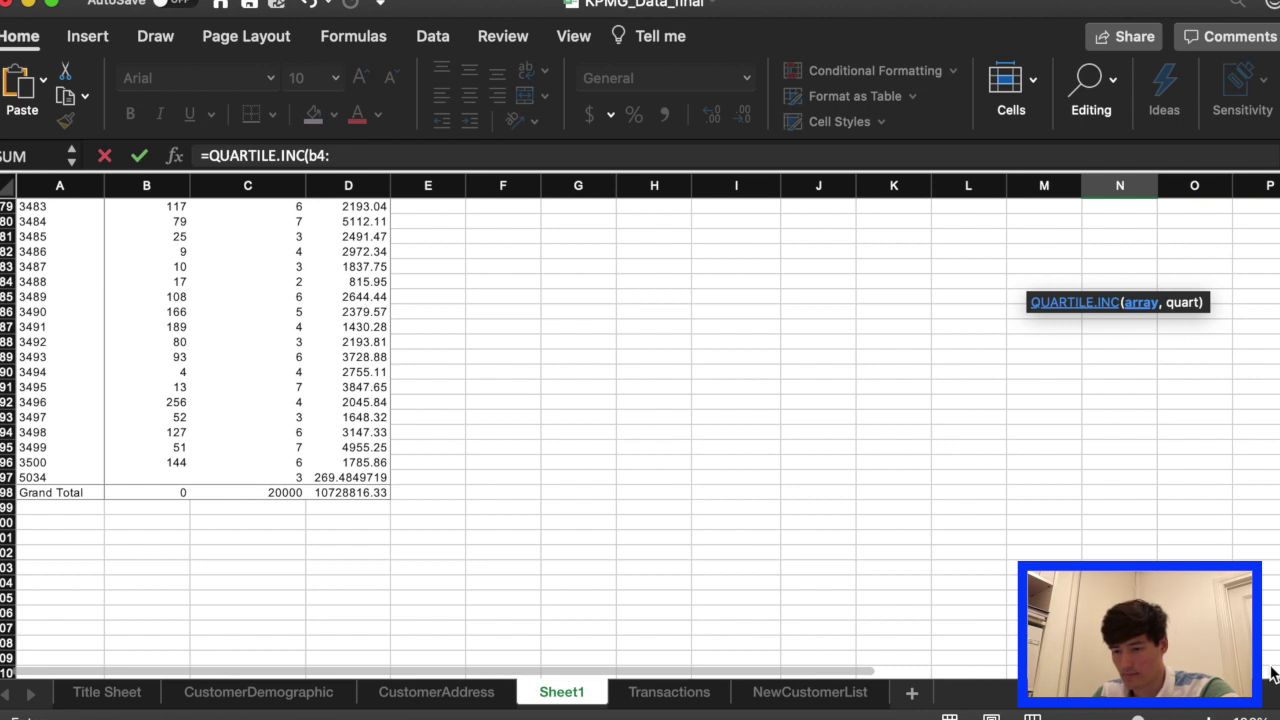
scroll(1272, 676, up, 20)
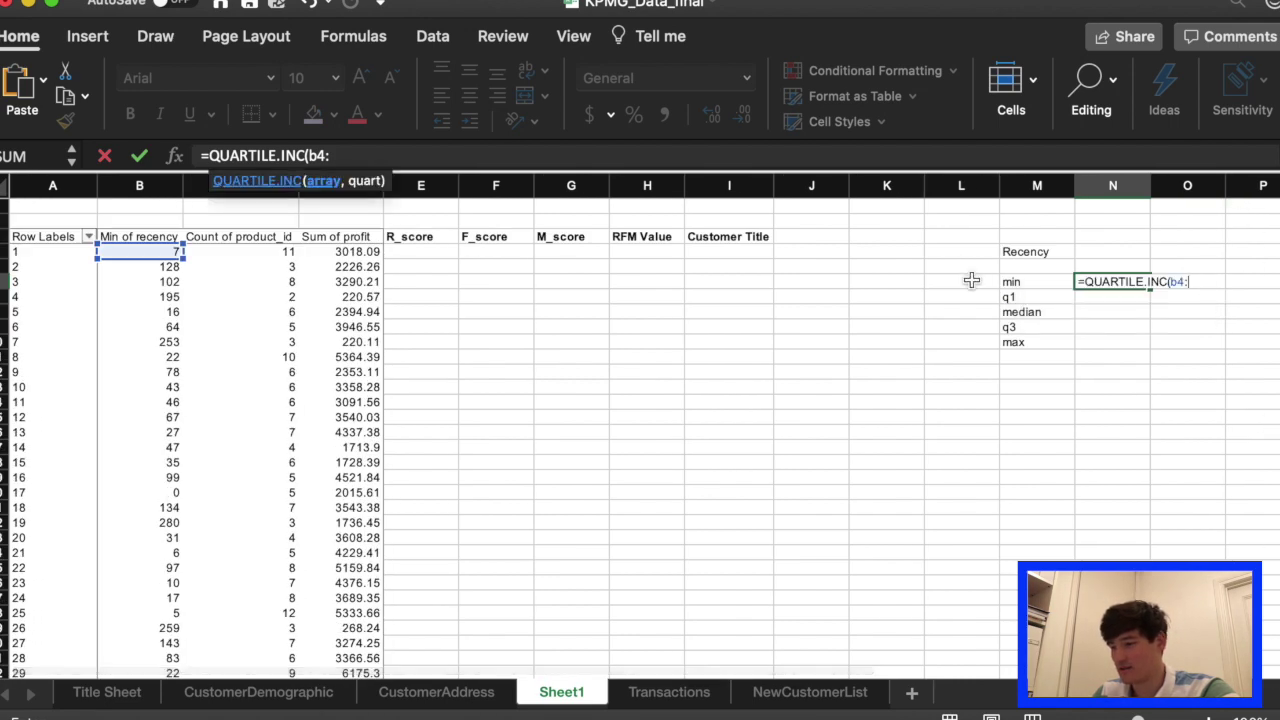
text(b3496)
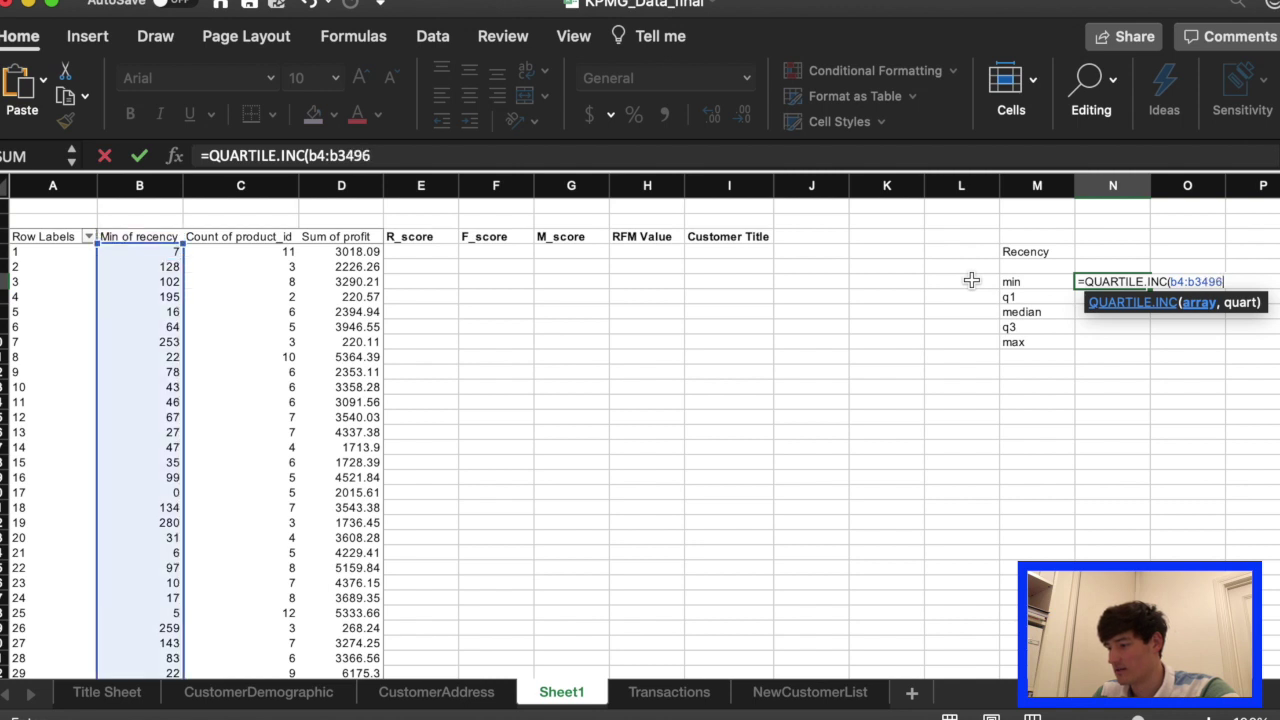
key(Return)
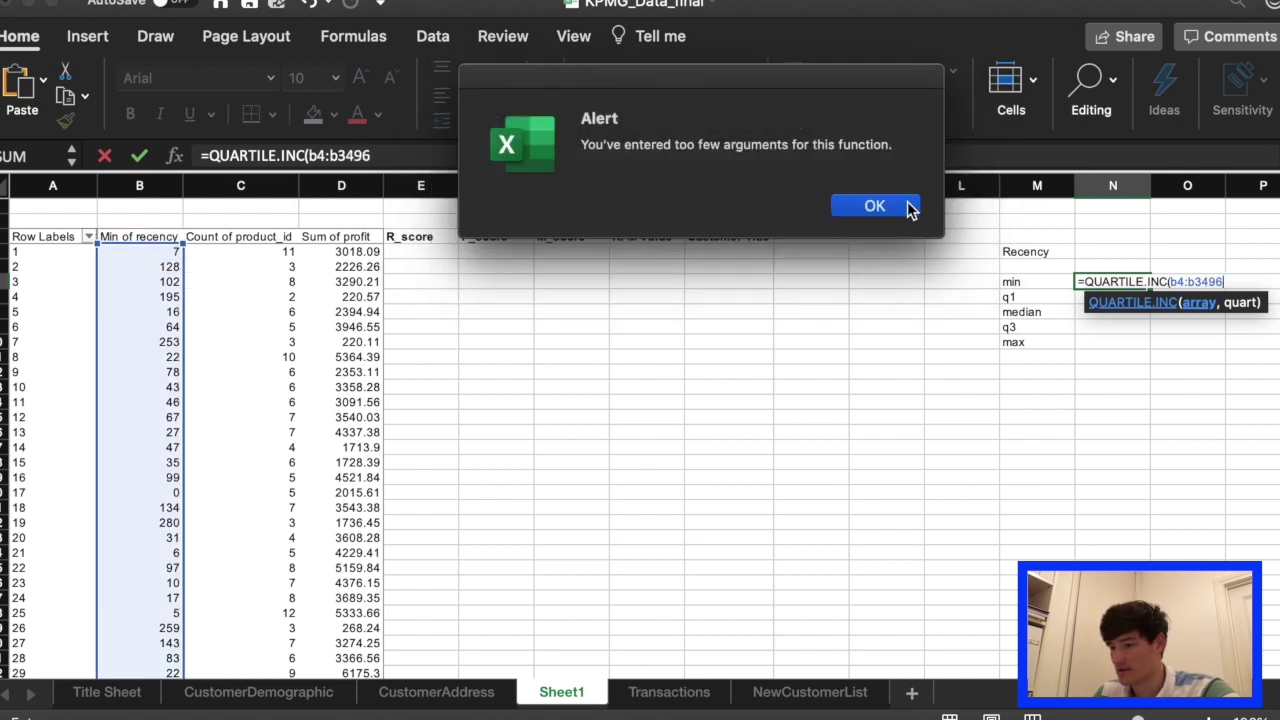
click(874, 206)
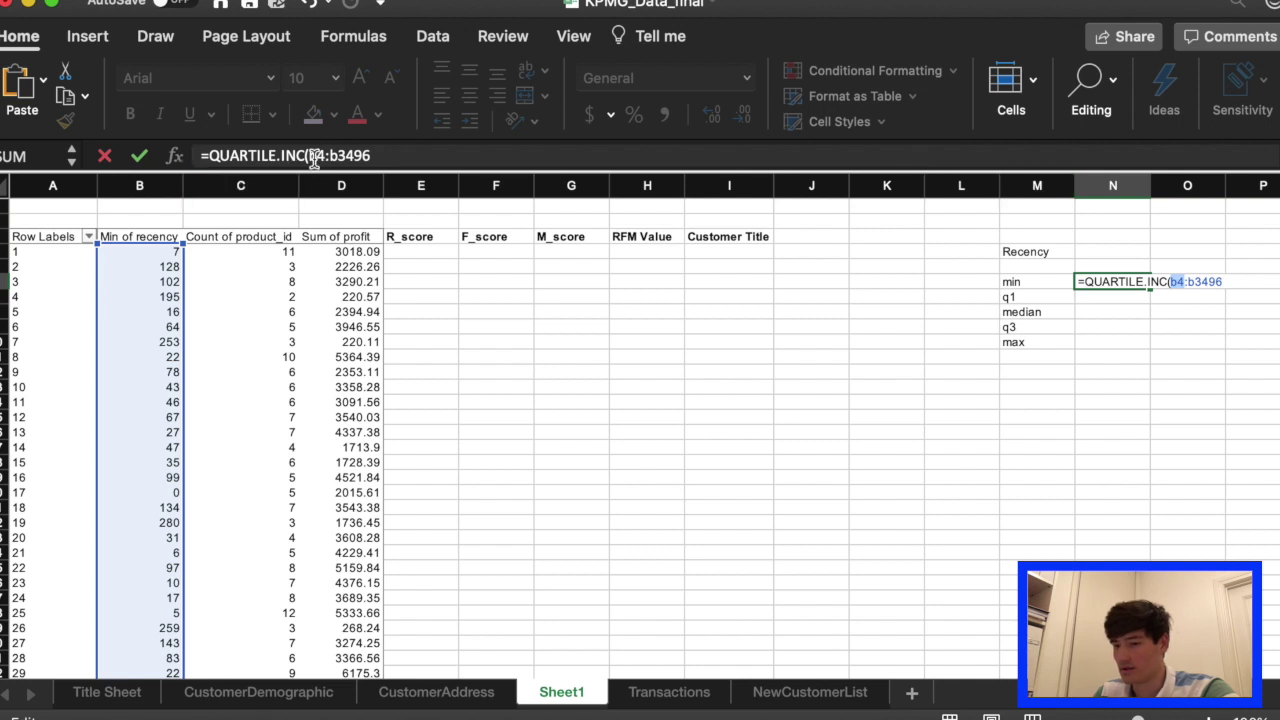
Make the array range in the N6 formula absolute, as $B$4:$B$3496.
drag(310, 157, 392, 160)
key(Right)
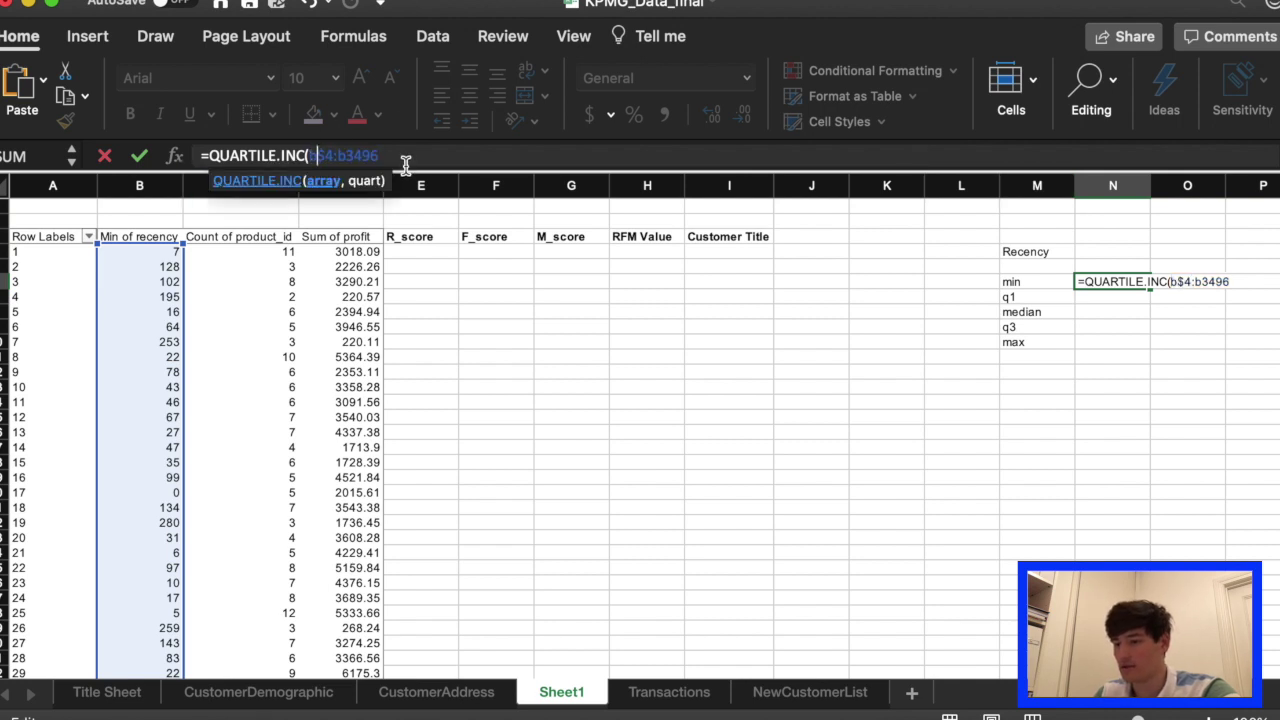
text($b$)
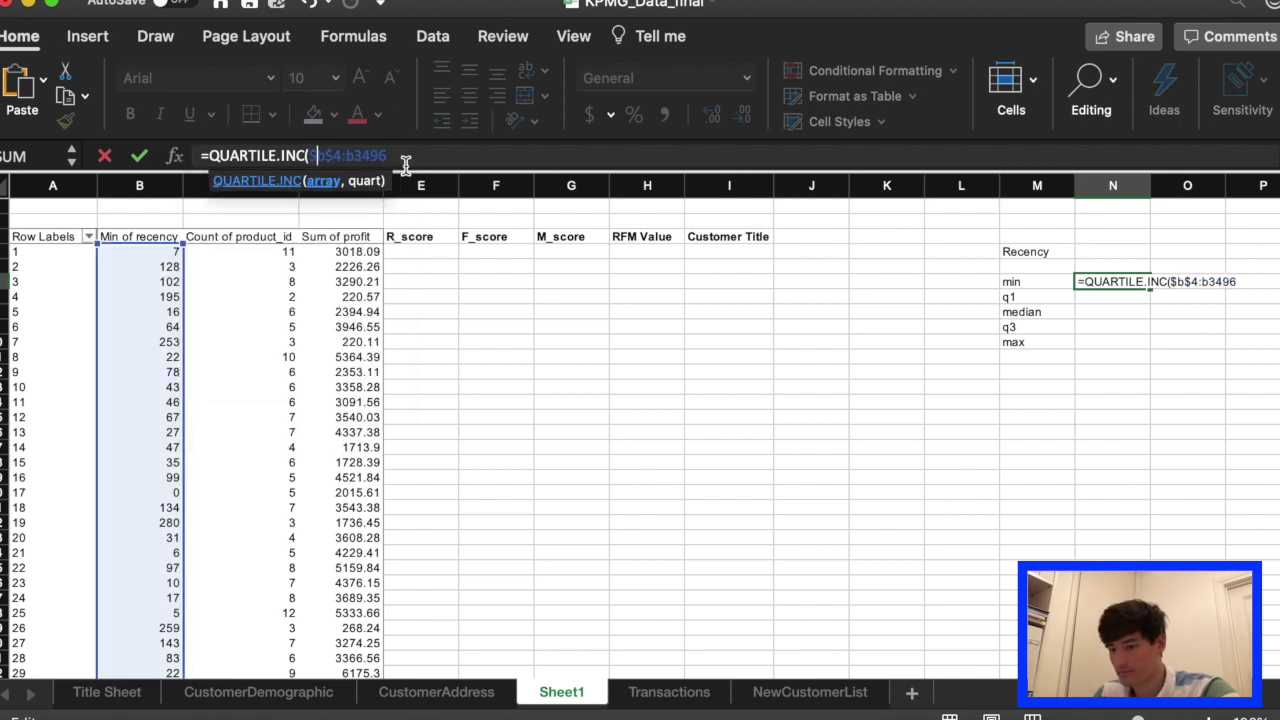
key(Right)
key(Right)
key(Right)
text($)
key(Right)
text($)
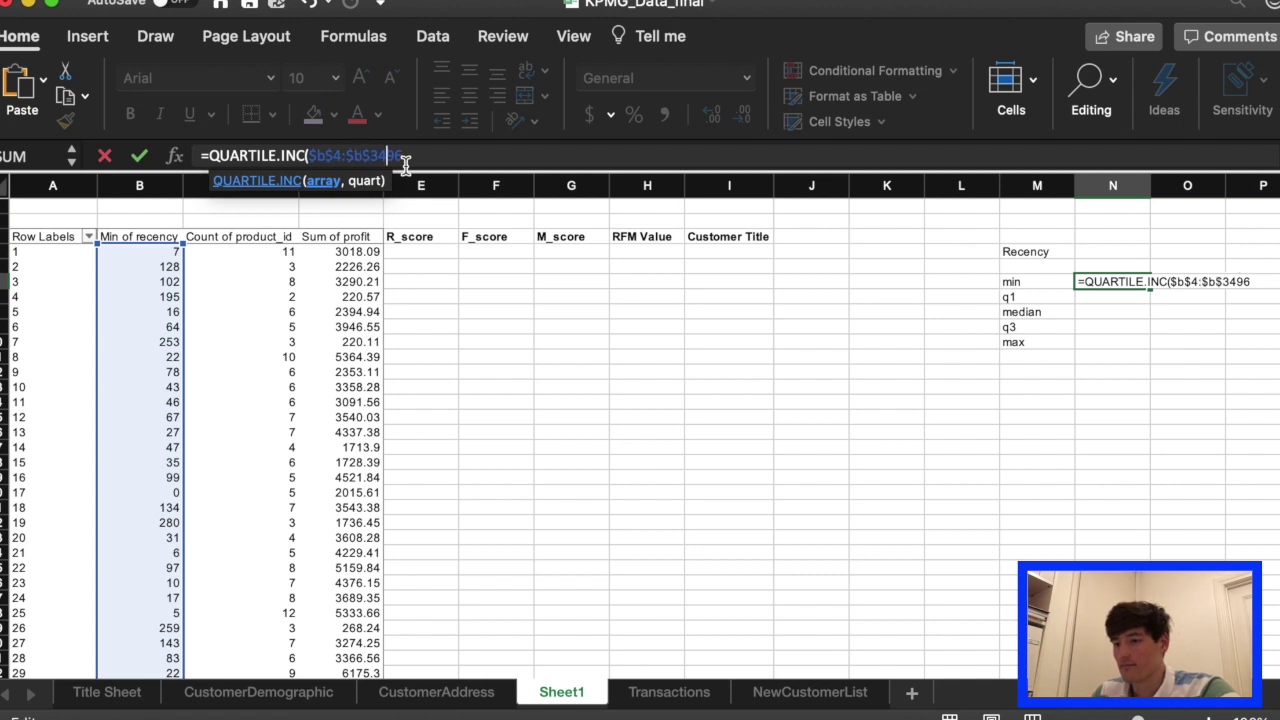
Complete the N6 formula with quart argument 0 for the minimum value and enter it.
text(,)
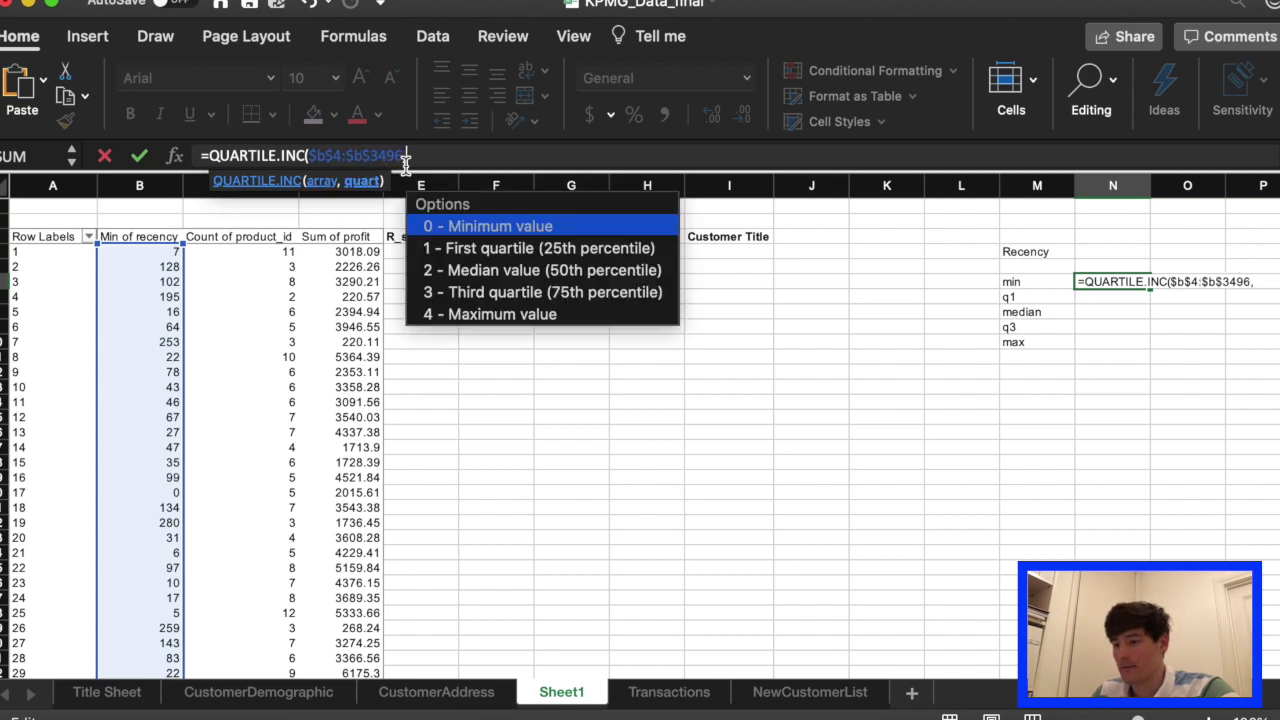
text(0)
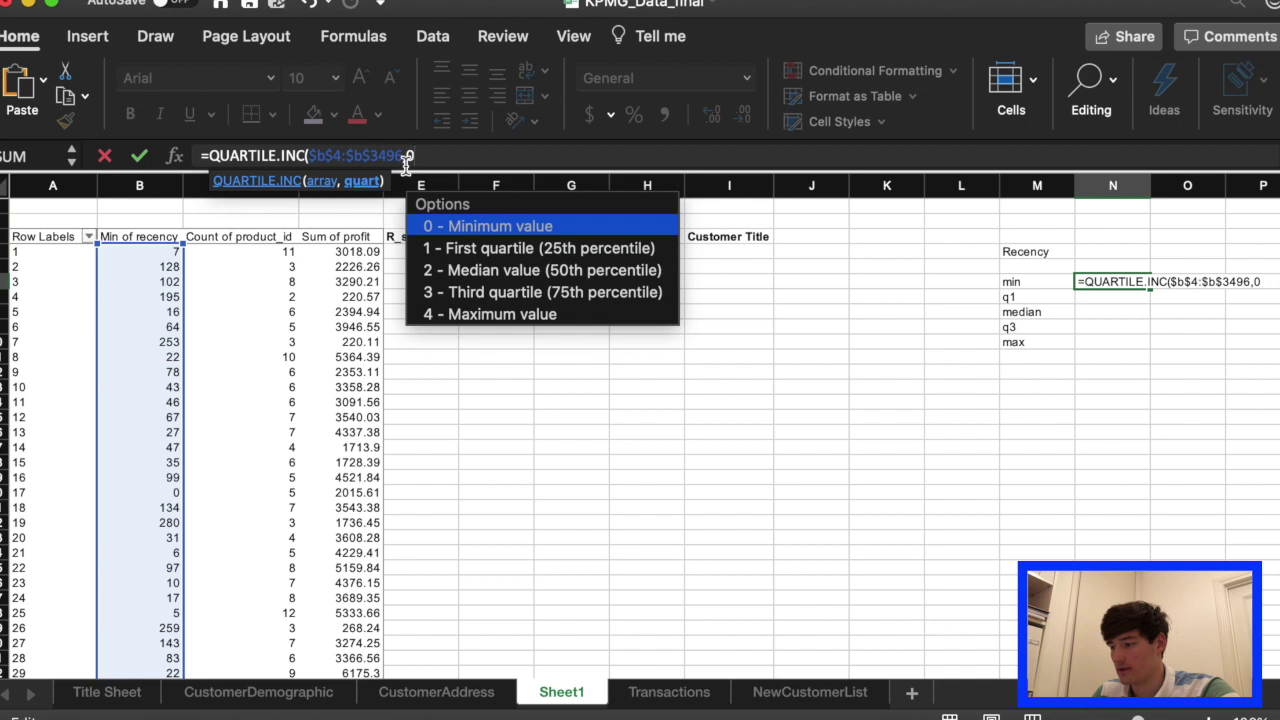
text())
key(Return)
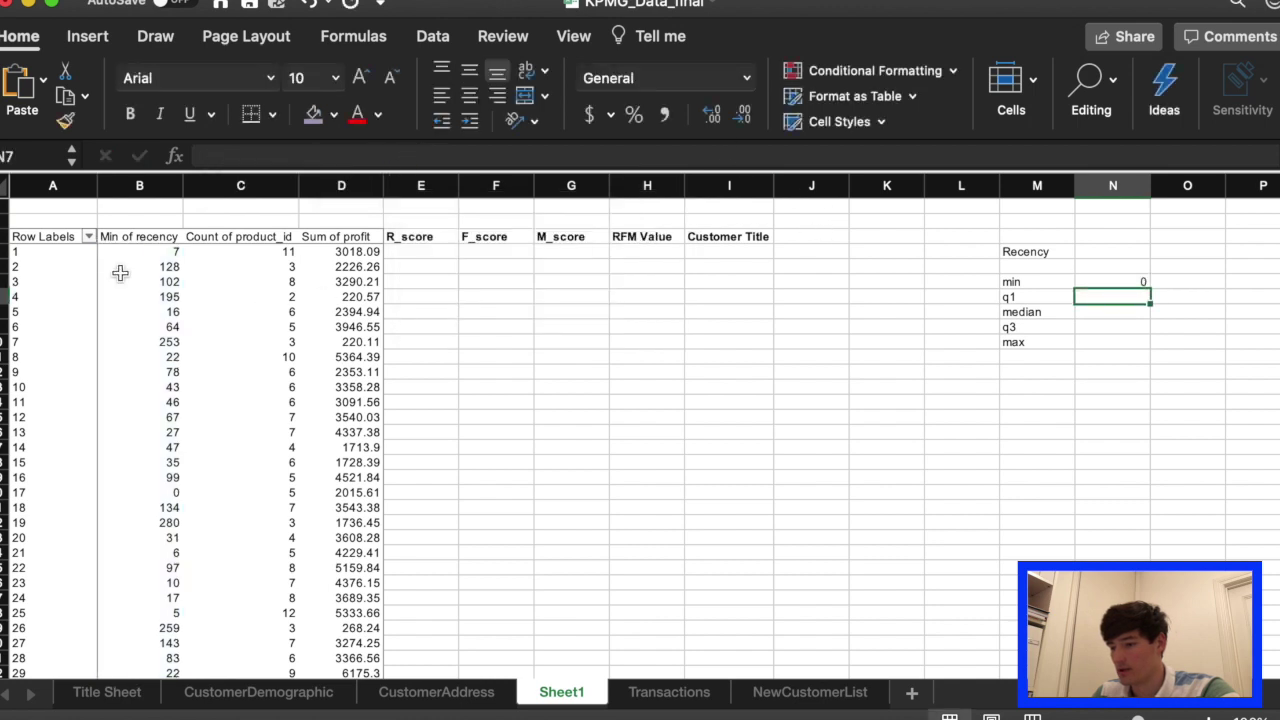
Filter the PivotTable's row labels to exclude the last customer_id in the list, the one without a recency value.
click(88, 236)
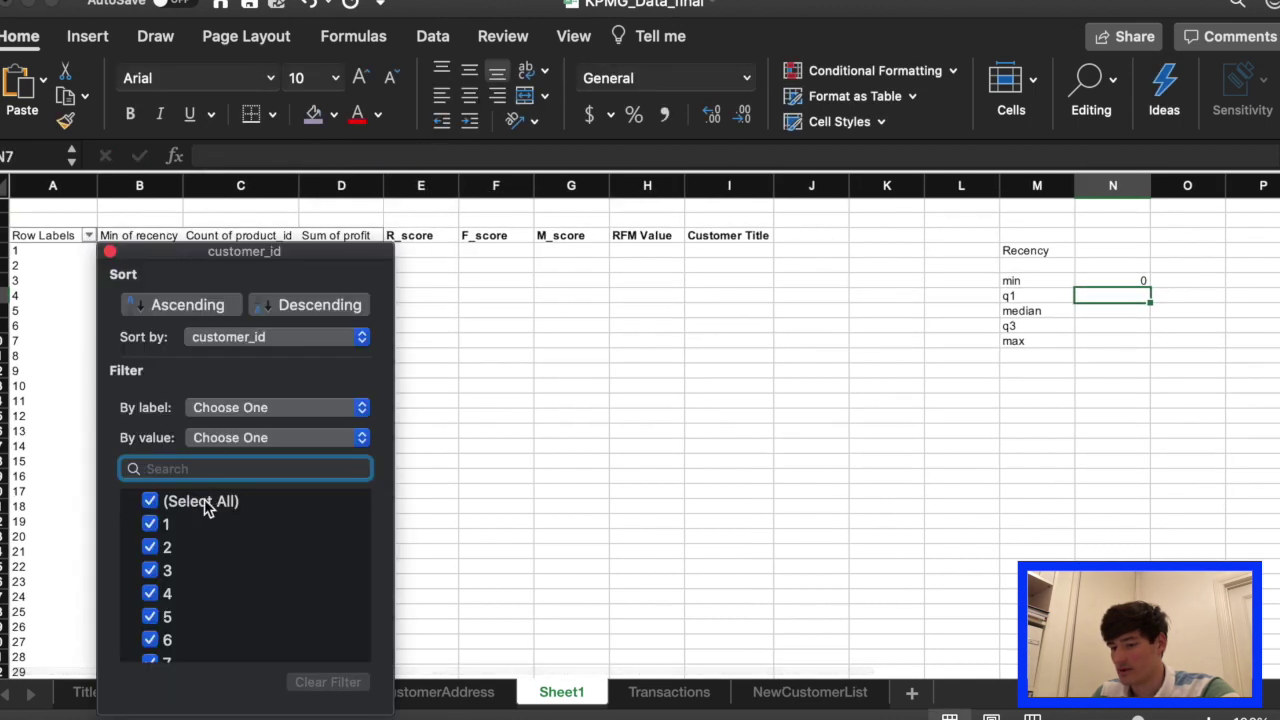
scroll(199, 570, down, 15)
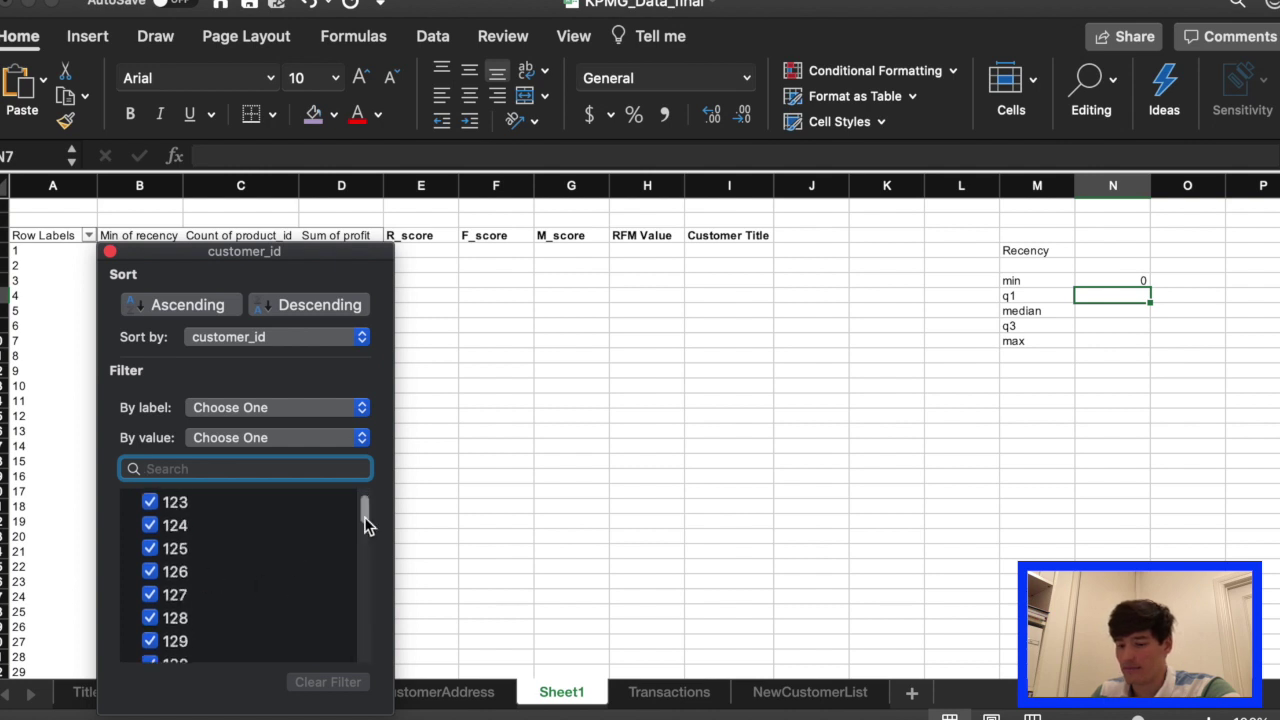
drag(366, 525, 330, 677)
click(216, 658)
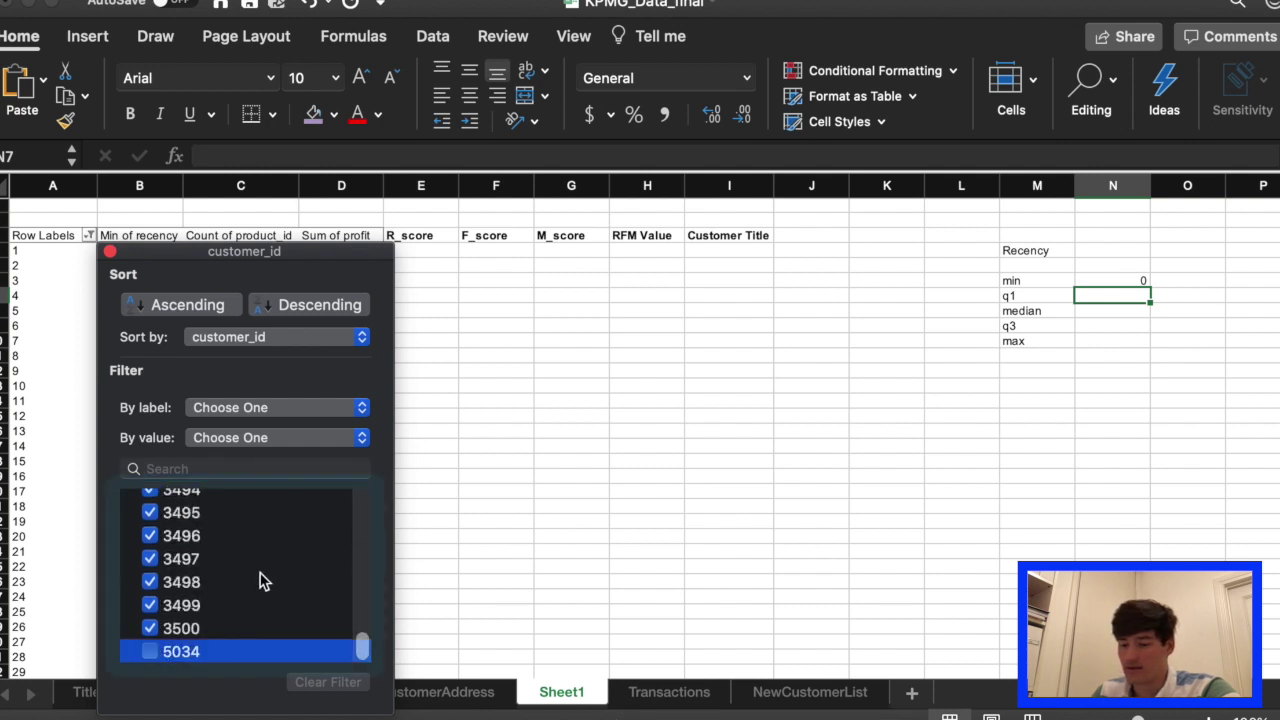
scroll(260, 580, up, 3)
scroll(260, 580, up, 10)
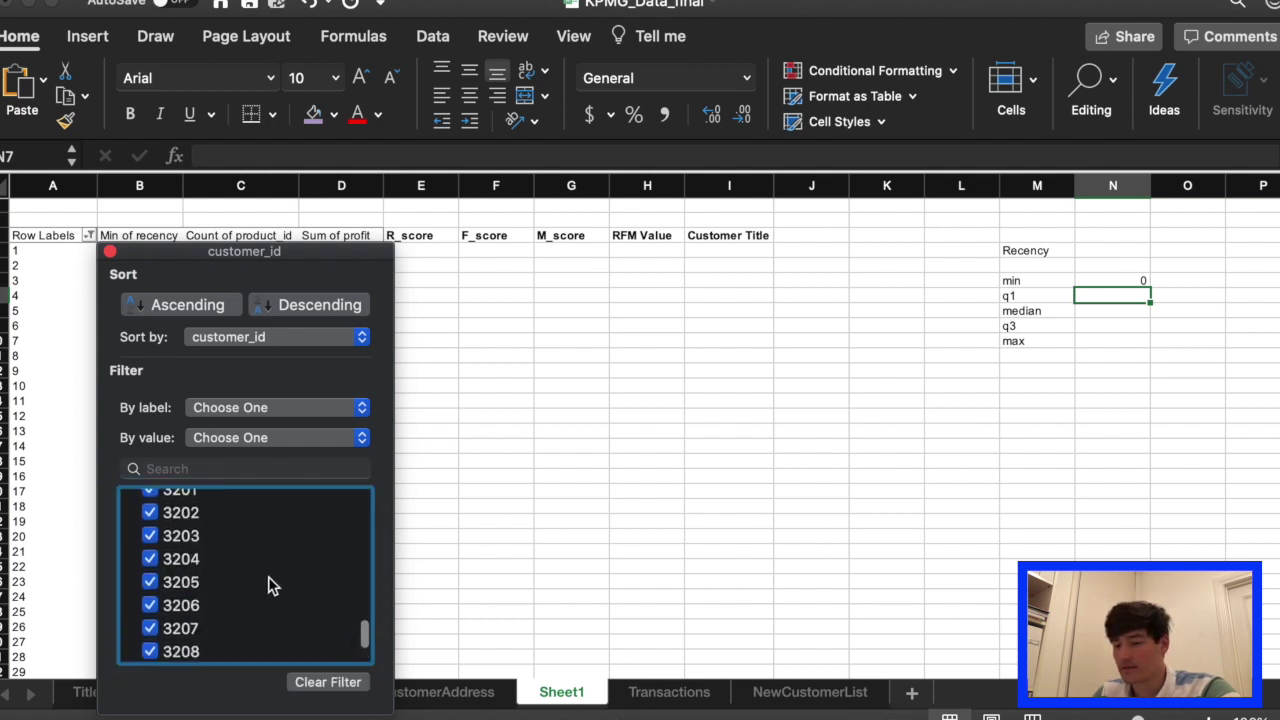
drag(366, 640, 377, 471)
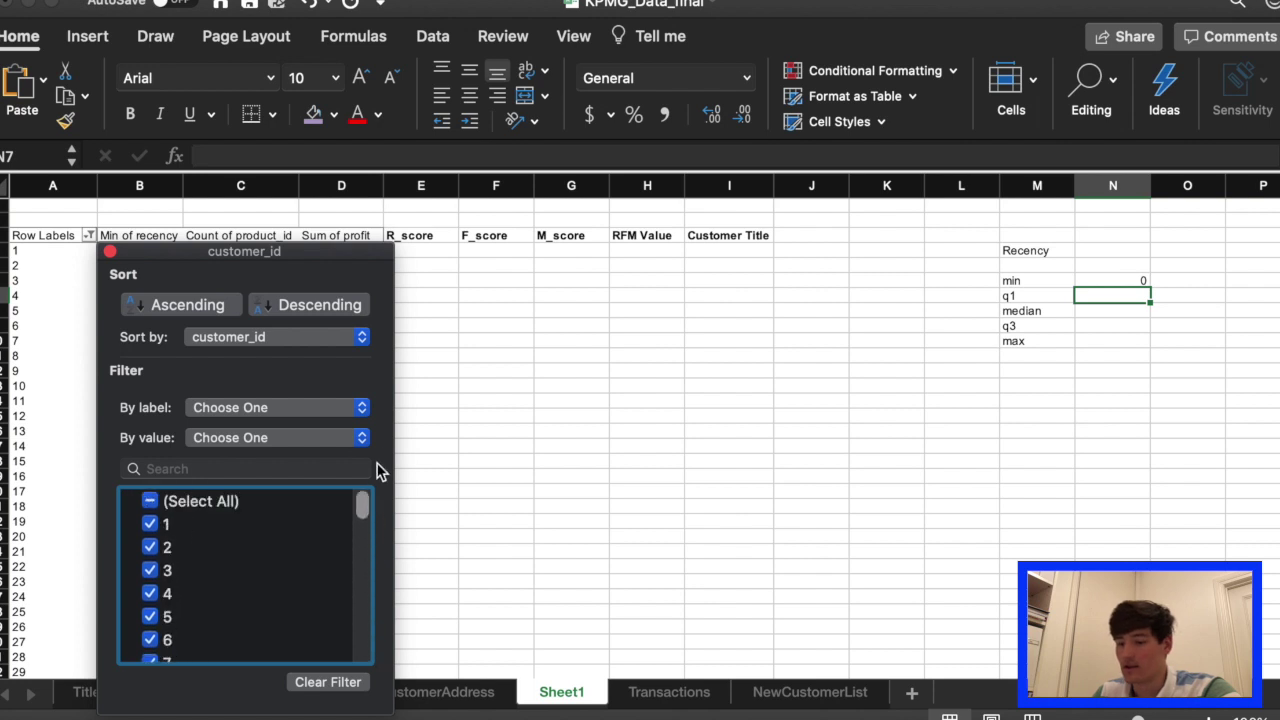
click(110, 252)
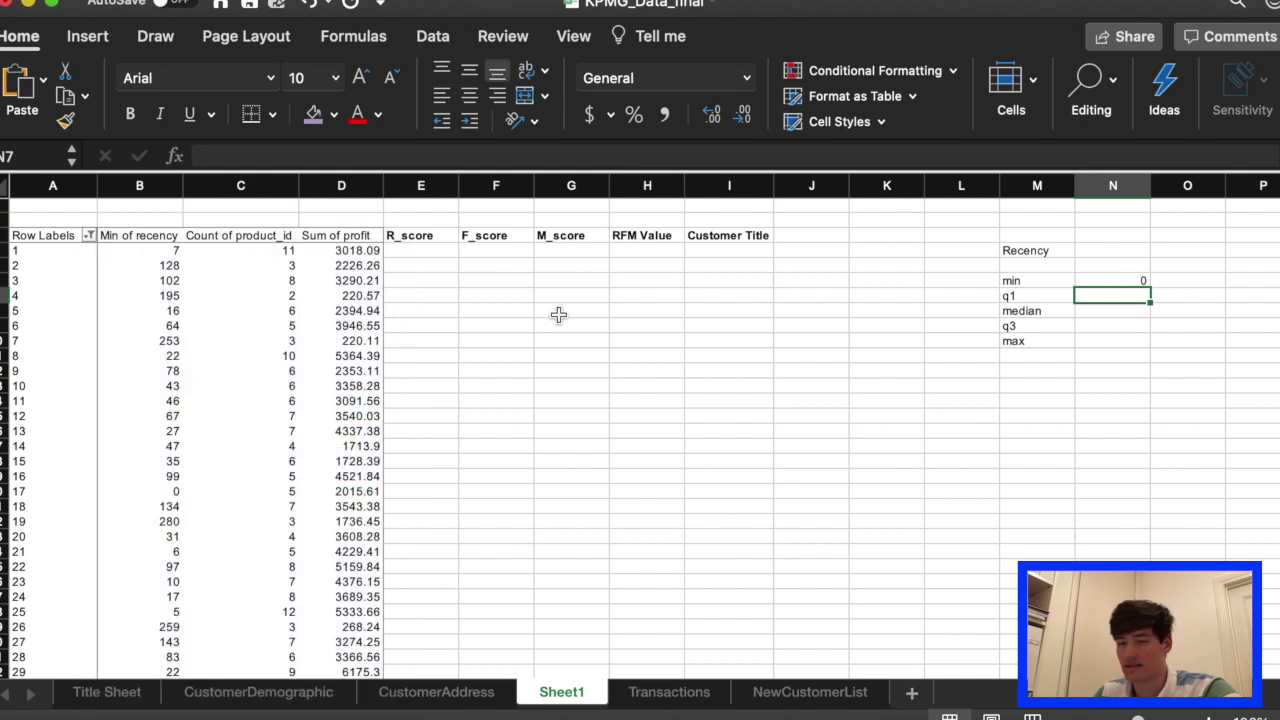
Fill the QUARTILE.INC formula from N6 down to N10, beside the labels through max.
click(1140, 282)
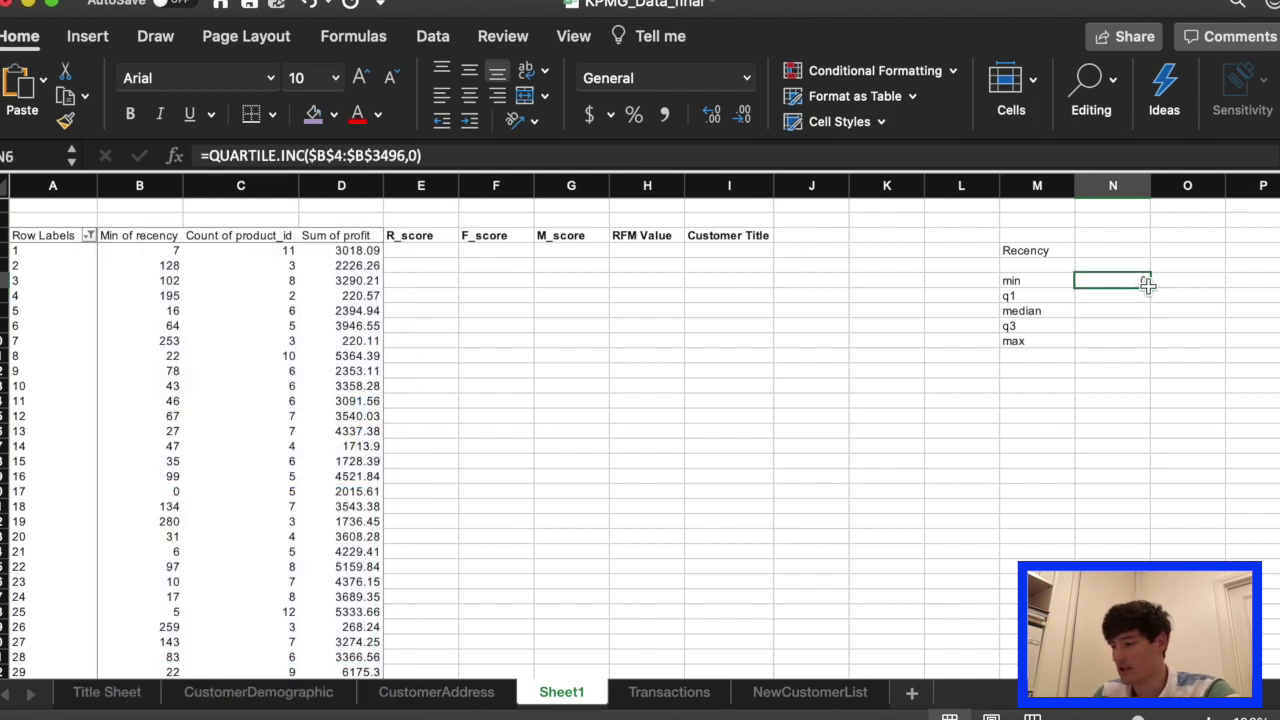
drag(1147, 284, 1143, 343)
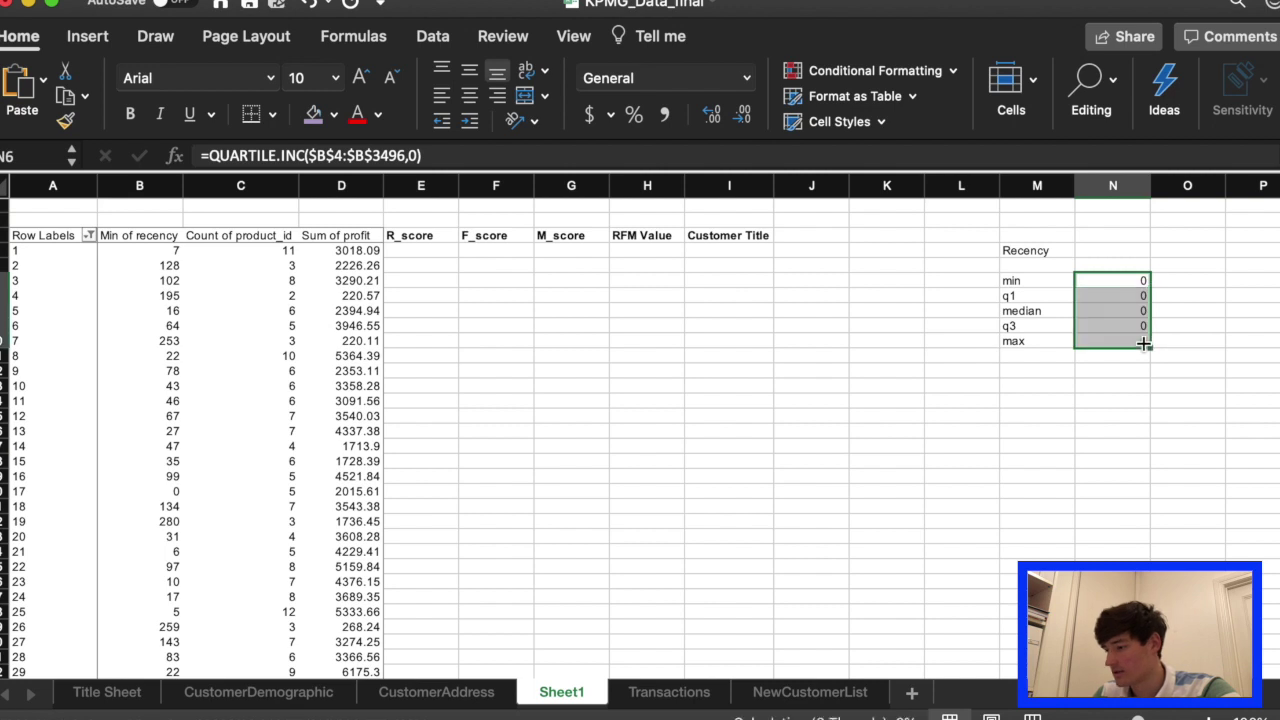
Change the quart argument of the QUARTILE.INC formulas to 1 for q1 in N7 and 2 for median in N8.
click(1125, 296)
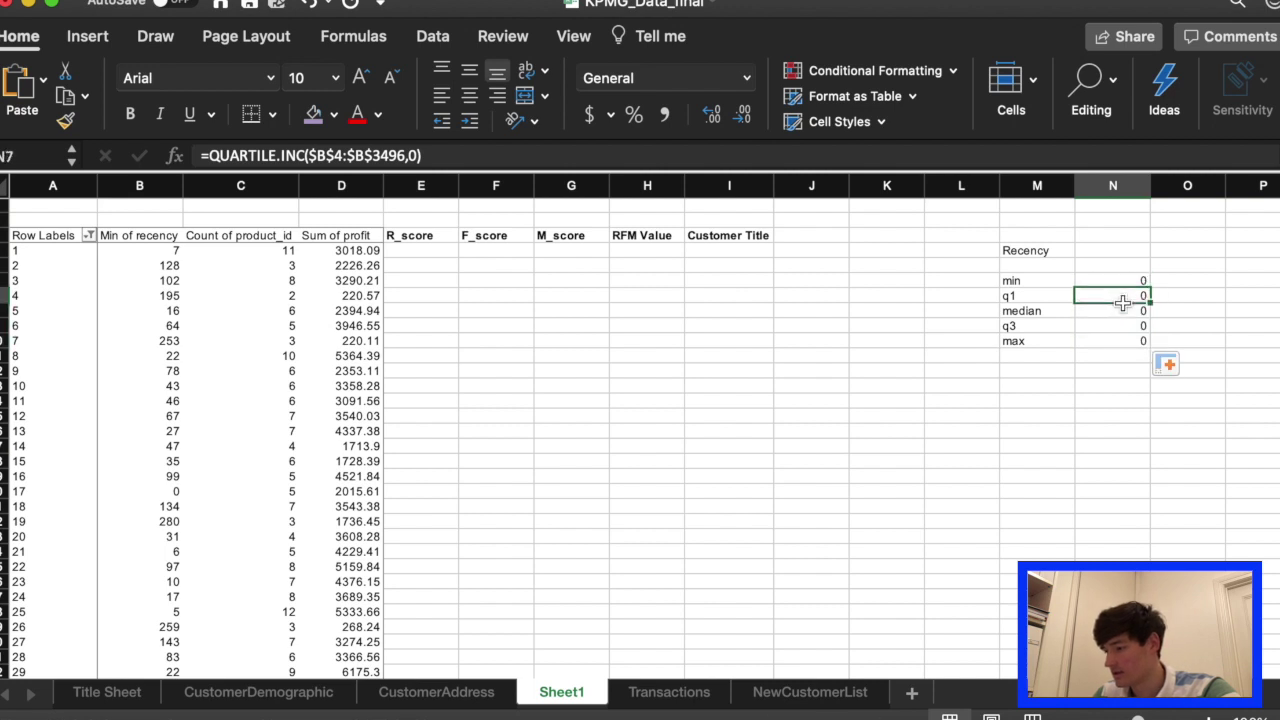
click(416, 156)
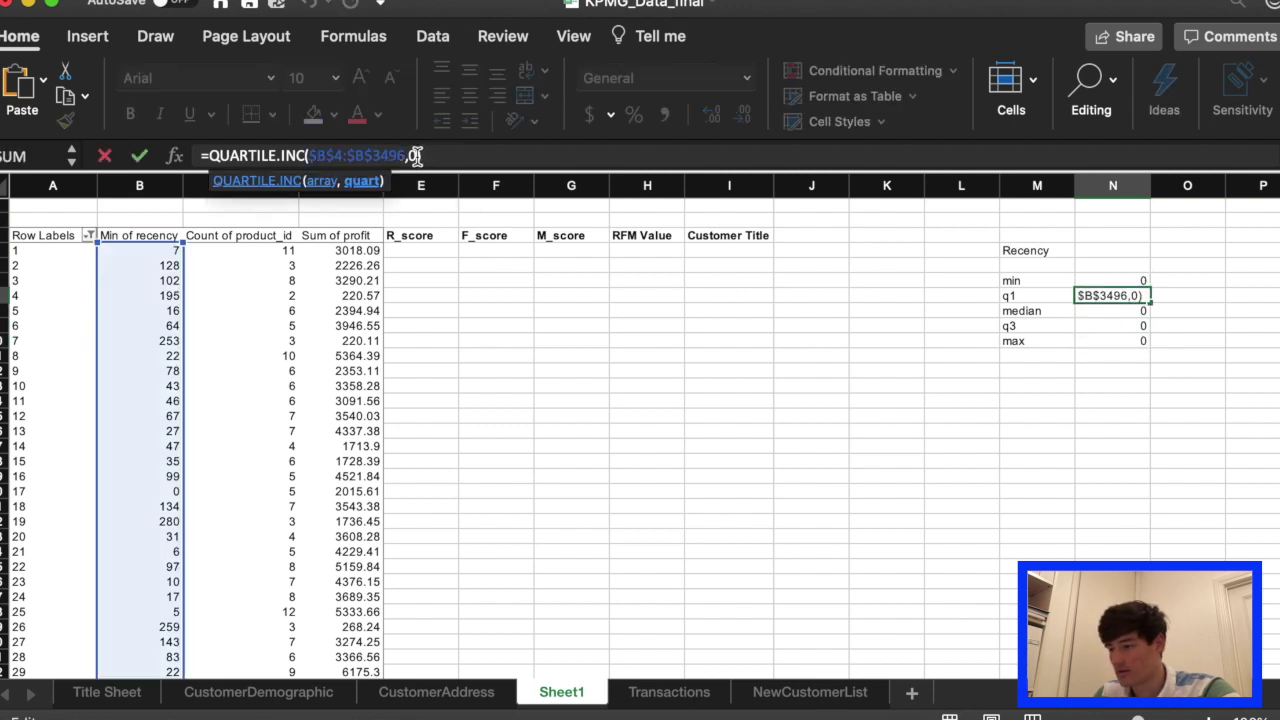
key(BackSpace)
text(1)
key(Return)
click(416, 156)
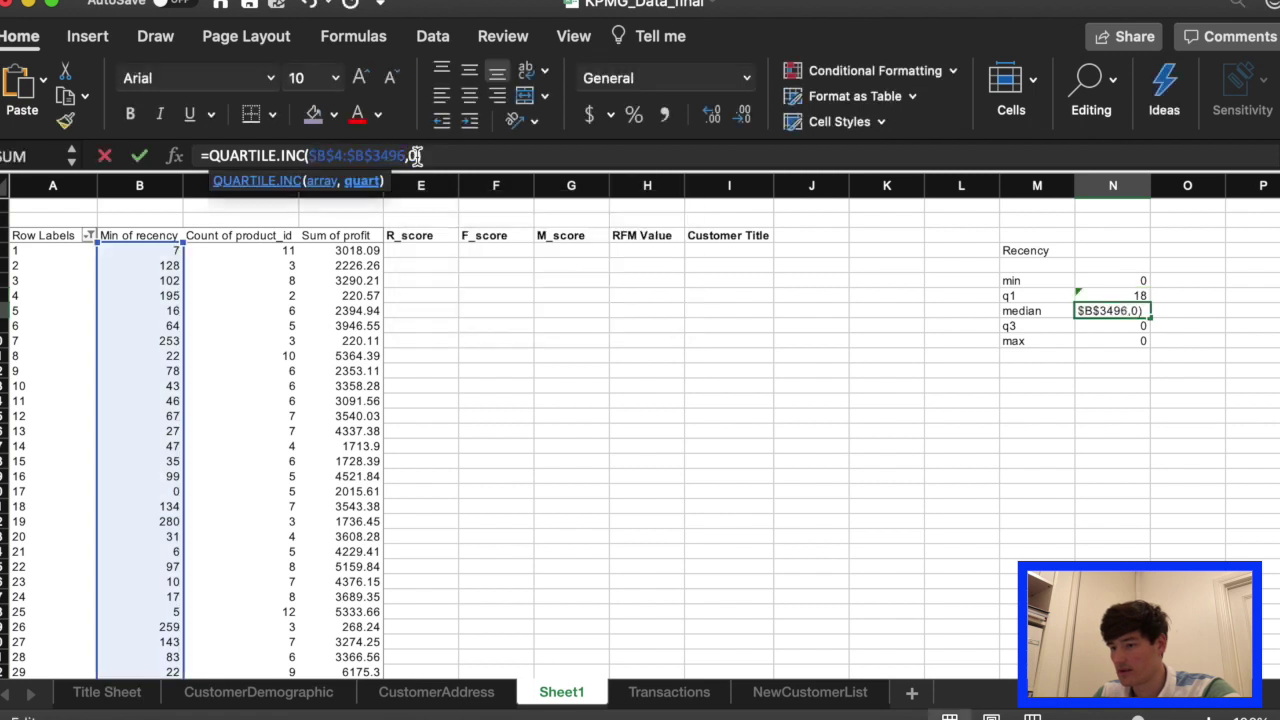
key(BackSpace)
text(2)
key(Return)
Change the quart argument of the QUARTILE.INC formulas to 3 for q3 in N9 and 4 for max in N10.
click(416, 156)
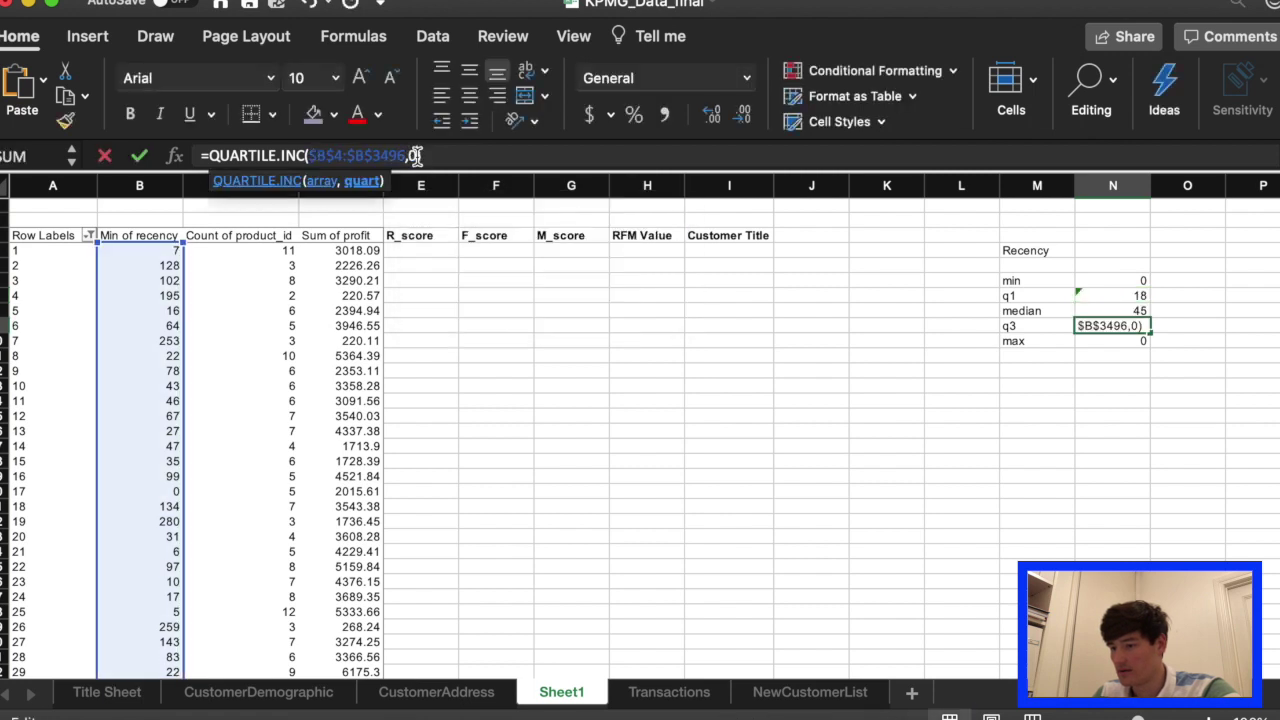
key(BackSpace)
text(3)
key(Return)
click(416, 156)
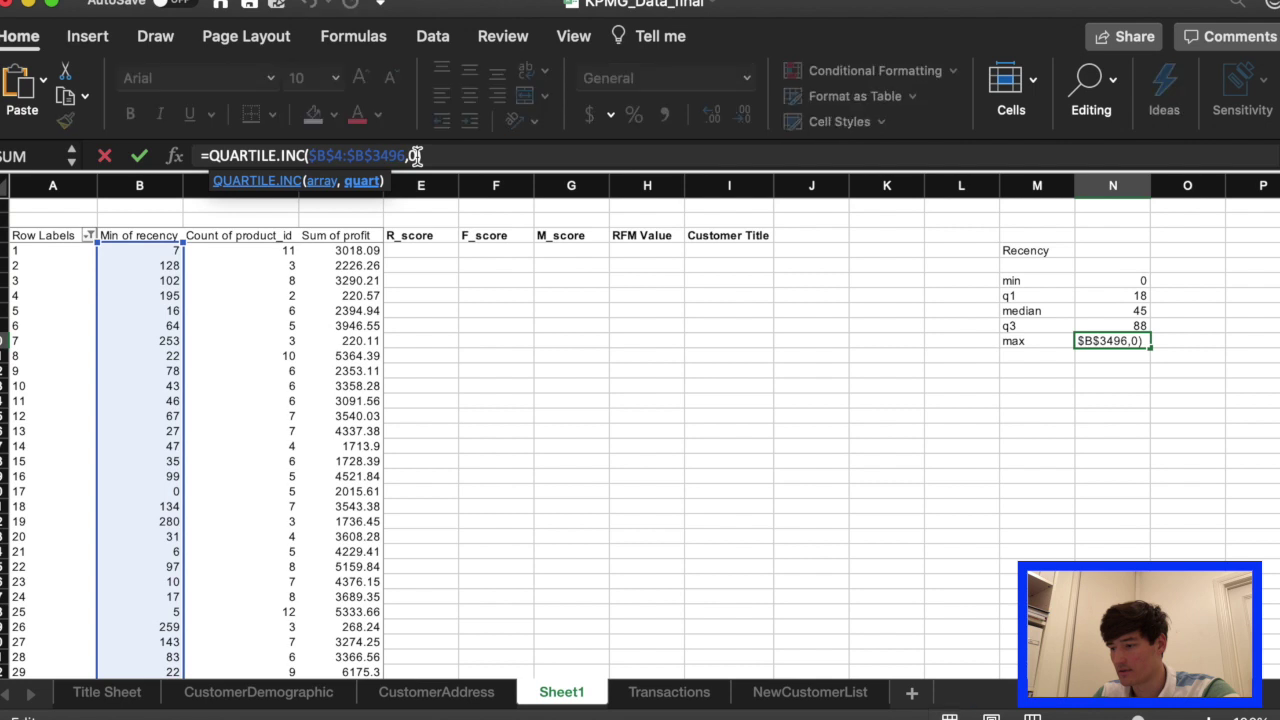
key(BackSpace)
text(4)
key(Return)
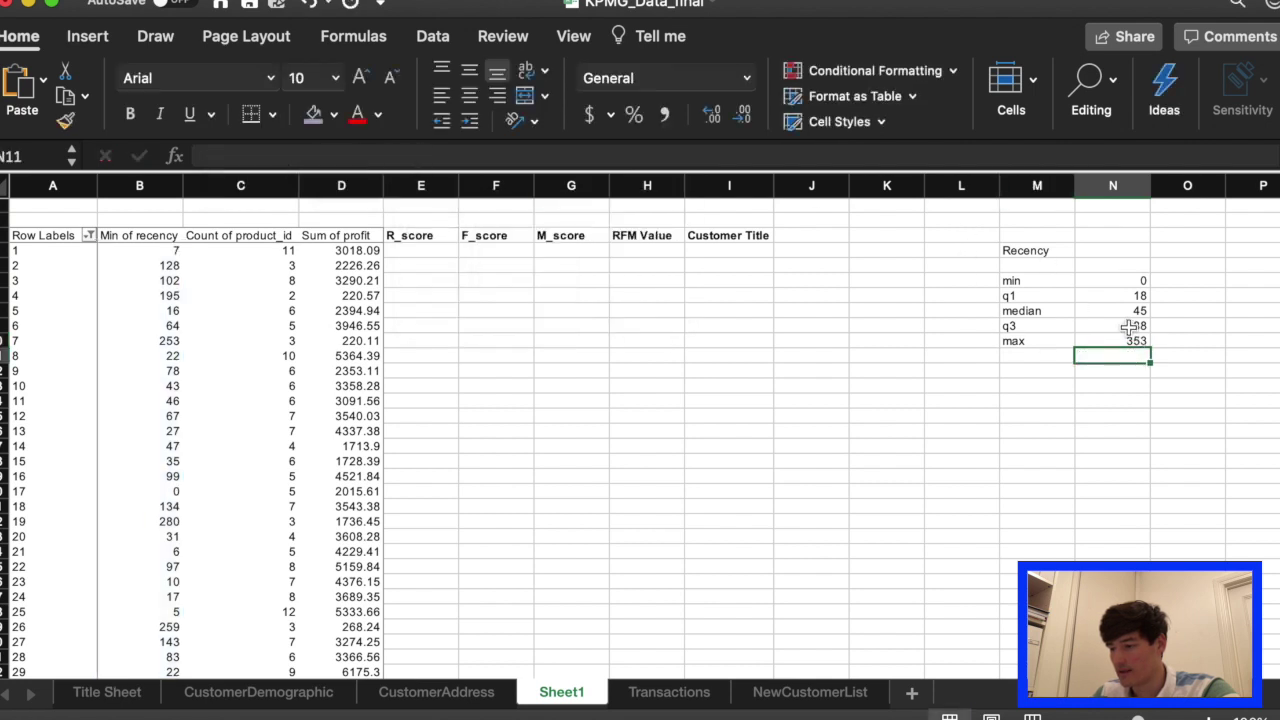
scroll(1176, 323, right, 6)
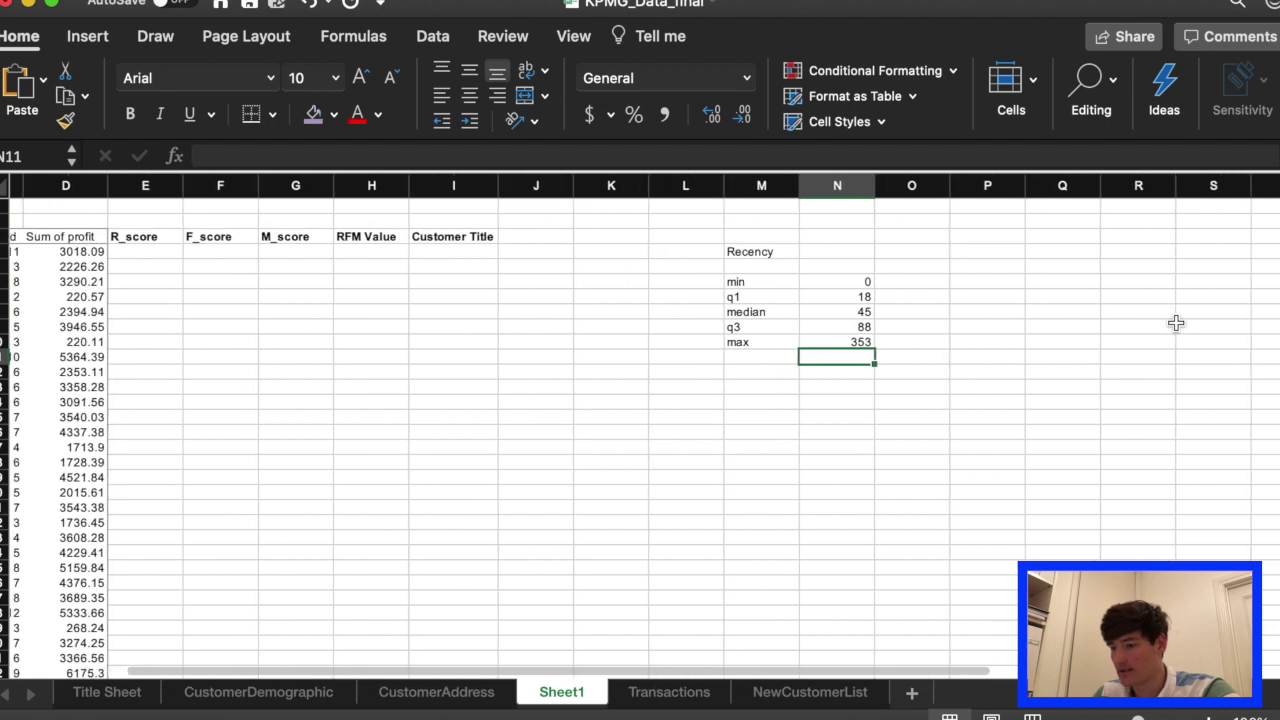
scroll(1082, 310, right, 1)
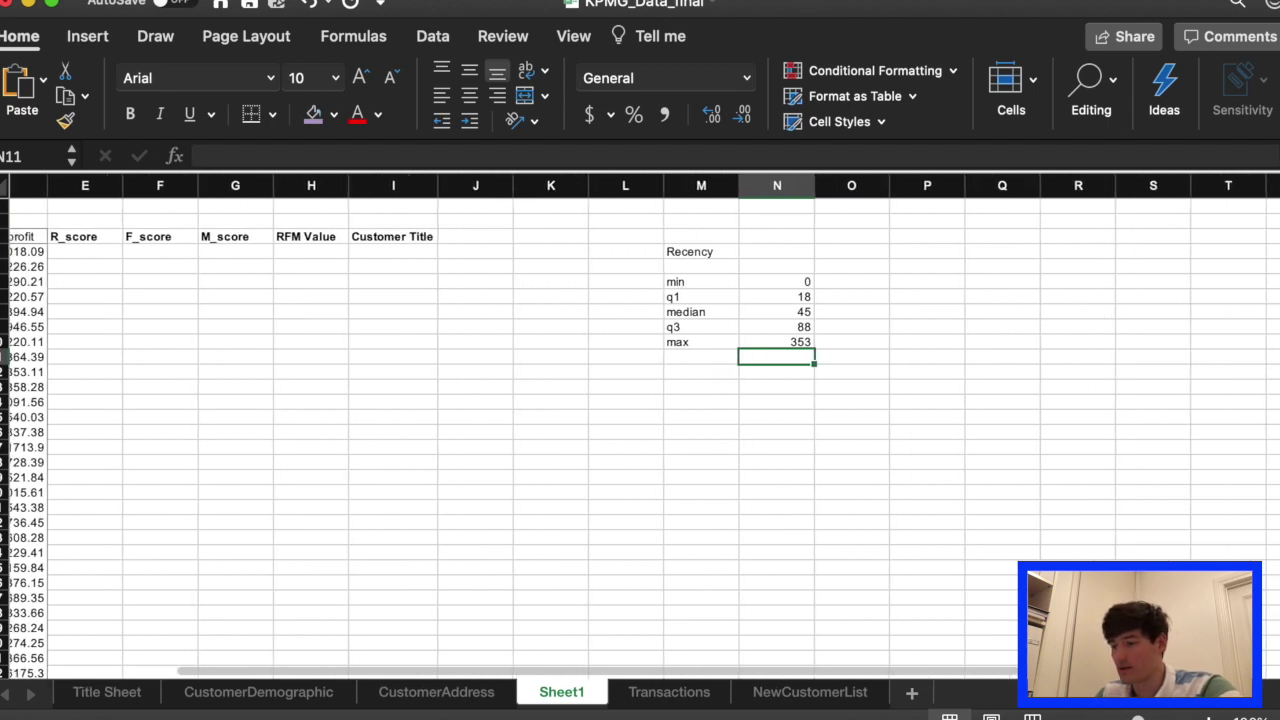